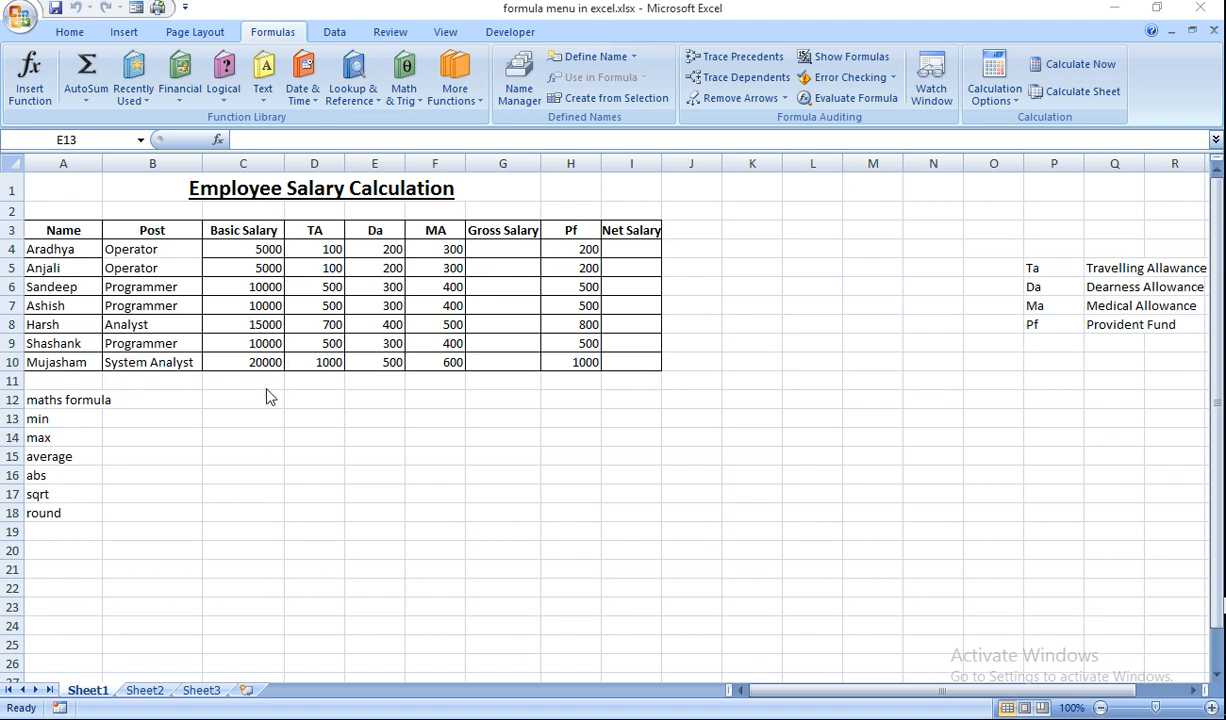
Enter an AutoSum formula of cell G4 in cell E13
left_click(508, 245)
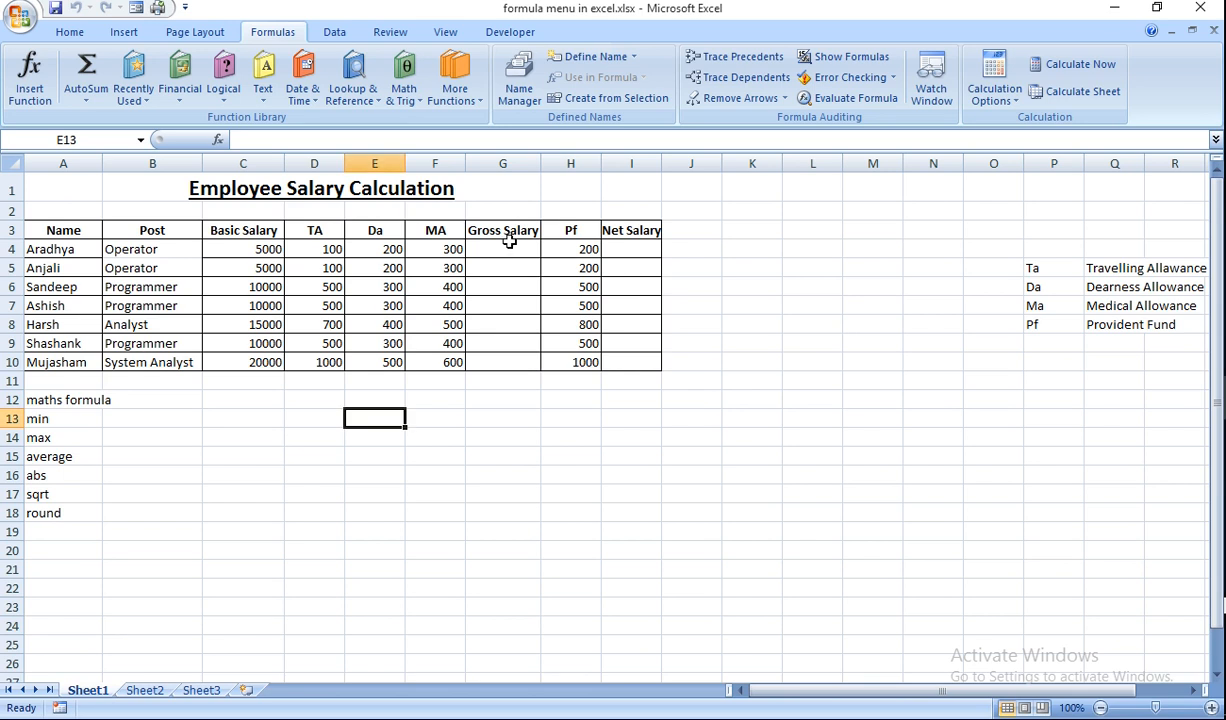
left_click(86, 68)
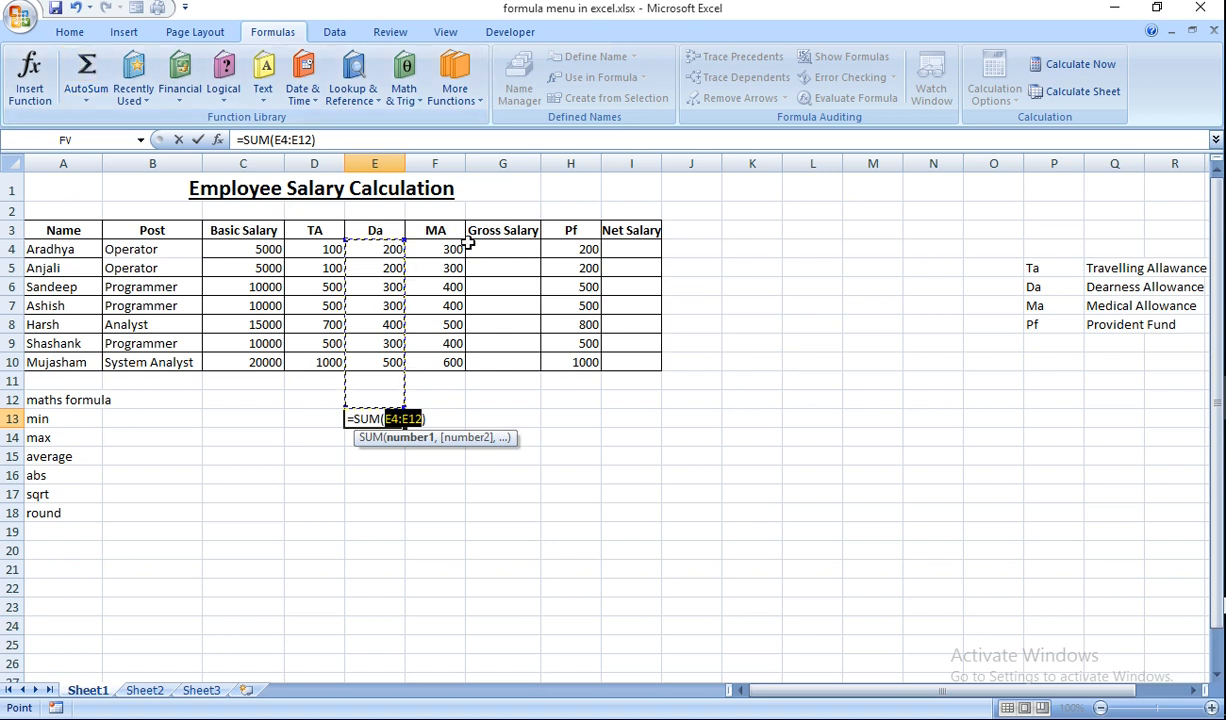
left_click(502, 252)
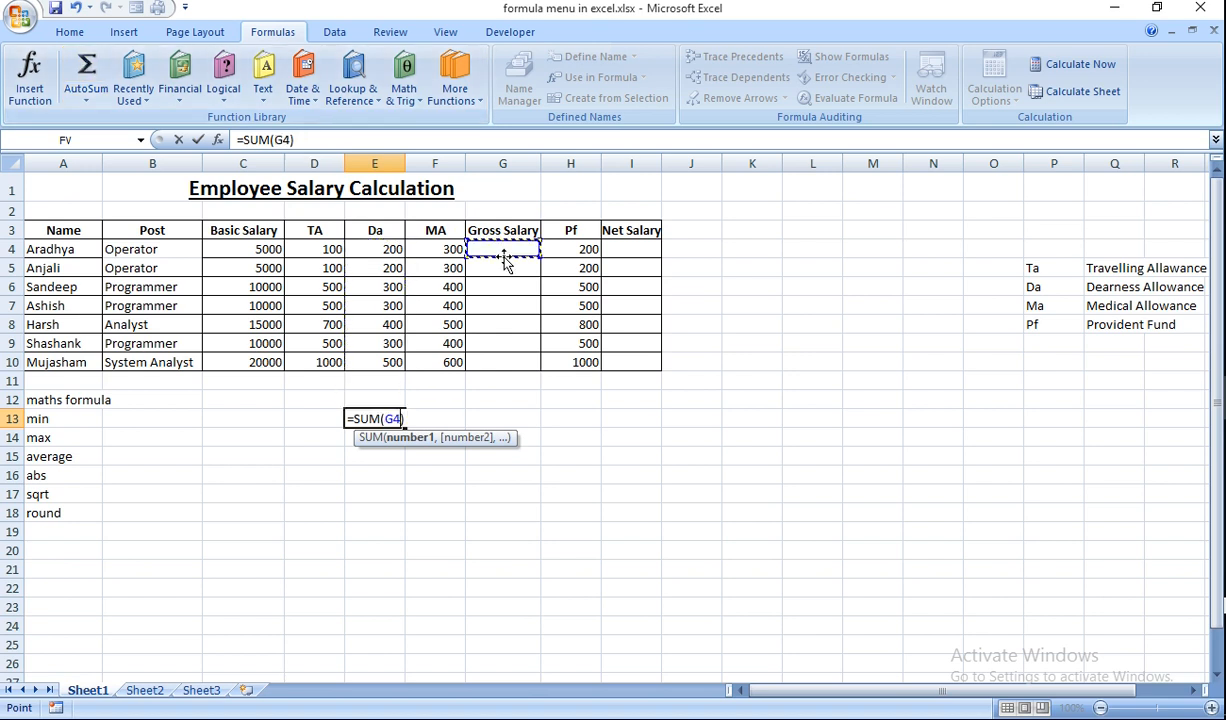
left_click(89, 89)
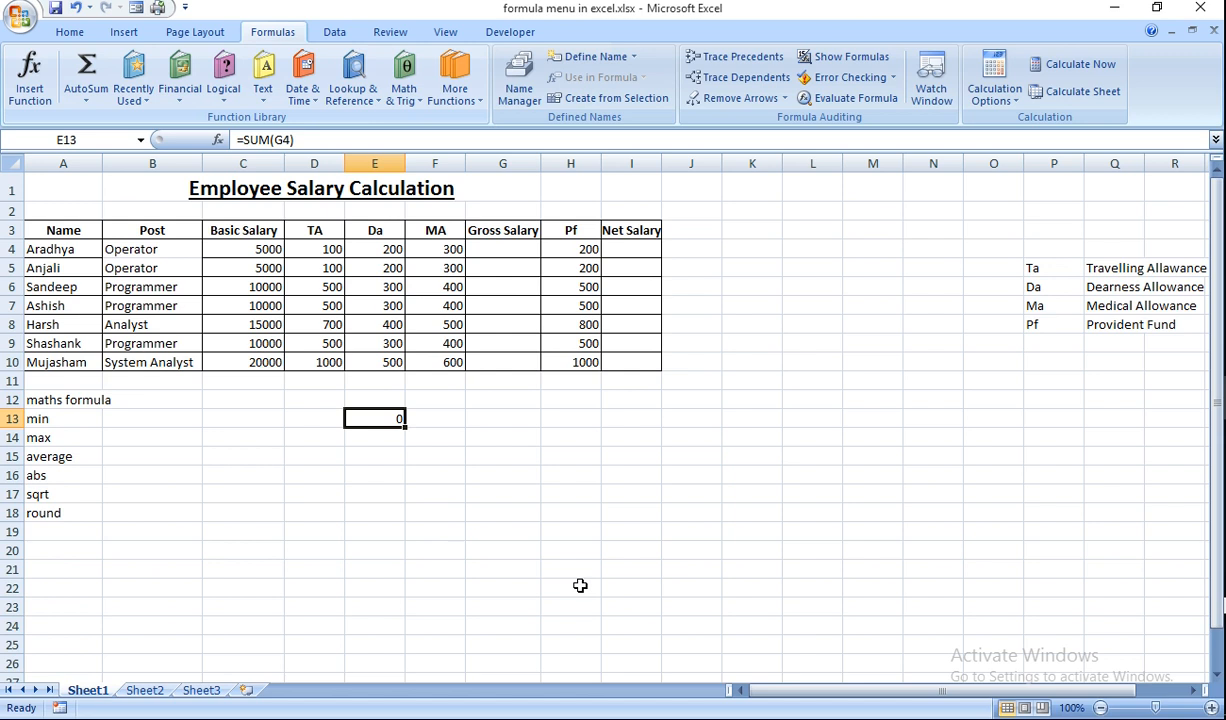
key("Down")
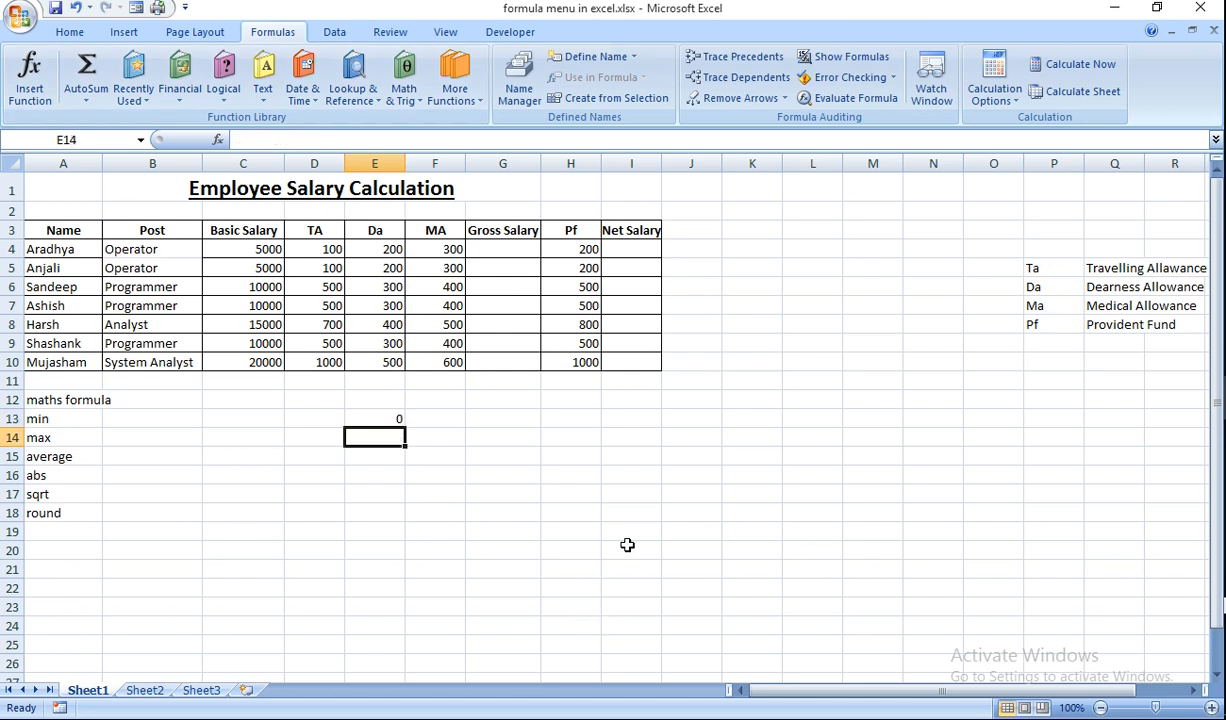
Calculate the first employee's gross salary in G4 with an AutoSum of C4:F4 and fill the formula down to G10
left_click(505, 253)
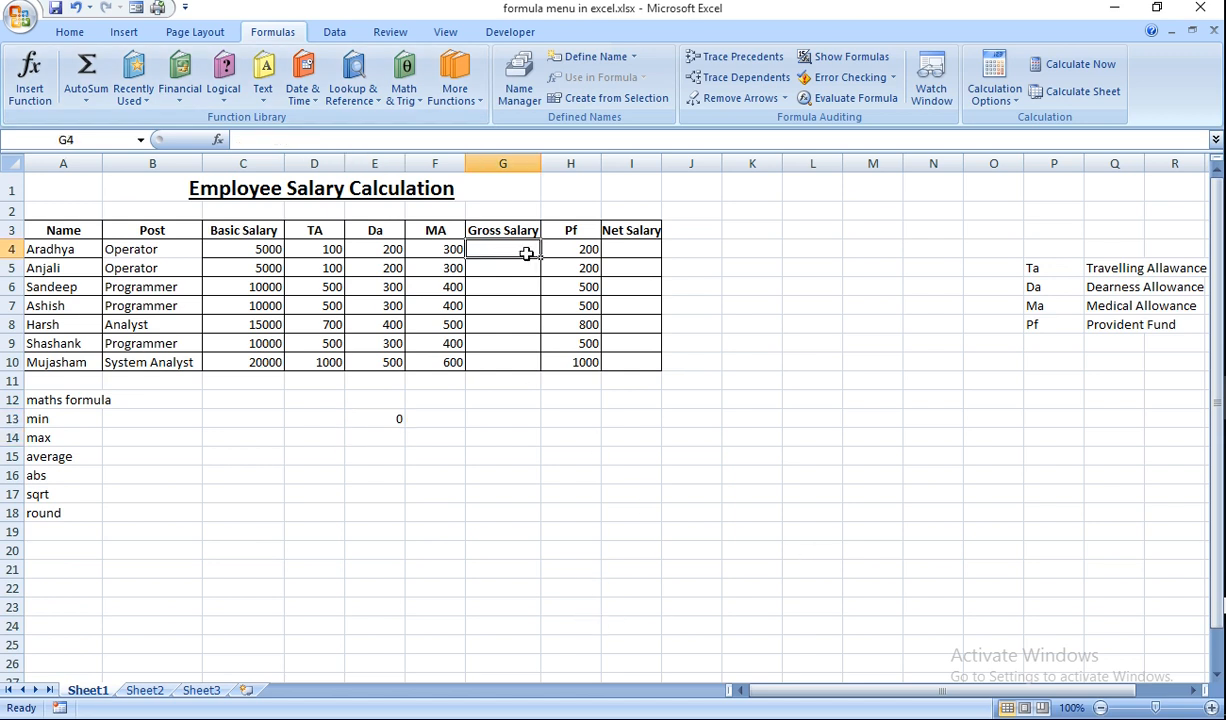
left_click(70, 36)
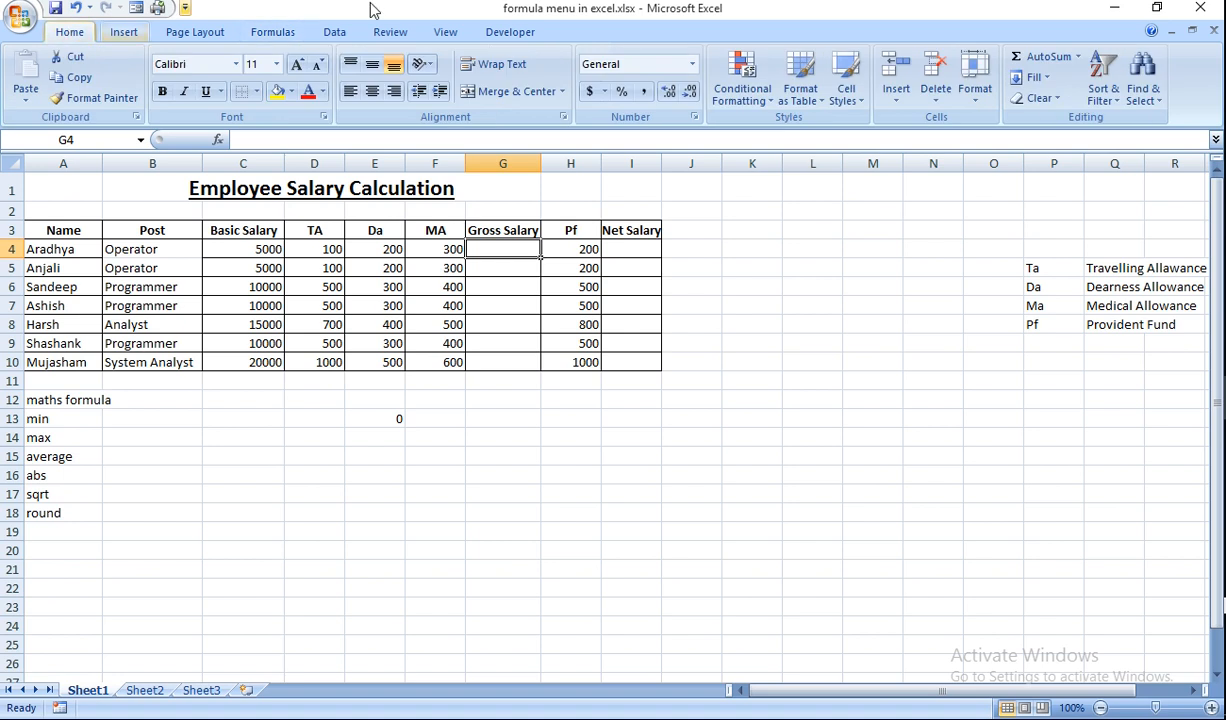
left_click(1048, 58)
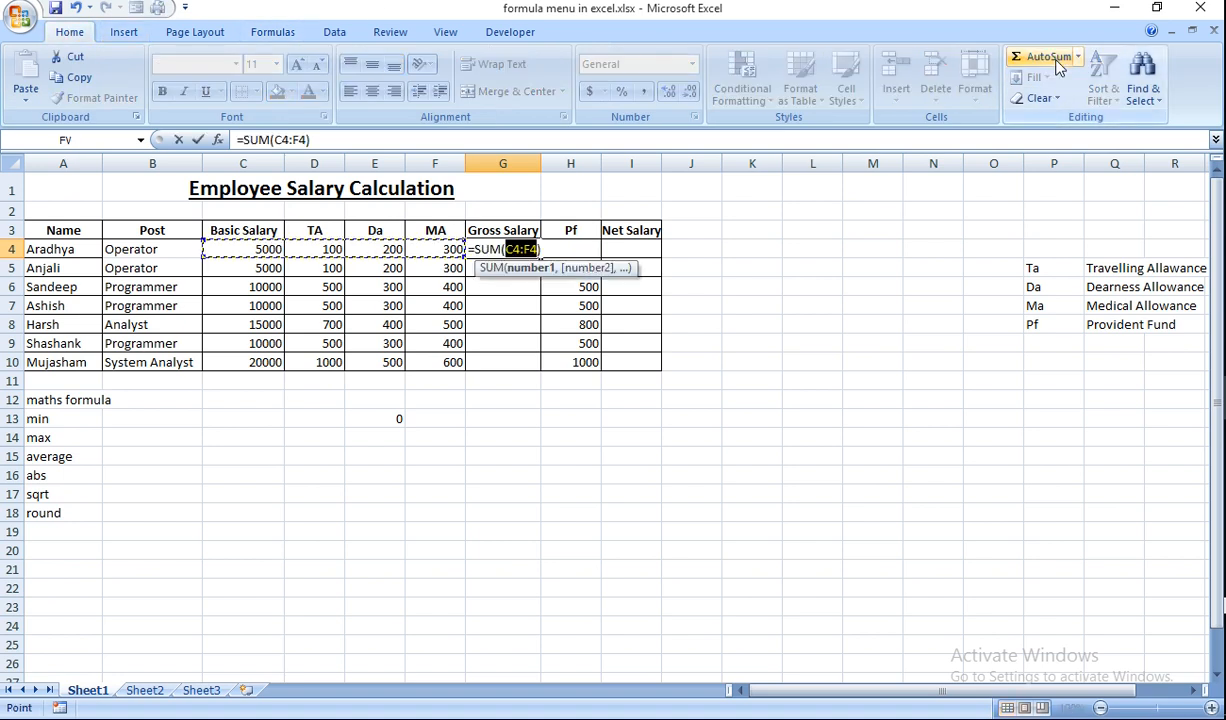
key("Return")
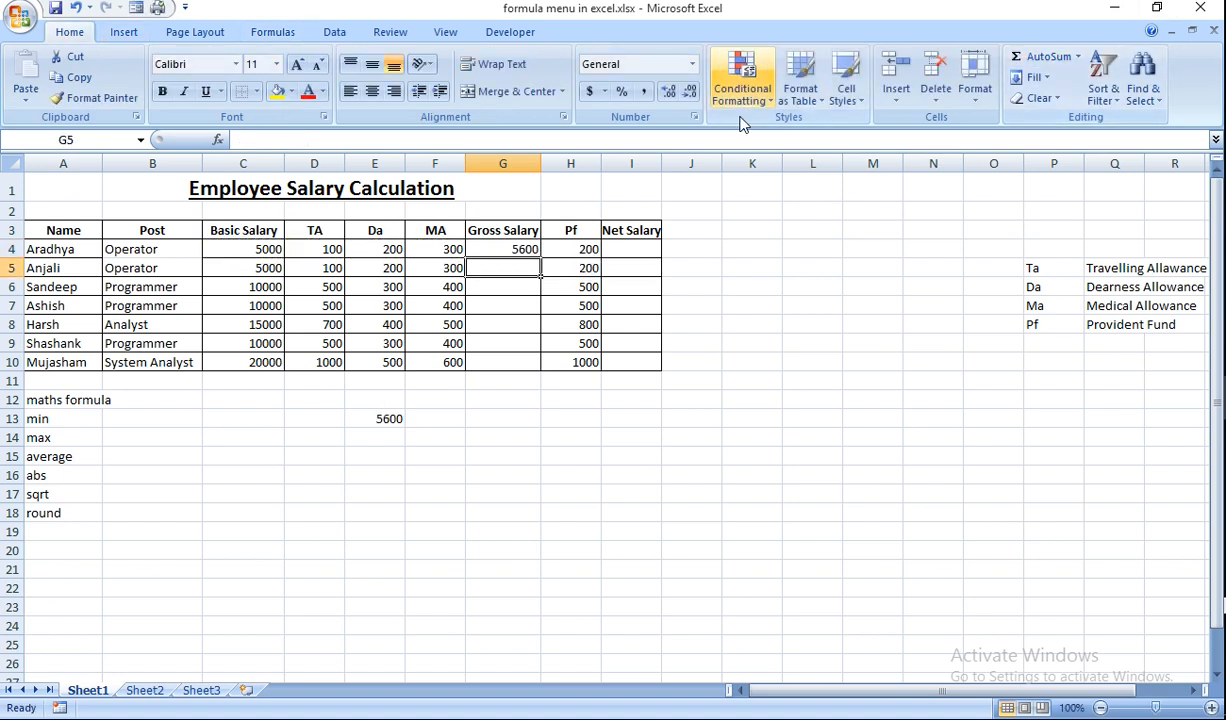
left_click(520, 249)
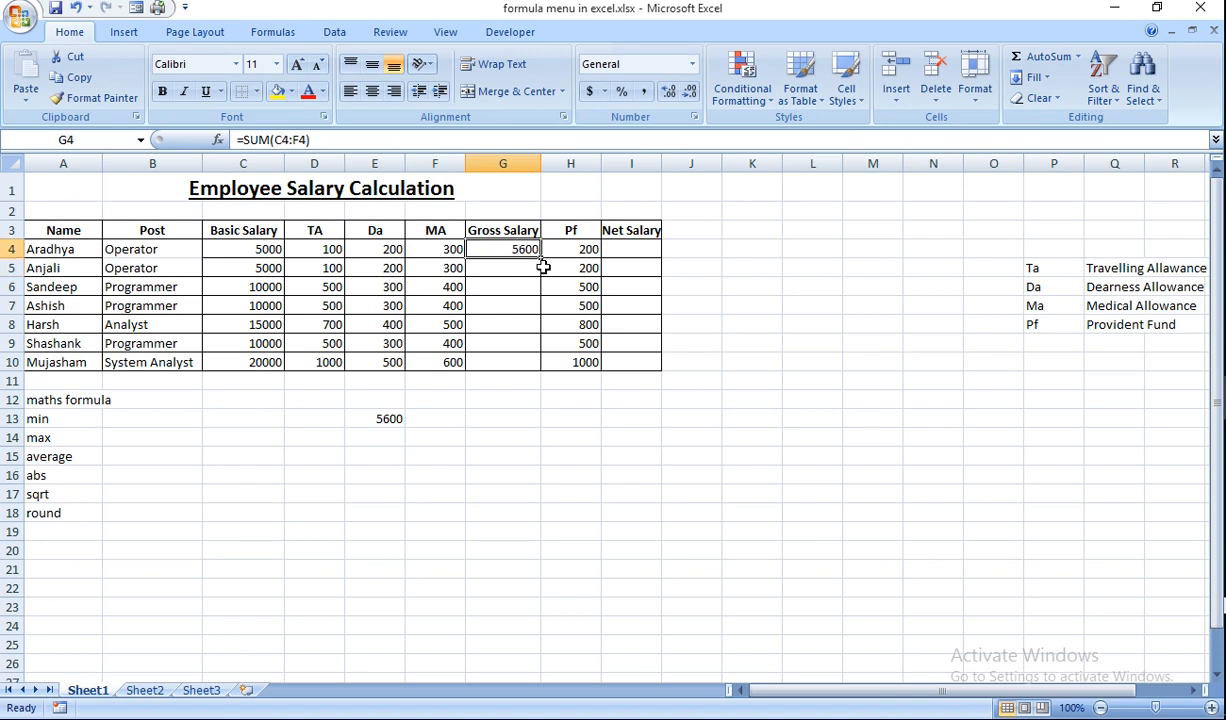
left_click_drag(541, 258, 543, 374)
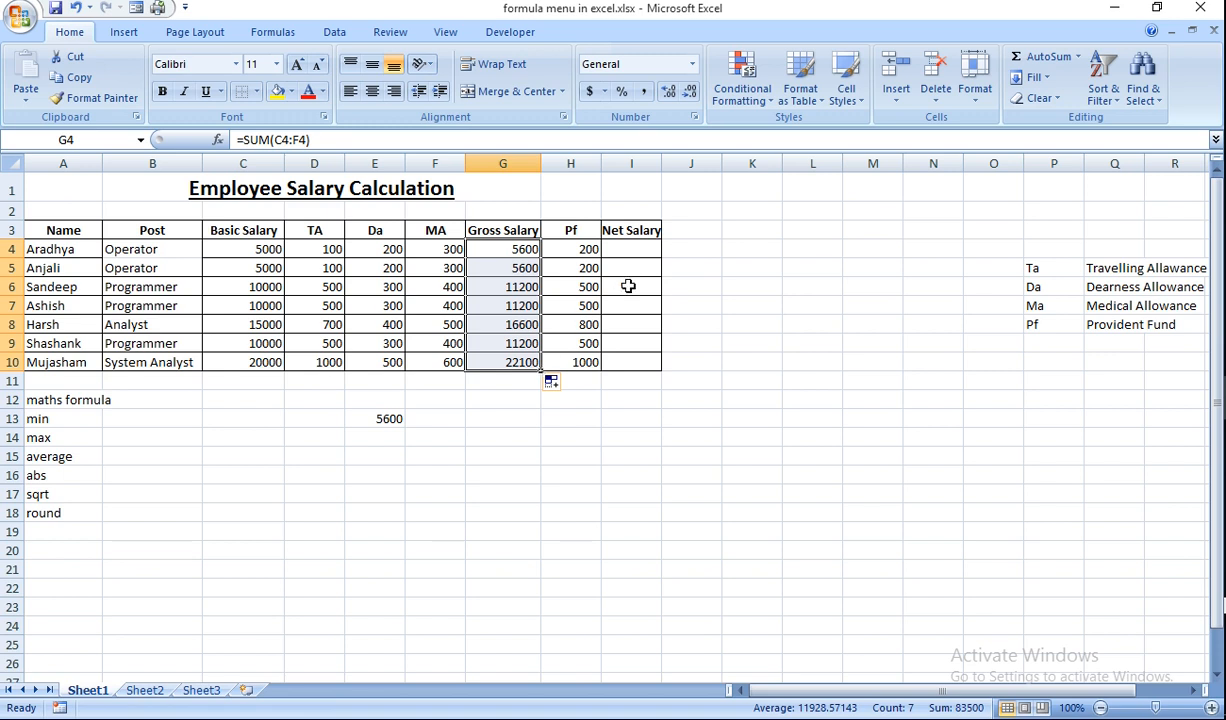
Calculate the first employee's net salary in I4 with =G4-H4 and fill the formula down to I10
left_click(637, 249)
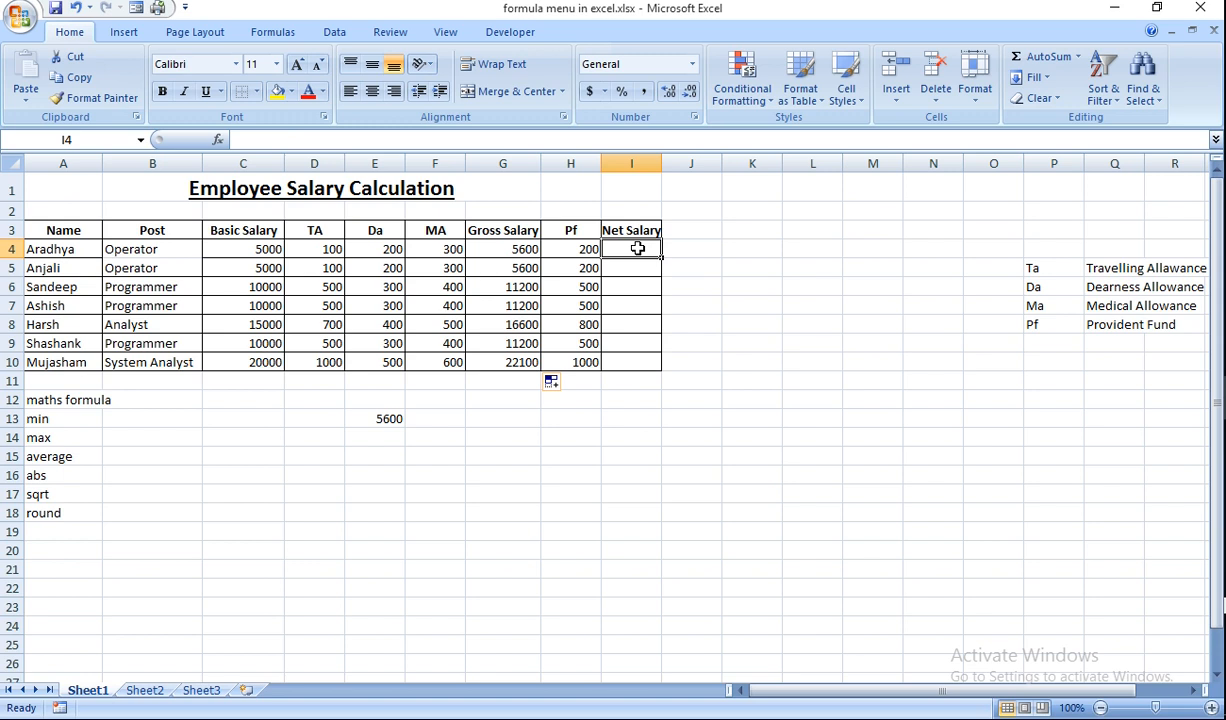
type("=g4")
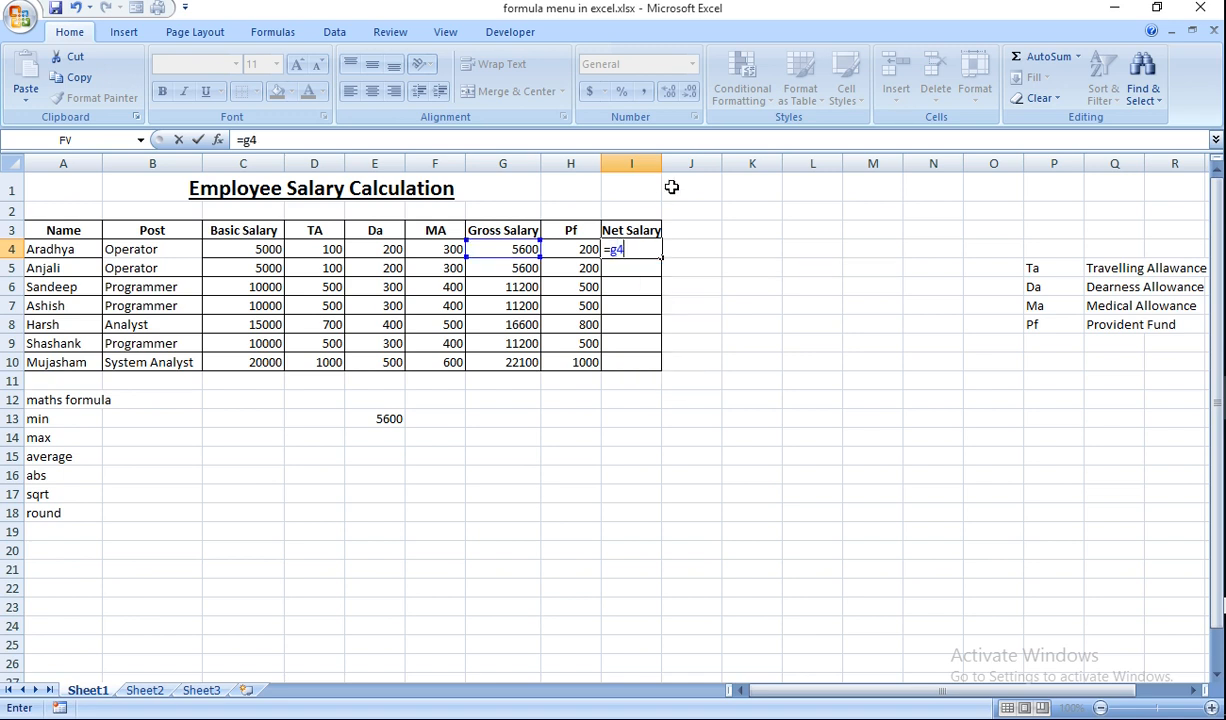
type("-h4")
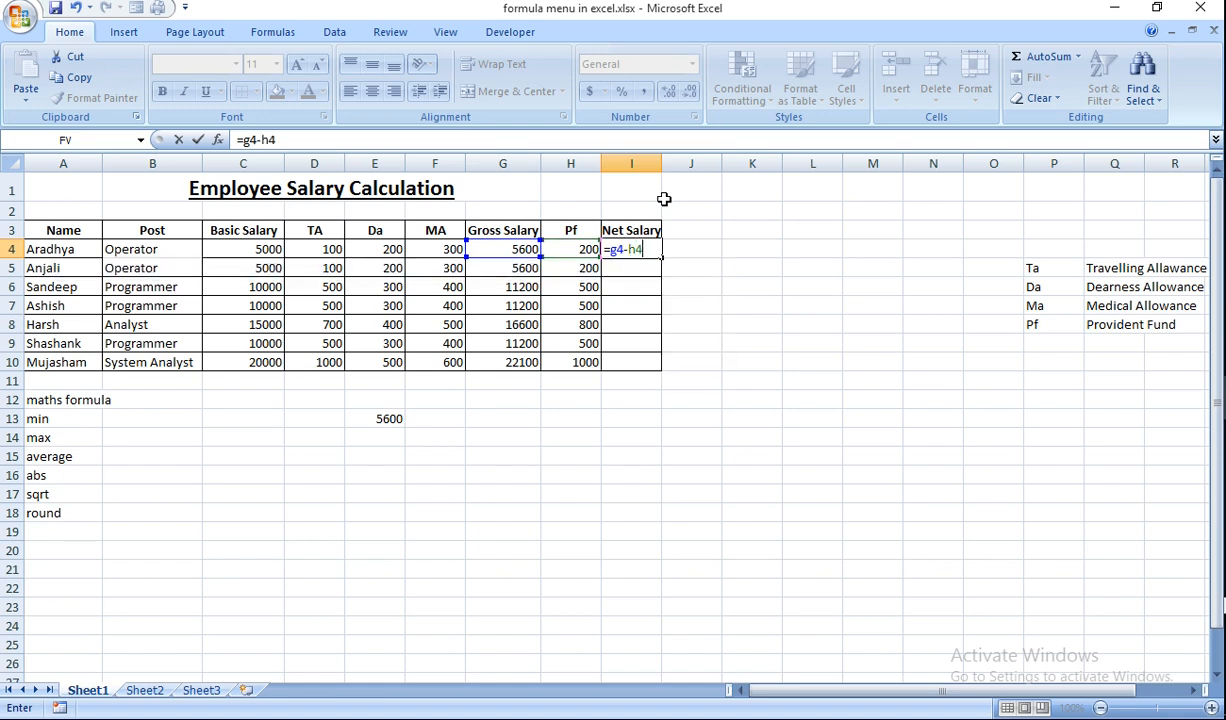
key("Return")
left_click(633, 248)
left_click_drag(659, 256, 659, 376)
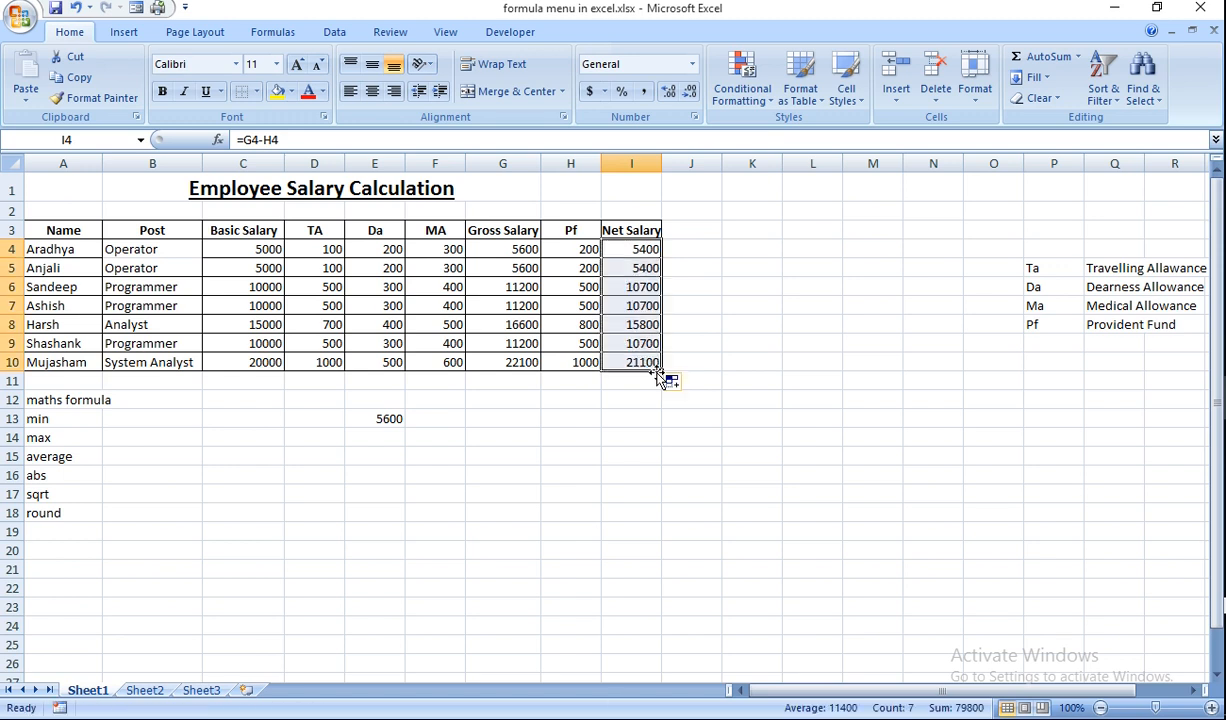
Delete the stray SUM formula from cell E13
left_click(390, 417)
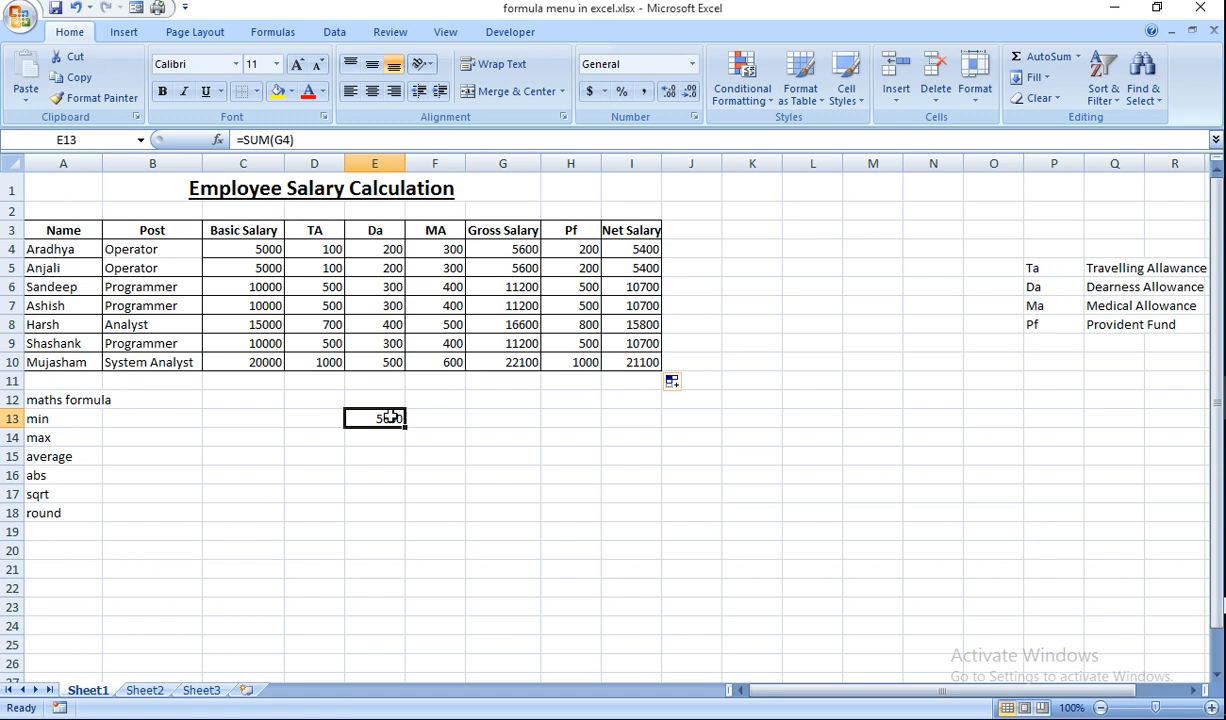
key("Return")
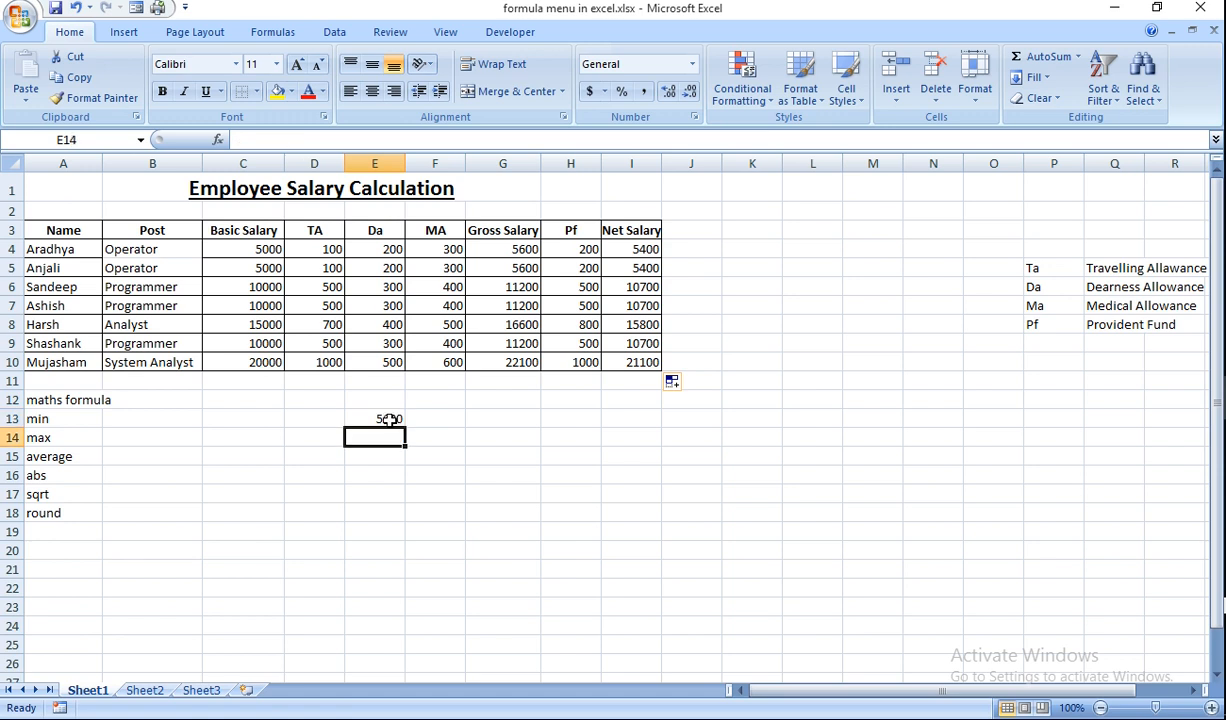
left_click(390, 418)
key("Delete")
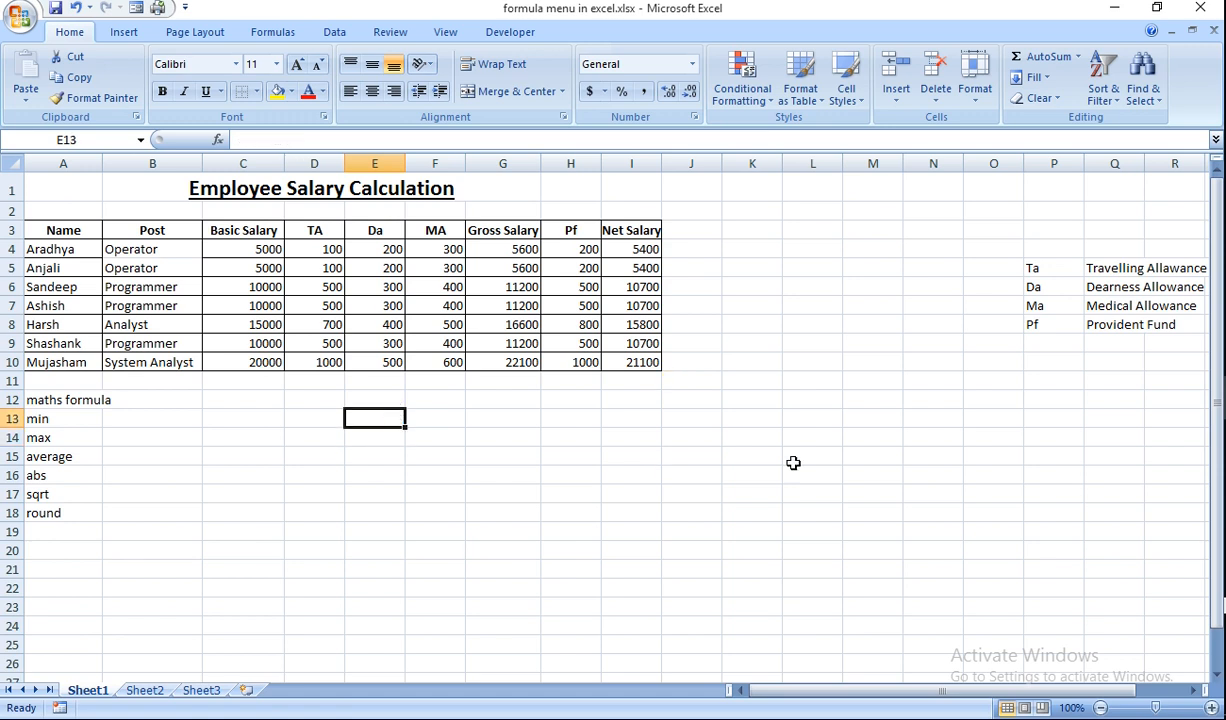
Enter the note "gross salary=basic salary+ta+da+ma" in cell J13
left_click(716, 414)
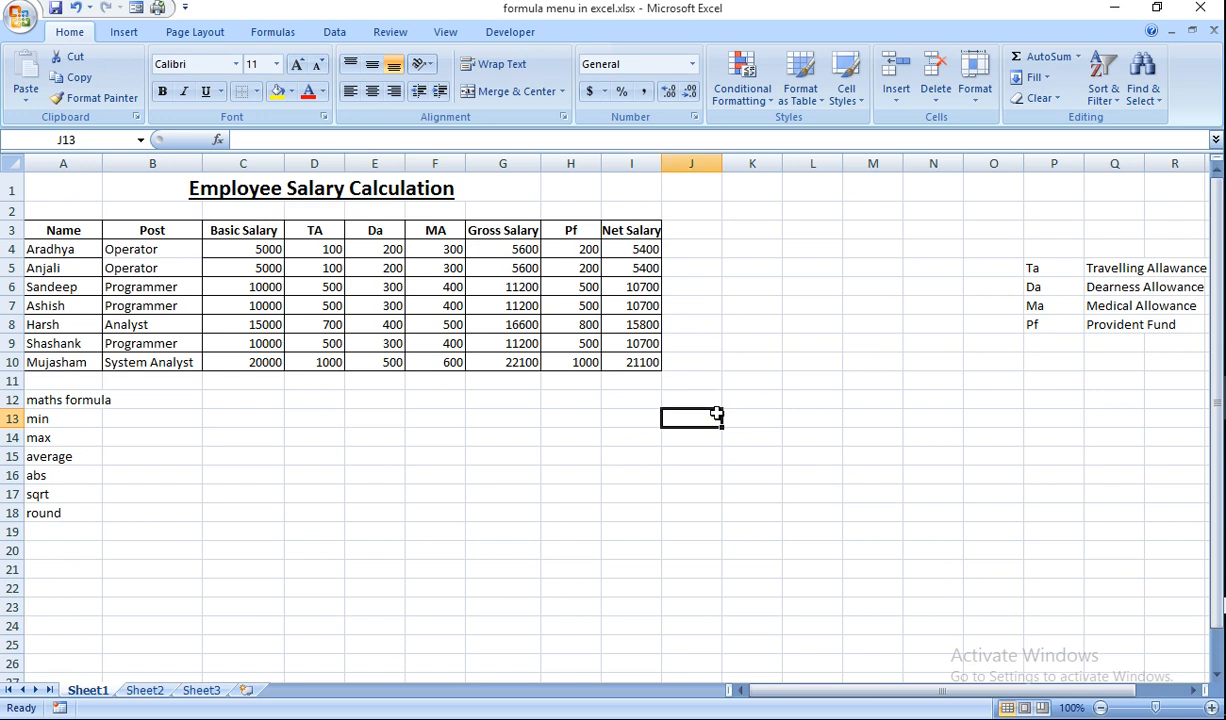
type("gross salary")
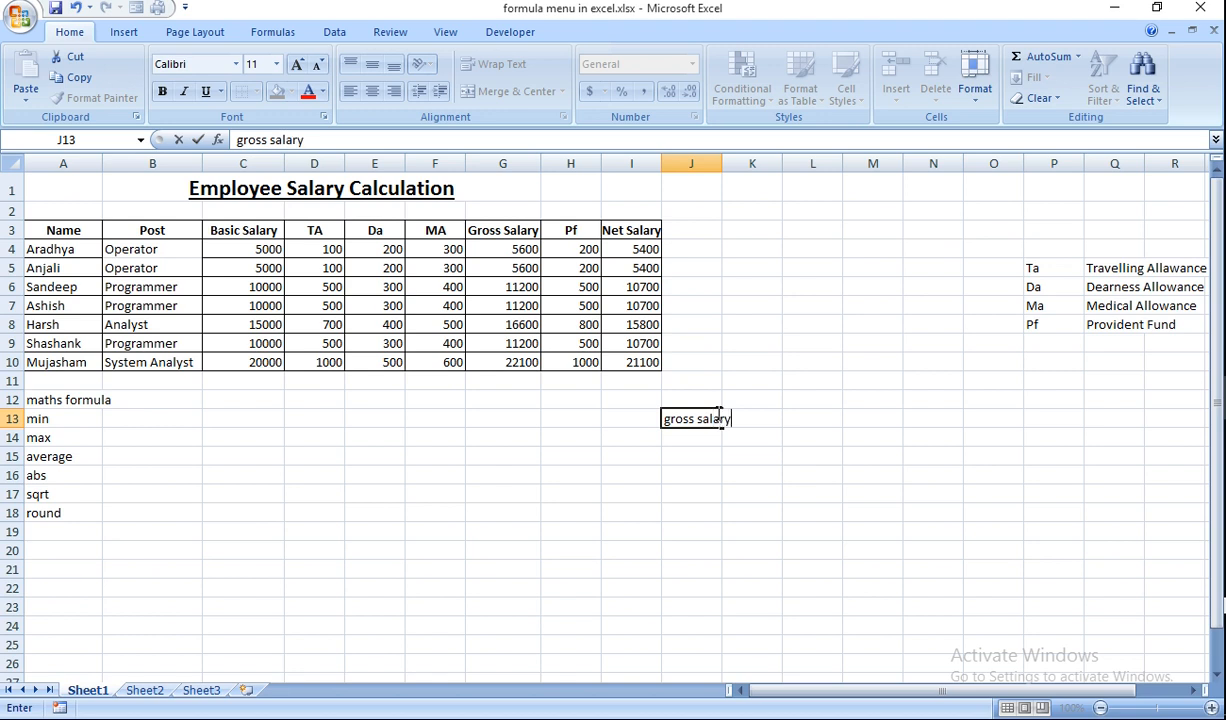
type("=basic salary")
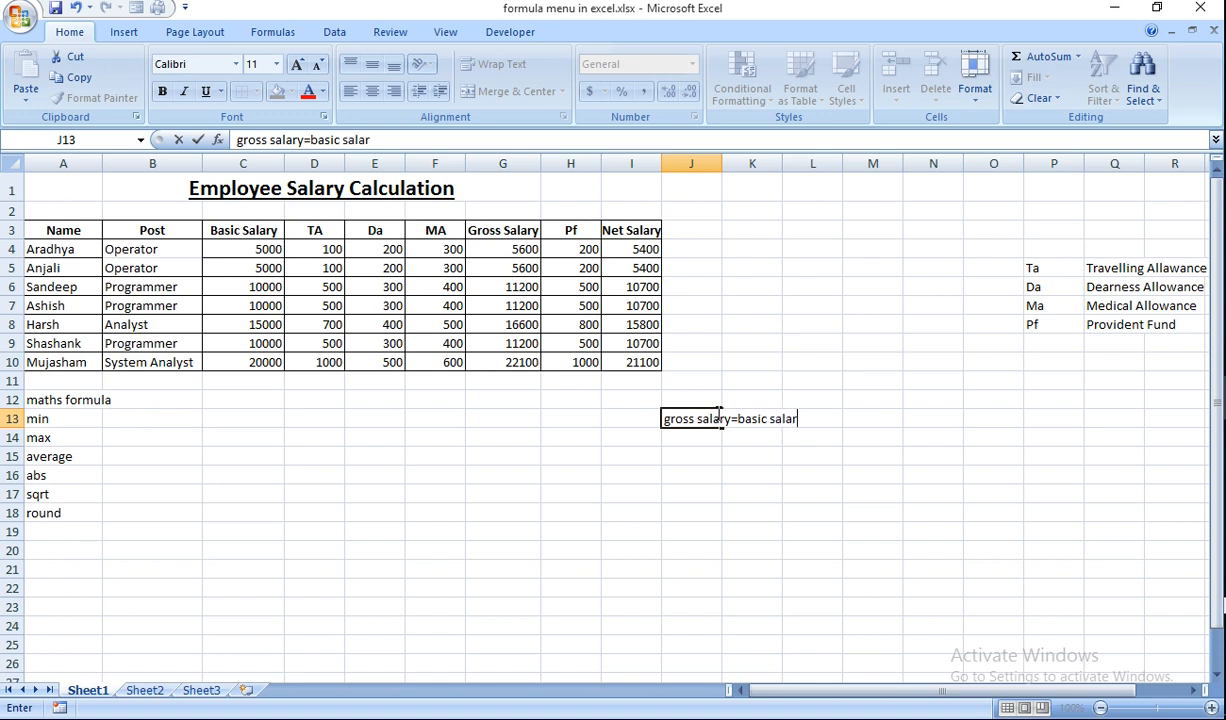
type("+ta+da+ma")
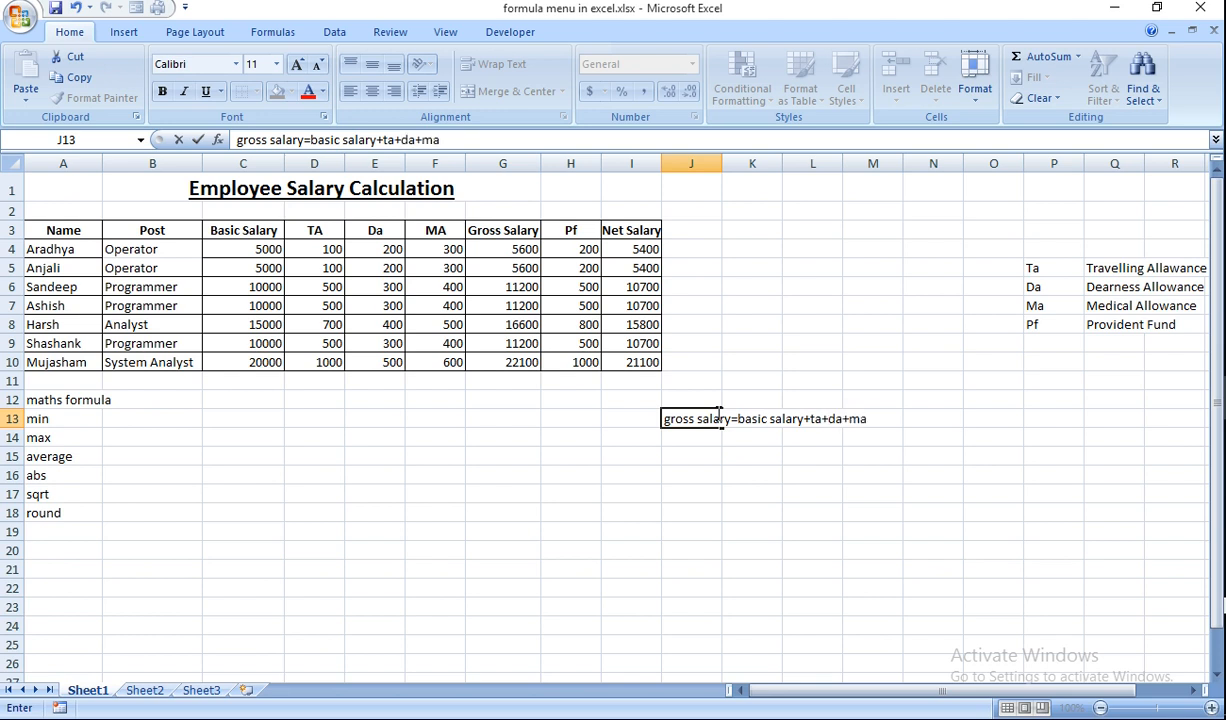
key("Return")
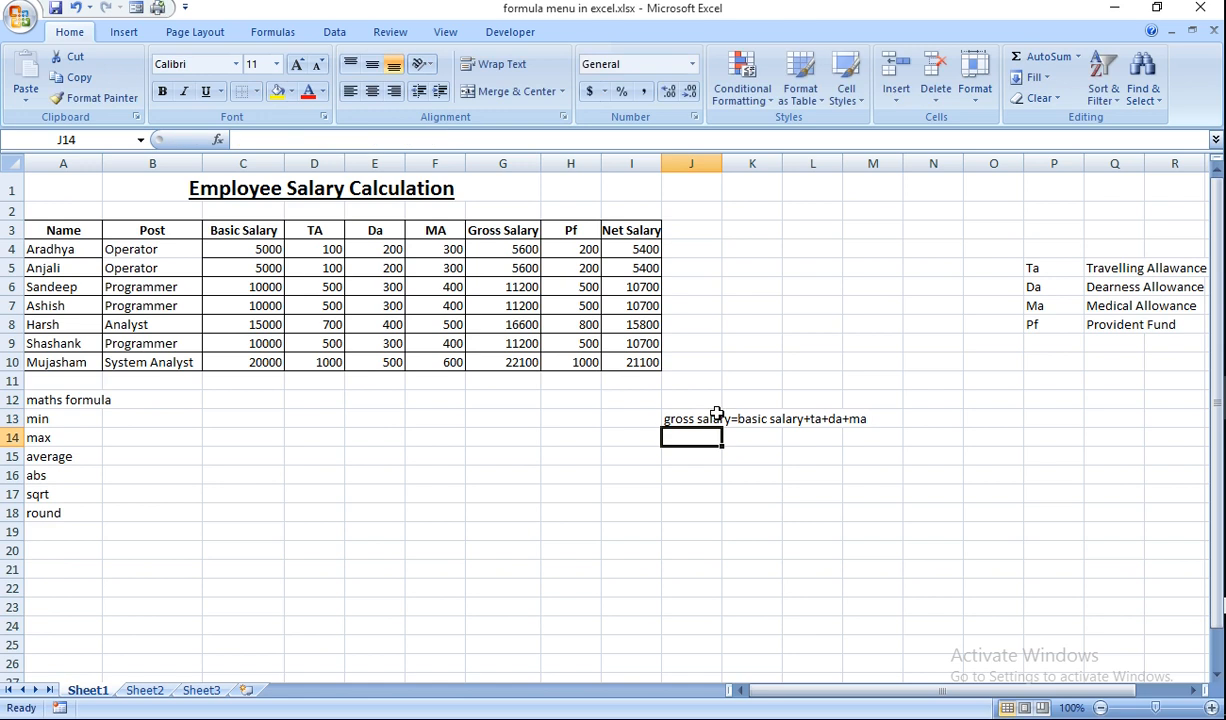
Enter the note "net salary=gs-pf" in cell J14
type("net")
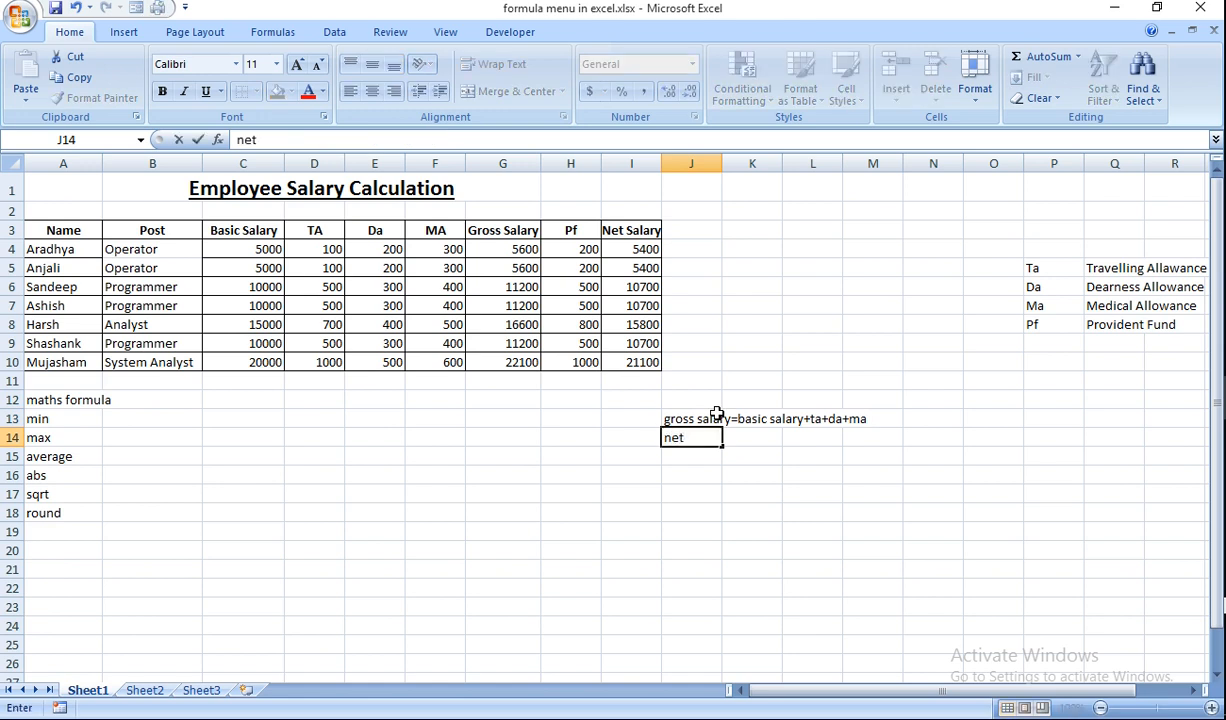
type(" salary=gs-pf")
key("Return")
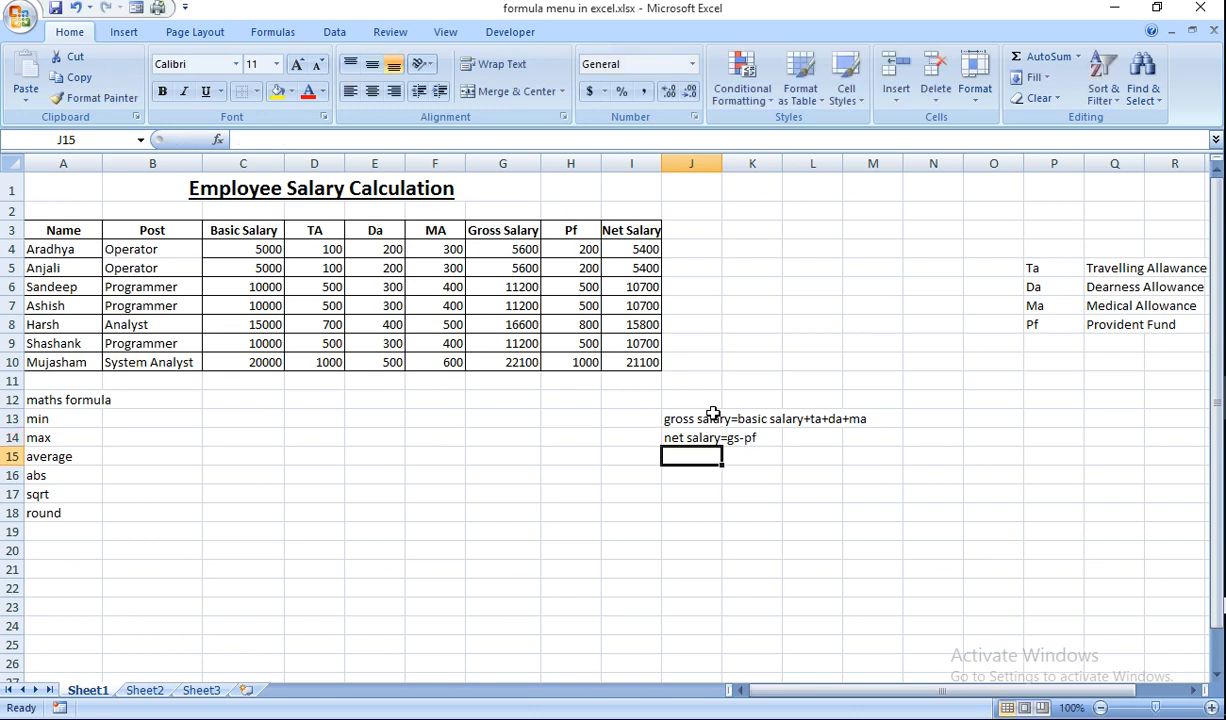
left_click(713, 413)
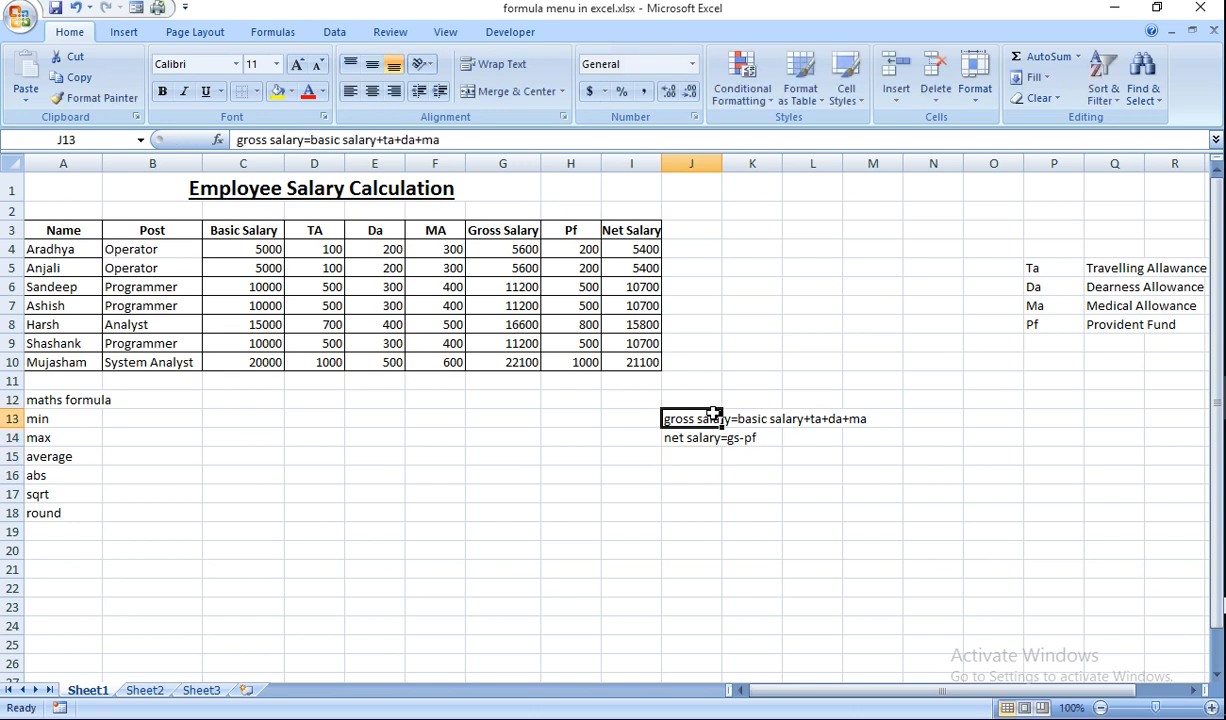
left_click(649, 251)
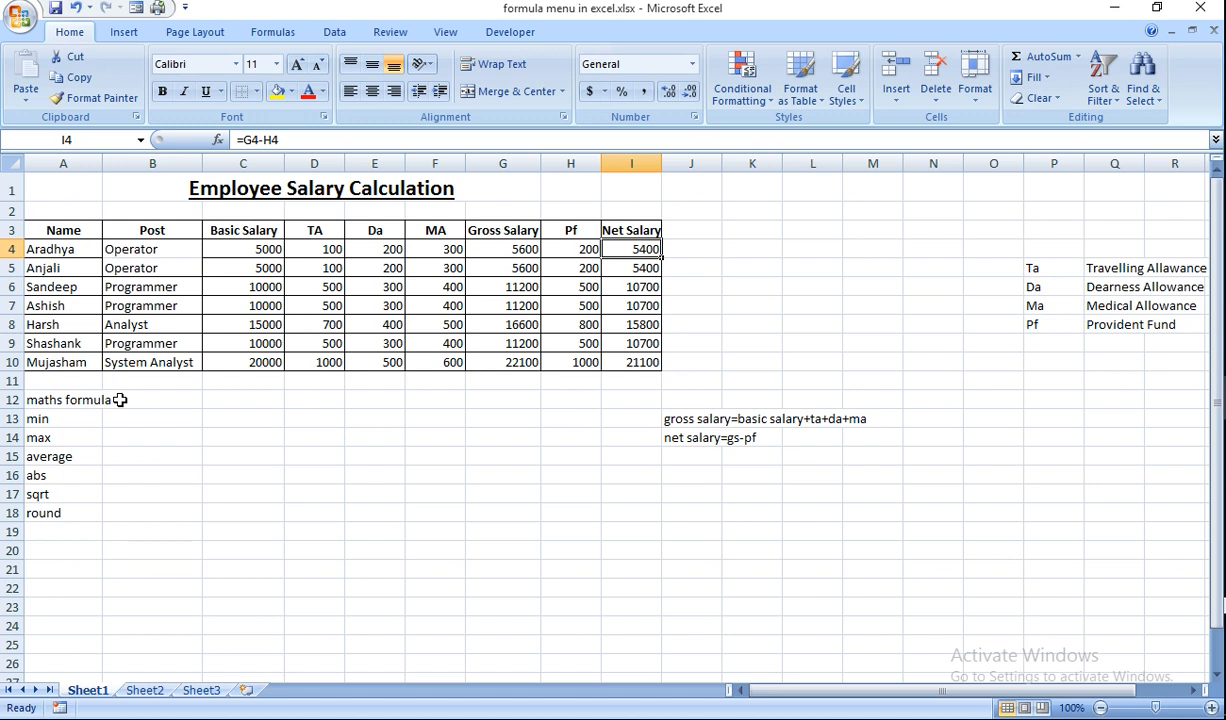
Find the lowest net salary in cell B13 with a MIN formula over I4:I10
left_click(146, 421)
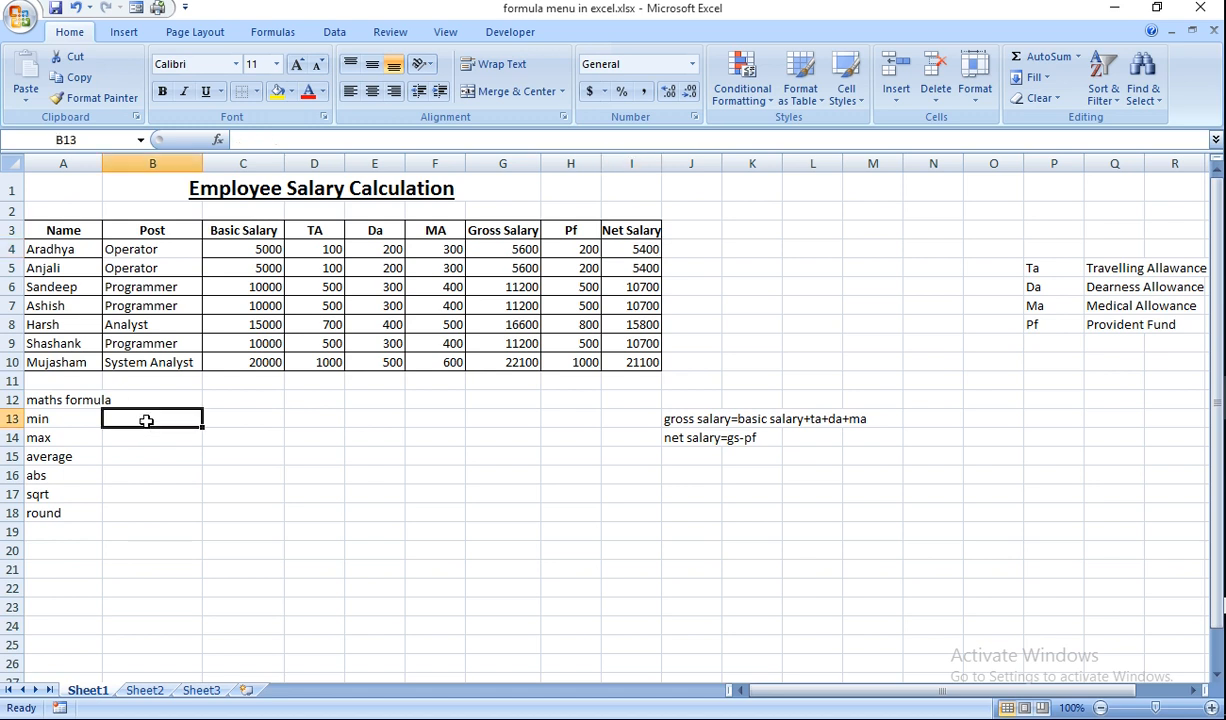
type("=m")
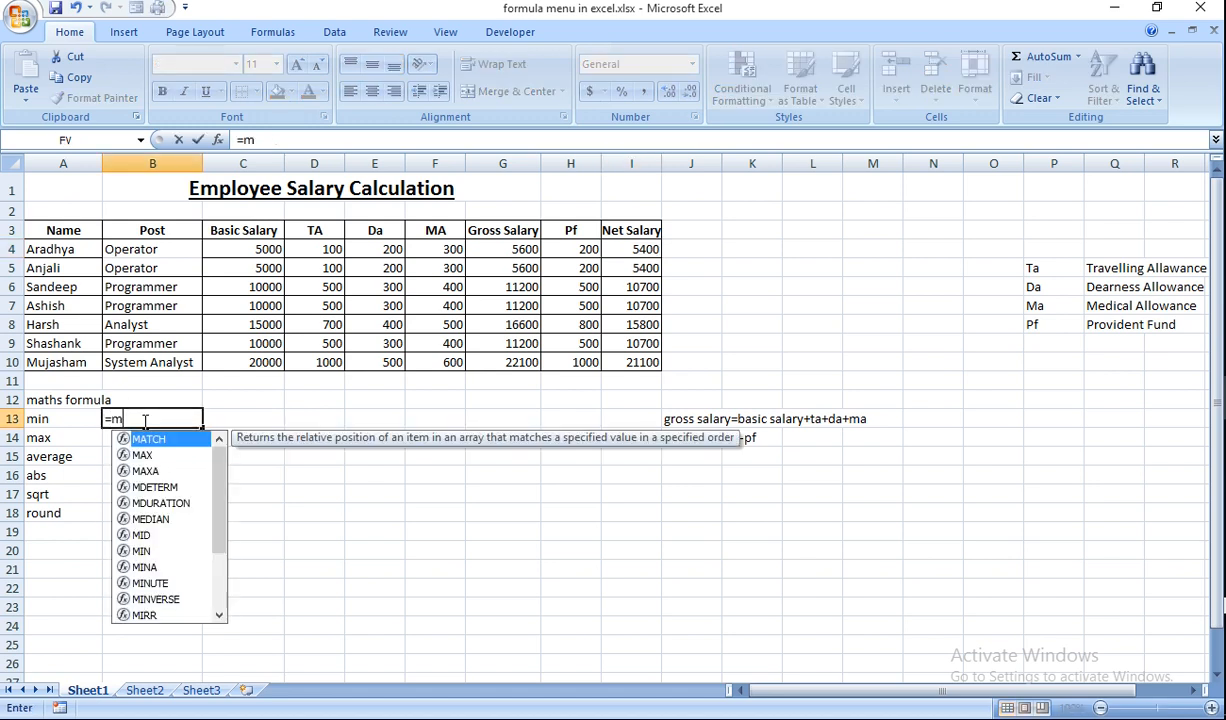
type("in")
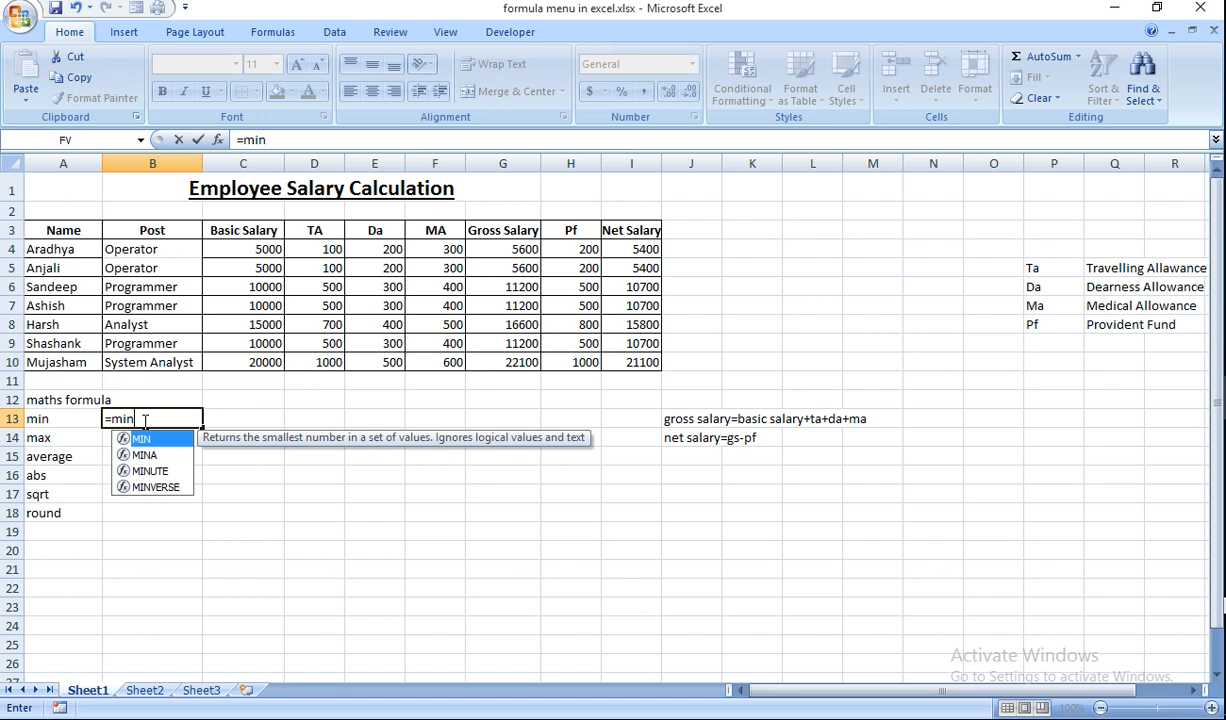
type("(")
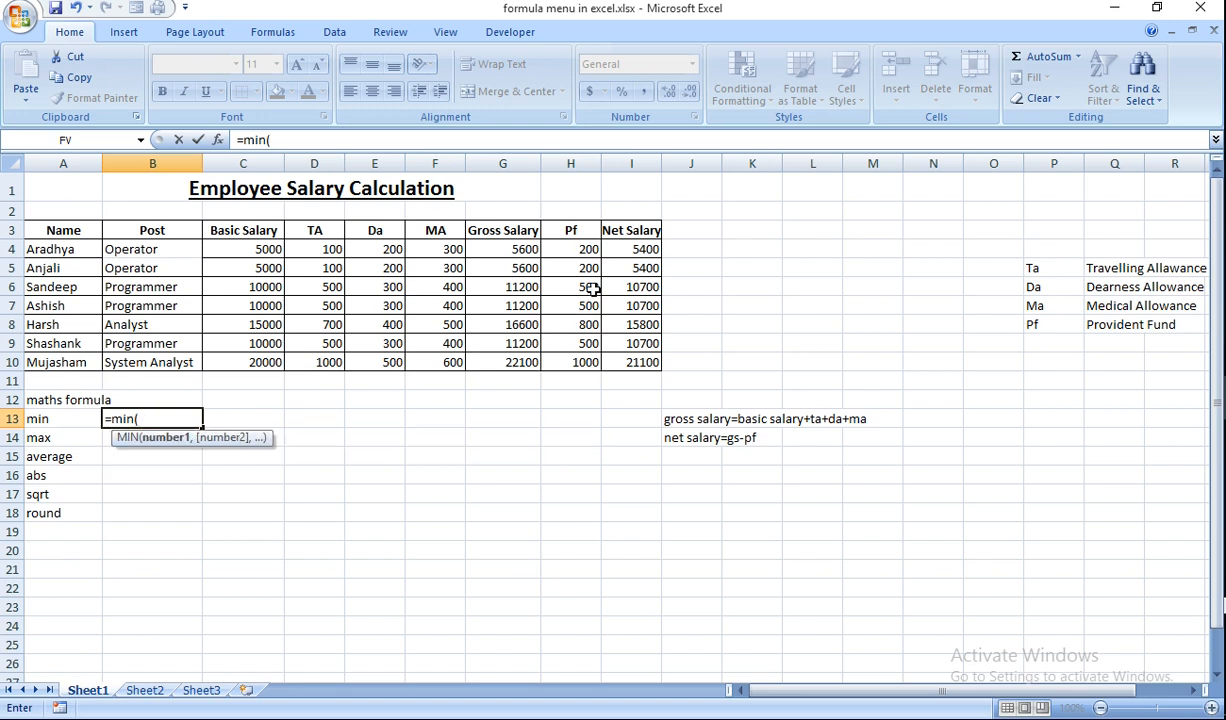
left_click_drag(630, 252, 636, 365)
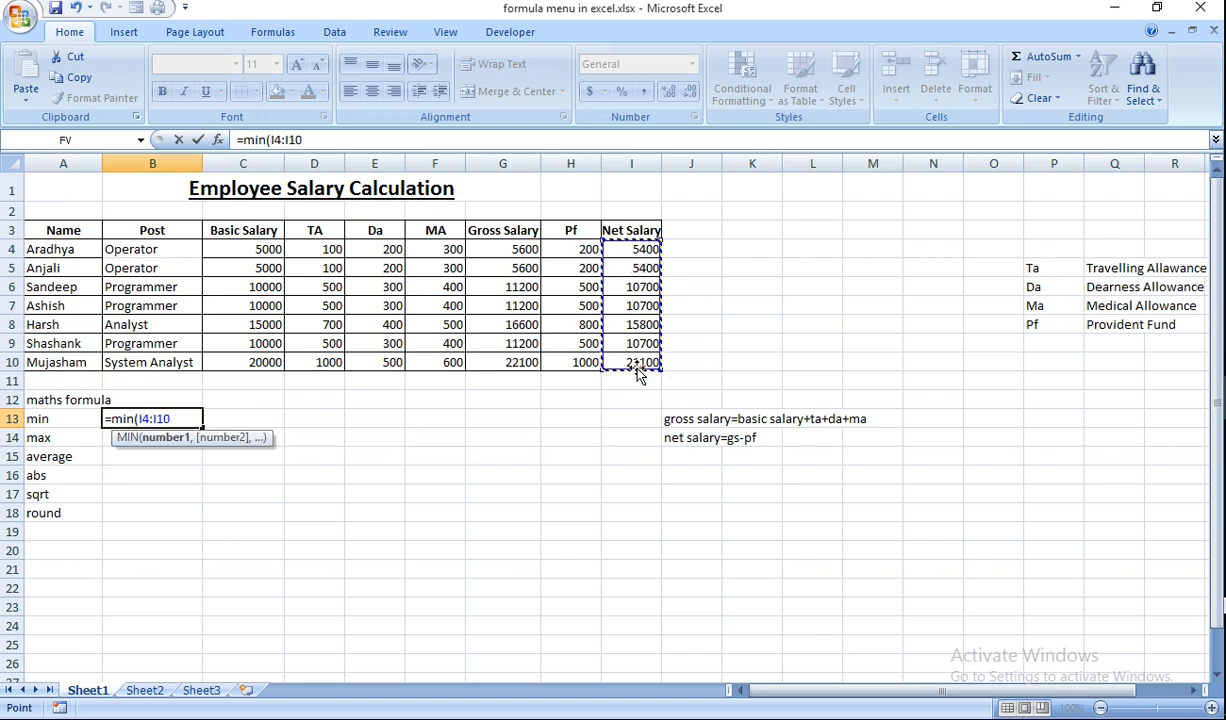
key("Return")
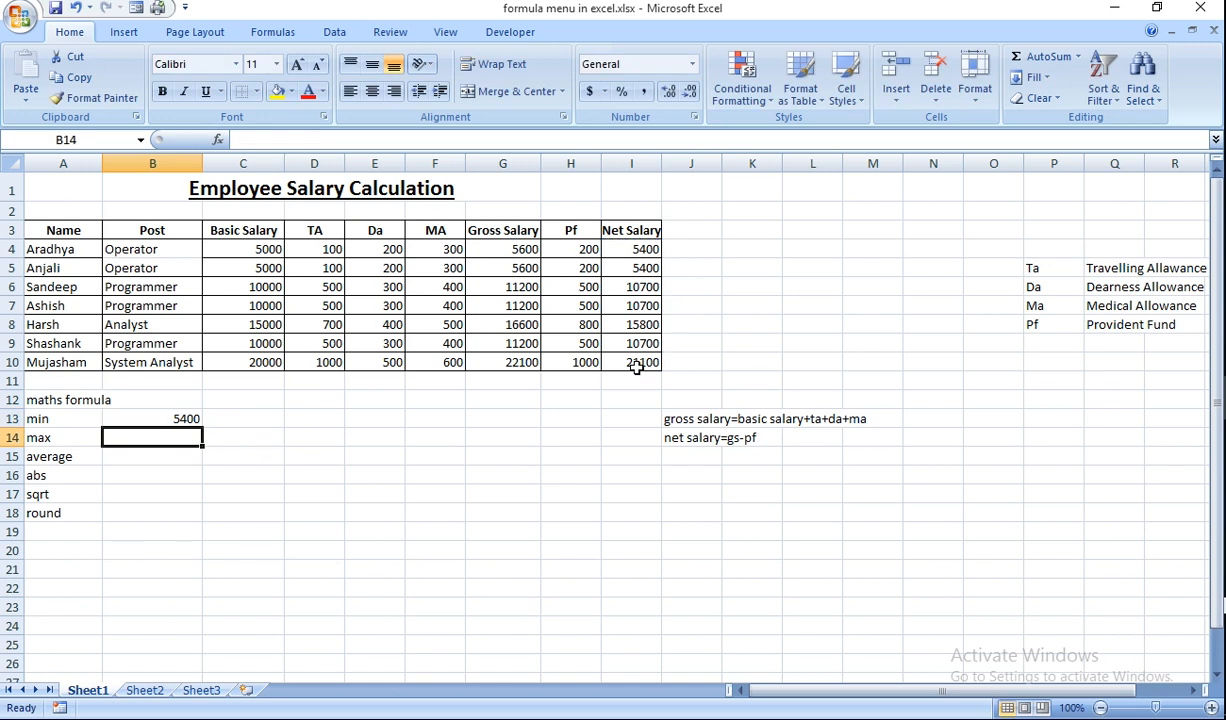
Find the highest net salary in cell B14 with a MAX formula over I4:I10
type("=max")
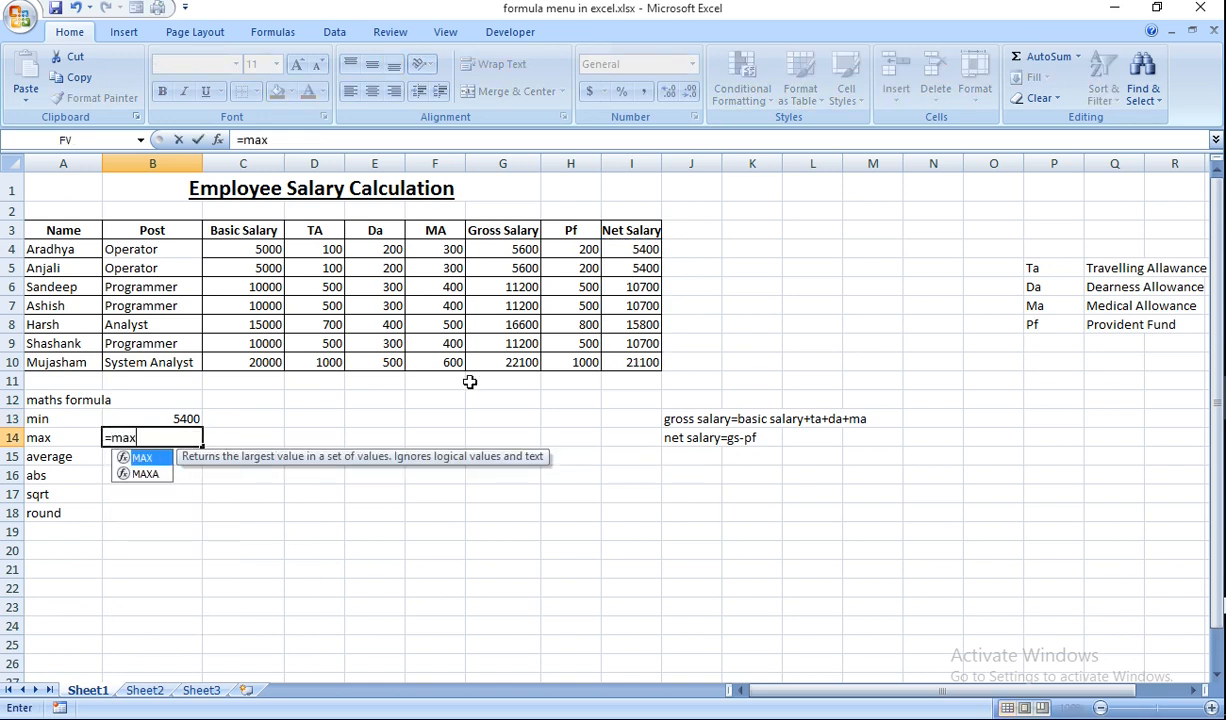
type("(")
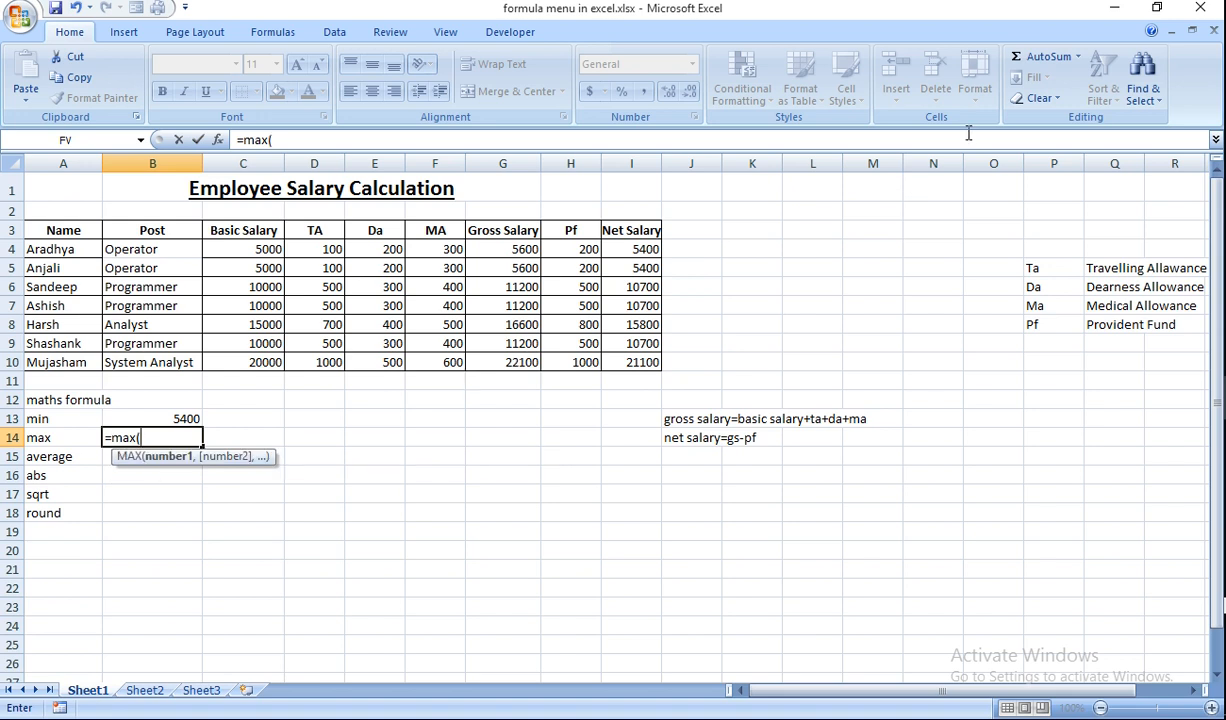
left_click(635, 250)
left_click_drag(635, 250, 641, 360)
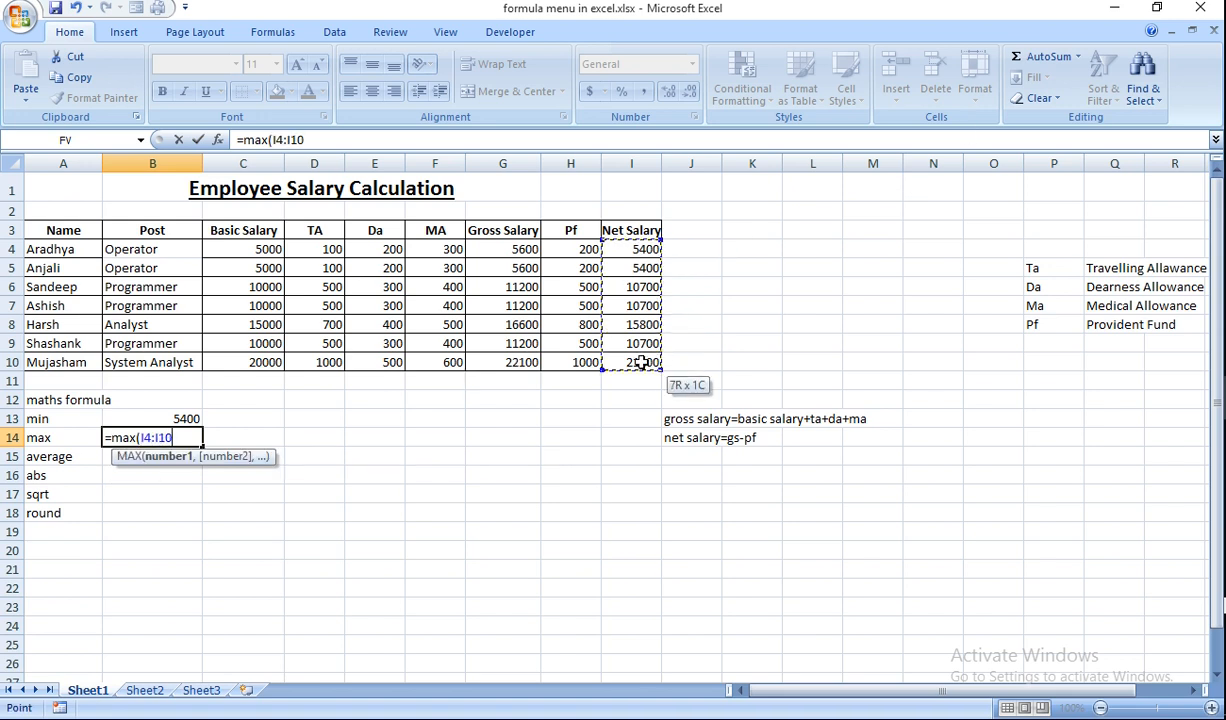
key("Return")
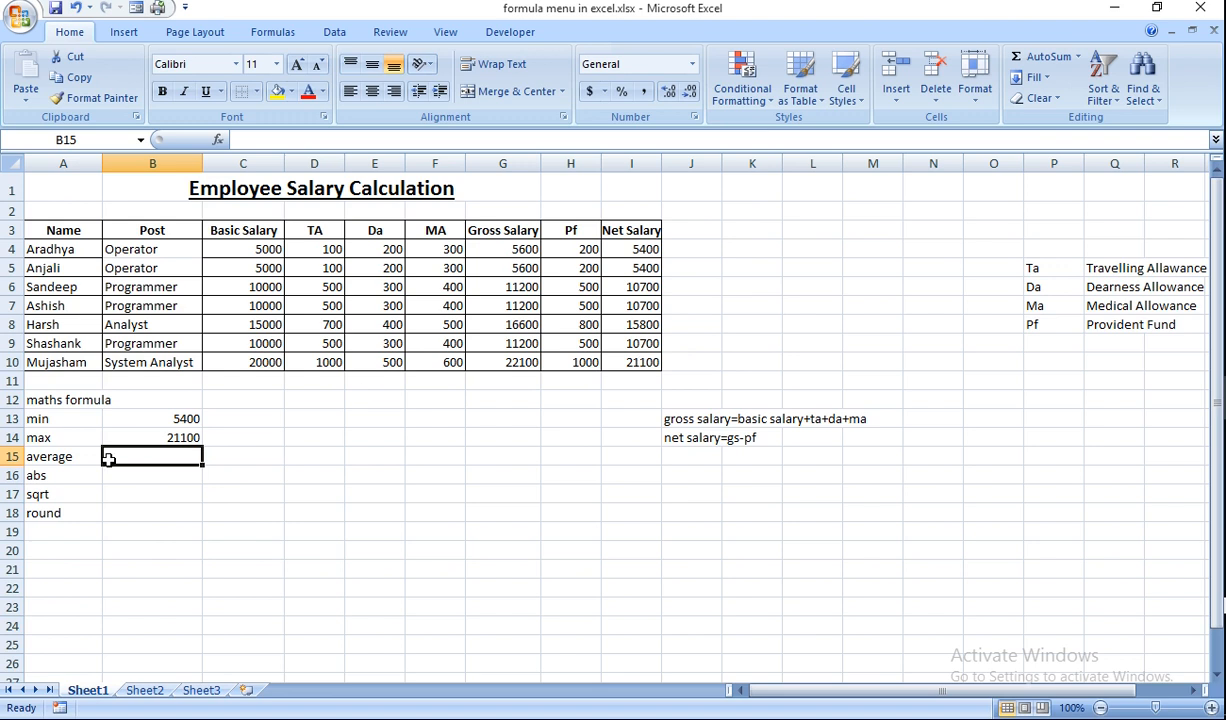
Calculate the average net salary in cell B15 with an AVERAGE formula over I4:I10
type("=")
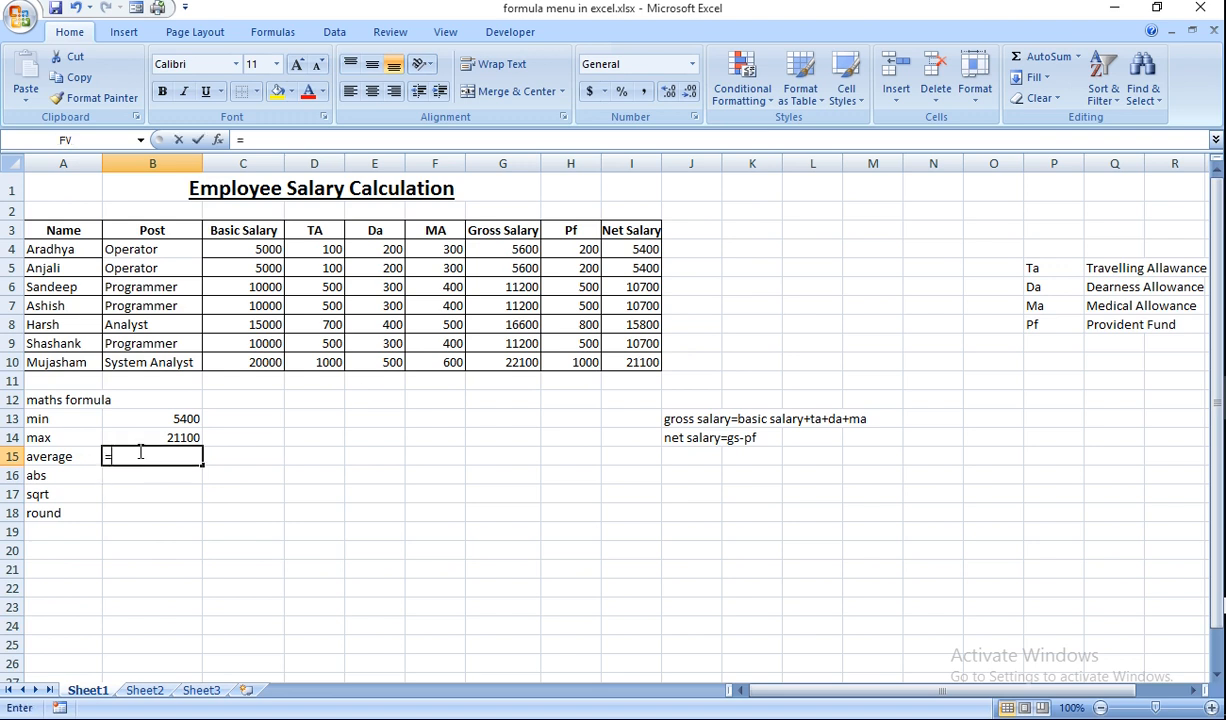
type("average")
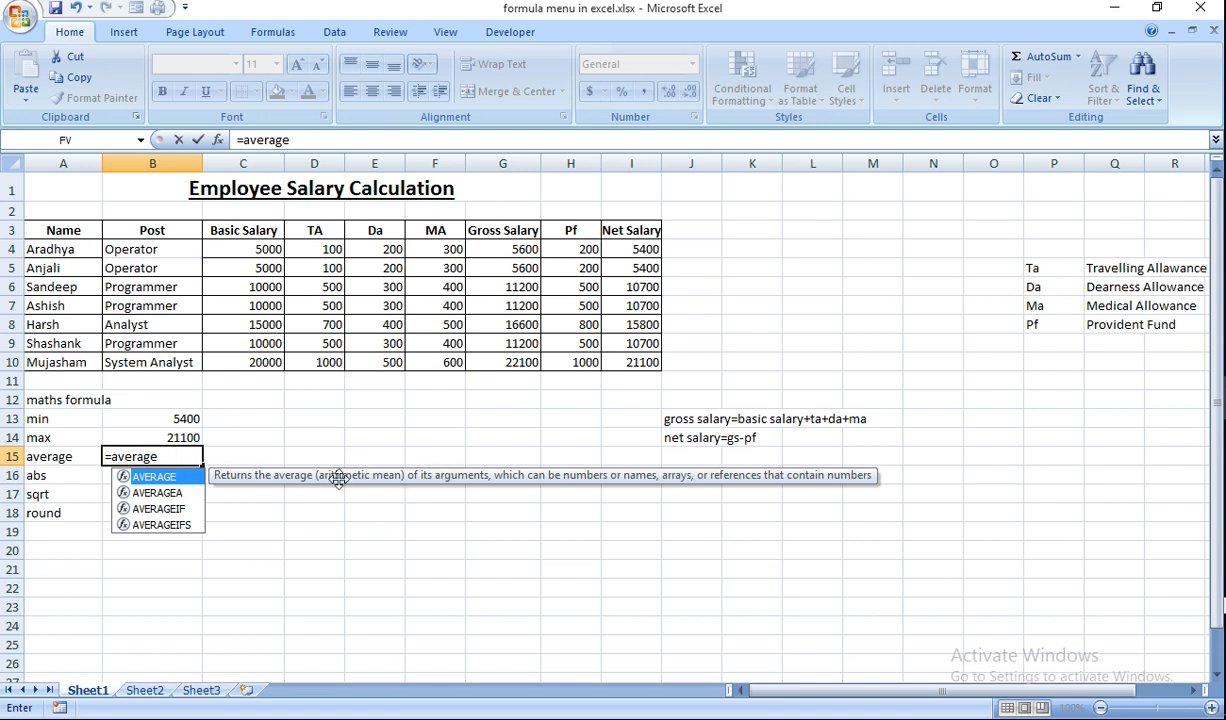
type("(")
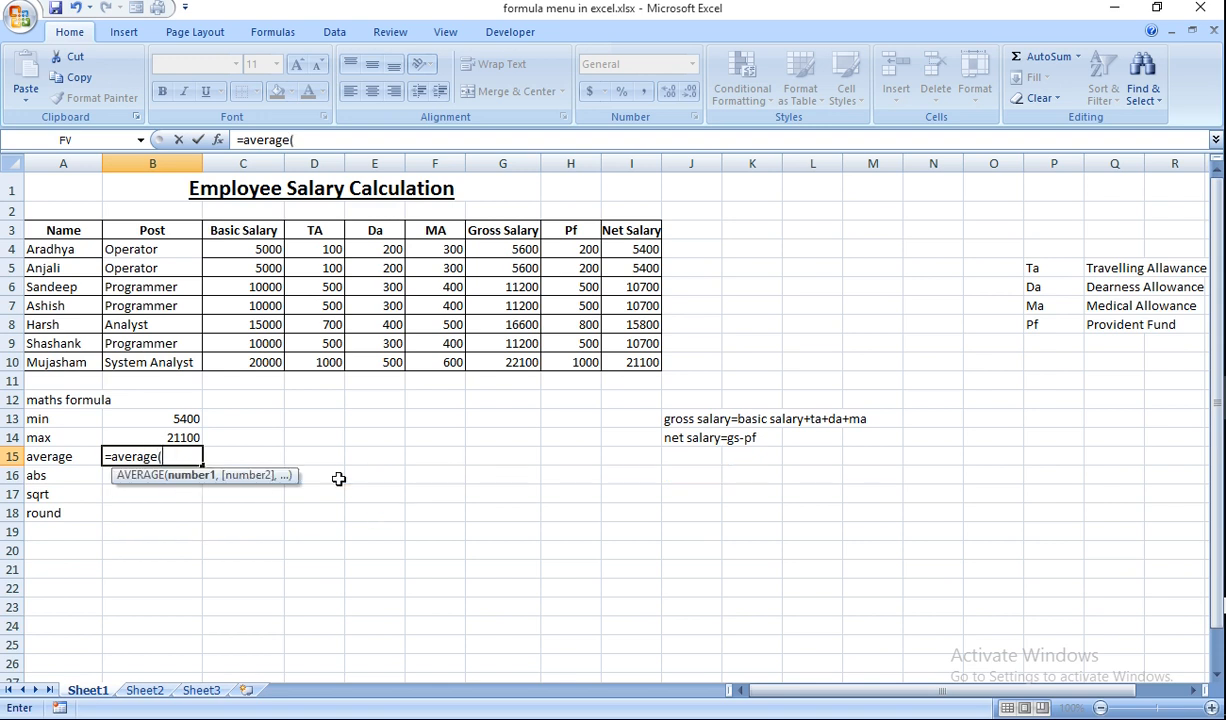
left_click_drag(628, 249, 646, 363)
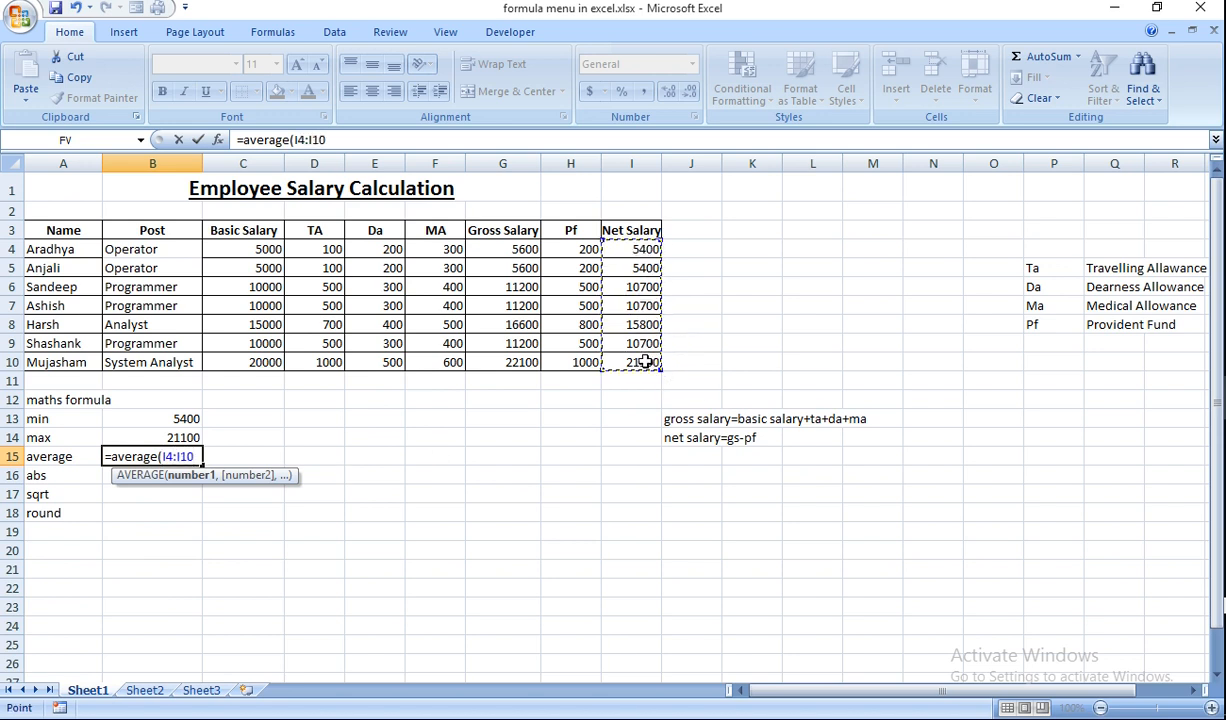
key("Return")
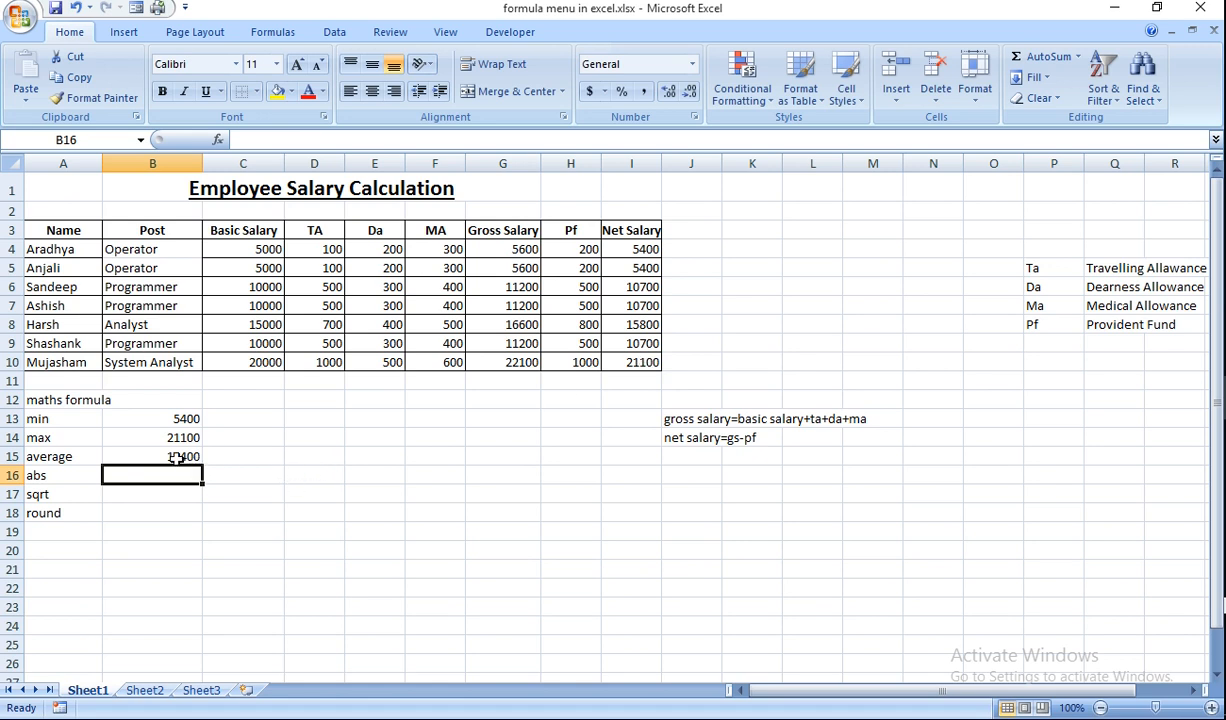
Cross-check the average in cell C15 by dividing the SUM of I4:I10 by 7
left_click(231, 457)
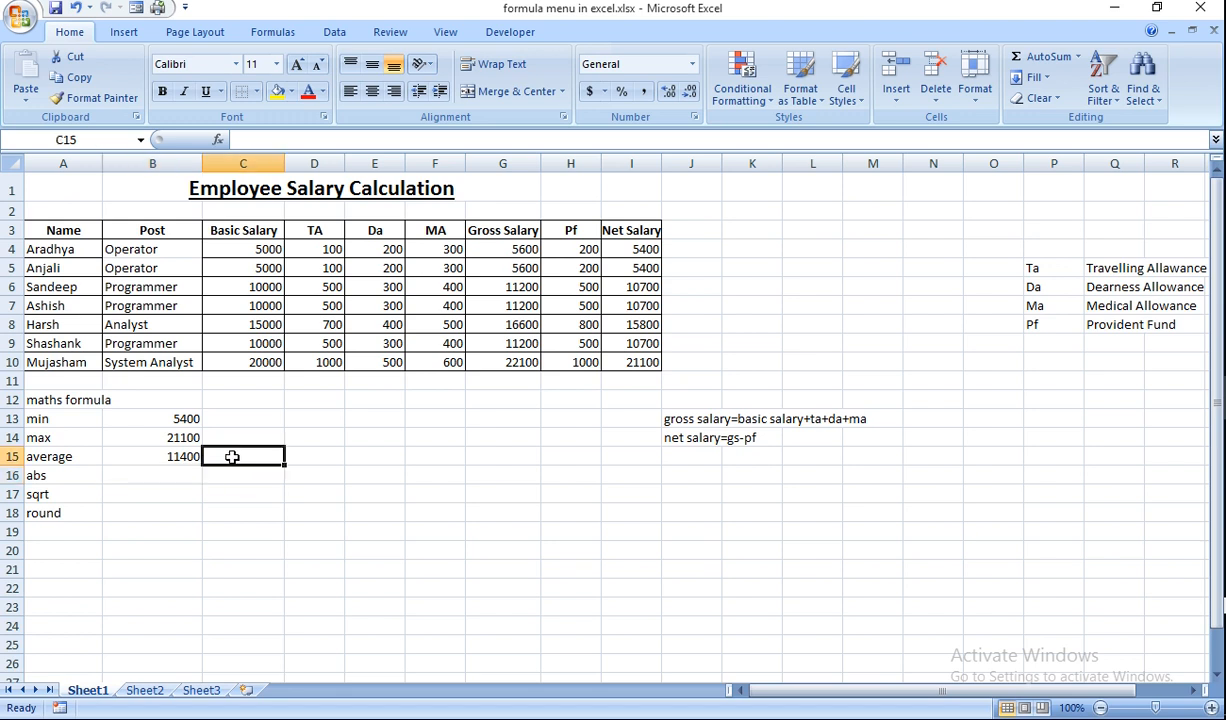
type("=s")
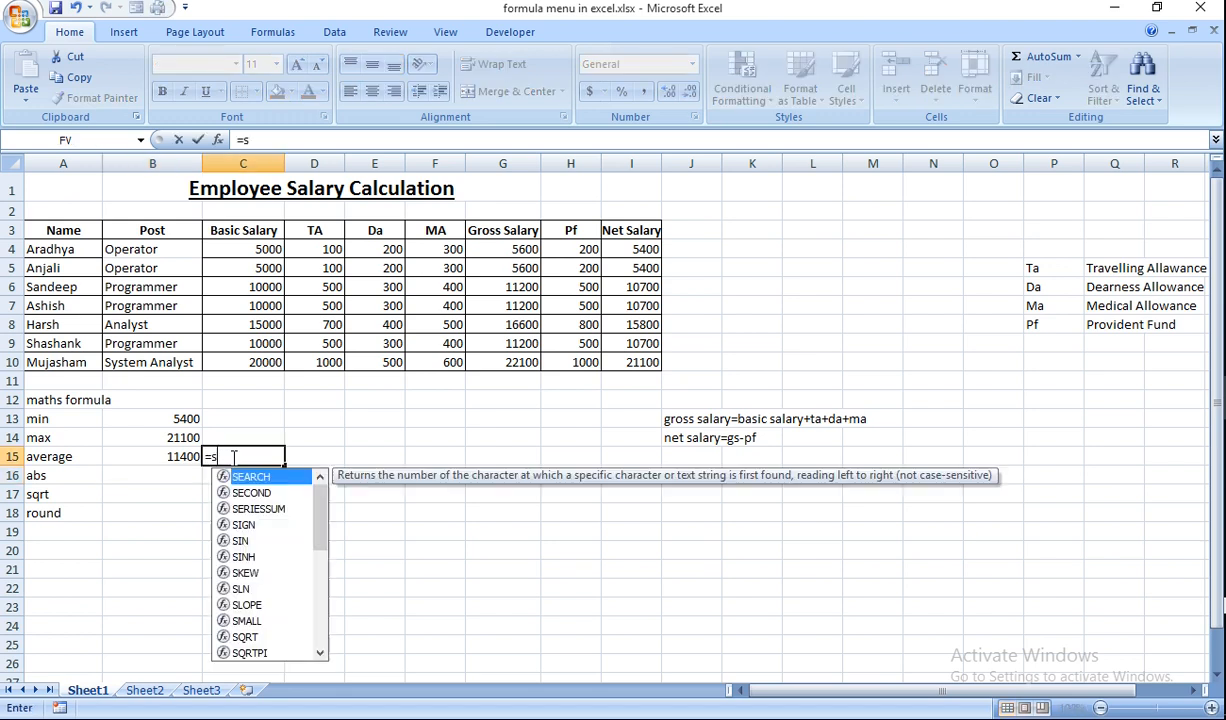
type("um(")
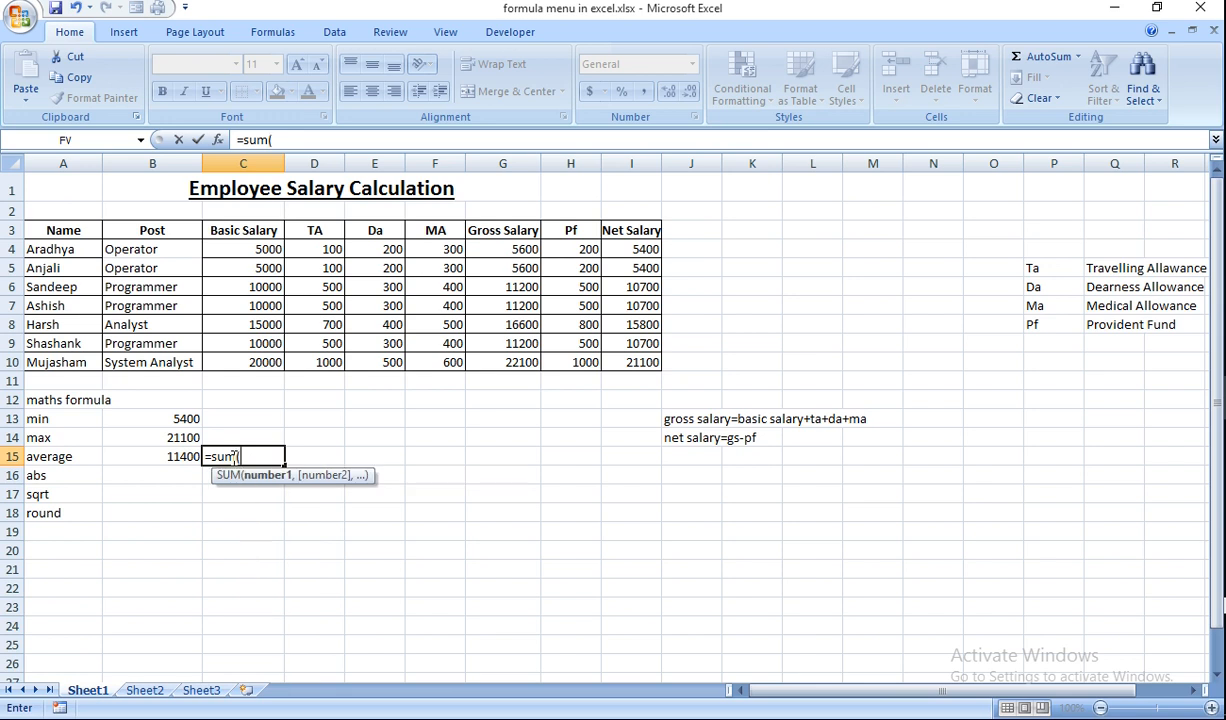
left_click_drag(636, 256, 646, 376)
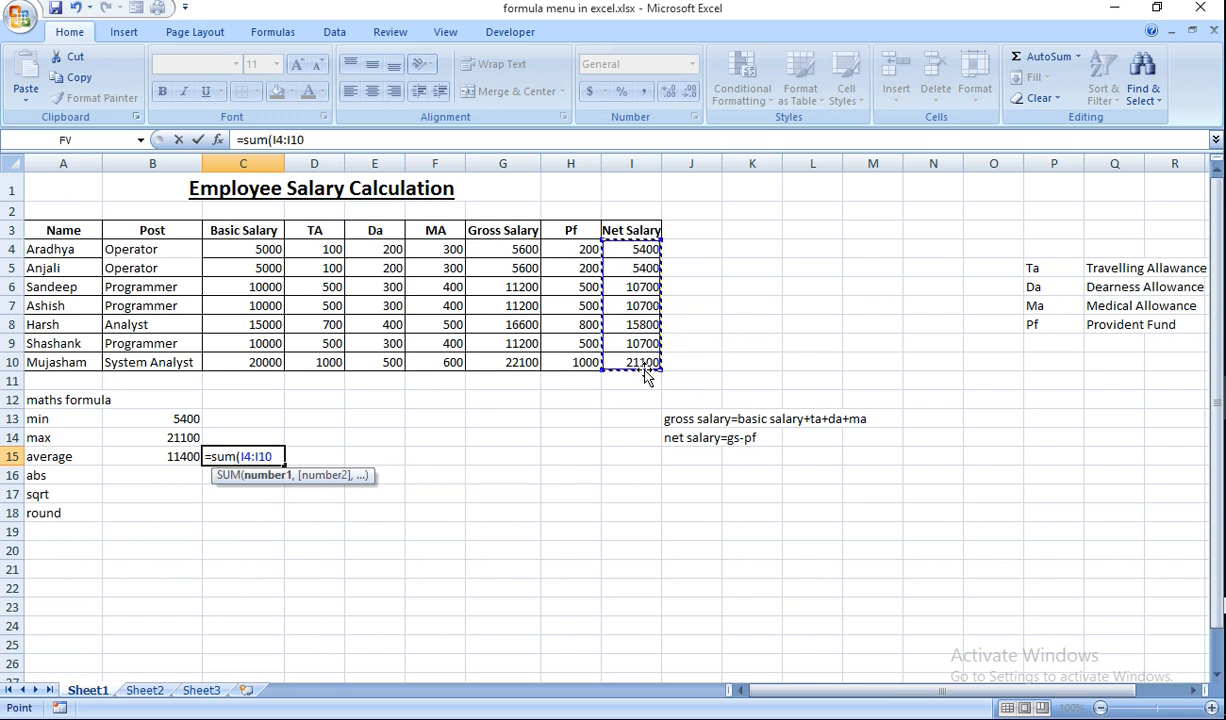
type(")/7")
key("Return")
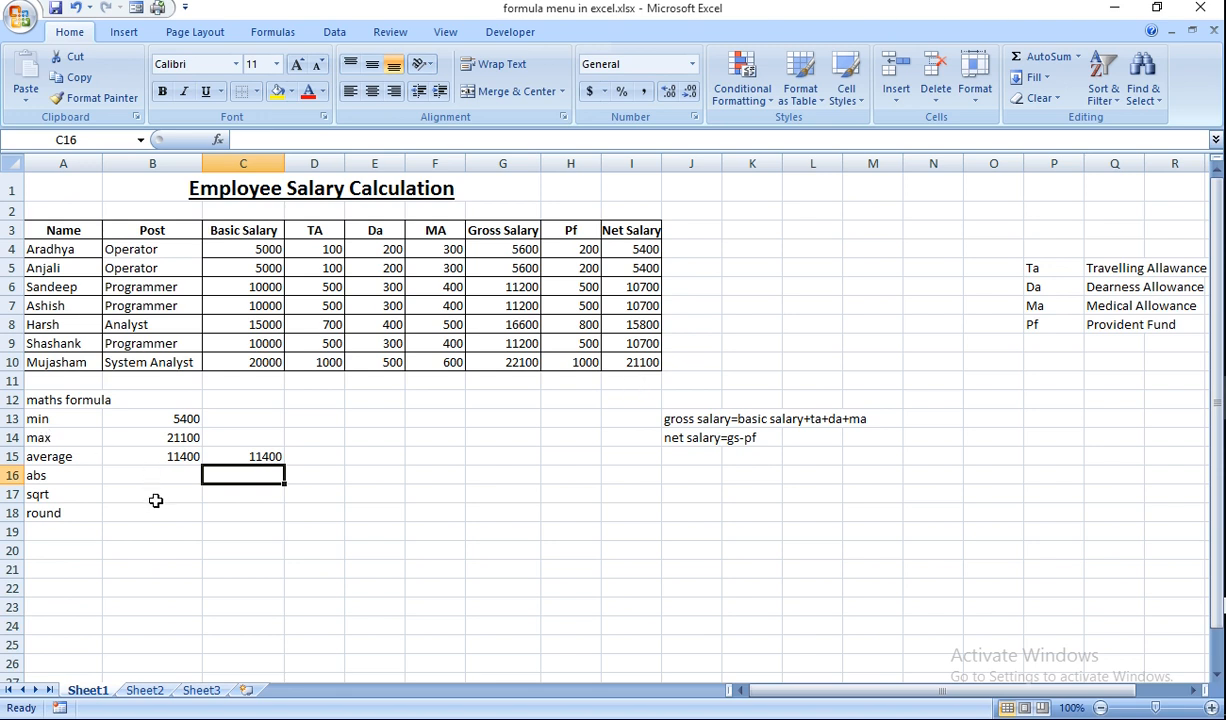
Enter the absolute value formula =abs(-2) in cell B16
left_click(186, 472)
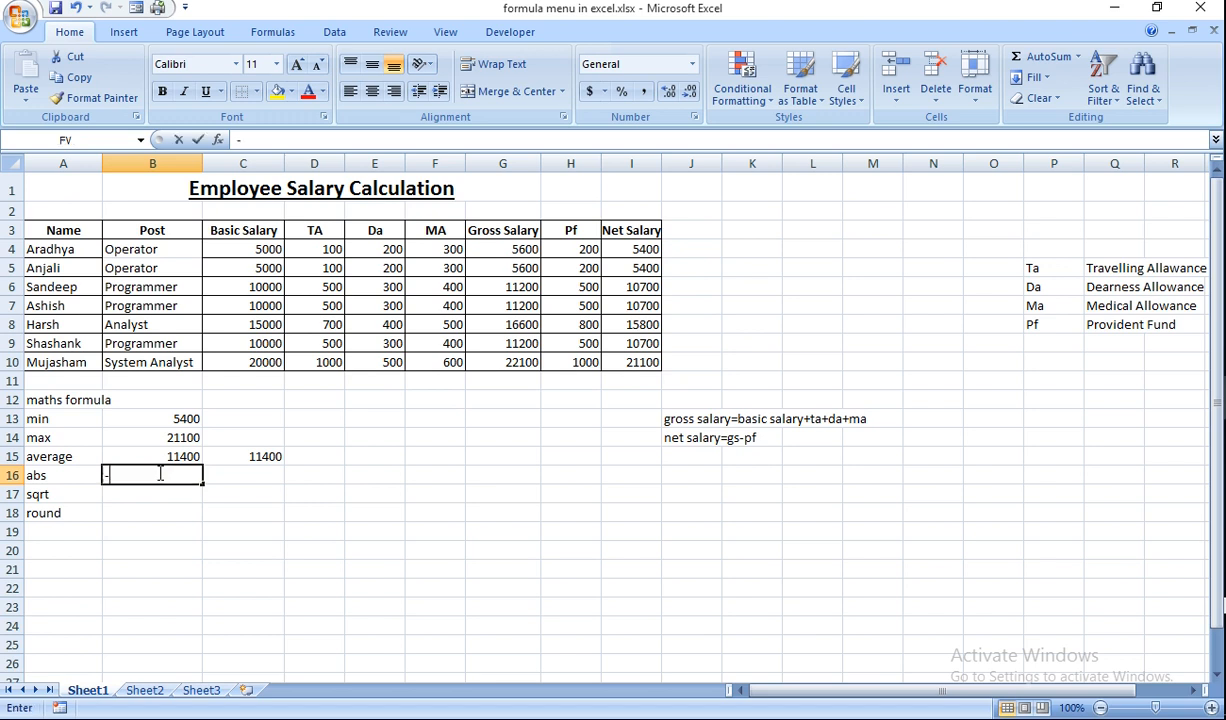
type("=")
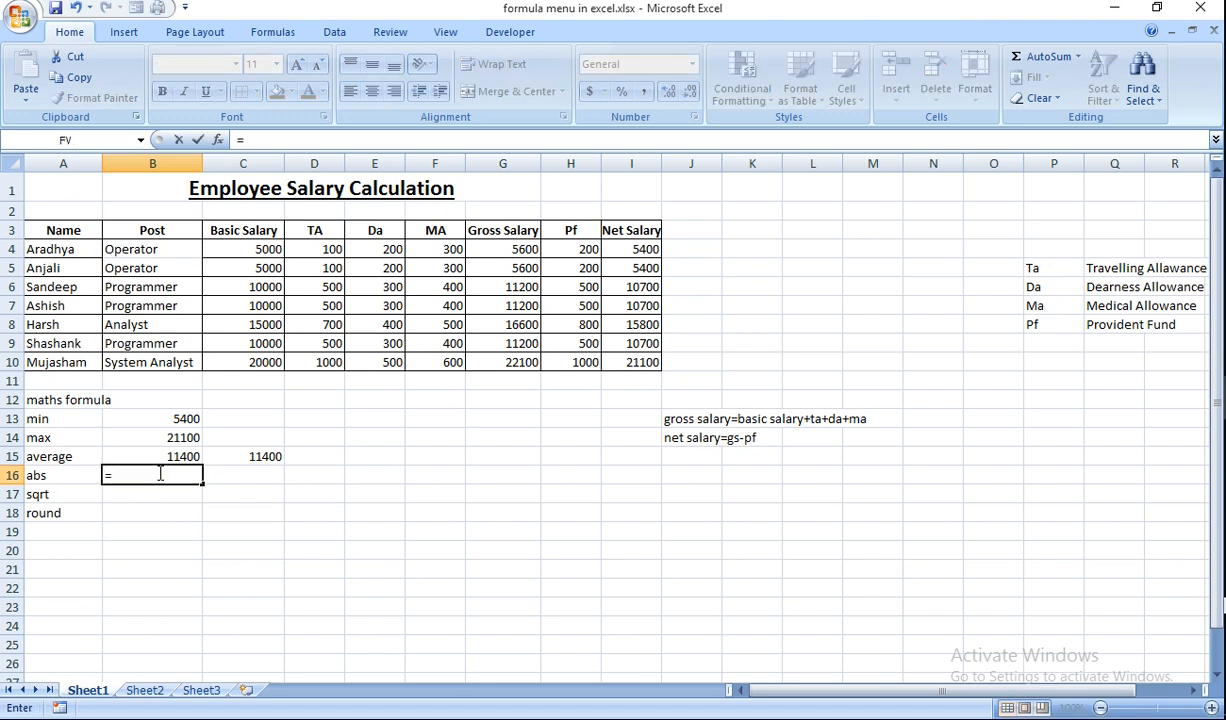
type("abs(-2)")
key("Return")
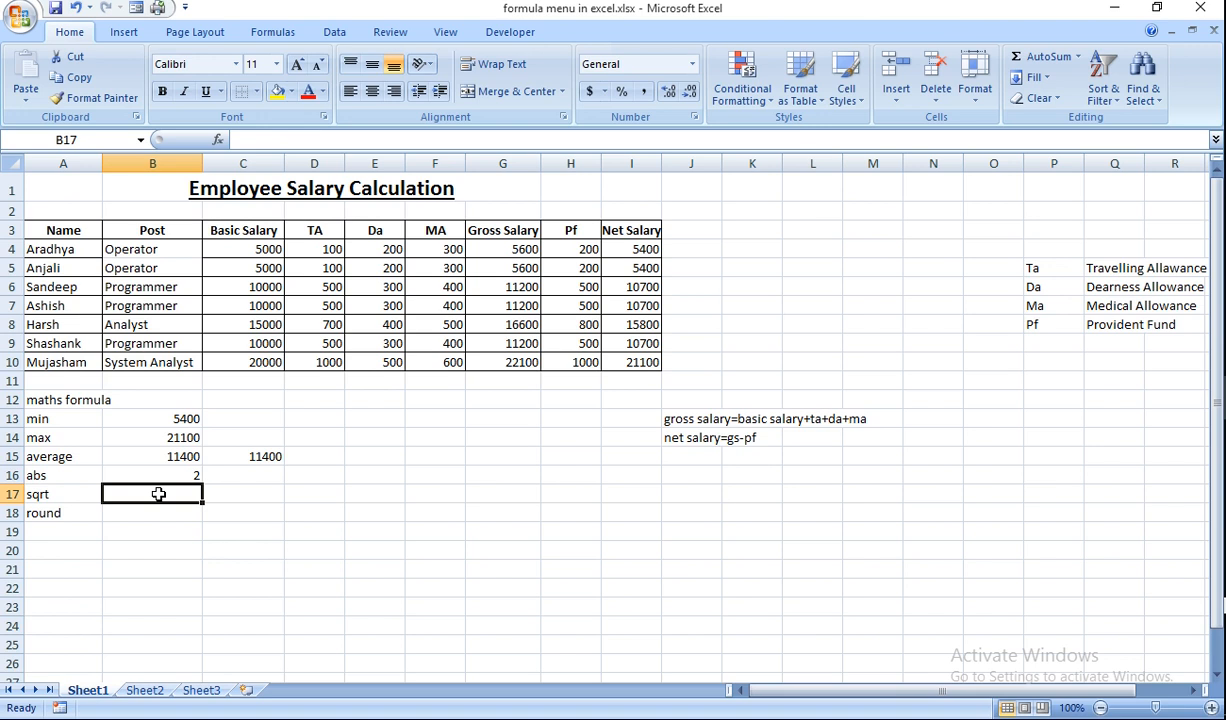
Enter the square root formula =sqrt(16) in cell B17
double_click(158, 494)
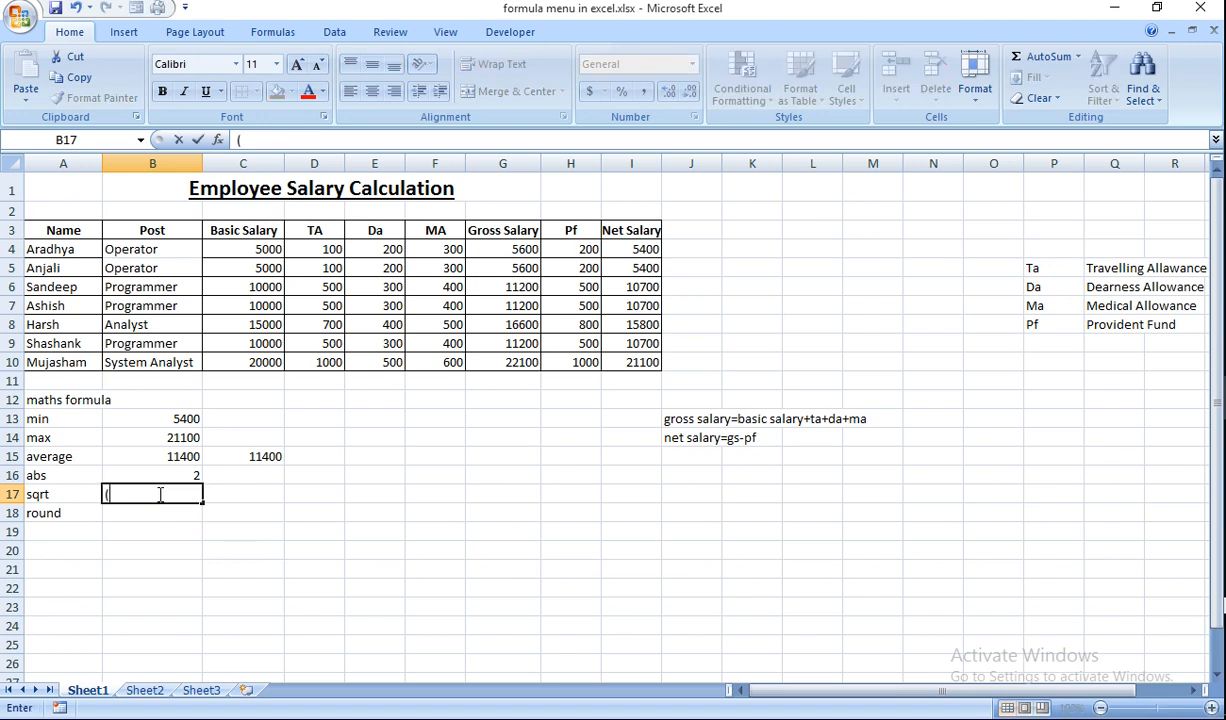
type("=s")
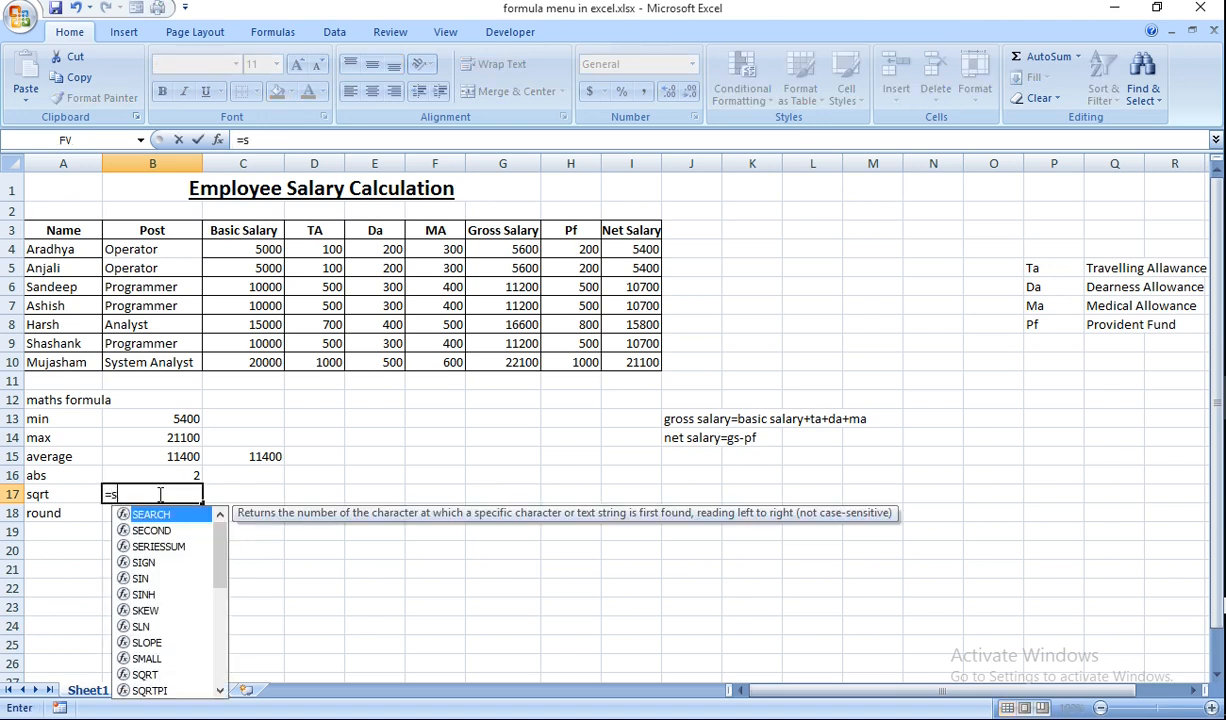
type("qrt(")
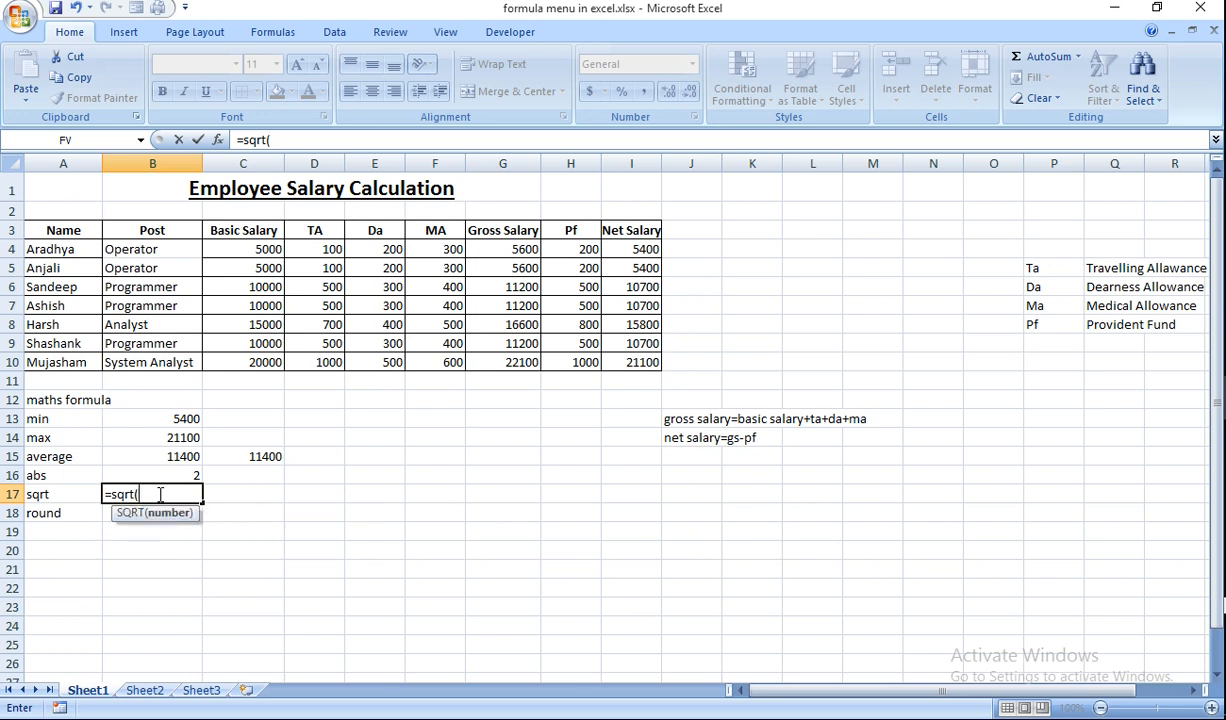
type("16)")
key("Return")
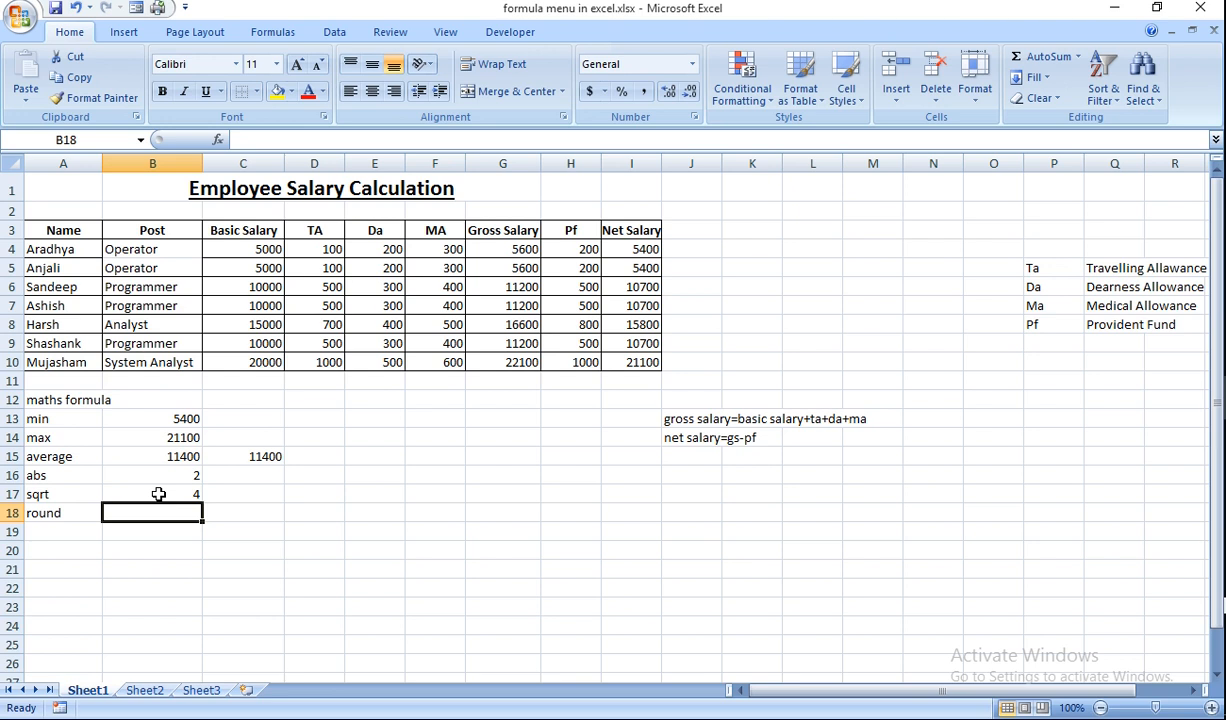
Enter =567.5432 in cell B18 beside the round label
type("=")
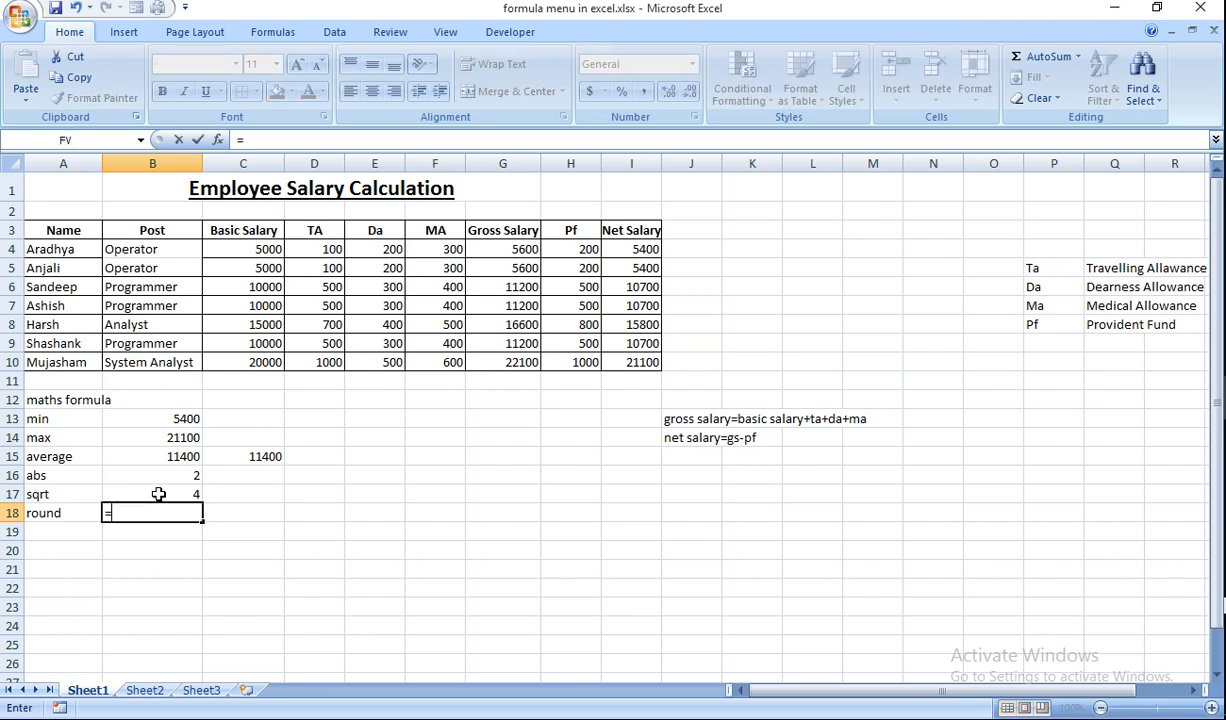
type("567.5432")
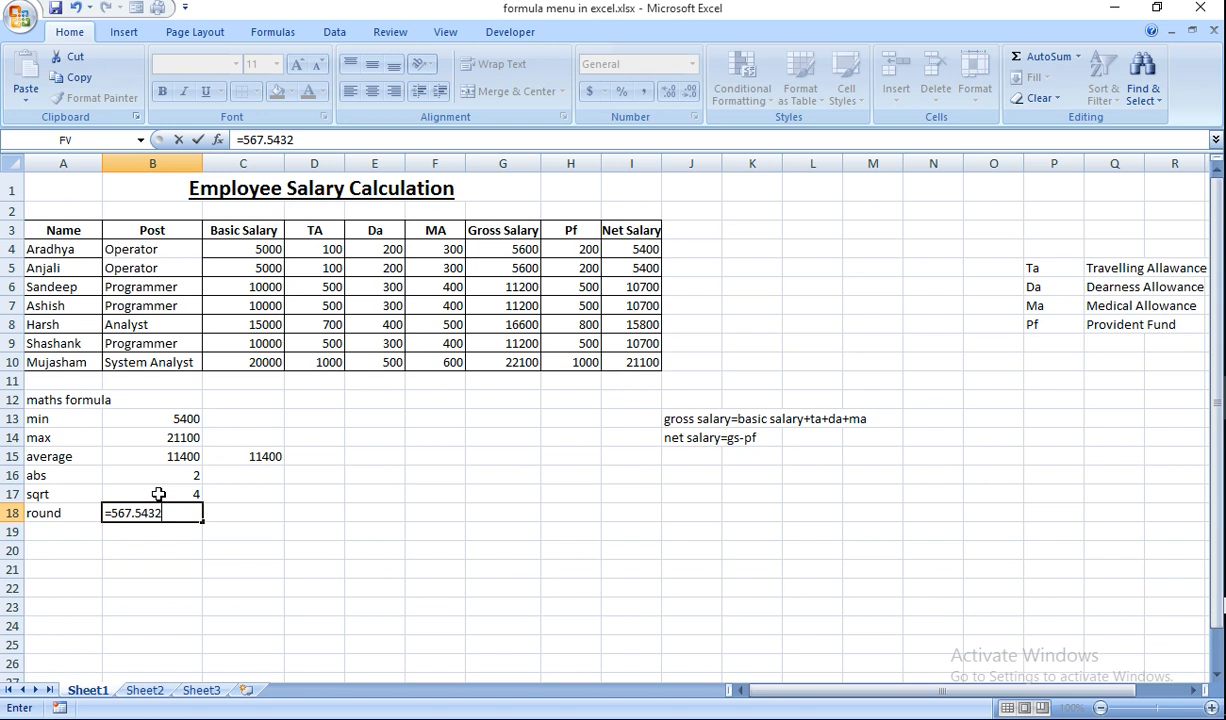
key("Left")
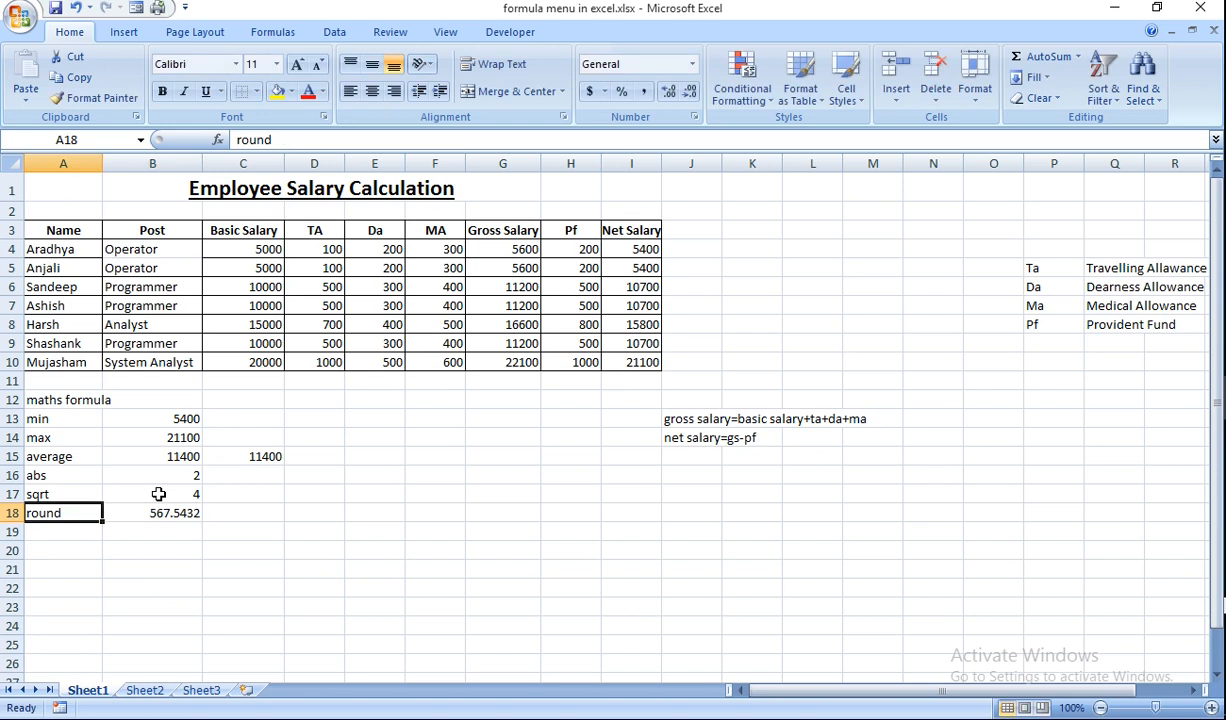
key("Right")
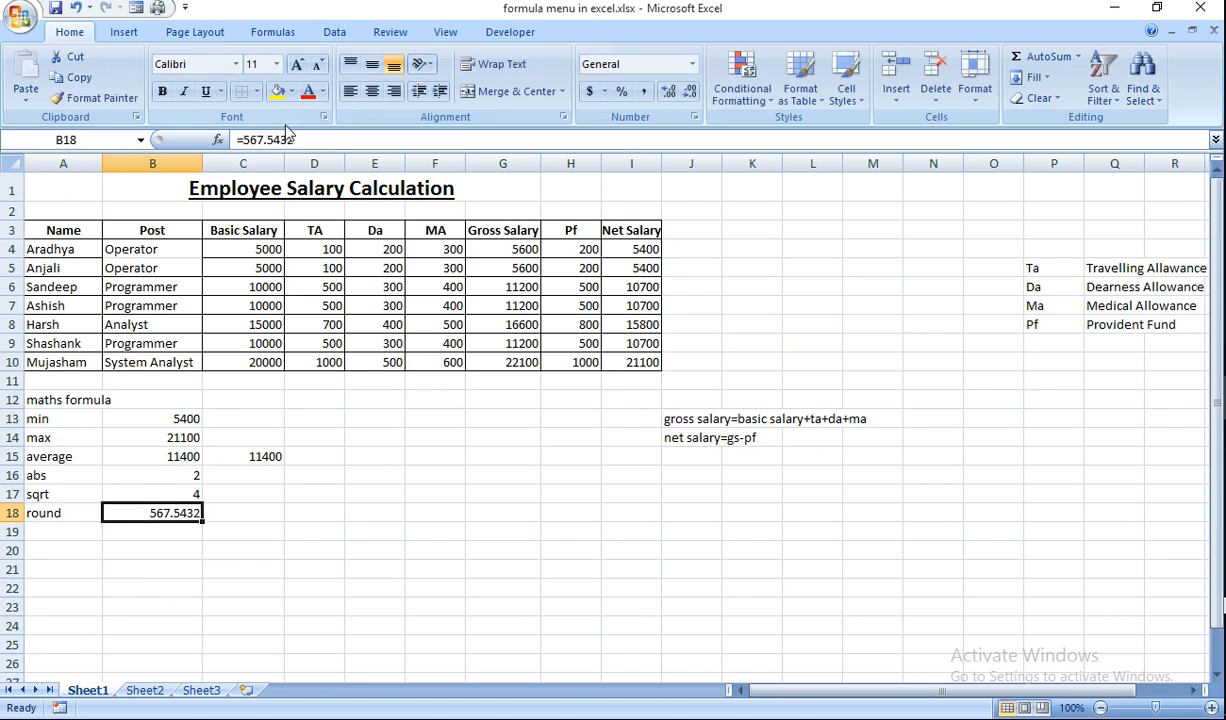
Wrap the number in cell B18 in a ROUND function with 2 digits, giving =round(567.5432,2)
left_click(245, 139)
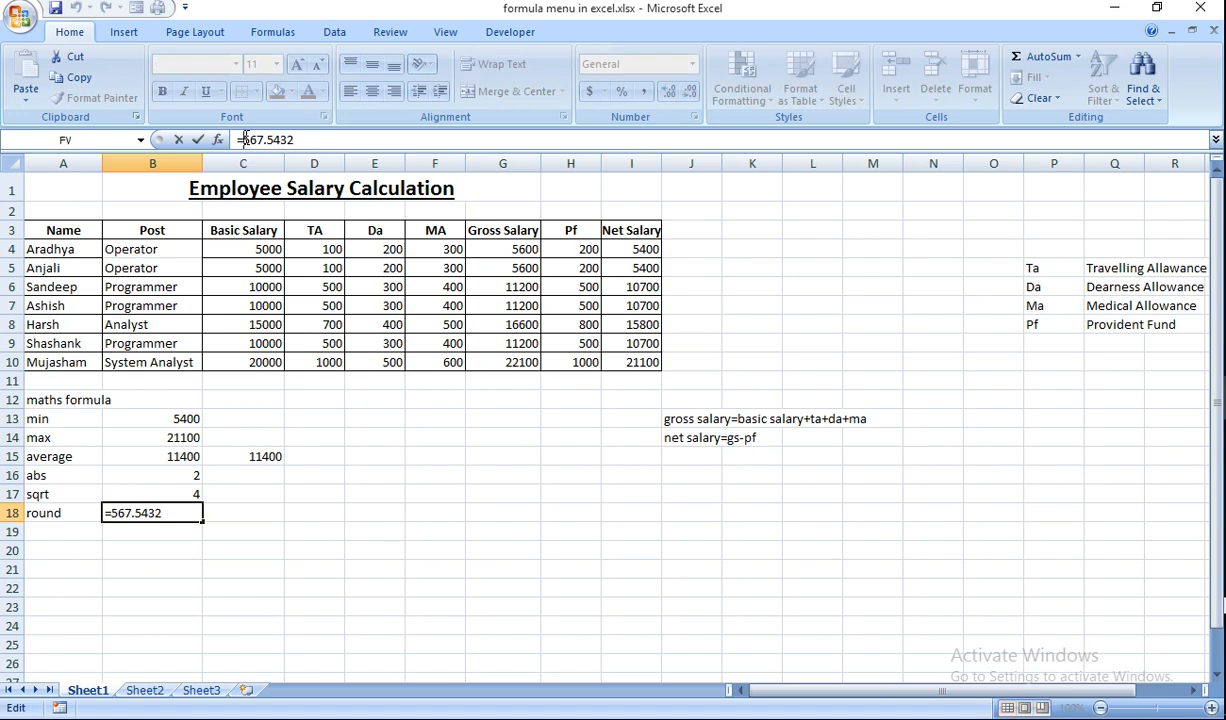
type("round")
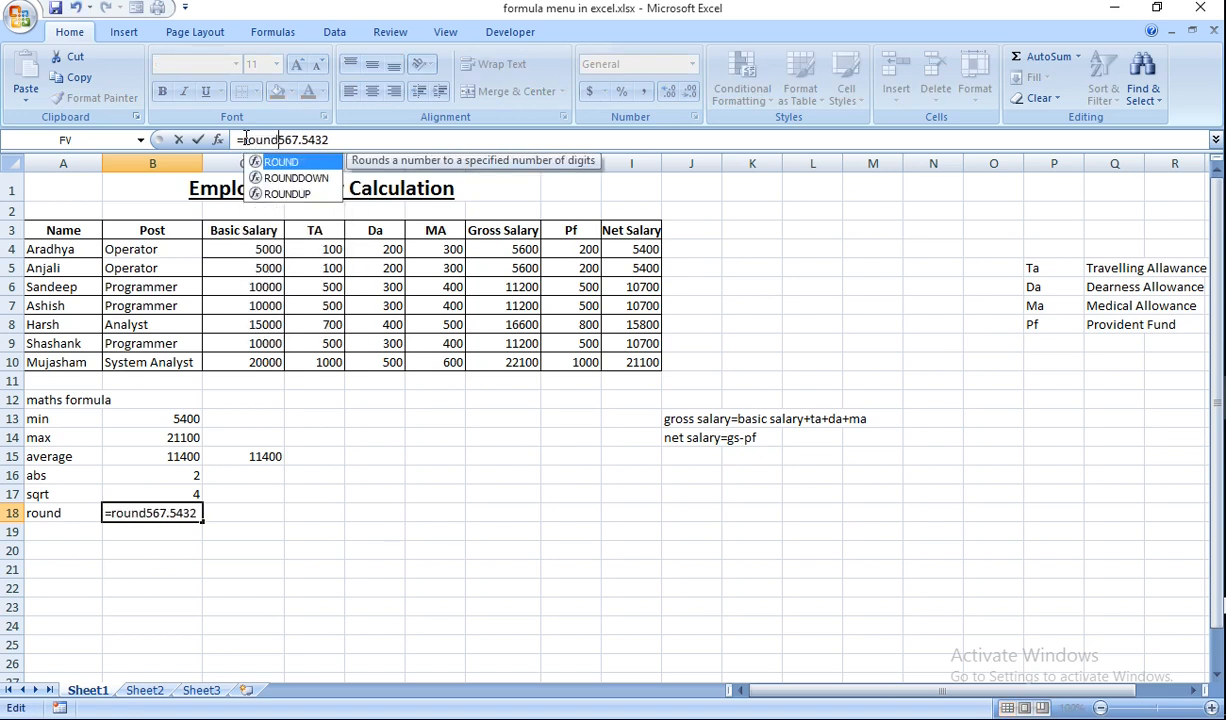
type("(")
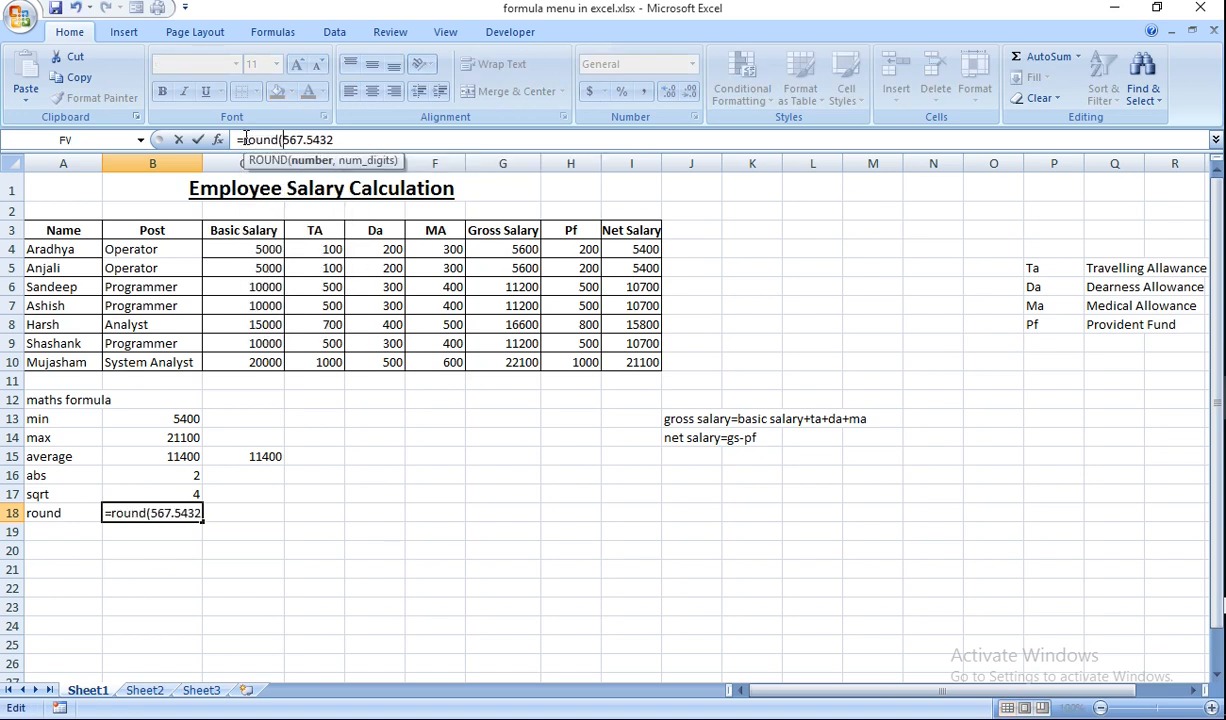
type(")")
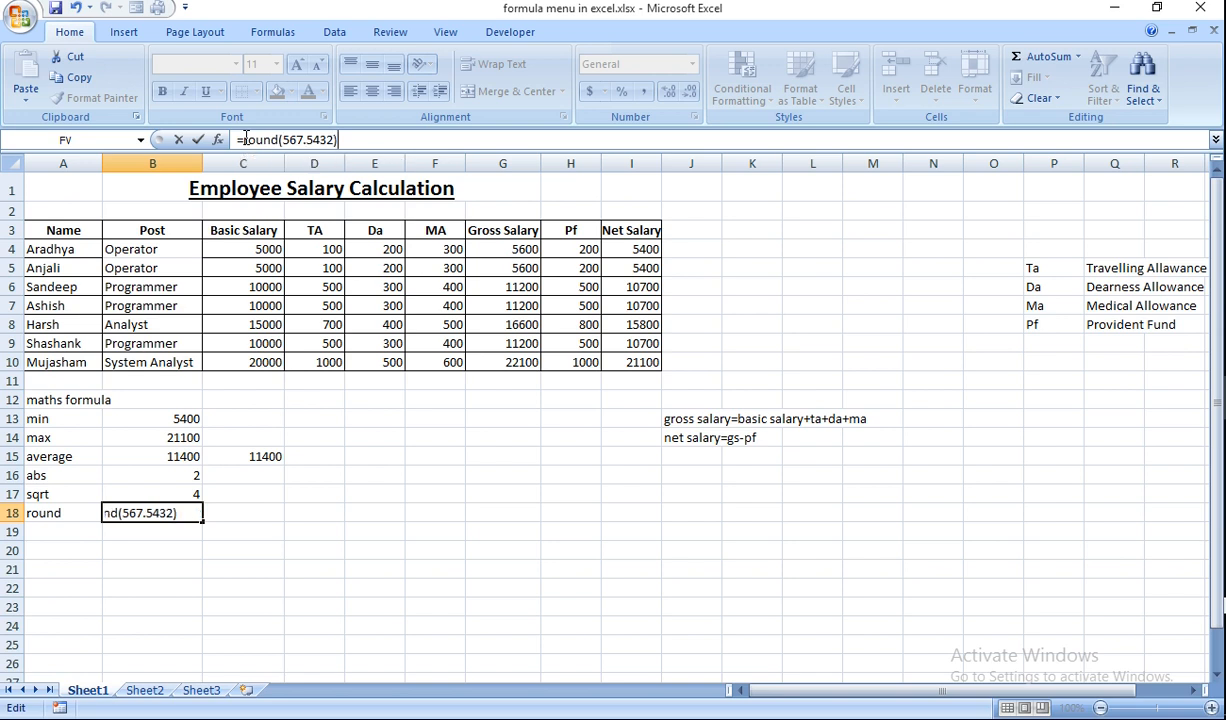
key("BackSpace")
type(",")
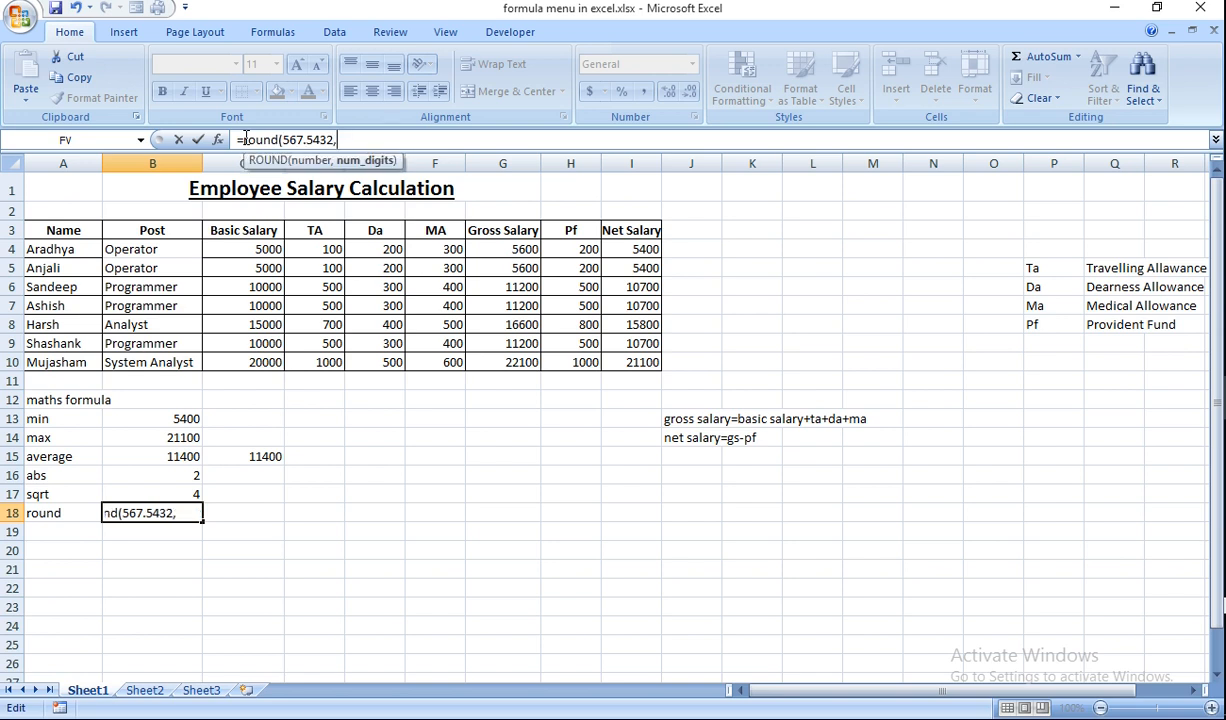
type("2)")
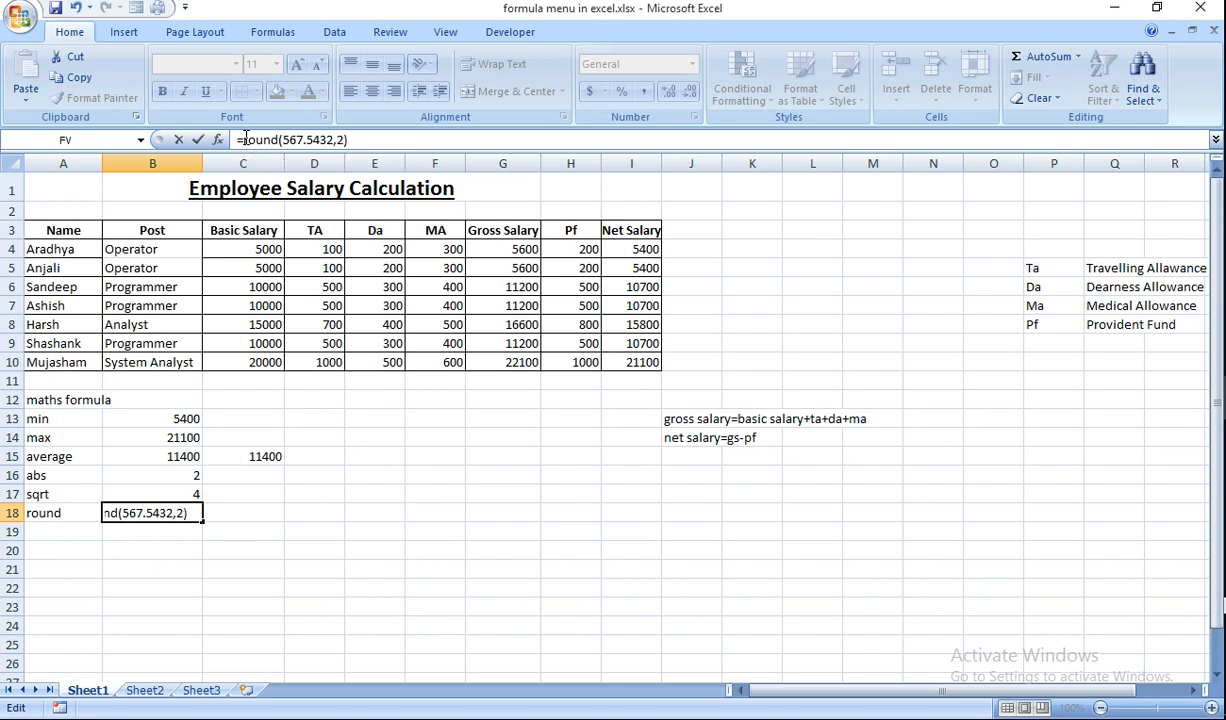
key("Return")
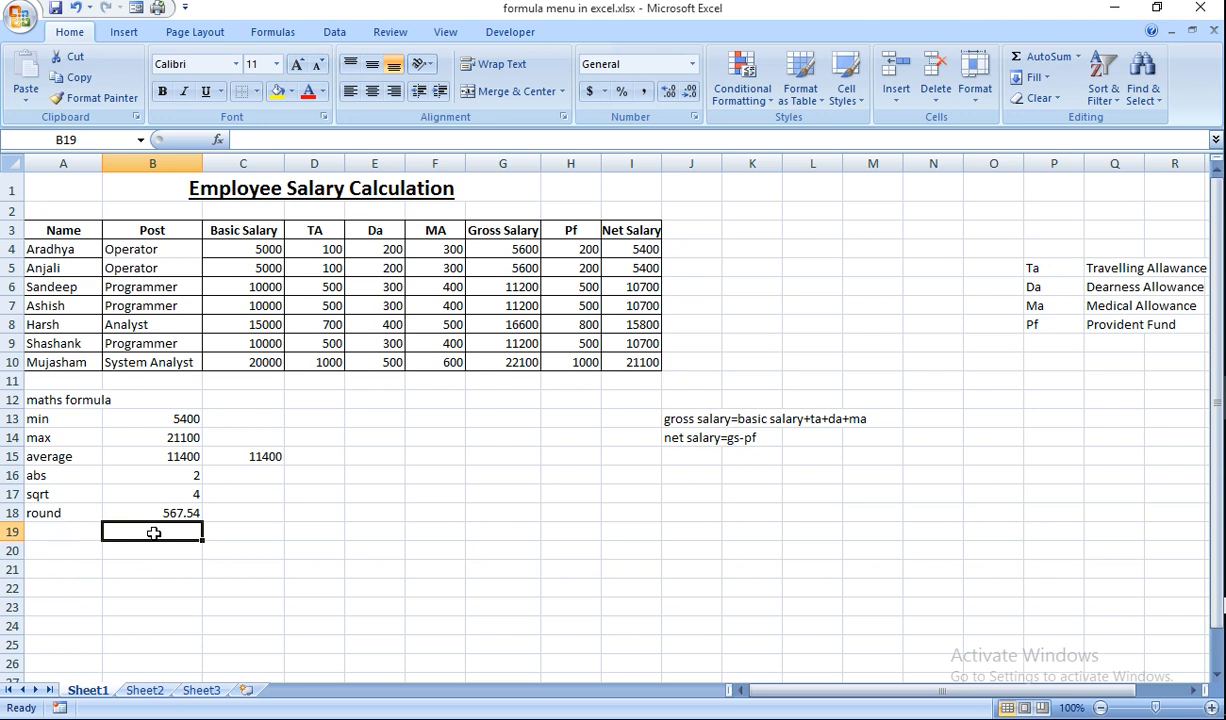
Try to enter the round-down formula =rounddown(56.45) in cell B19, without a digits argument
type("=")
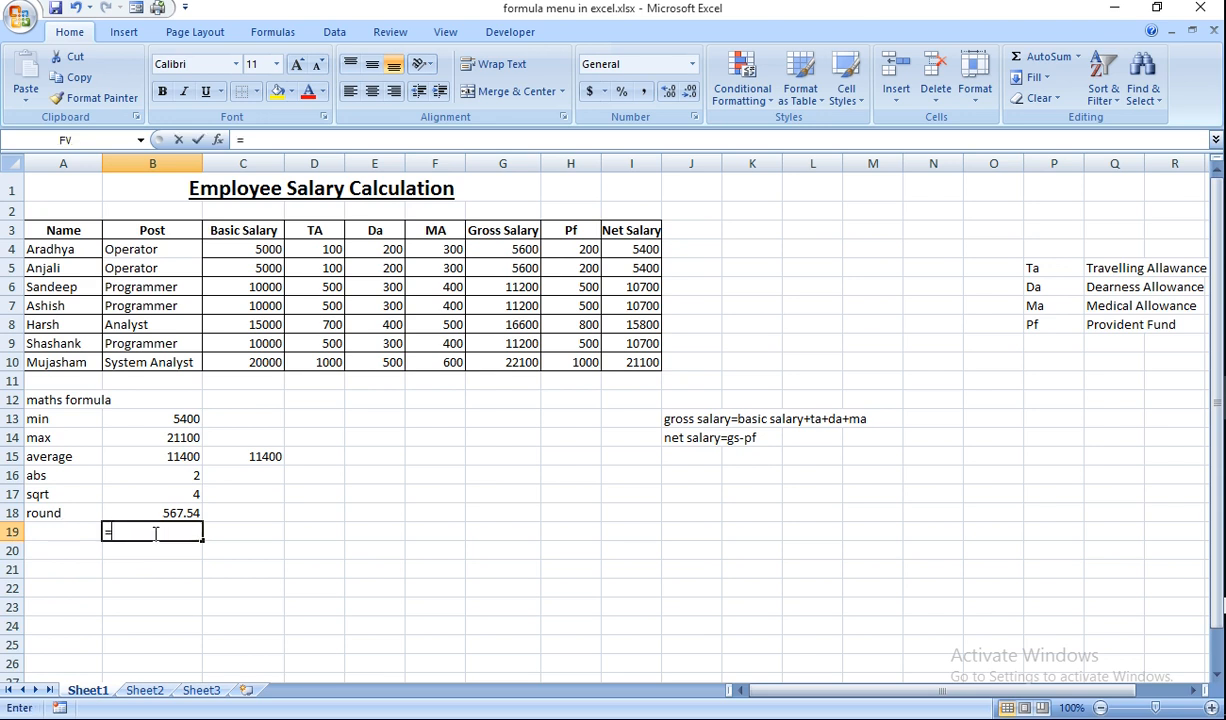
type("round")
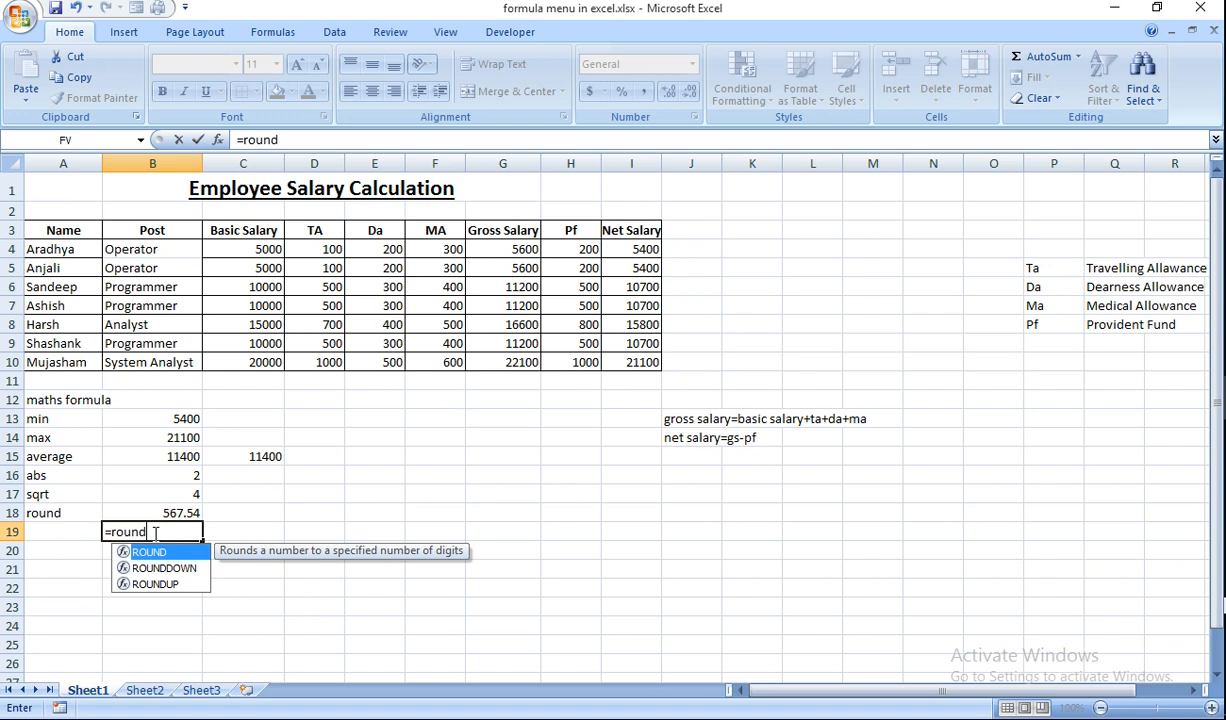
type("(")
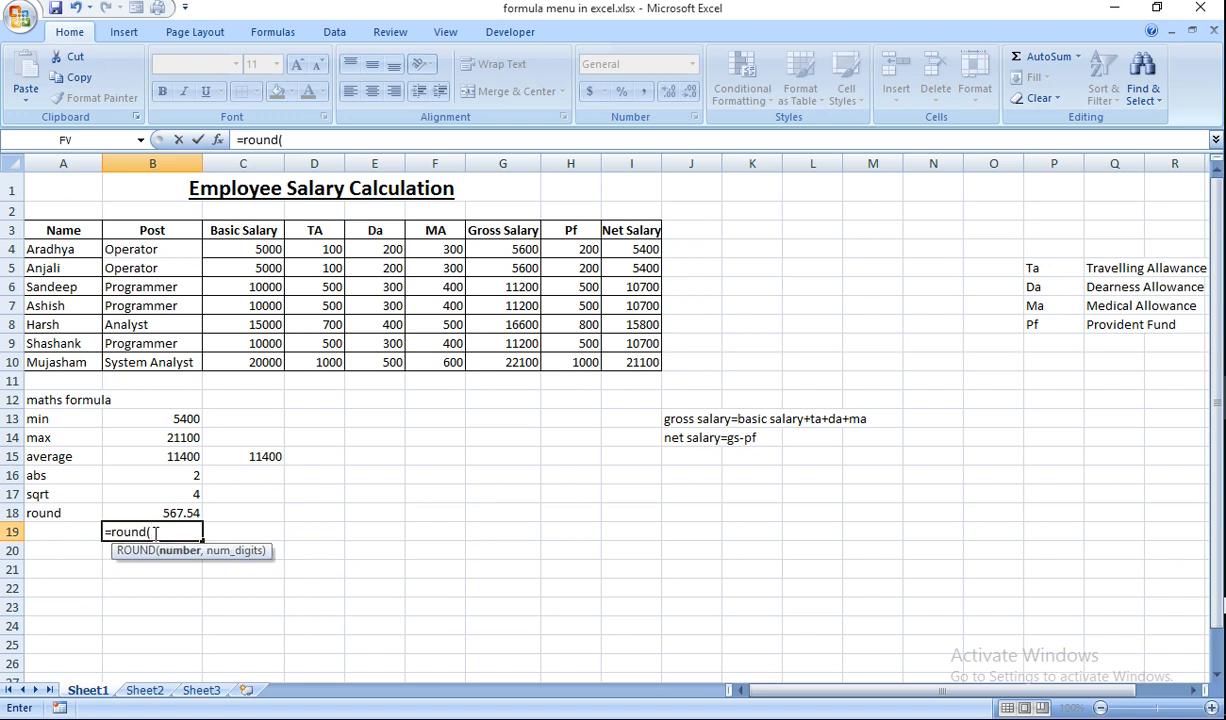
key("BackSpace")
type("do")
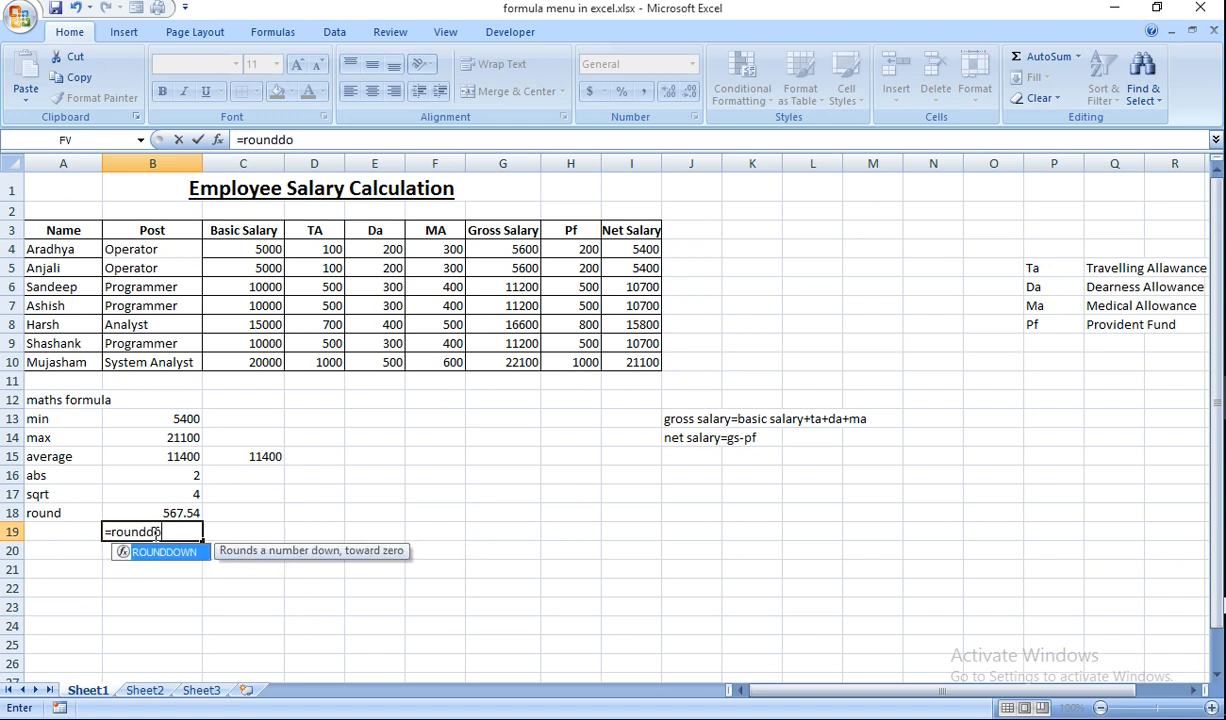
type("wn(")
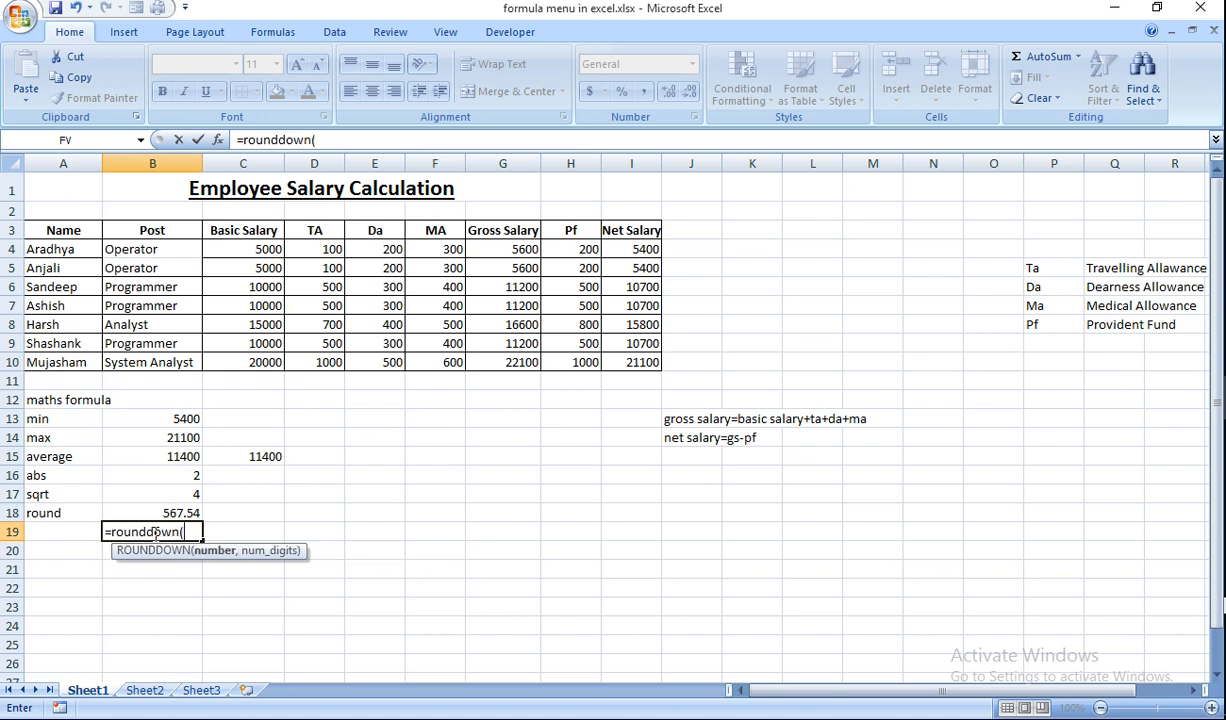
type("56.45)")
key("Return")
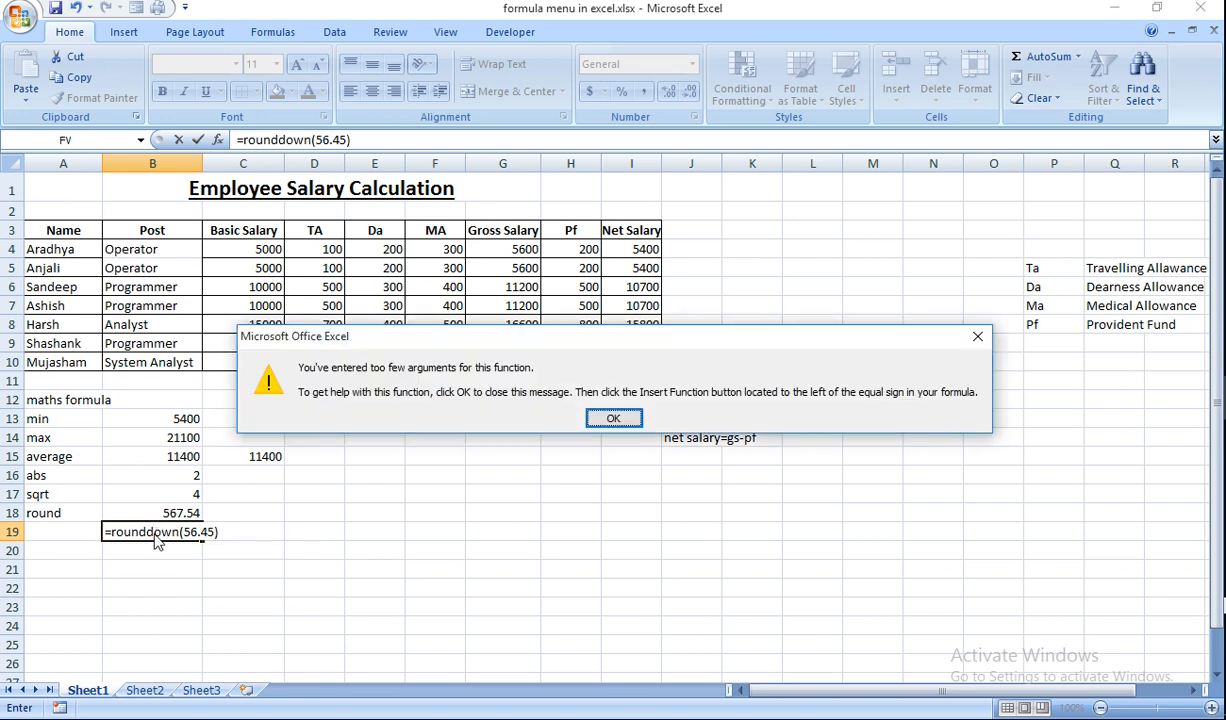
left_click(612, 419)
Add 0 as the number of digits to the formula in cell B19, giving =rounddown(56.45,0)
left_click(210, 533)
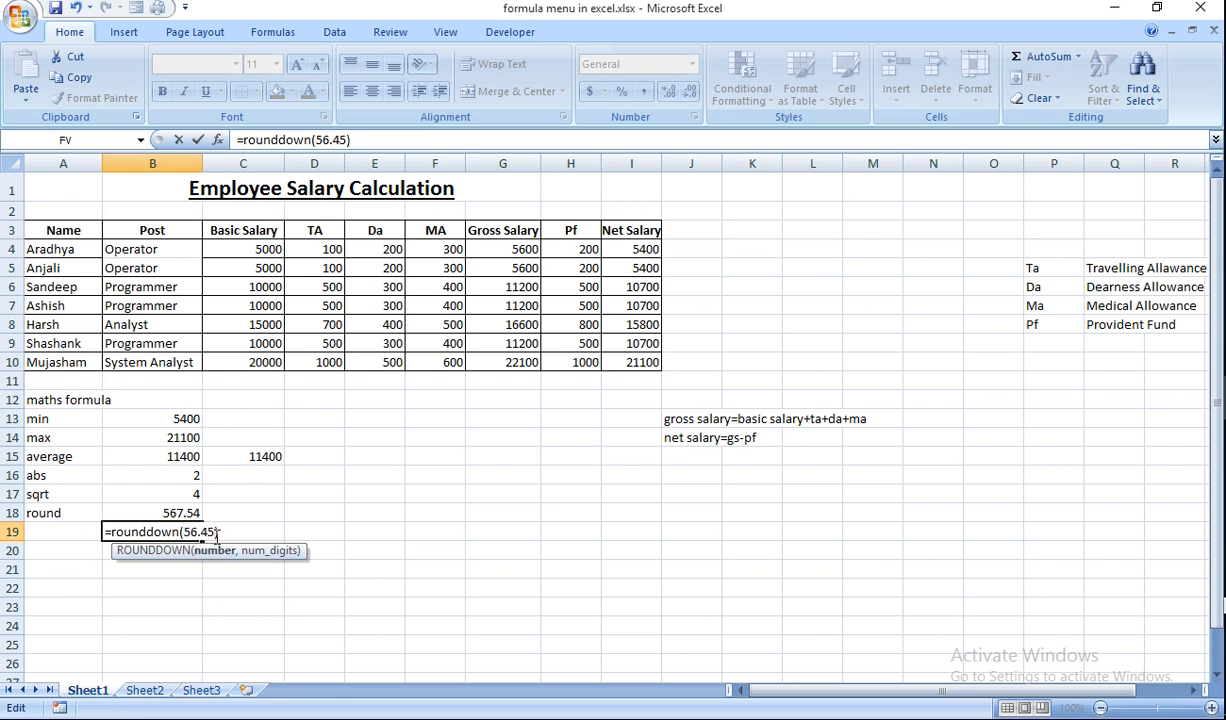
type(",")
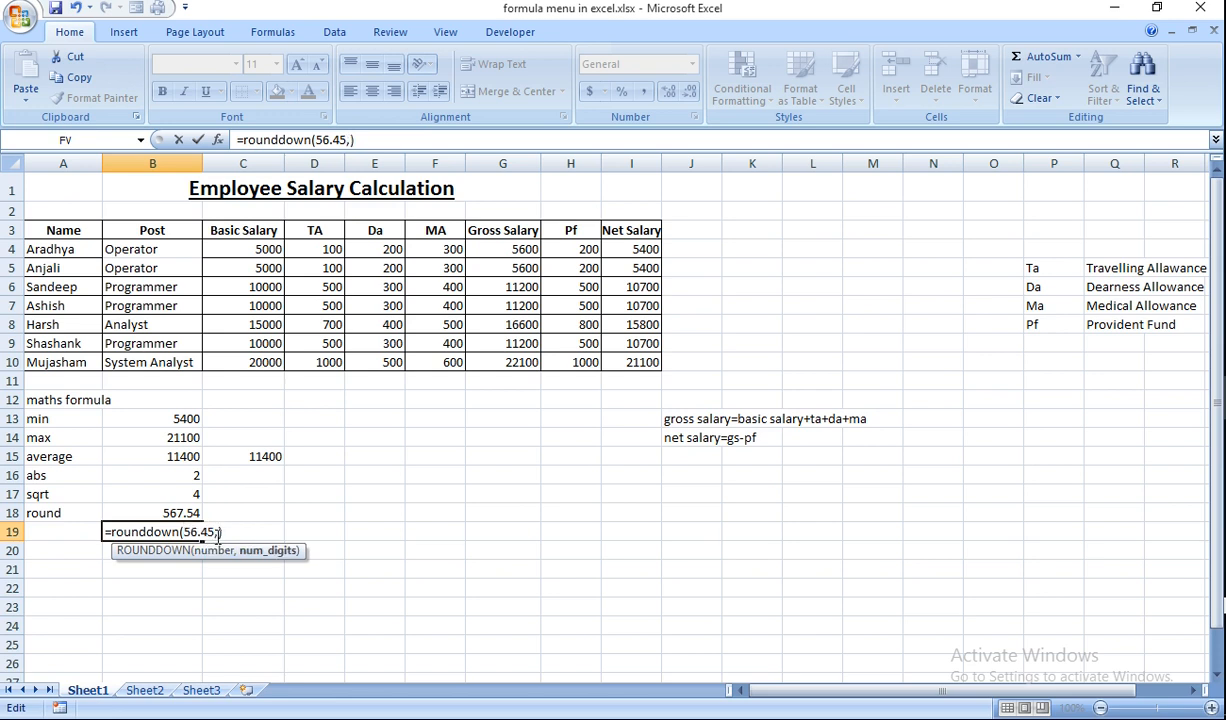
type("2")
key("BackSpace")
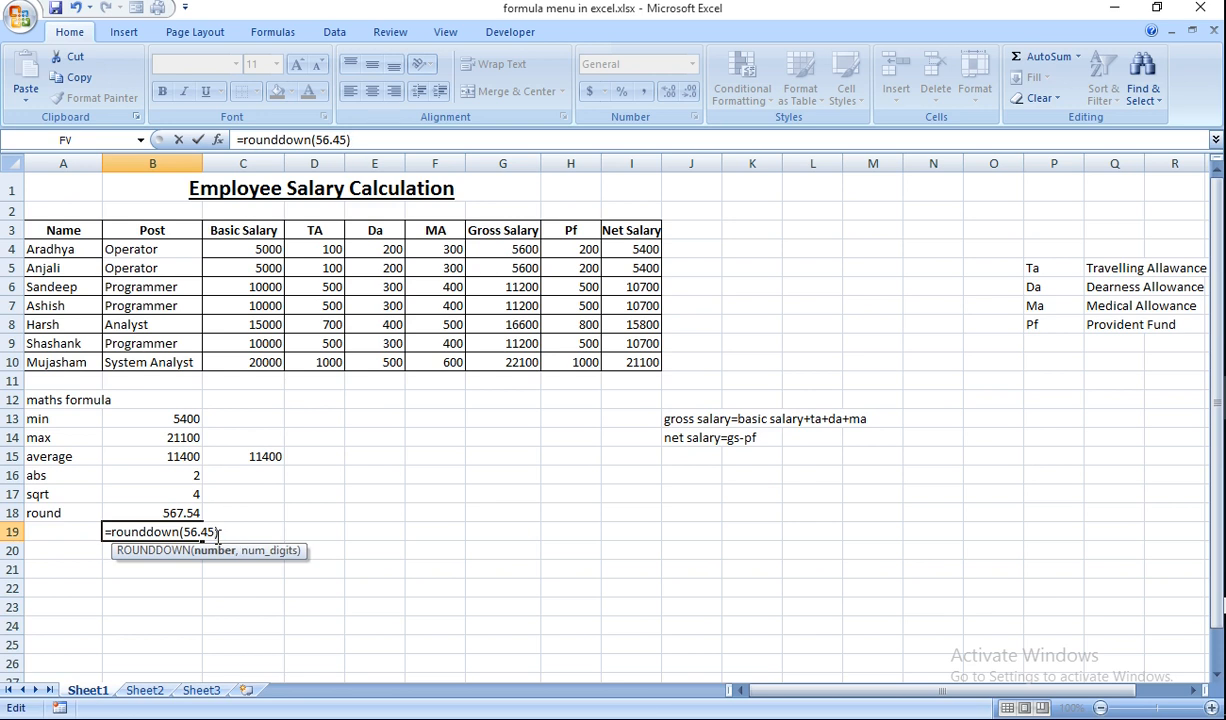
type("0")
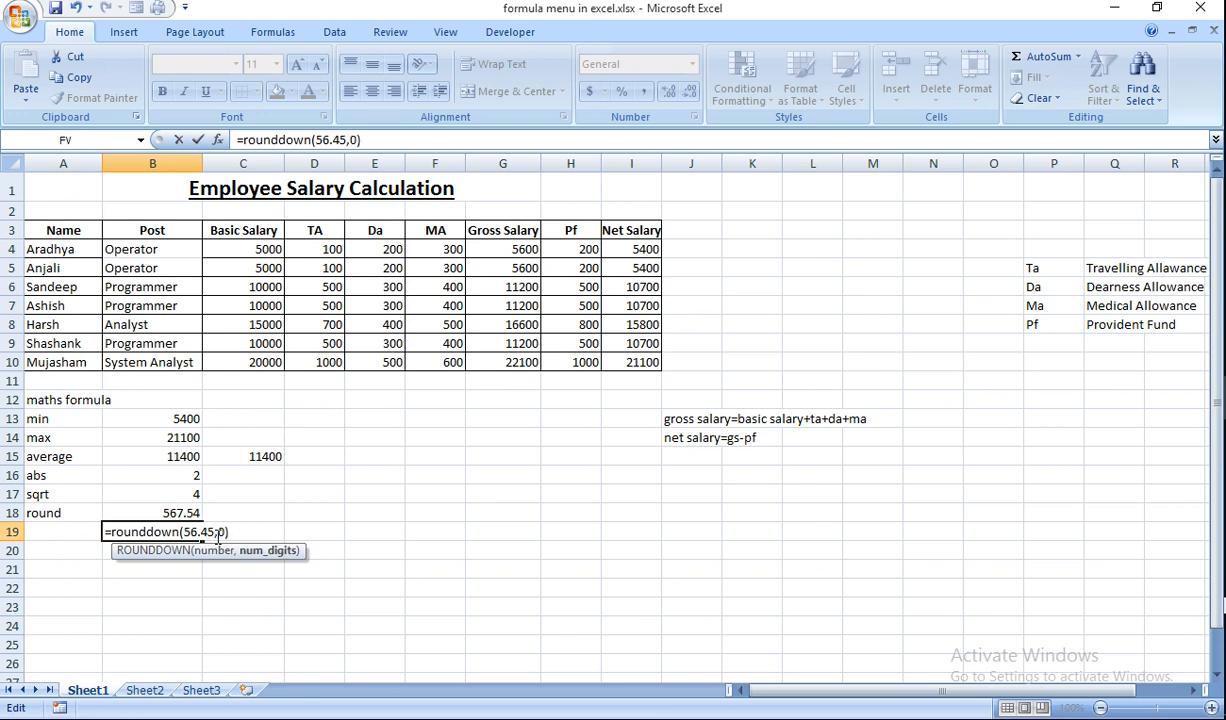
key("Return")
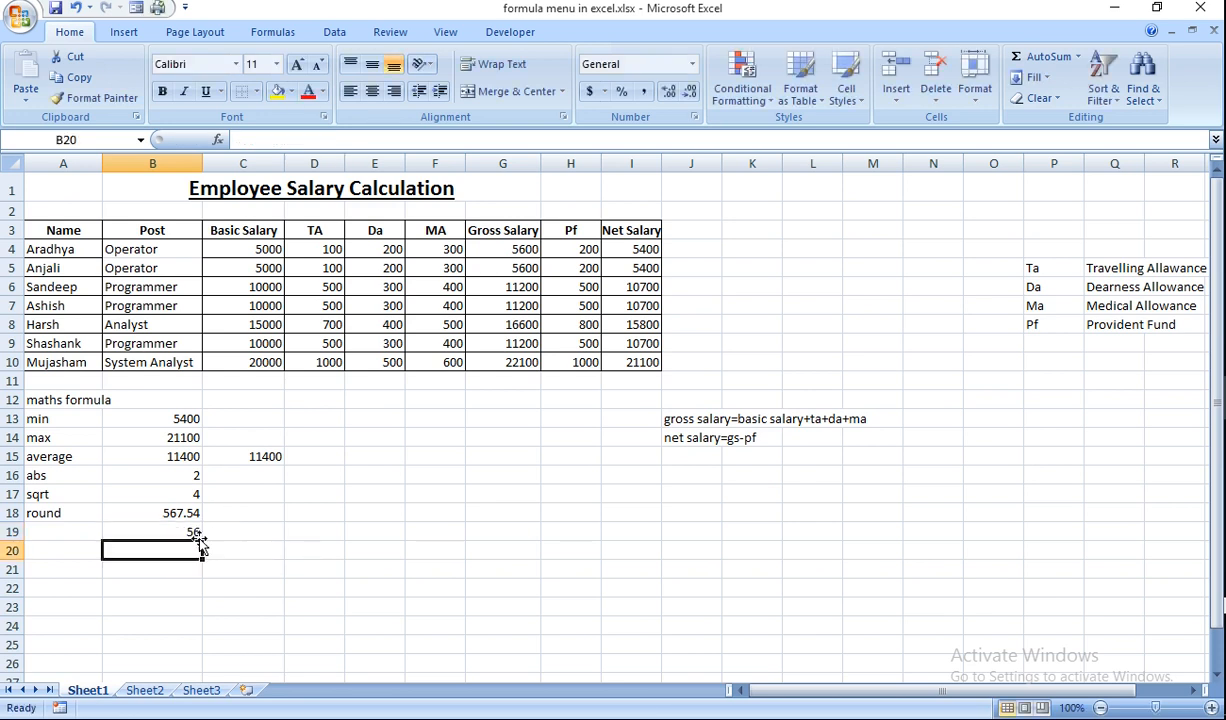
left_click(172, 529)
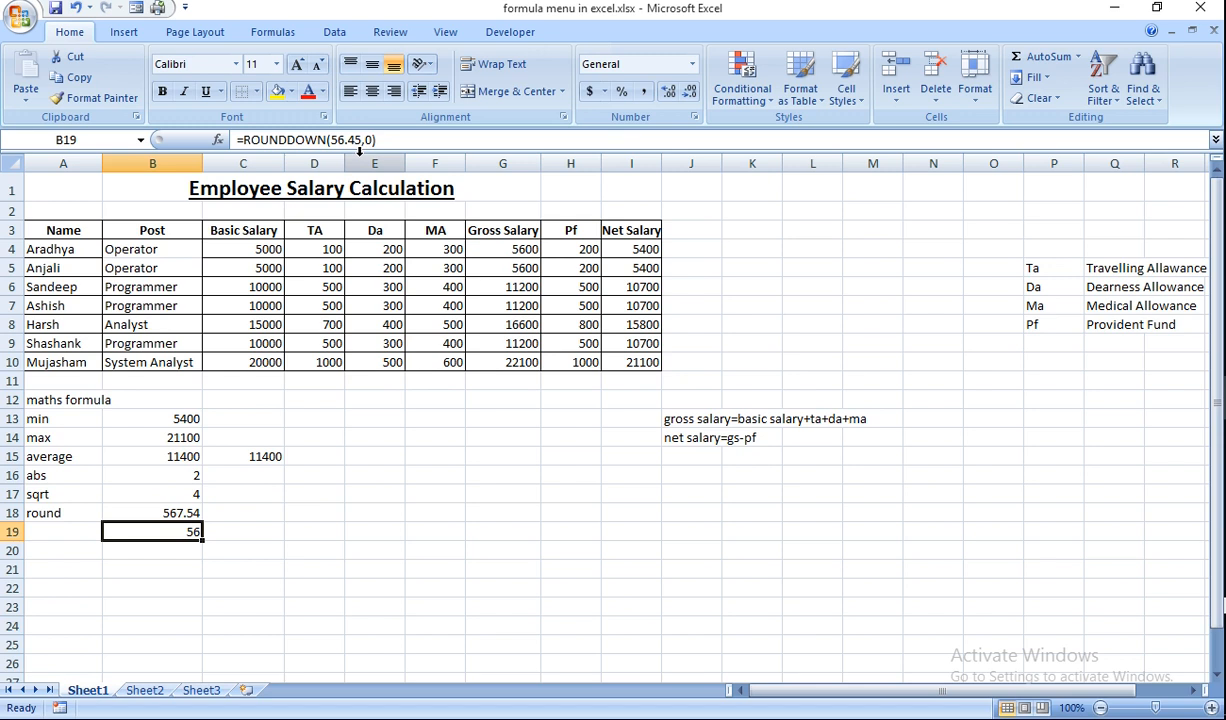
Enter the round-up formula for 56.56 with 0 digits in cell B20, giving =roundup(56.56,0)
left_click(152, 551)
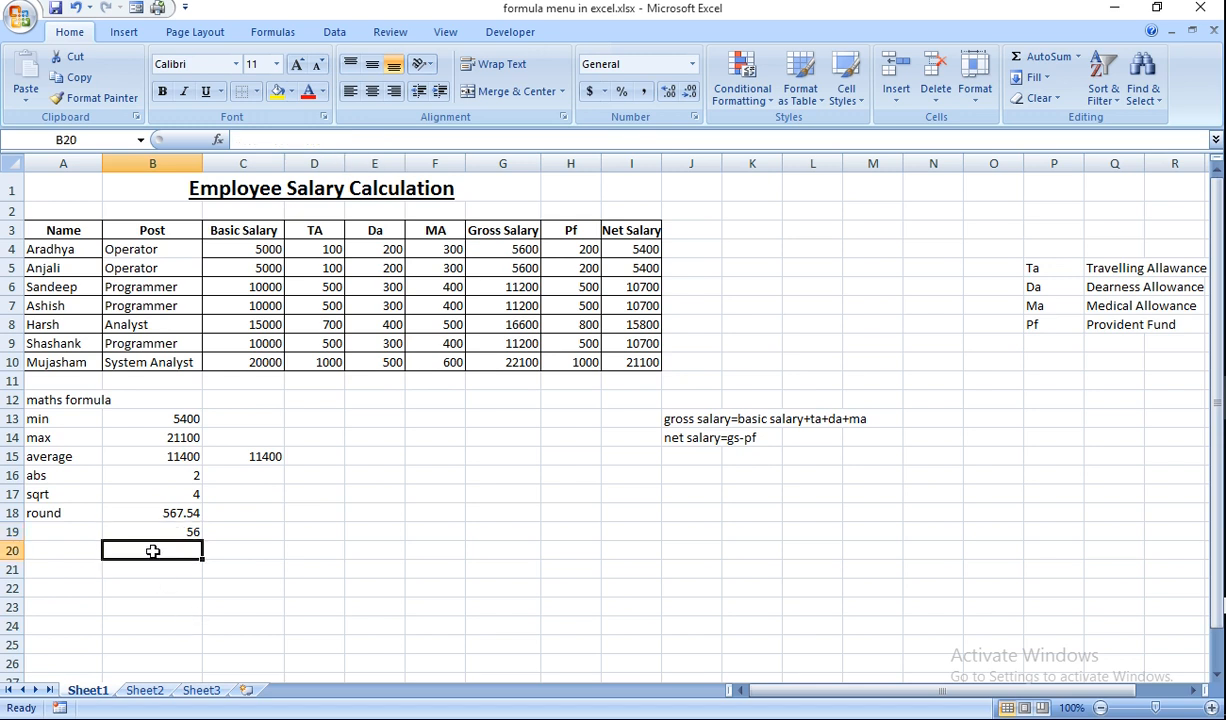
type("=r")
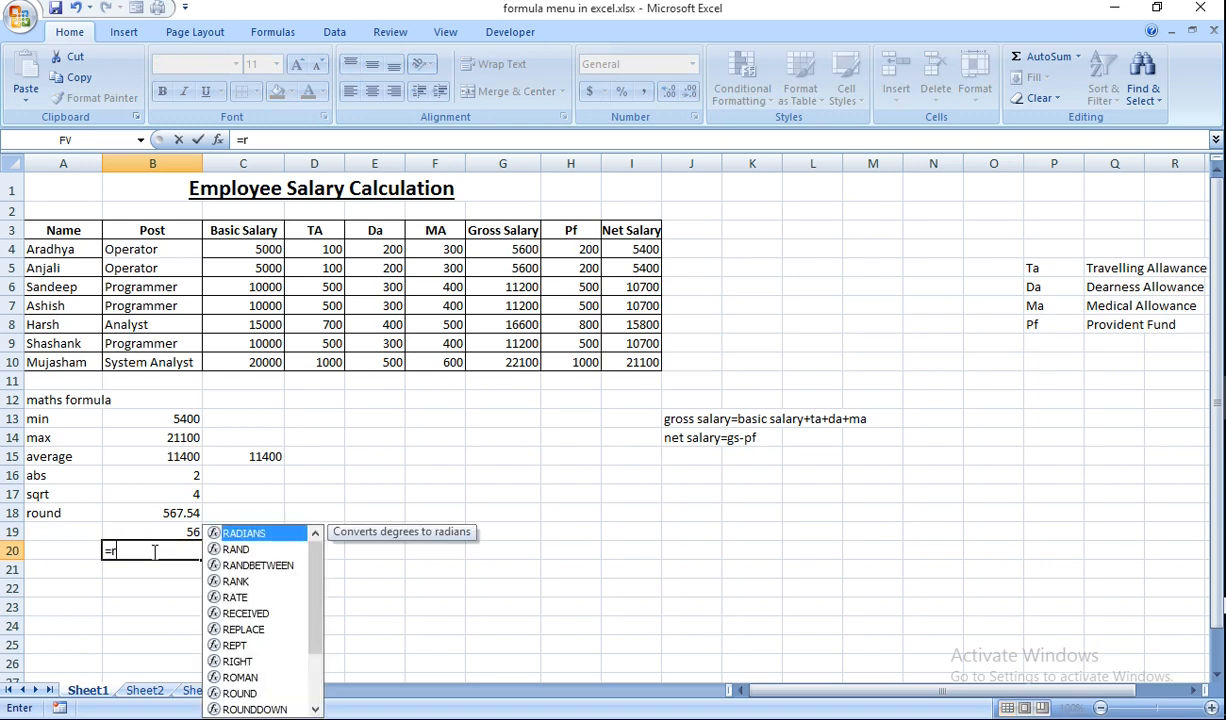
type("oundu")
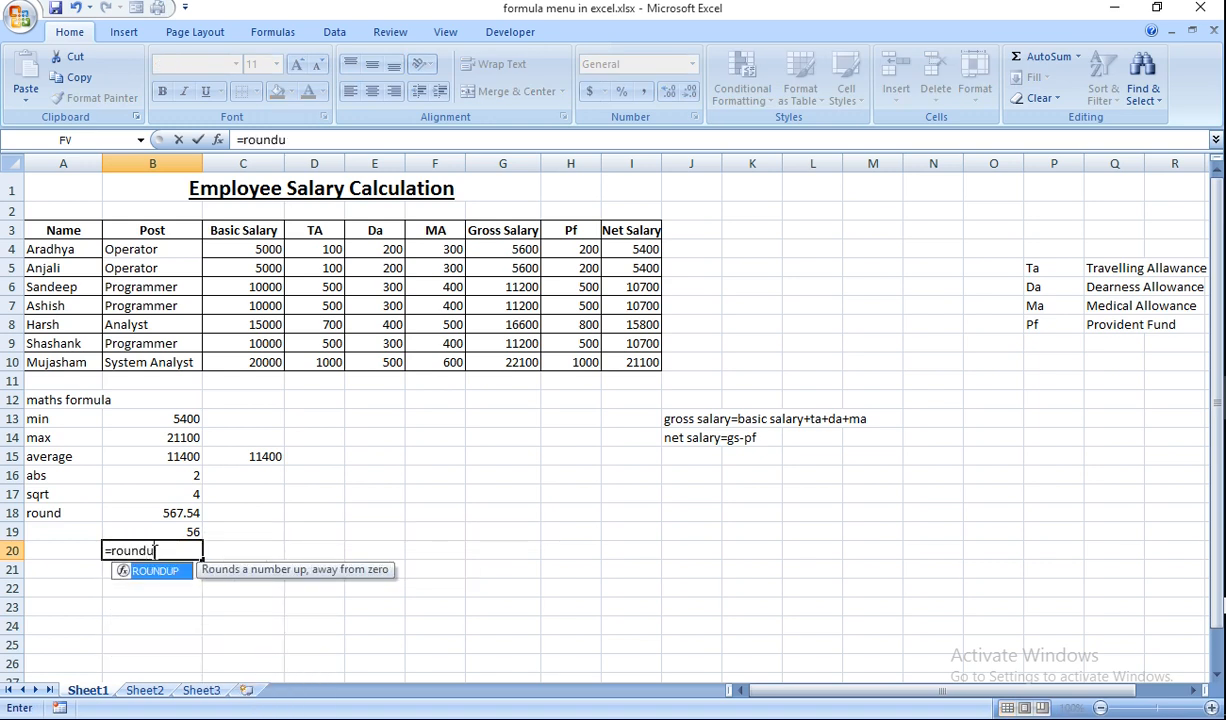
type("p(")
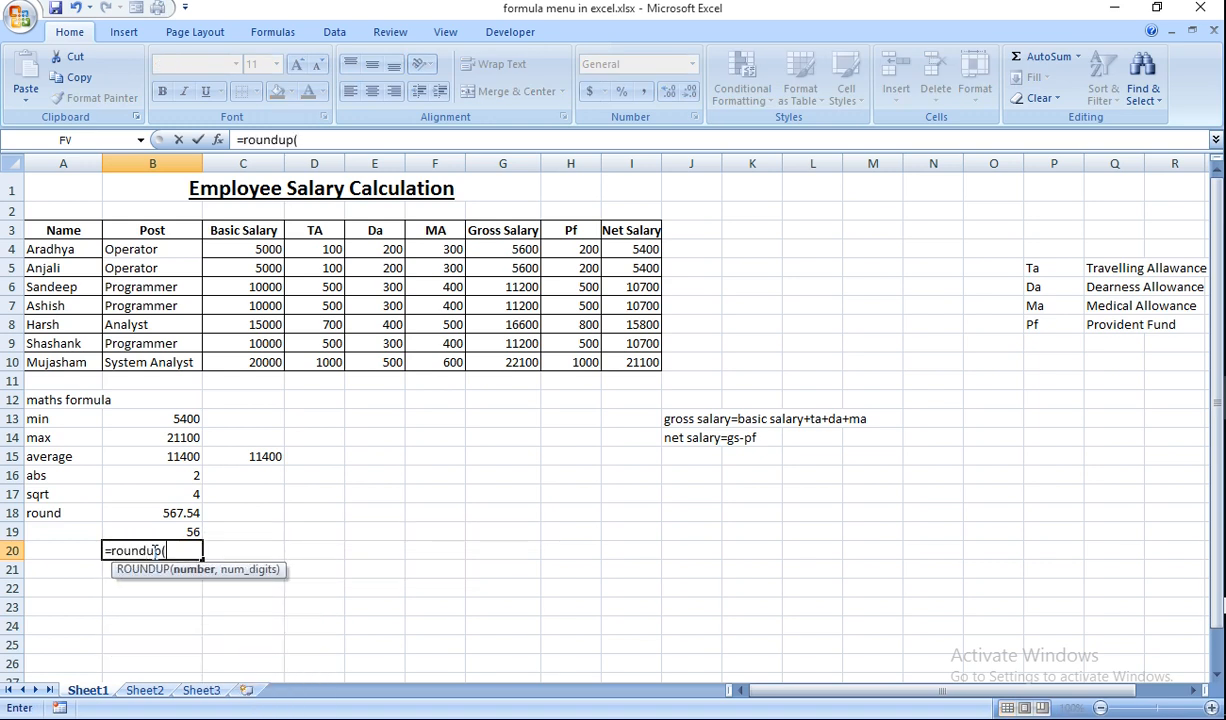
type("56.56)")
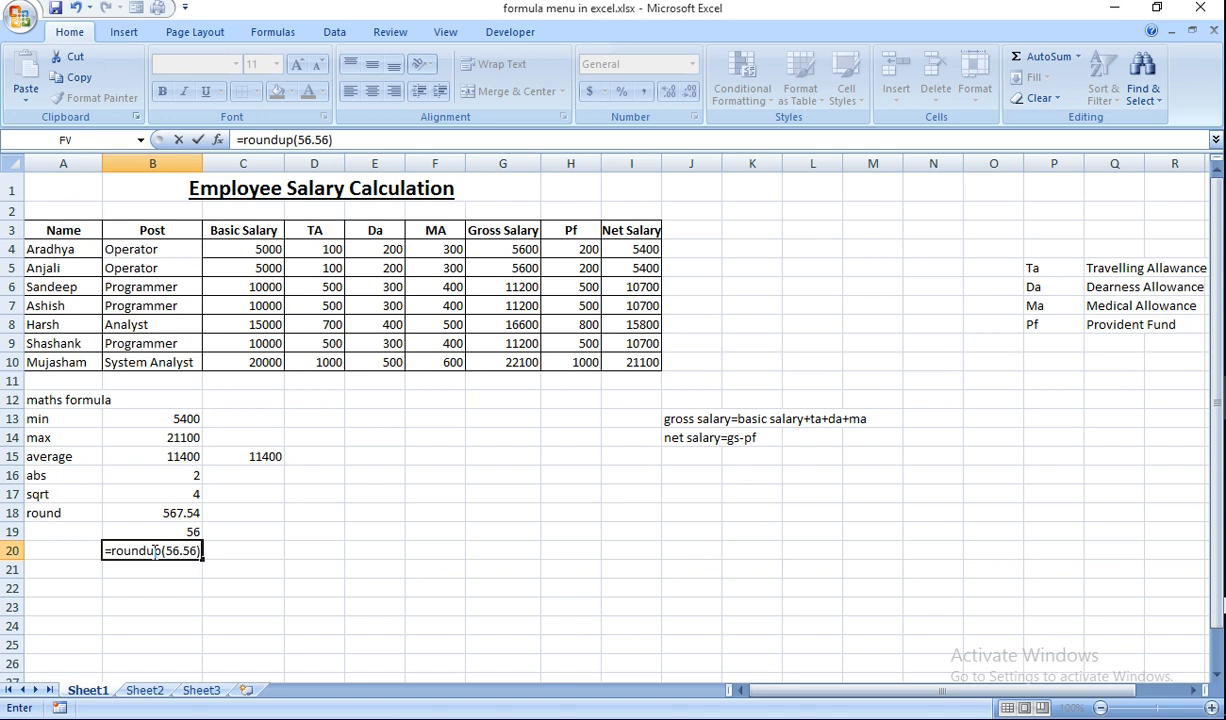
key("Return")
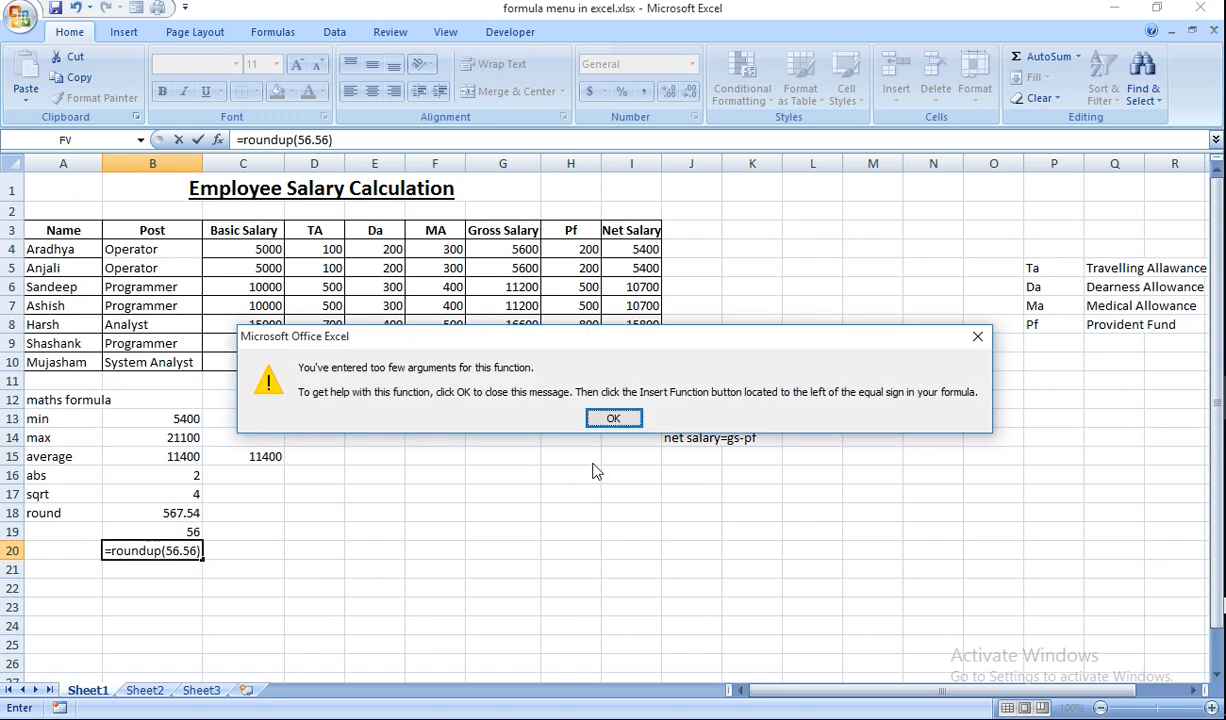
left_click(615, 418)
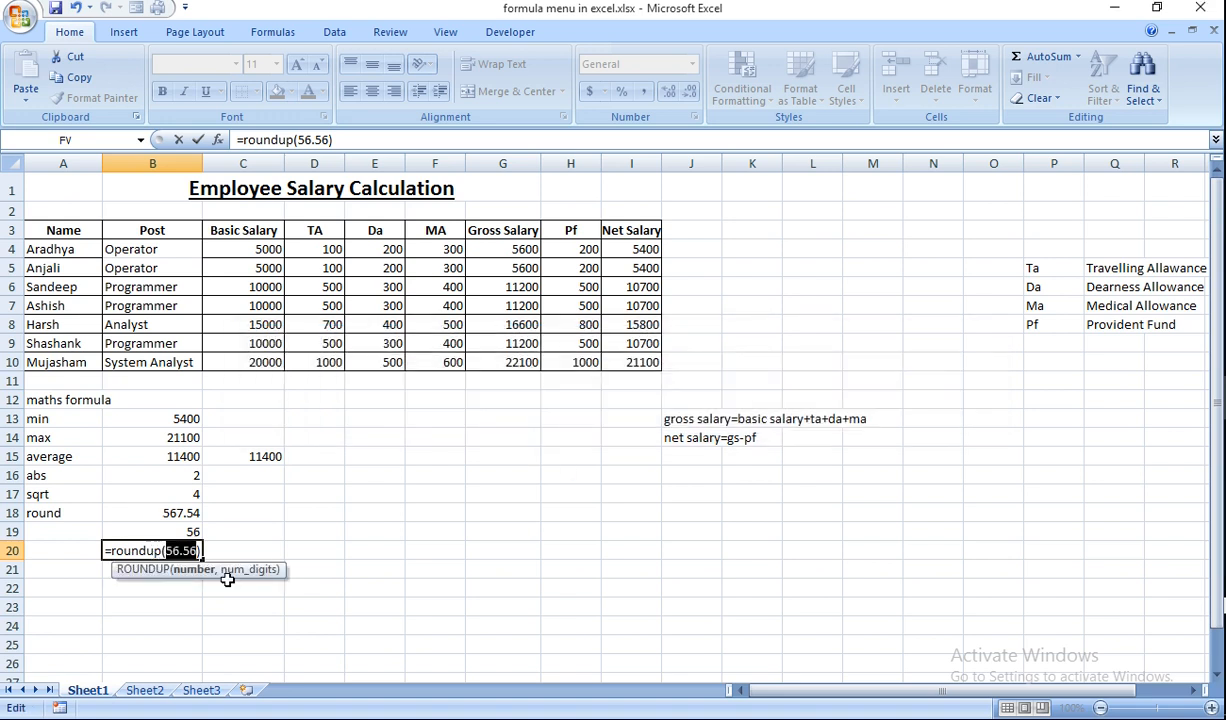
left_click(330, 140)
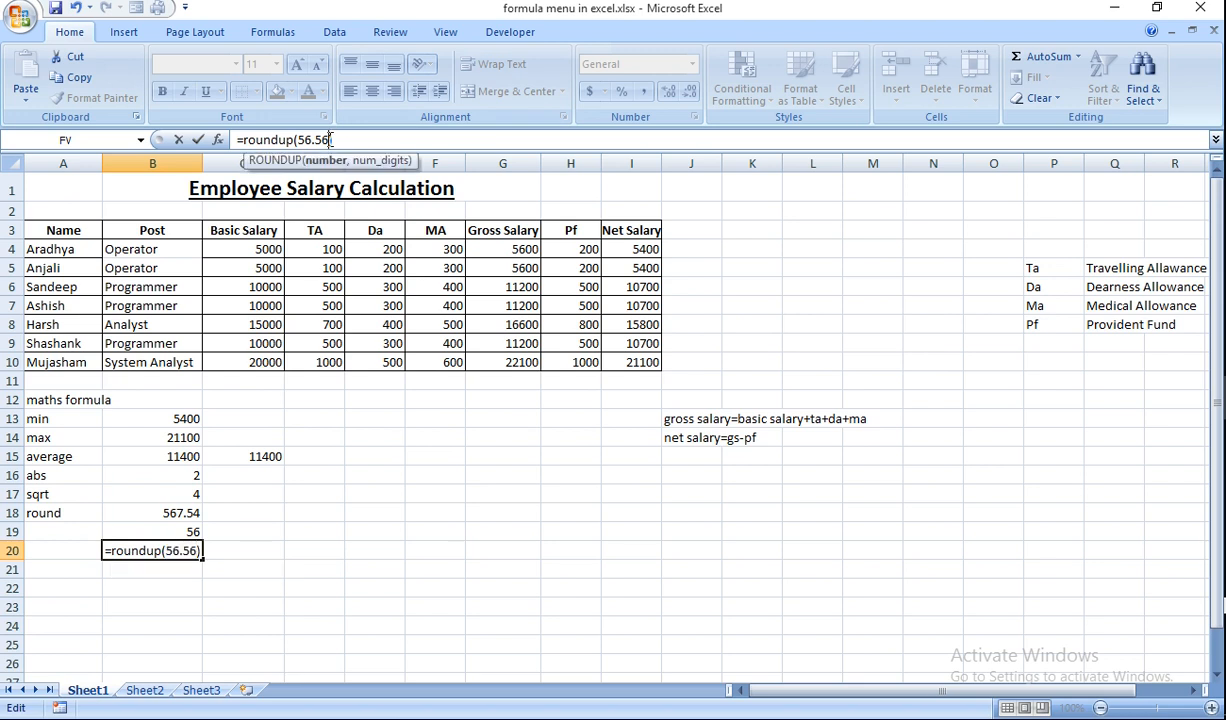
type(",0")
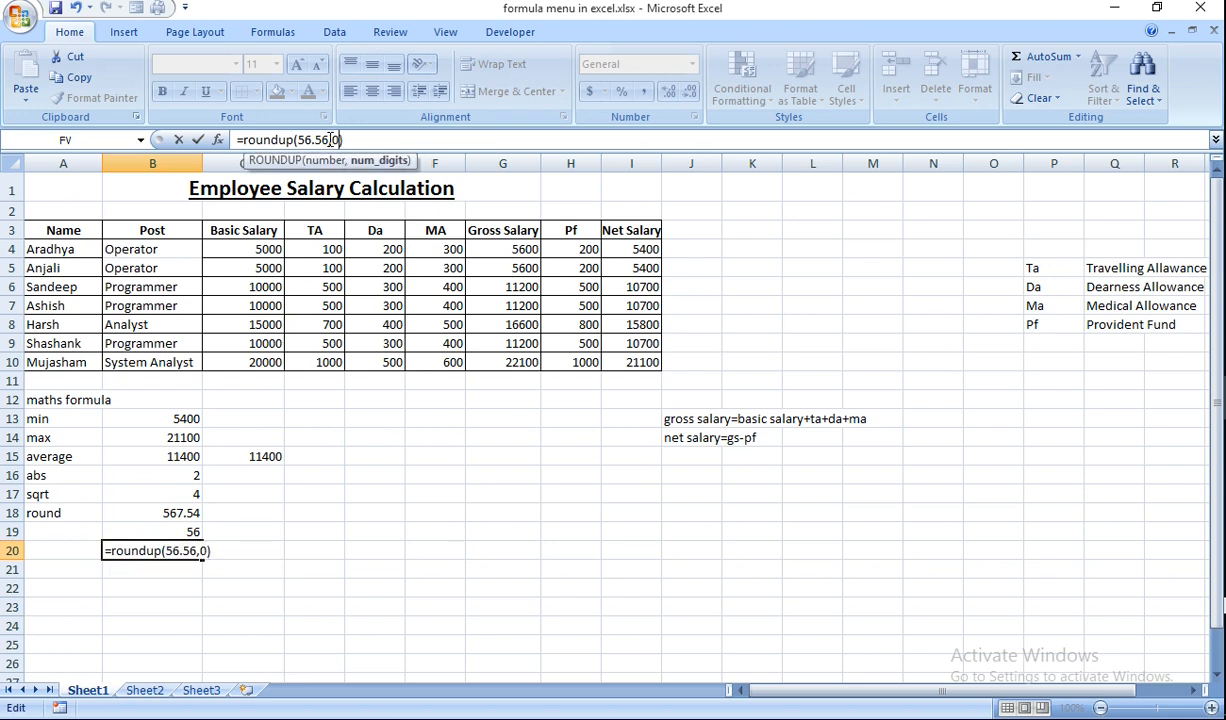
key("Return")
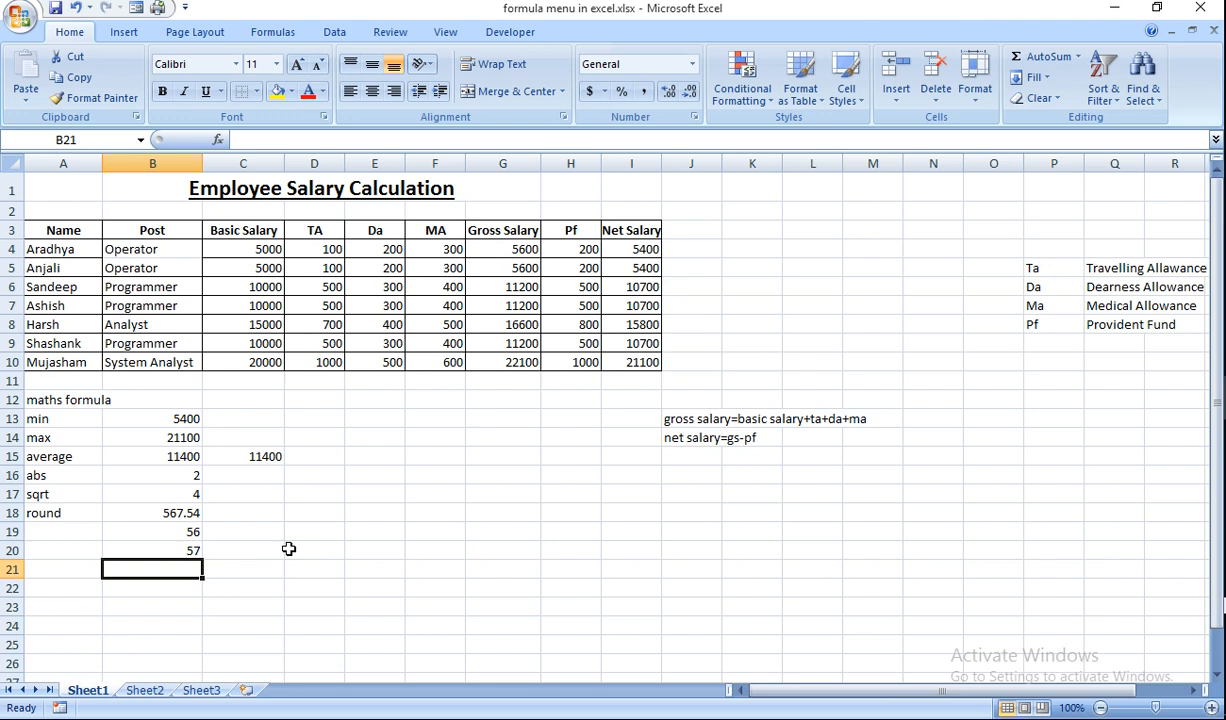
left_click(189, 534)
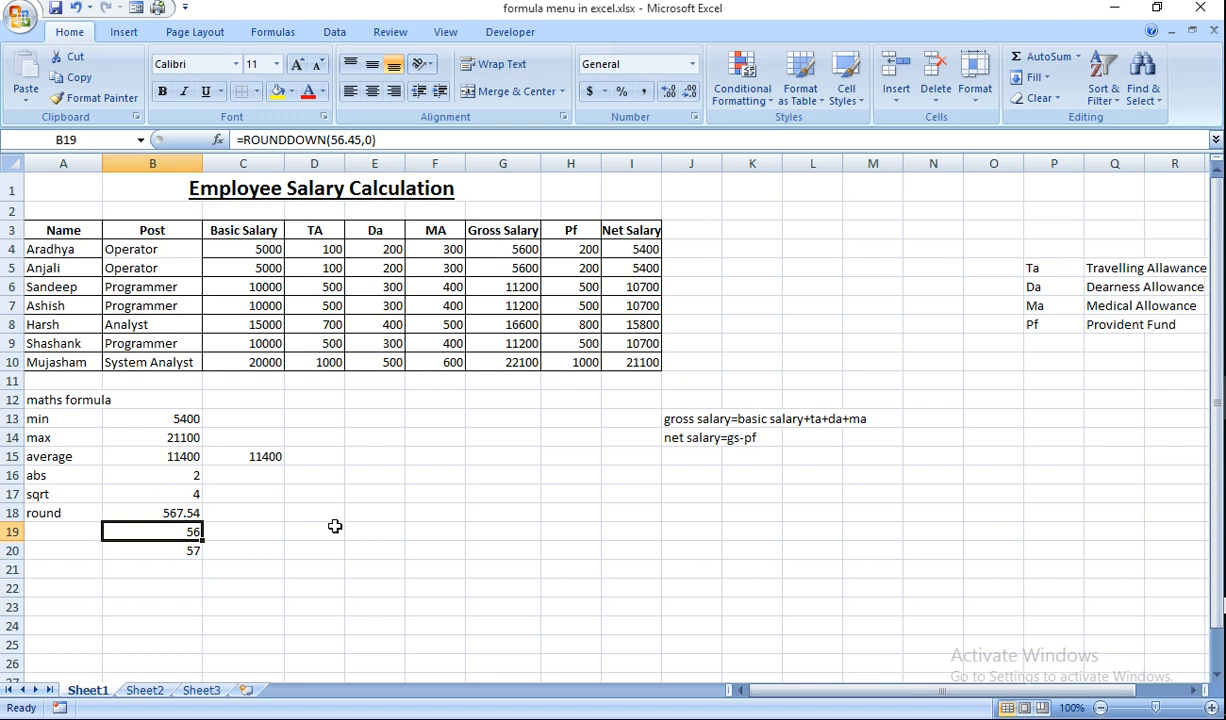
Label cell A21 "power" and enter the formula =power(2,5) beside it in cell B21
left_click(36, 573)
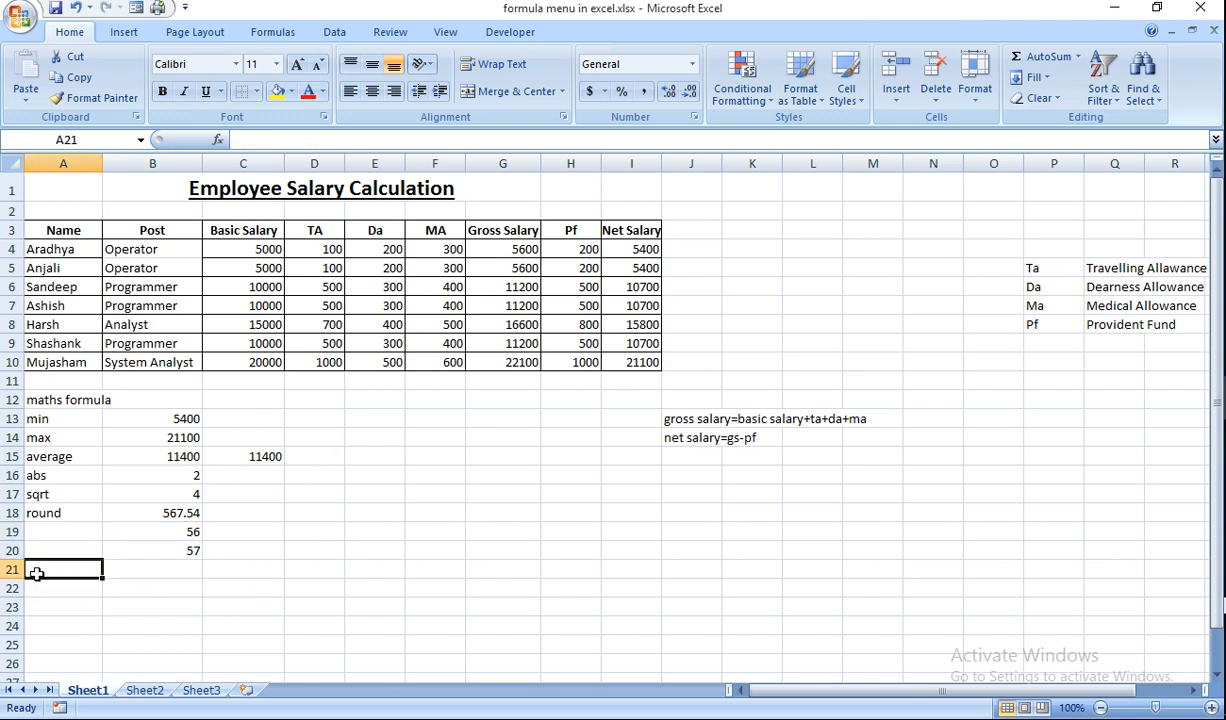
type("power")
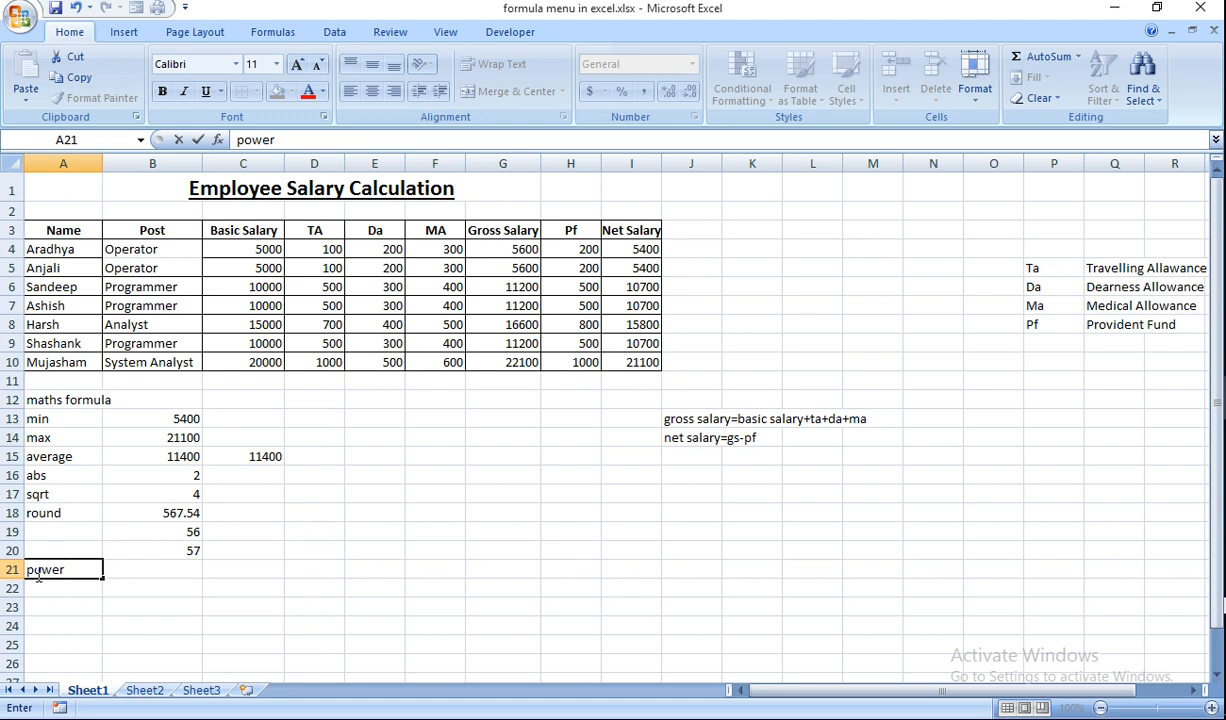
key("Tab")
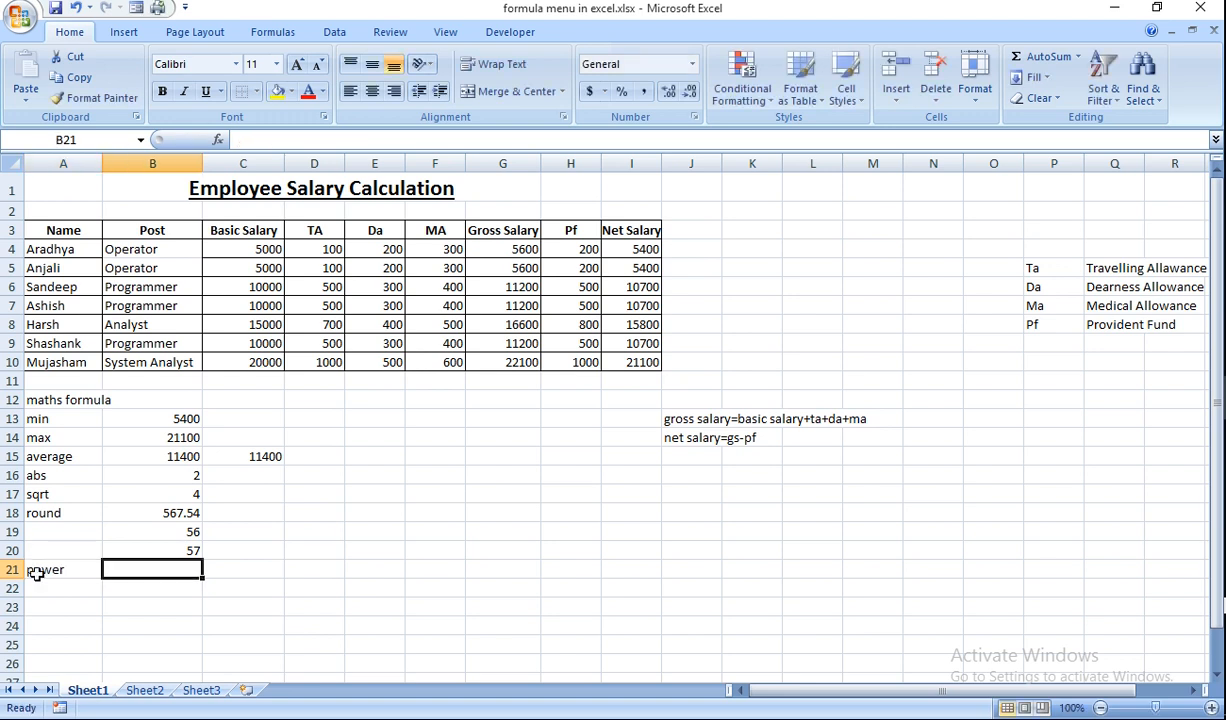
type("=")
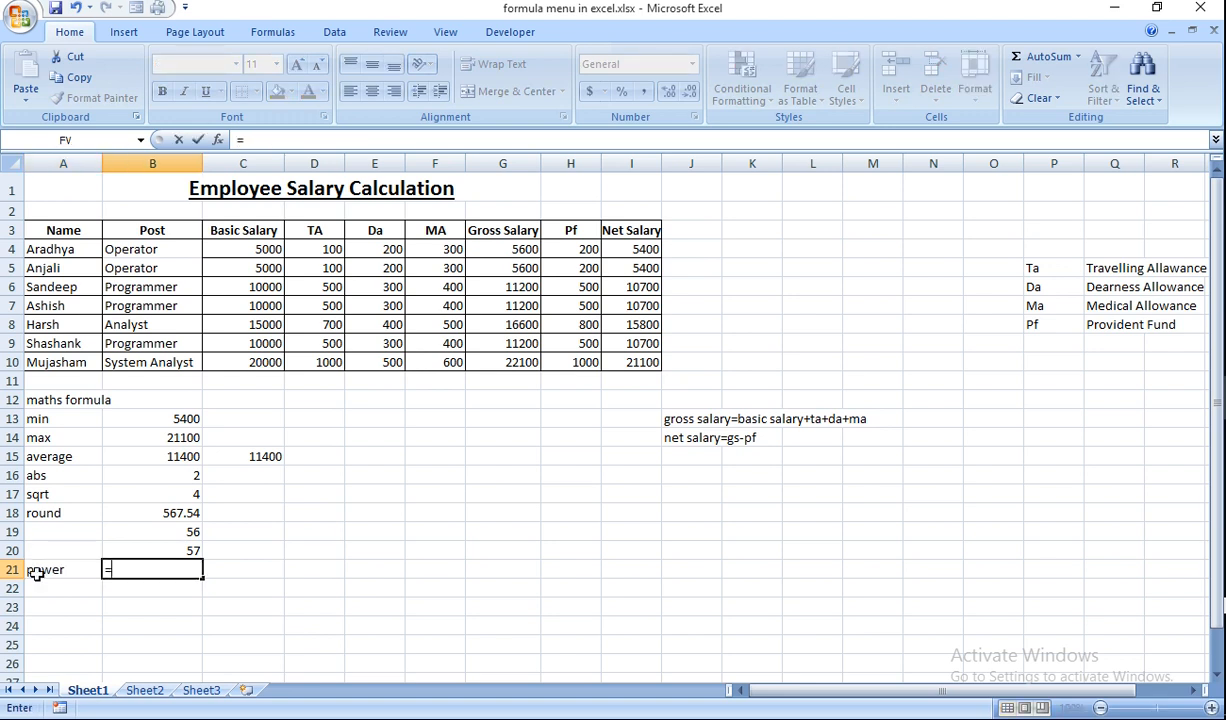
type("power")
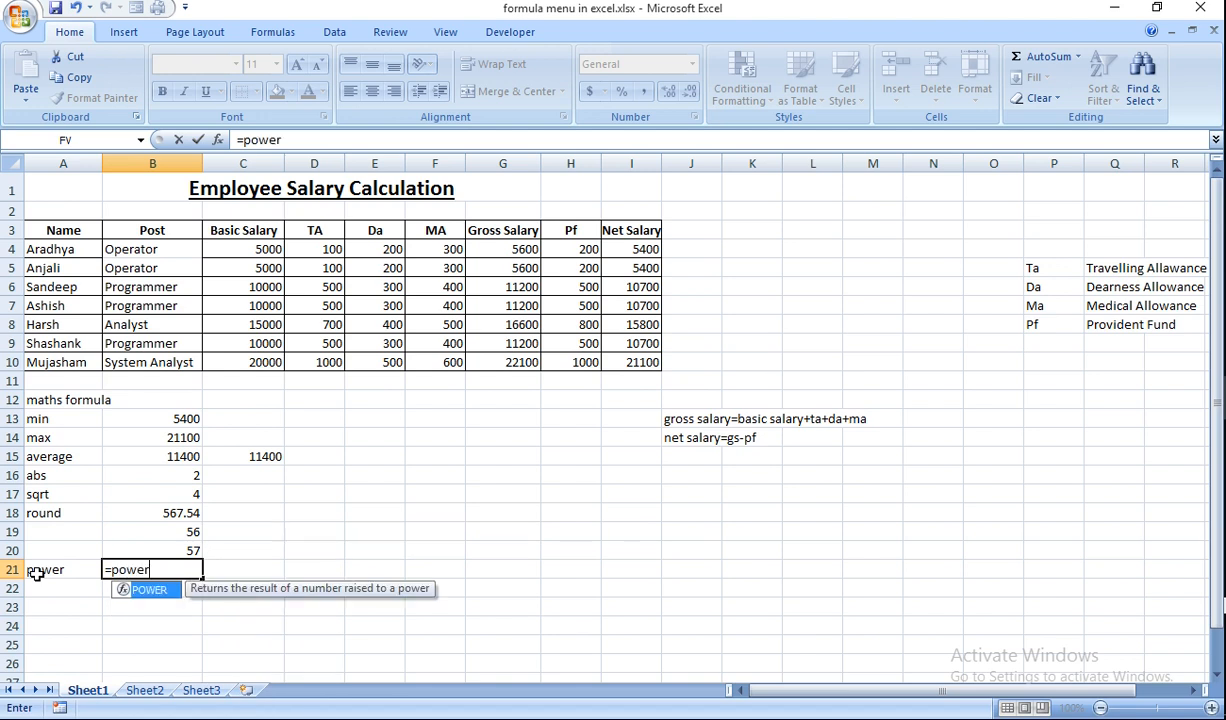
type("(2,5)")
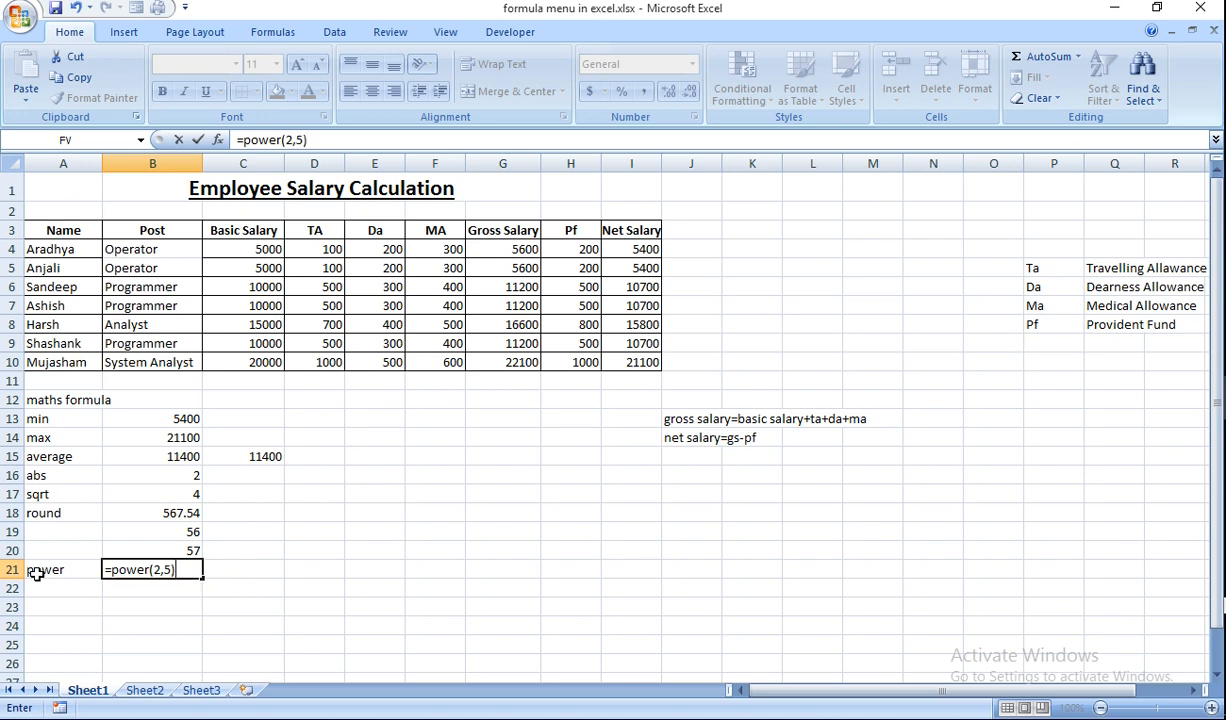
key("Return")
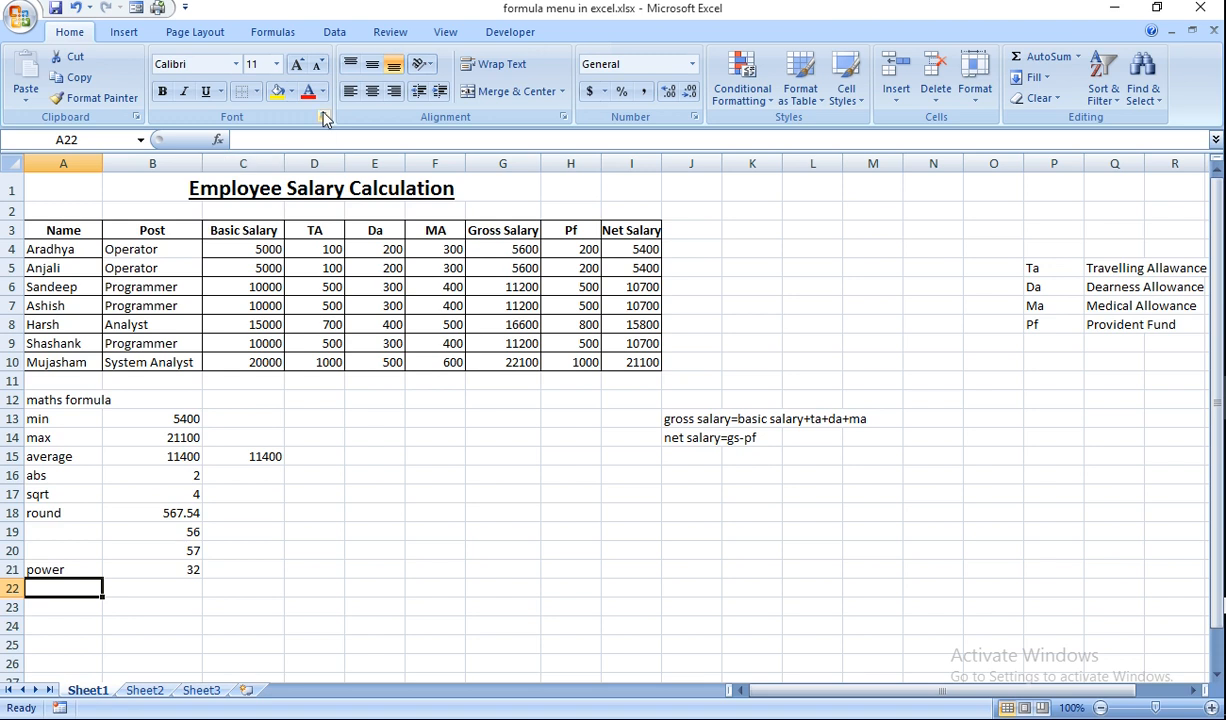
Look through the whole Math & Trig function list, from ABS to TRUNC, and close it without inserting a function
left_click(284, 34)
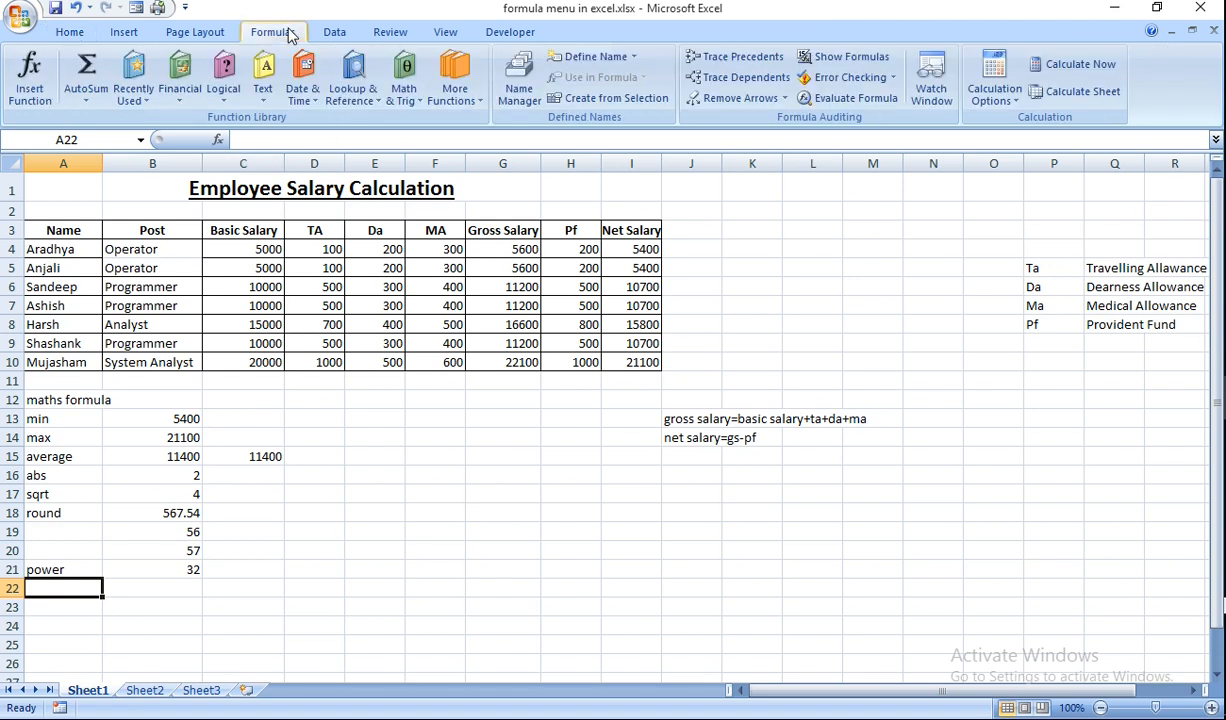
left_click(405, 93)
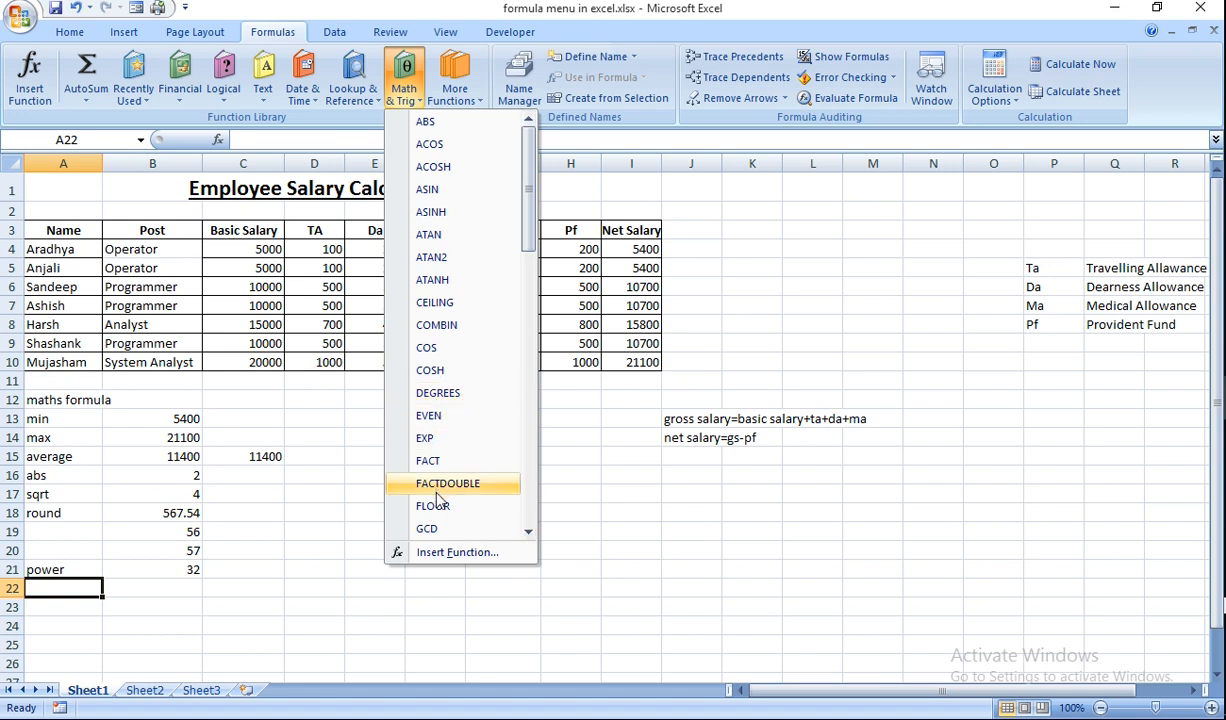
left_click(529, 522)
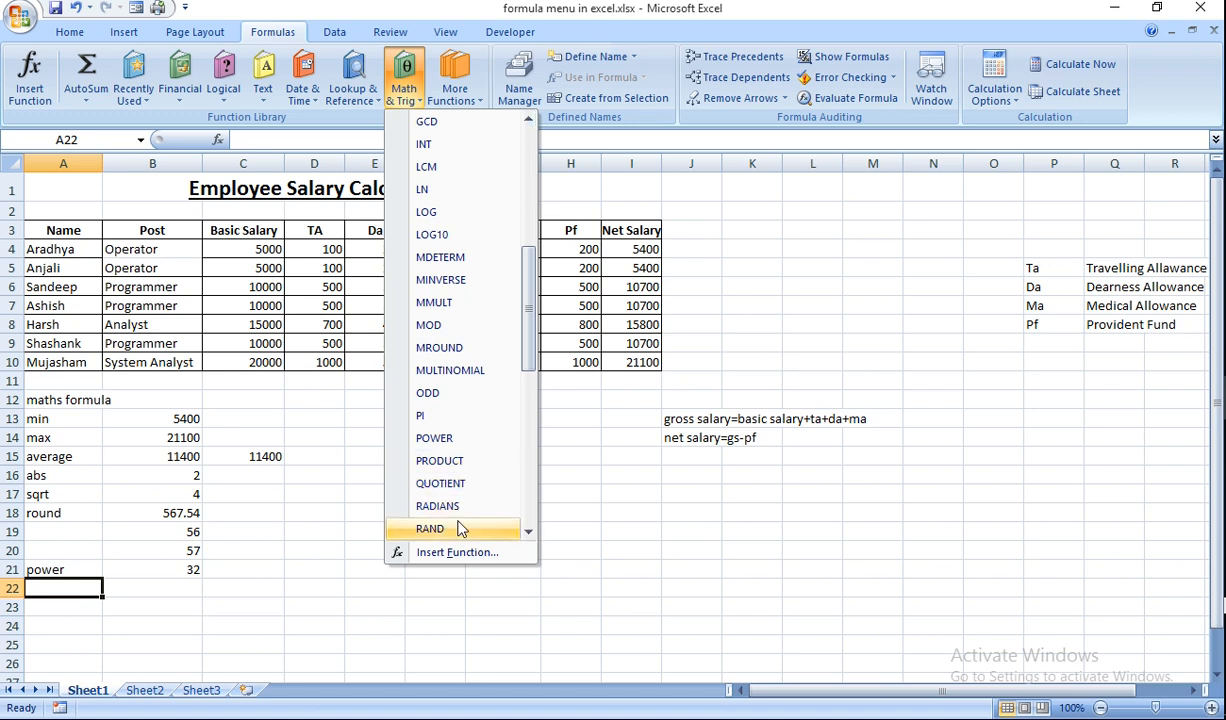
left_click(529, 532)
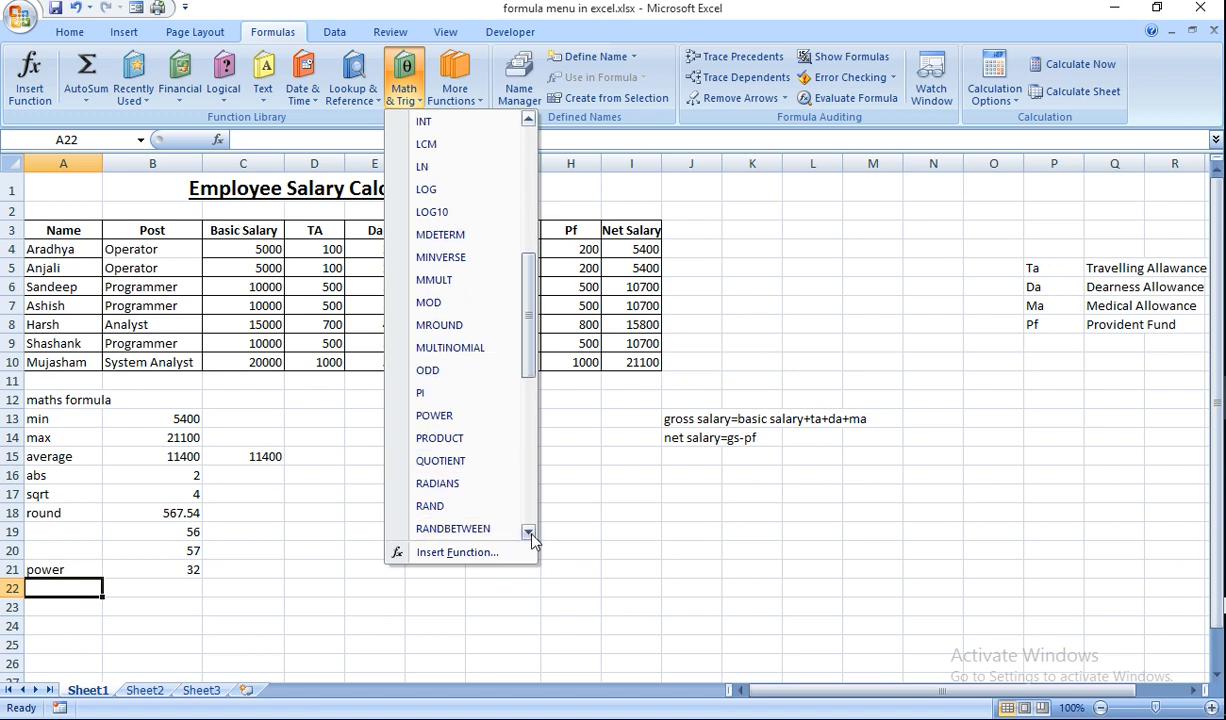
left_click(529, 532)
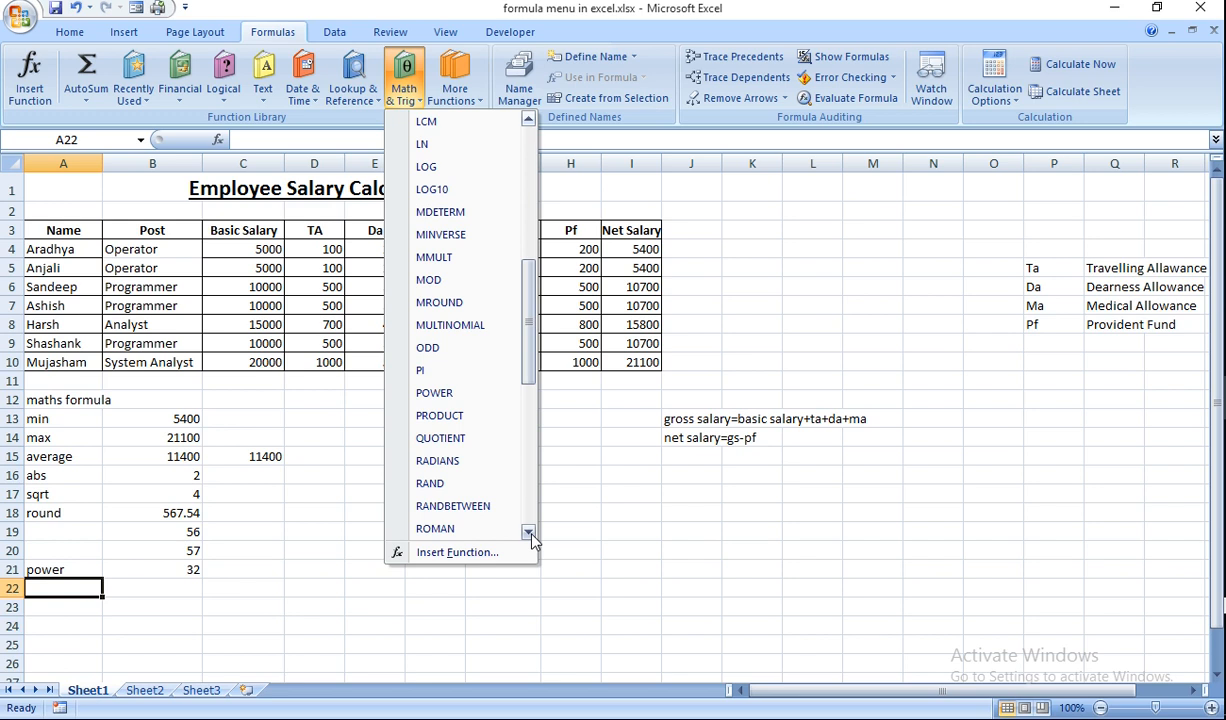
left_click(529, 532)
left_click(529, 532)
left_click(529, 532)
left_click(530, 534)
left_click(530, 534)
left_click(530, 534)
left_click(530, 534)
left_click(530, 534)
left_click(530, 534)
double_click(530, 534)
left_click(530, 534)
left_click(530, 534)
left_click(530, 534)
left_click(530, 534)
left_click(530, 534)
left_click(530, 534)
left_click(530, 534)
left_click_drag(527, 502, 533, 533)
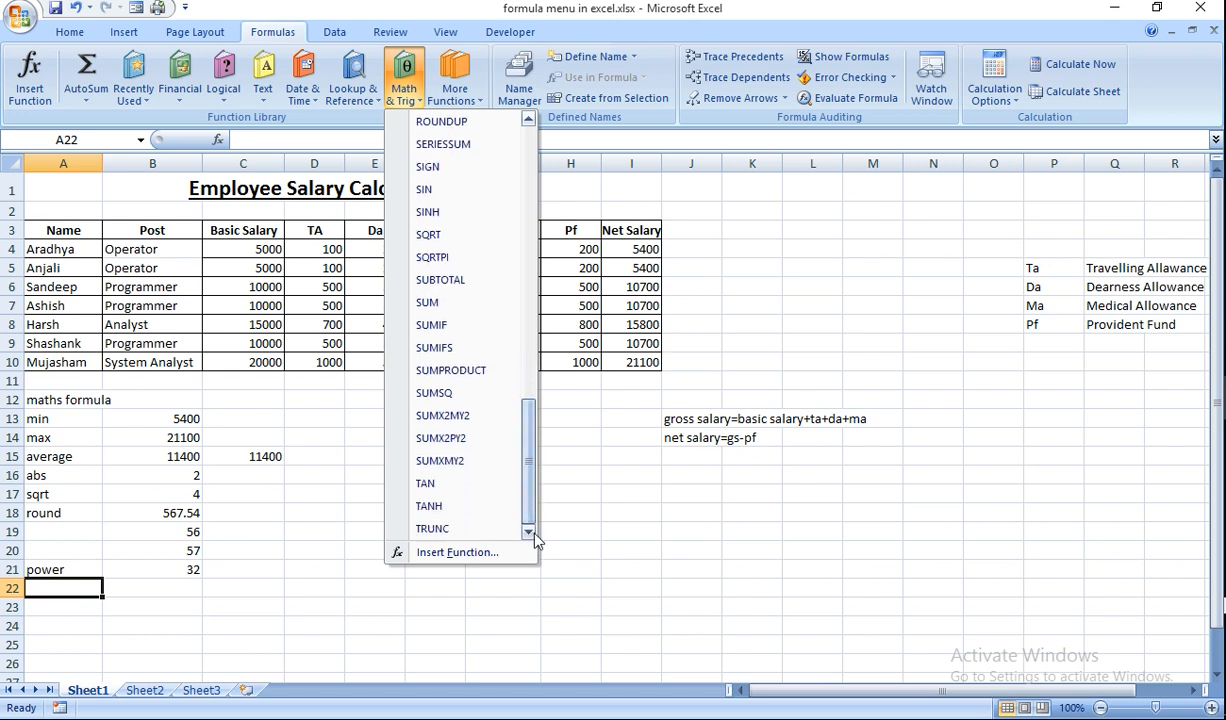
left_click(624, 520)
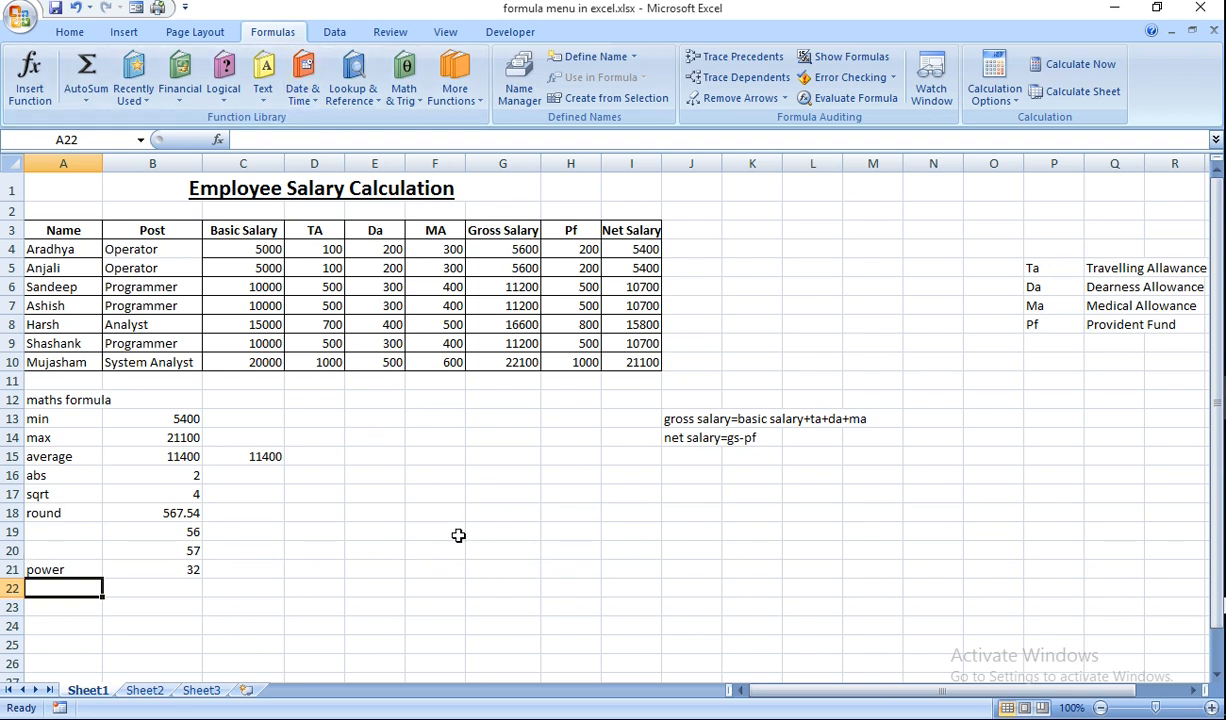
Enter the heading "date formula" in cell E13, in the same row as the min label
key("Down")
key("Down")
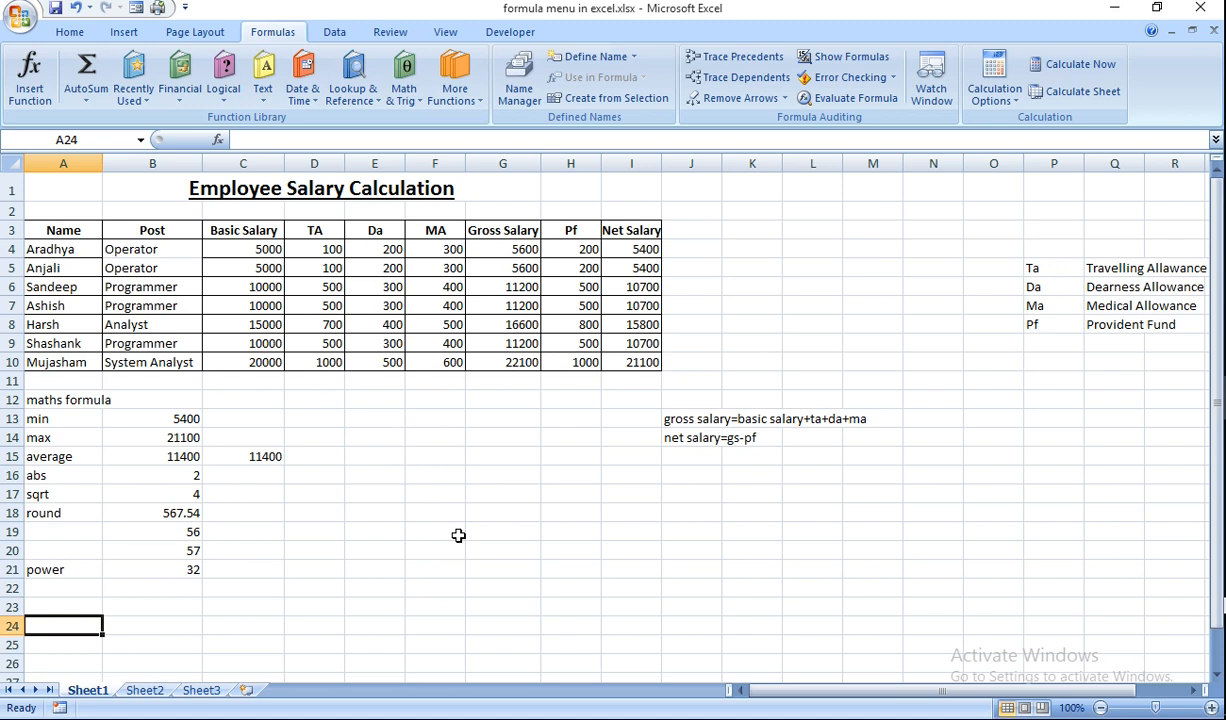
left_click(385, 417)
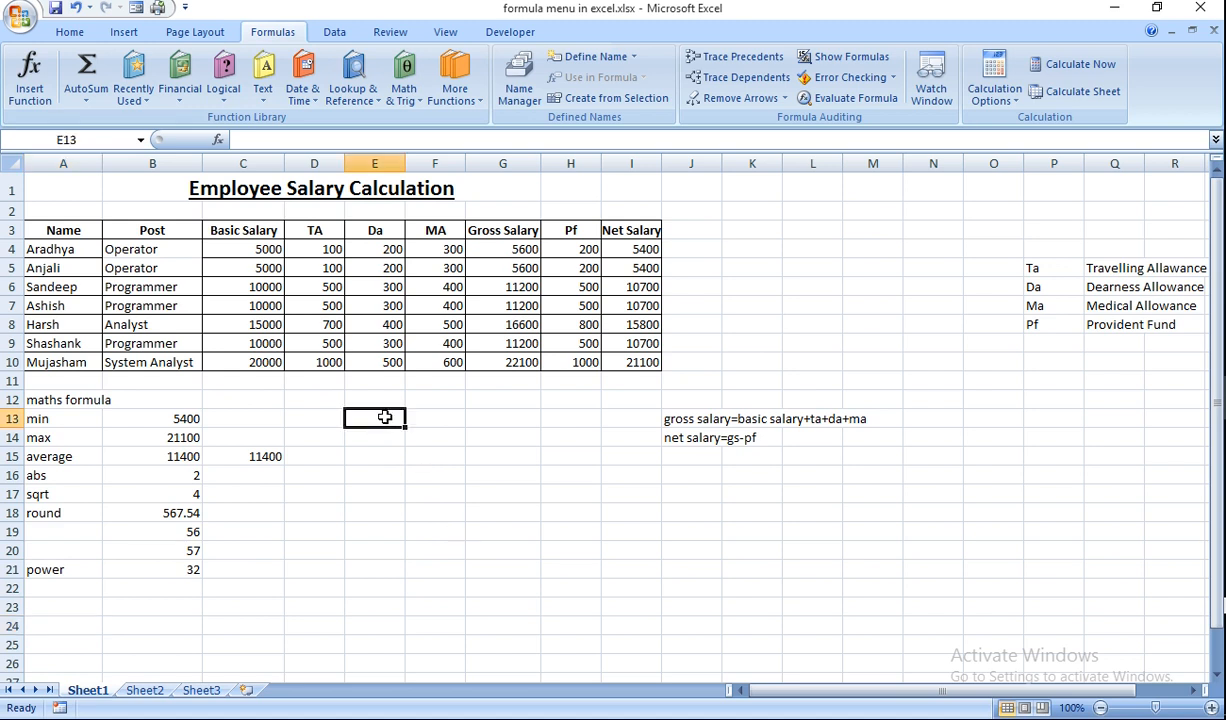
type("date")
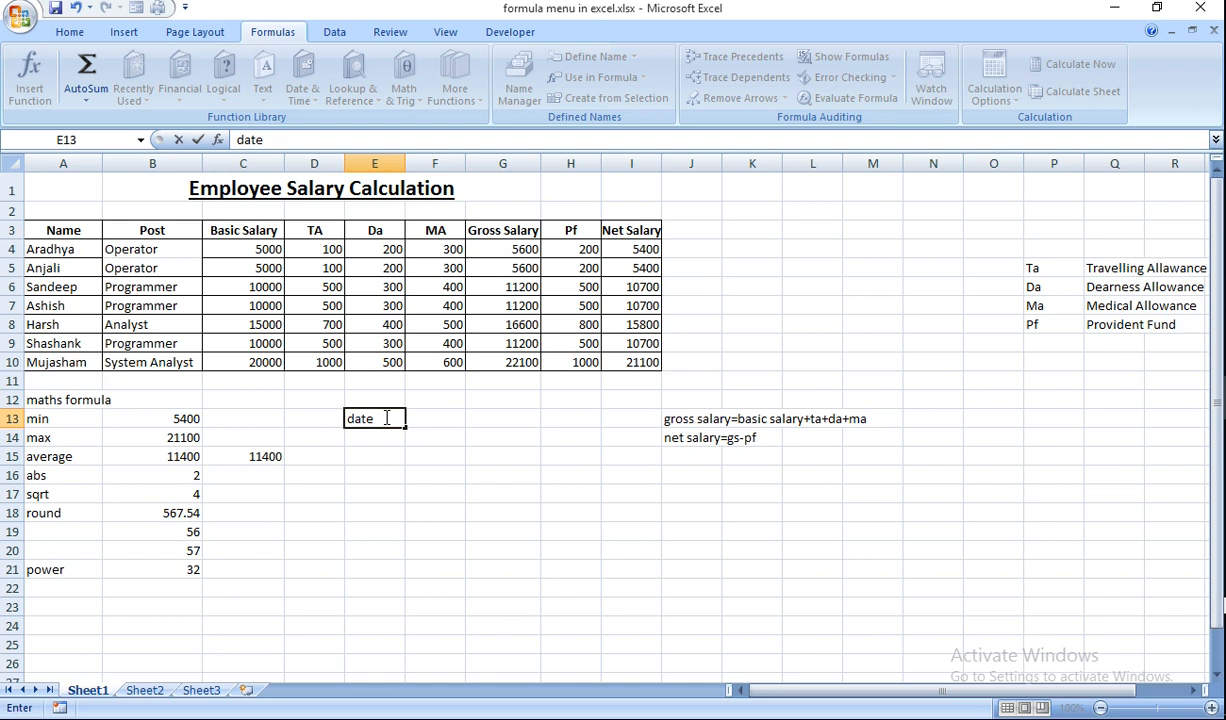
type(" formula")
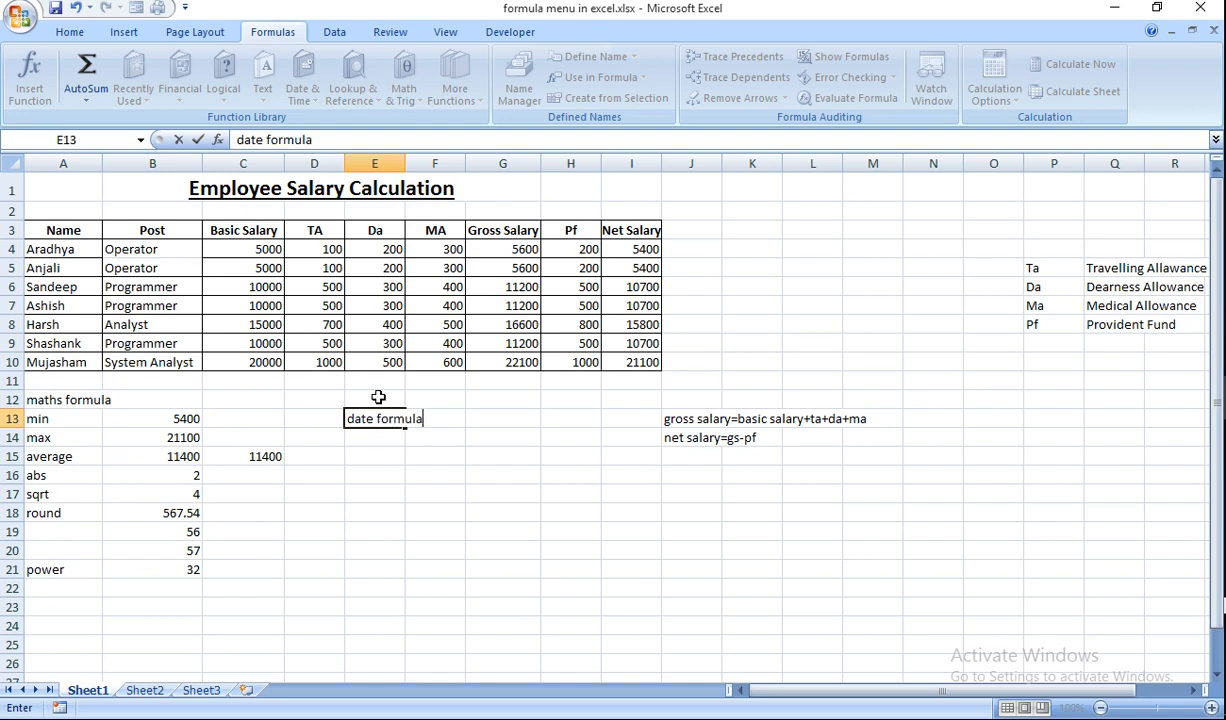
key("Return")
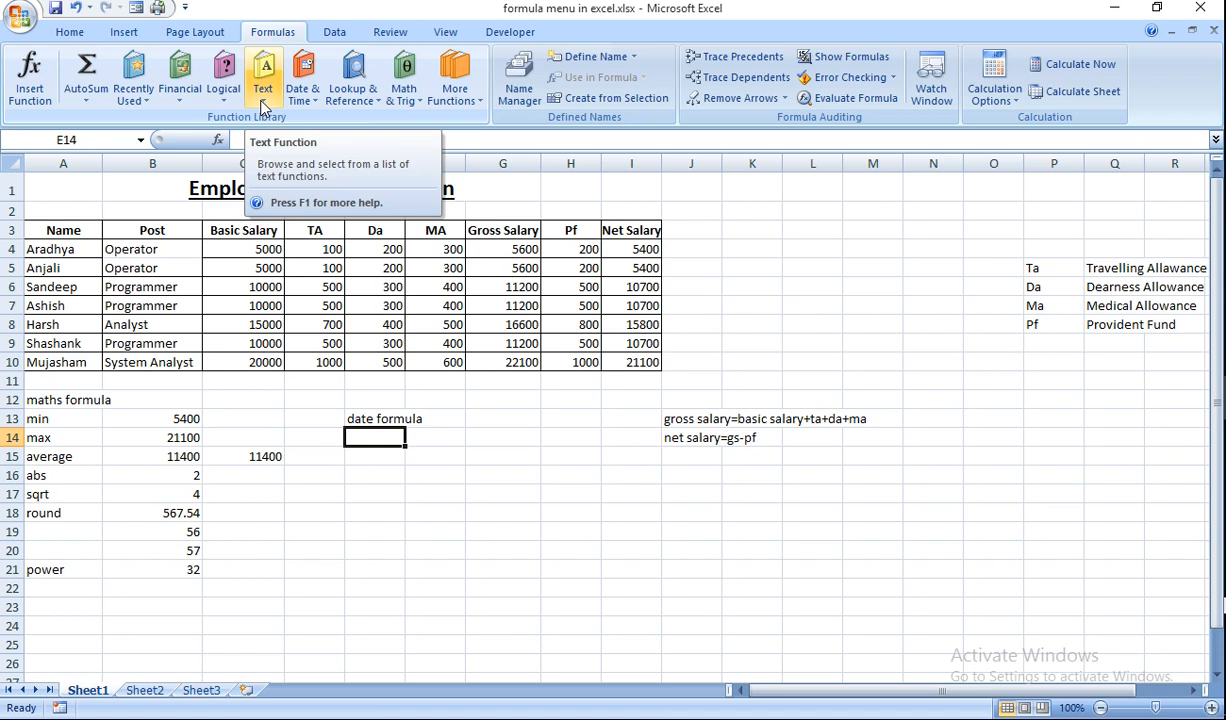
Check the available logical functions, and enter the heading "logical" in cell H13 with the label "if" below it in H14
left_click(219, 93)
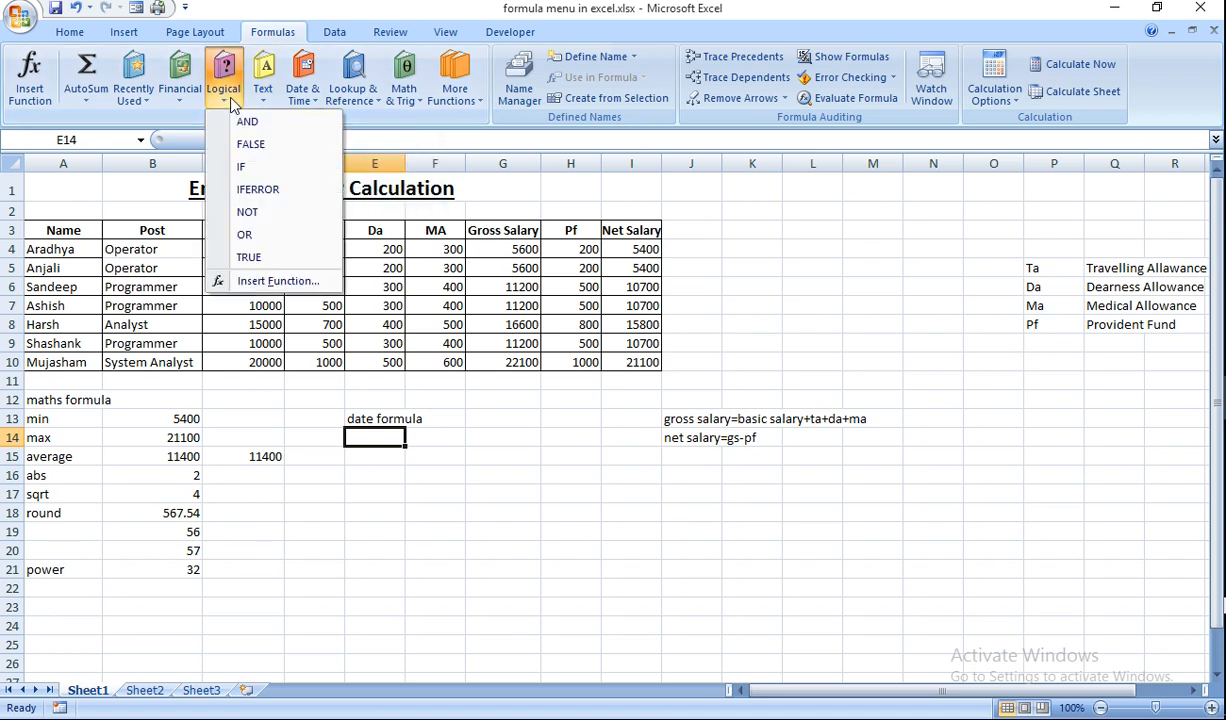
left_click(553, 418)
left_click(554, 418)
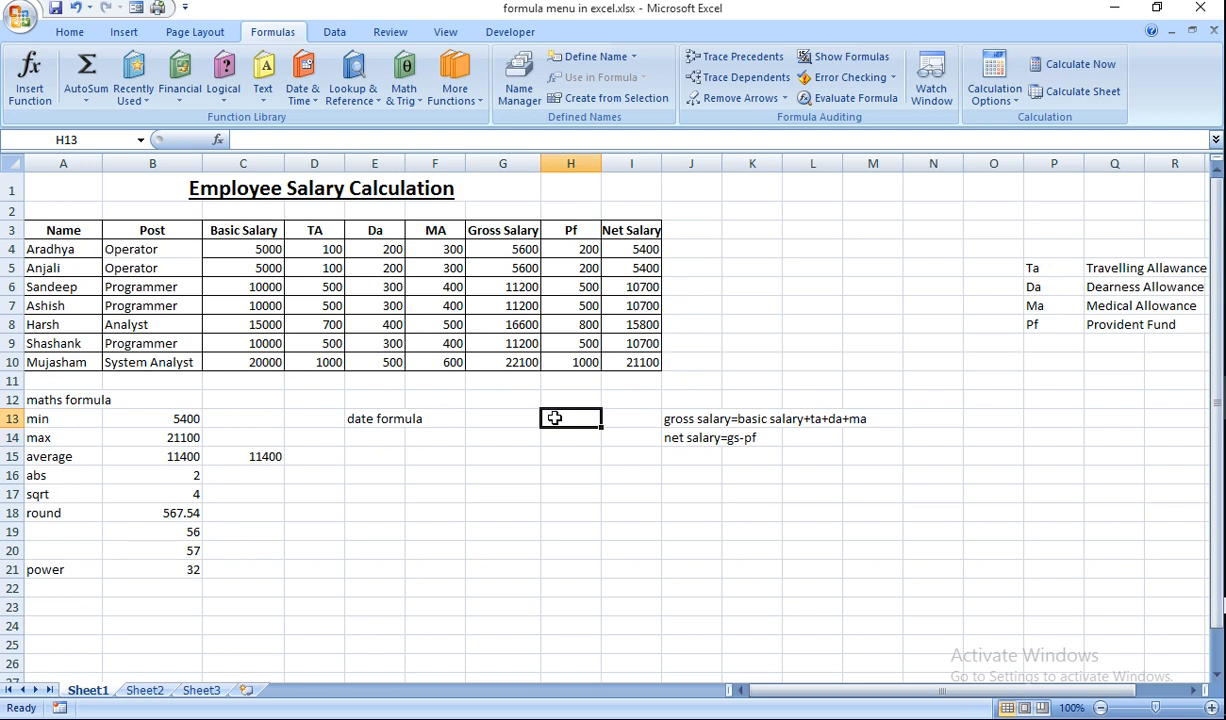
type("log")
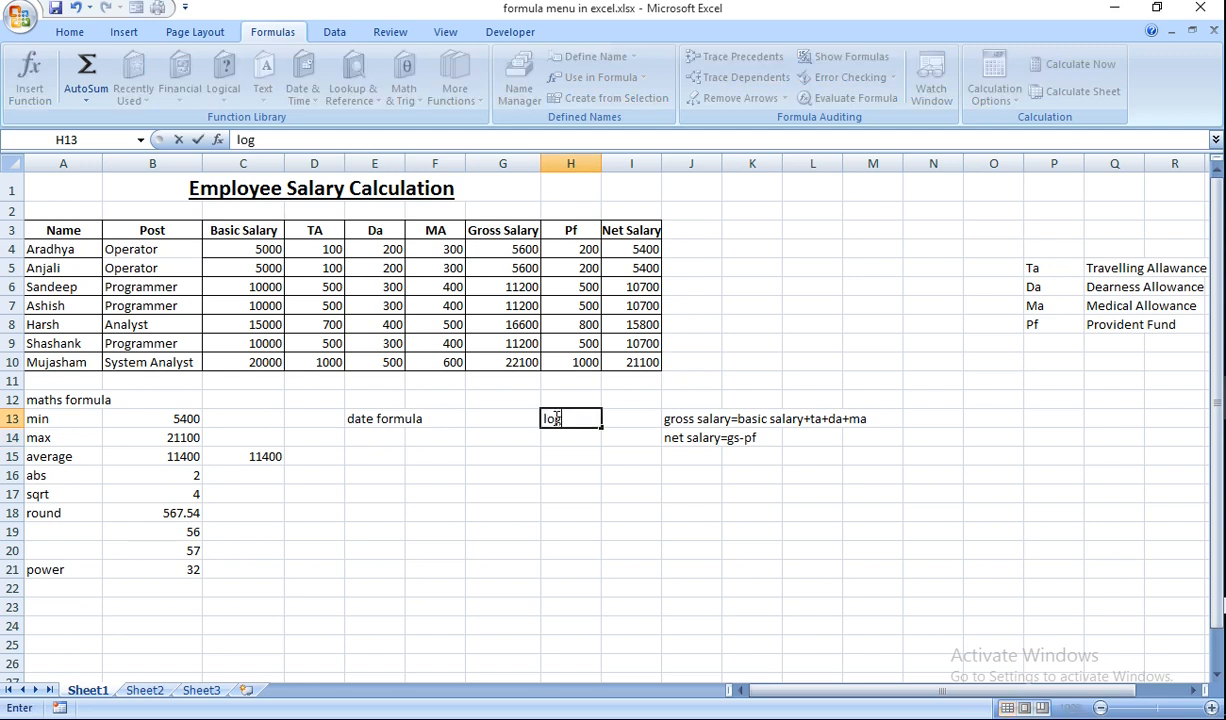
type("ical")
key("Return")
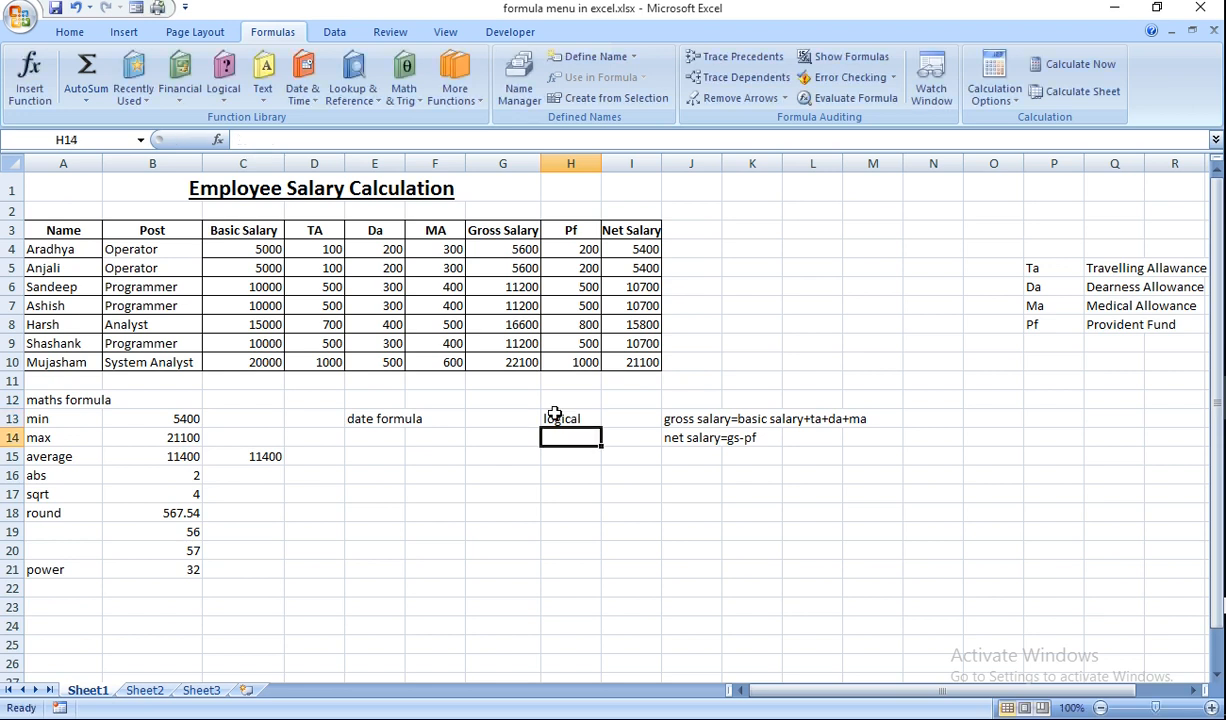
type("if")
key("Return")
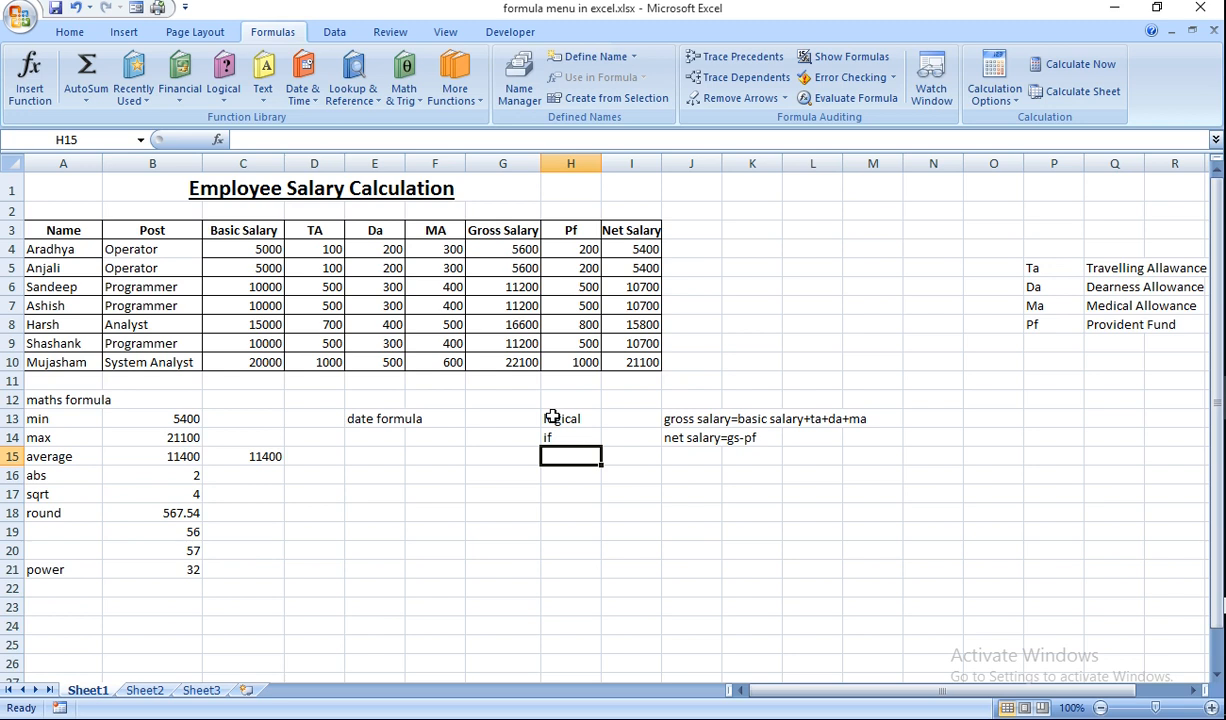
type("coun")
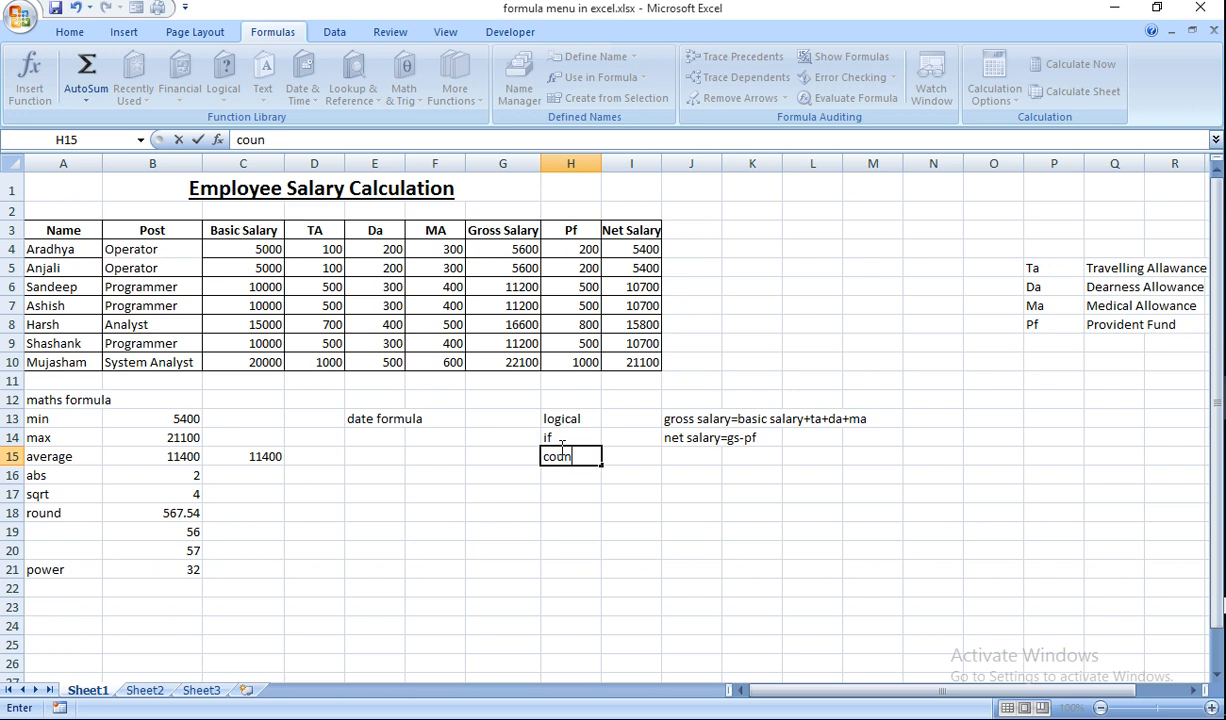
key("BackSpace")
key("BackSpace")
key("BackSpace")
key("BackSpace")
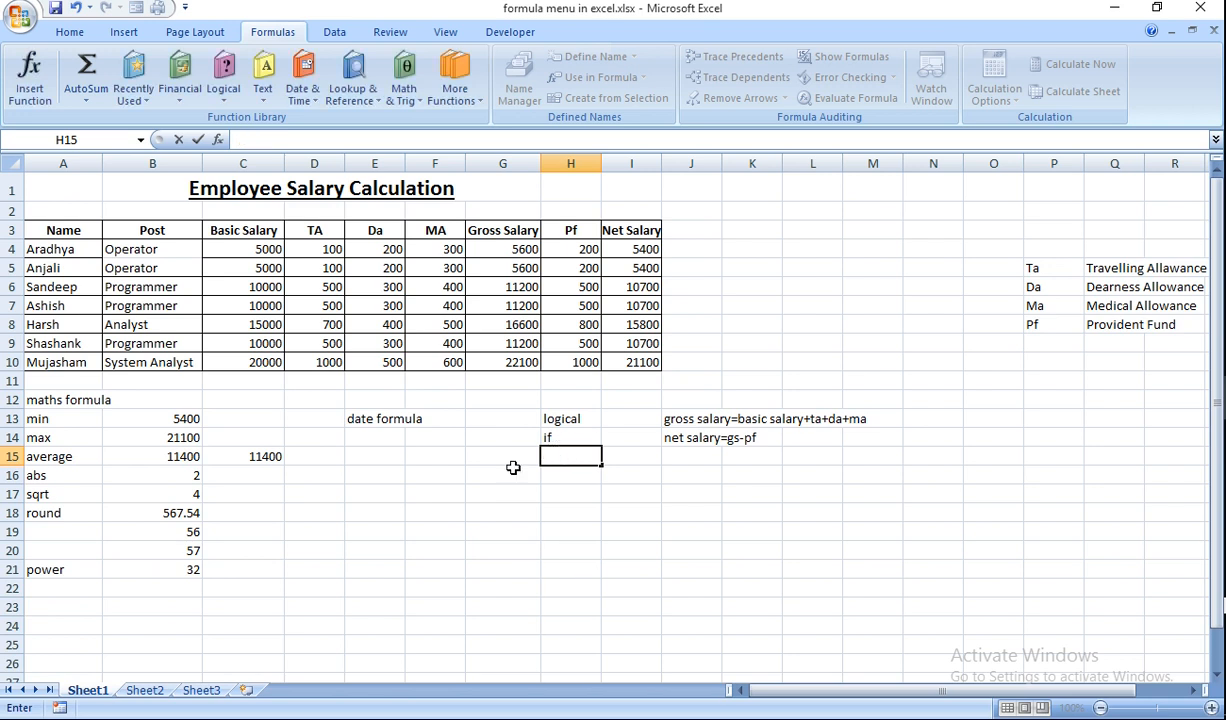
Label cell A22 "count" below the power label
left_click(30, 606)
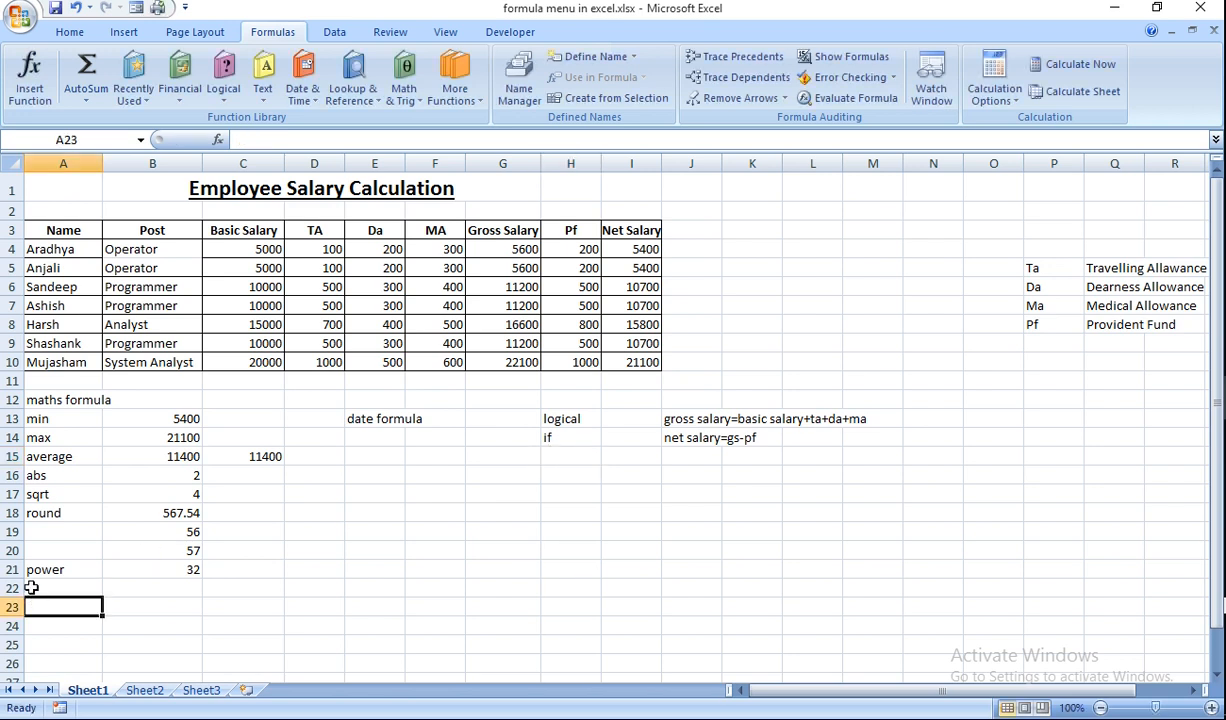
left_click(34, 590)
type("count")
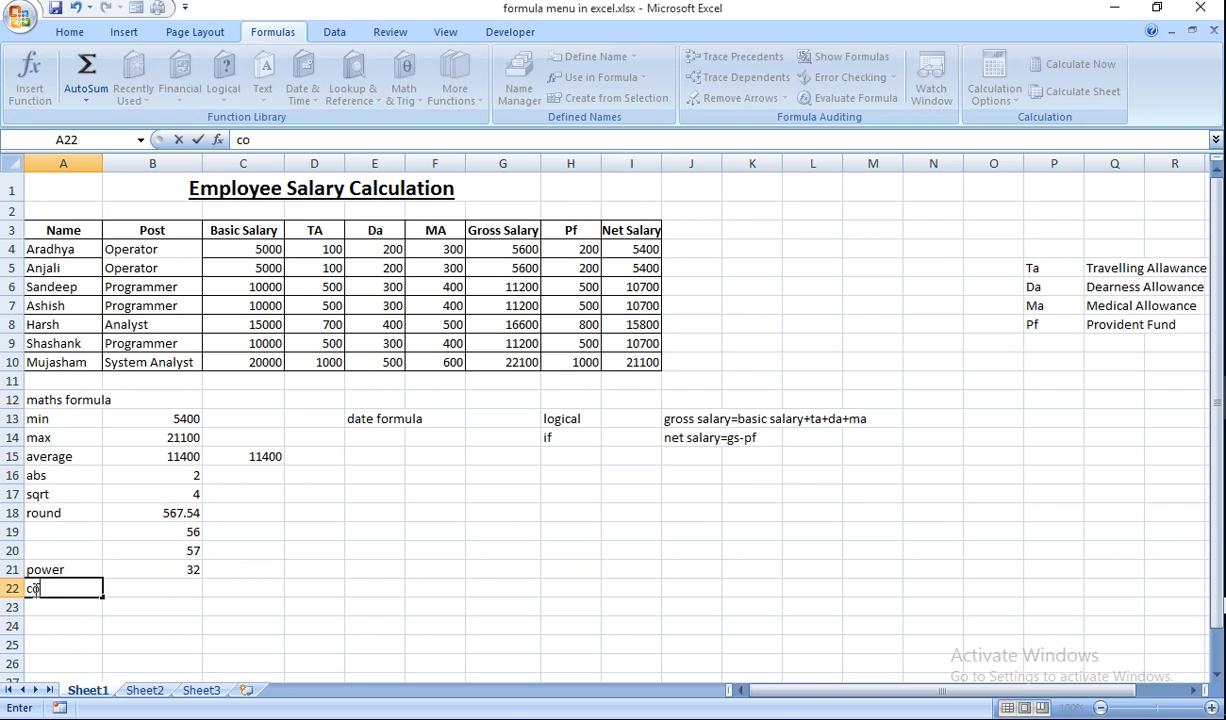
Try to enter the formula =(A4:A10) over the employee names in cell B22, without a function name
left_click(151, 597)
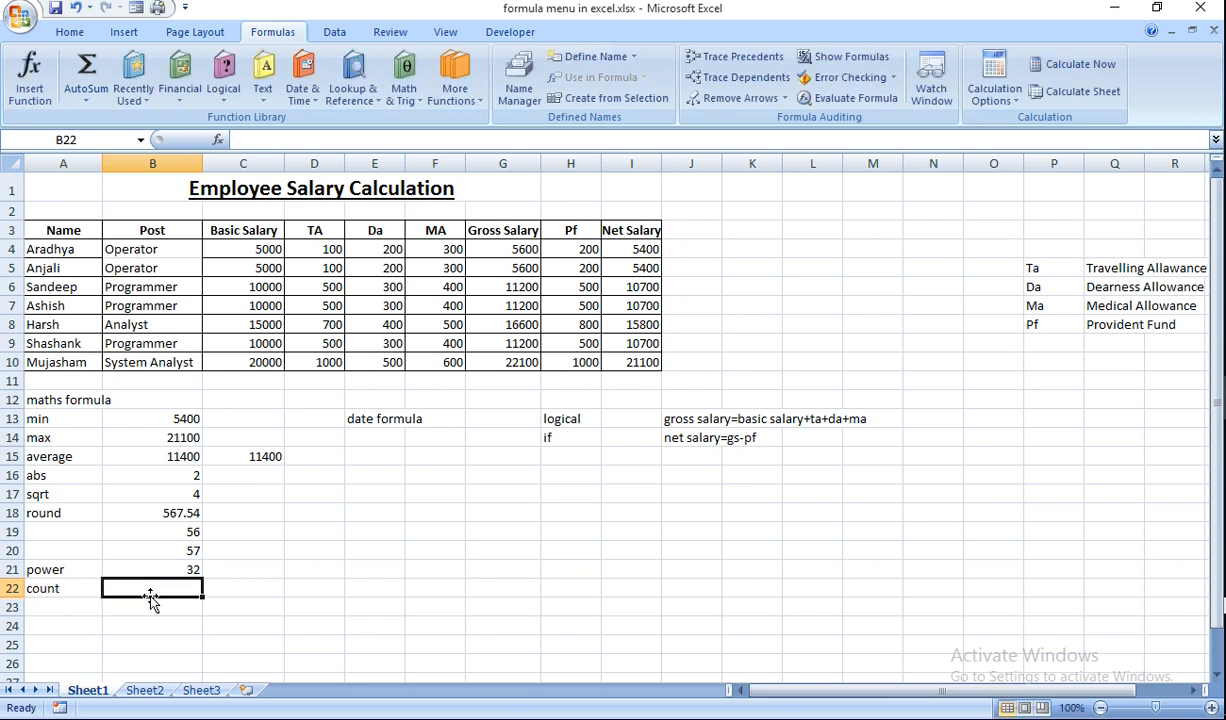
type("=")
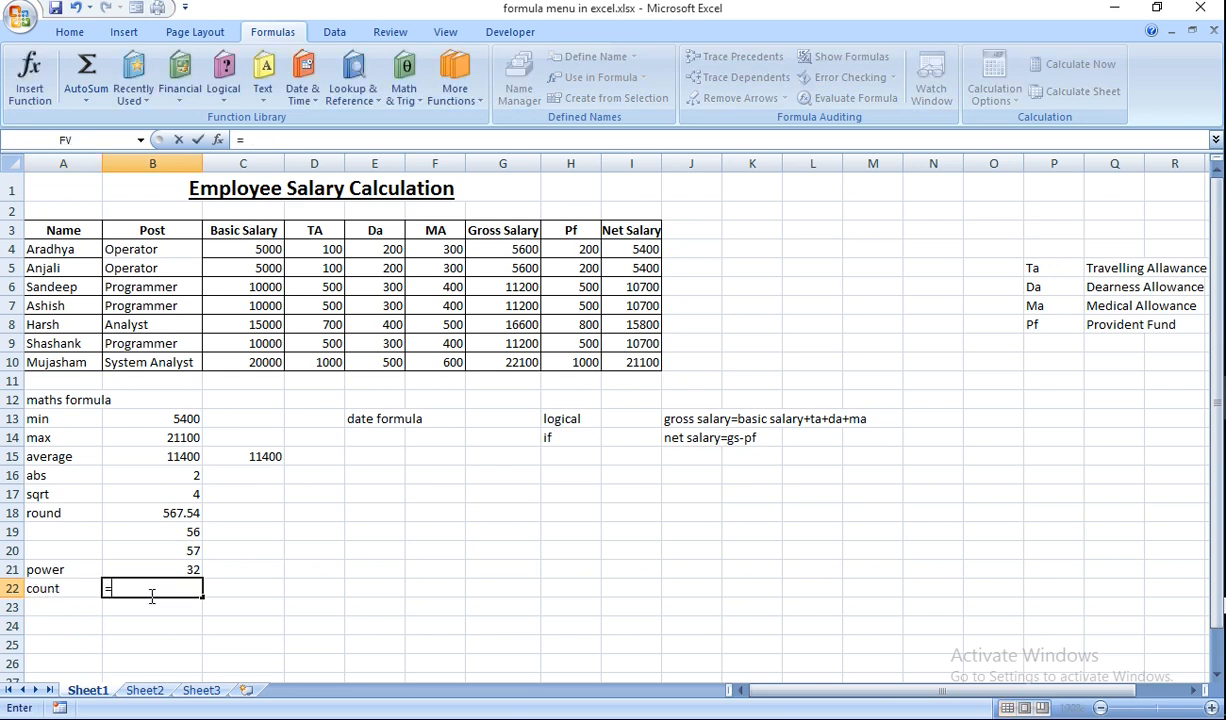
type("(")
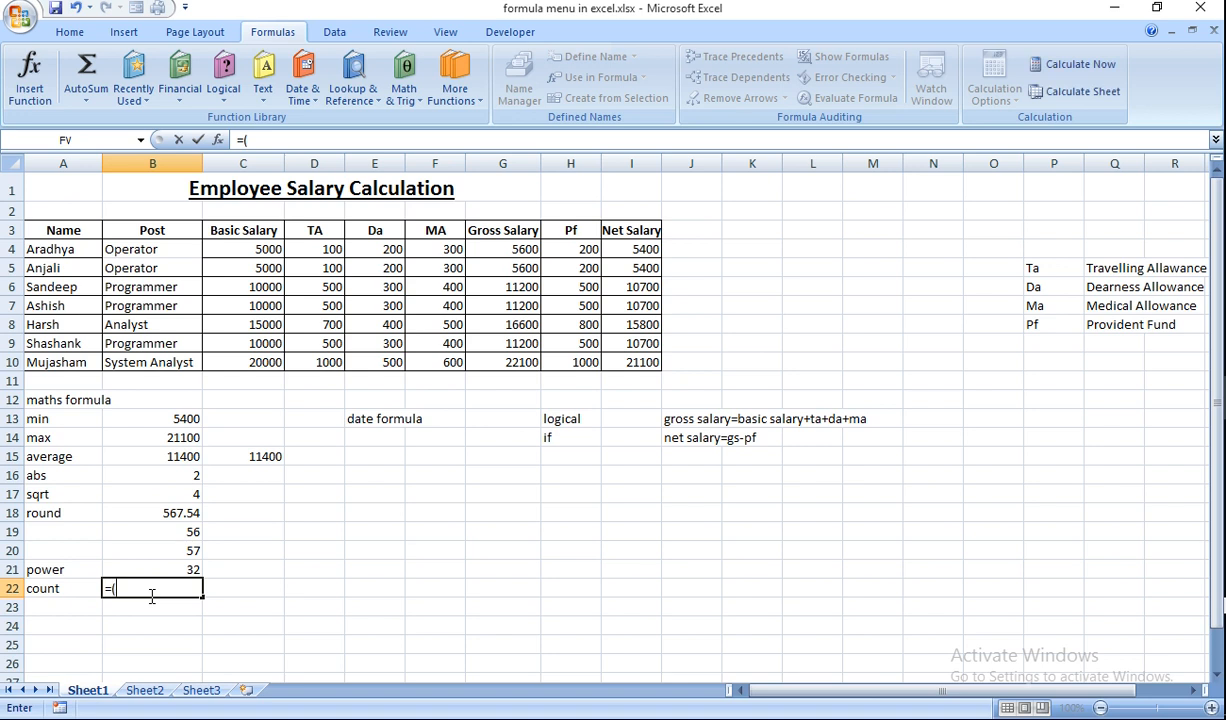
left_click_drag(50, 252, 77, 362)
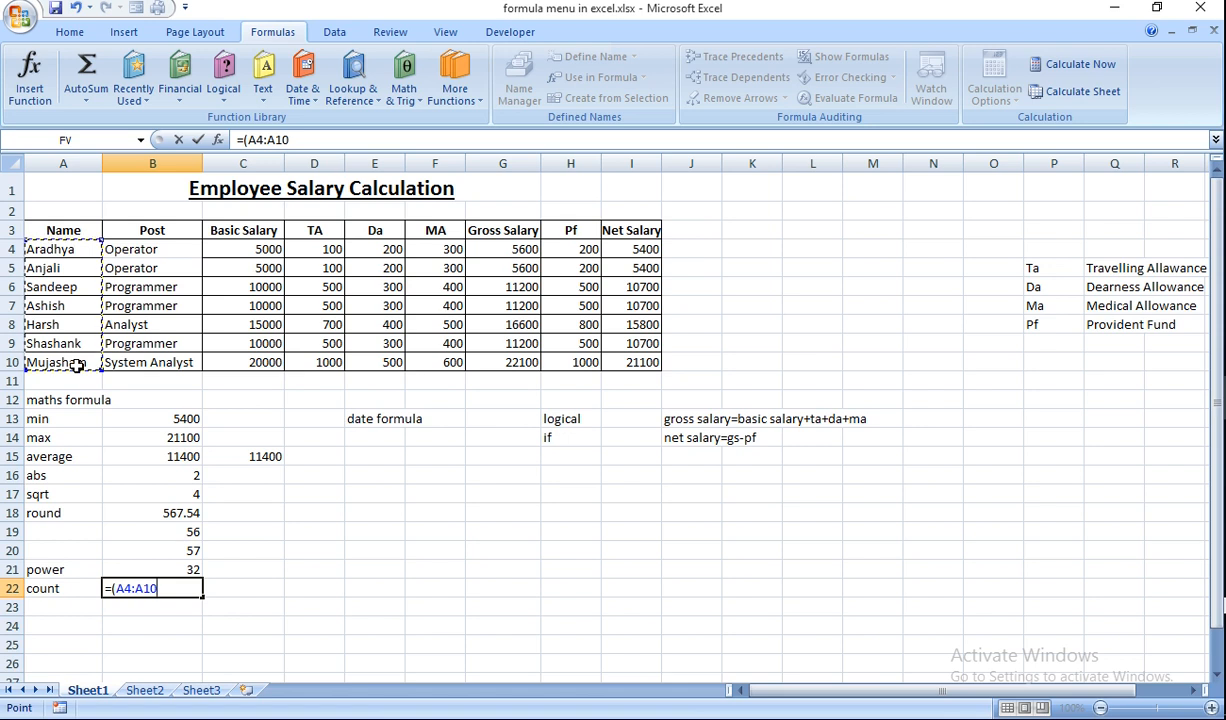
key("Return")
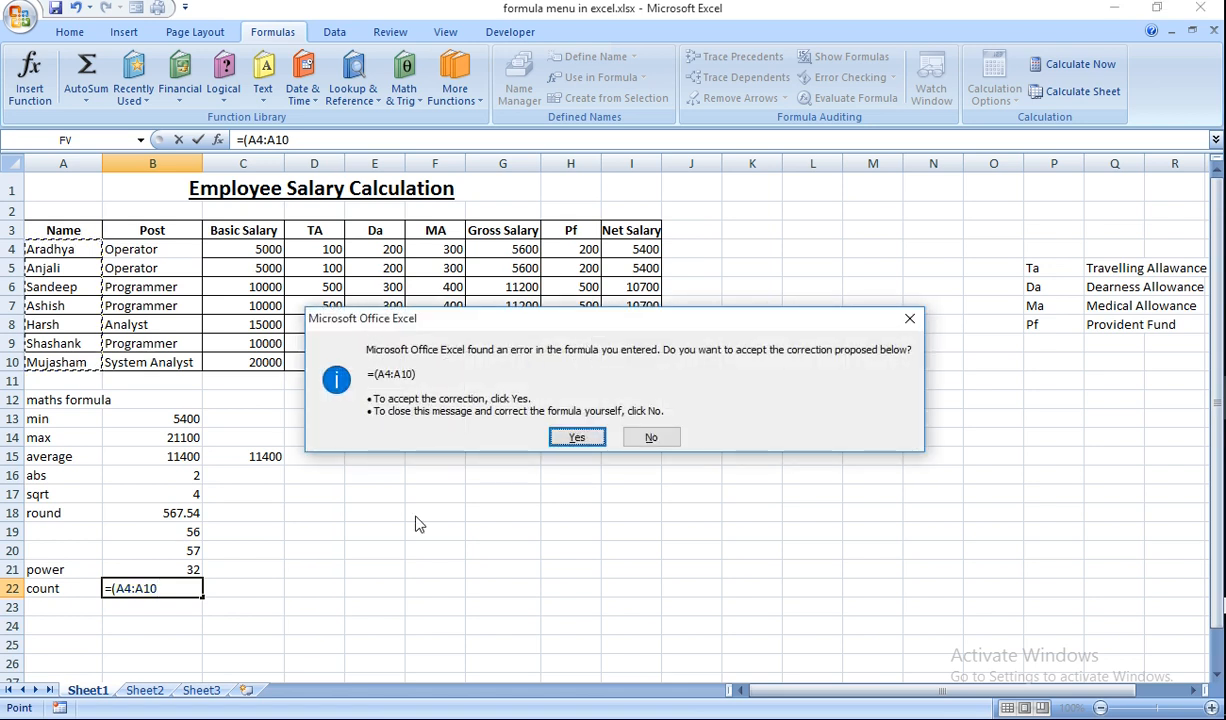
left_click(577, 437)
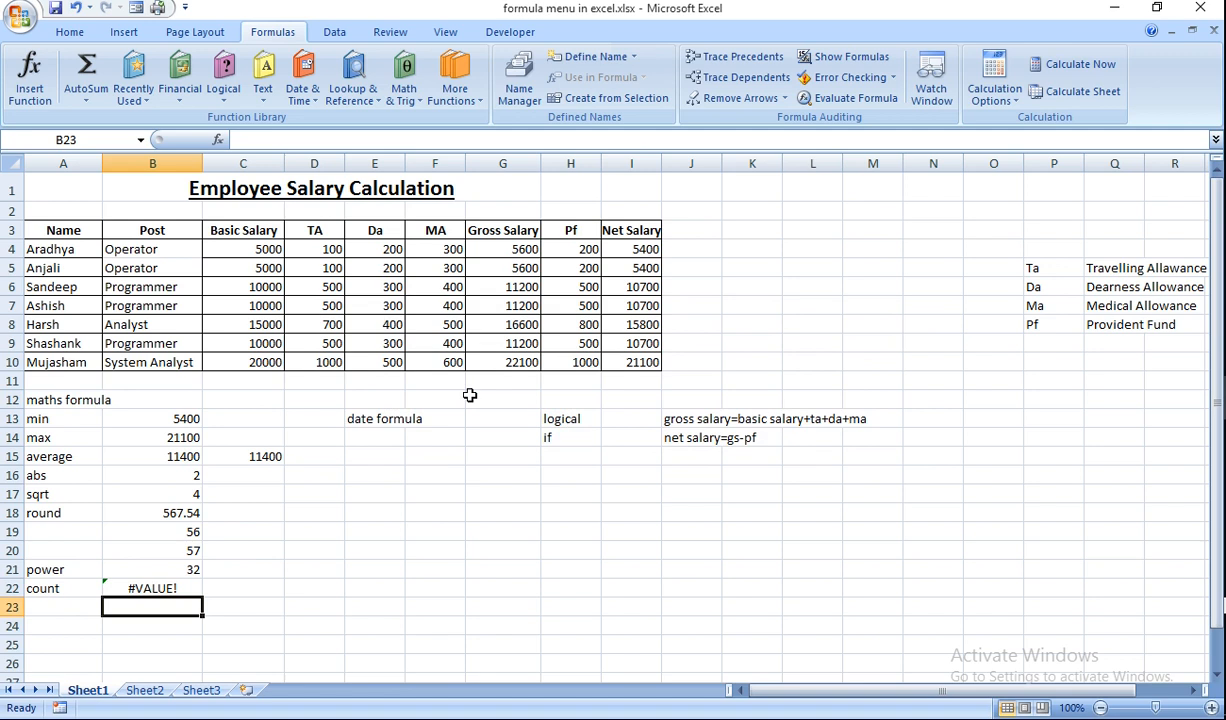
Replace the formula in cell B22 with a count of the Name column cells, =count(A4:A10)
left_click(155, 588)
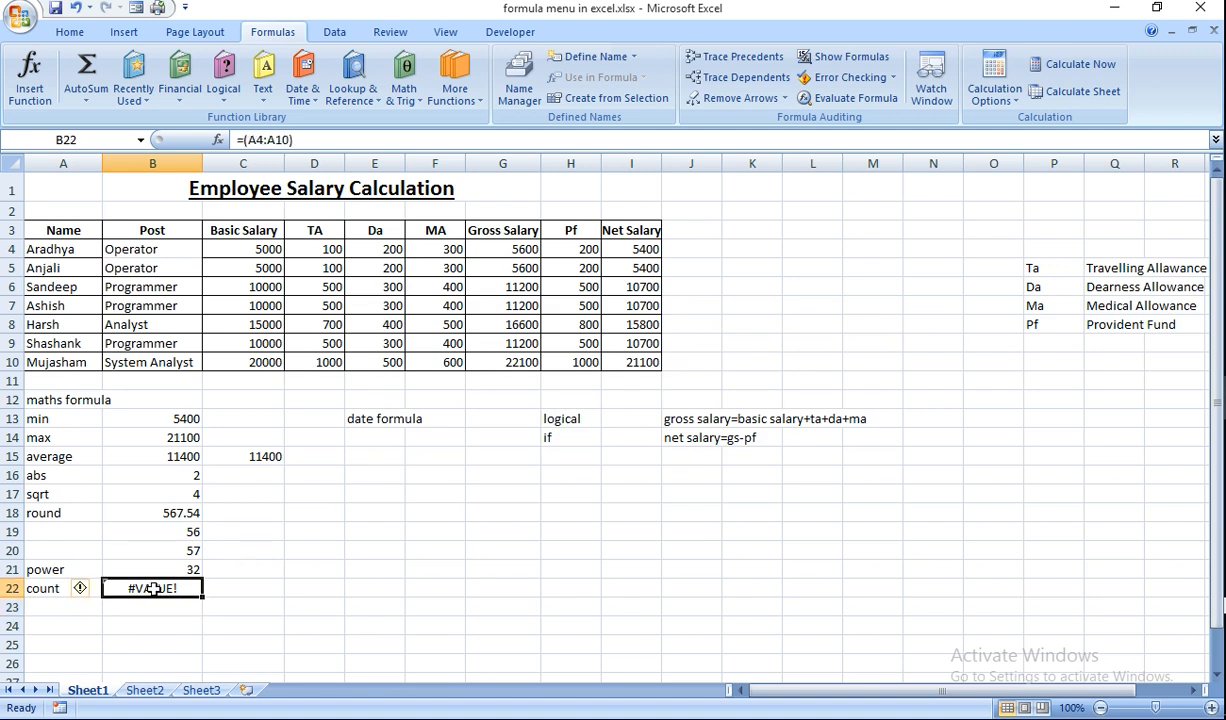
type("=count")
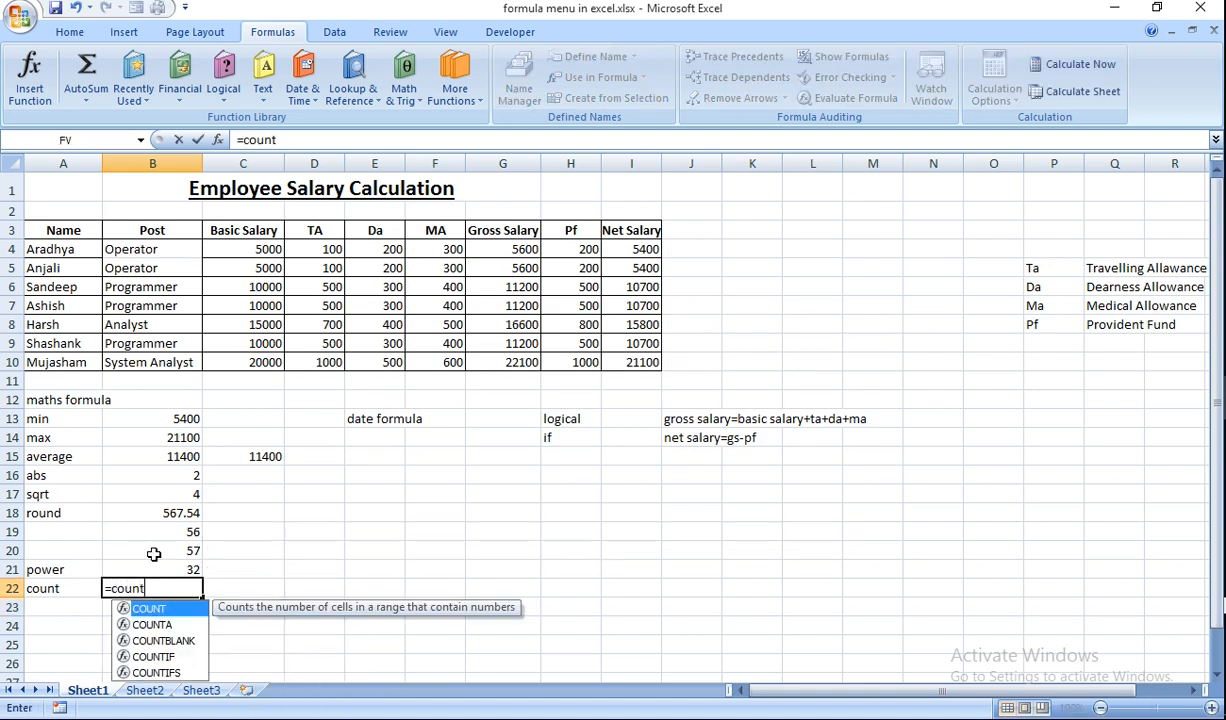
type("(")
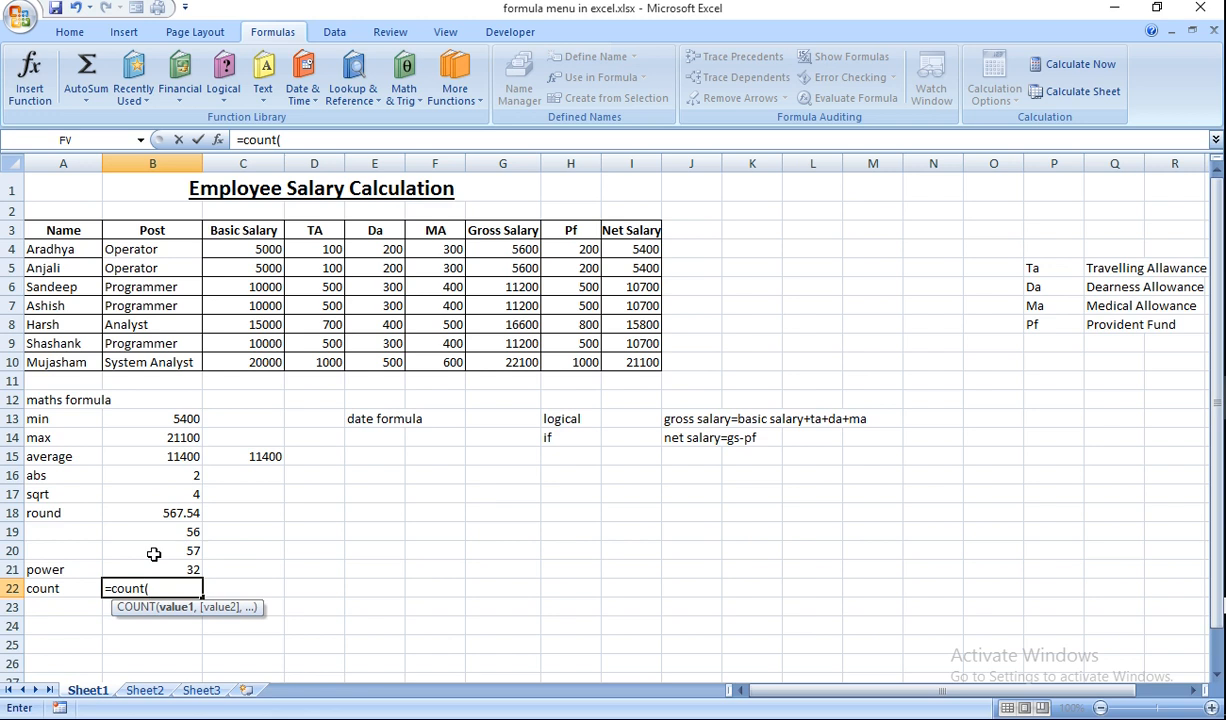
left_click_drag(52, 244, 76, 369)
key("Return")
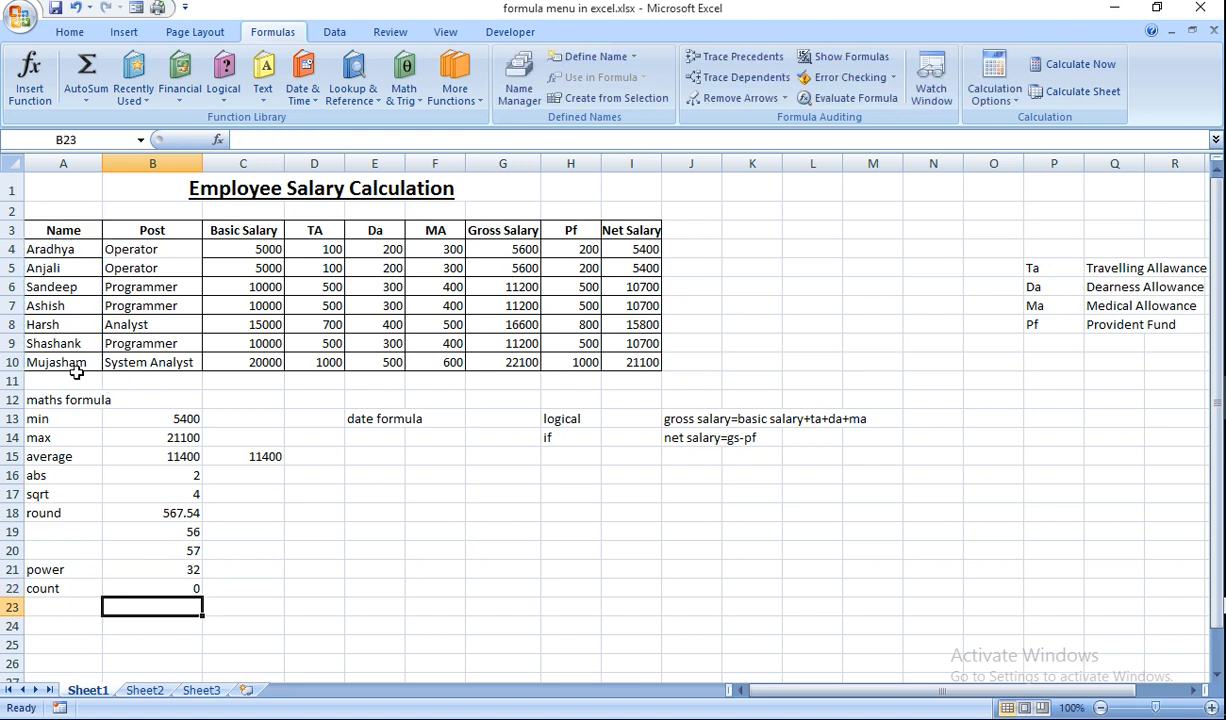
Change the range of the COUNT formula in cell B22 to the Basic Salary values in C4:C10
left_click(168, 588)
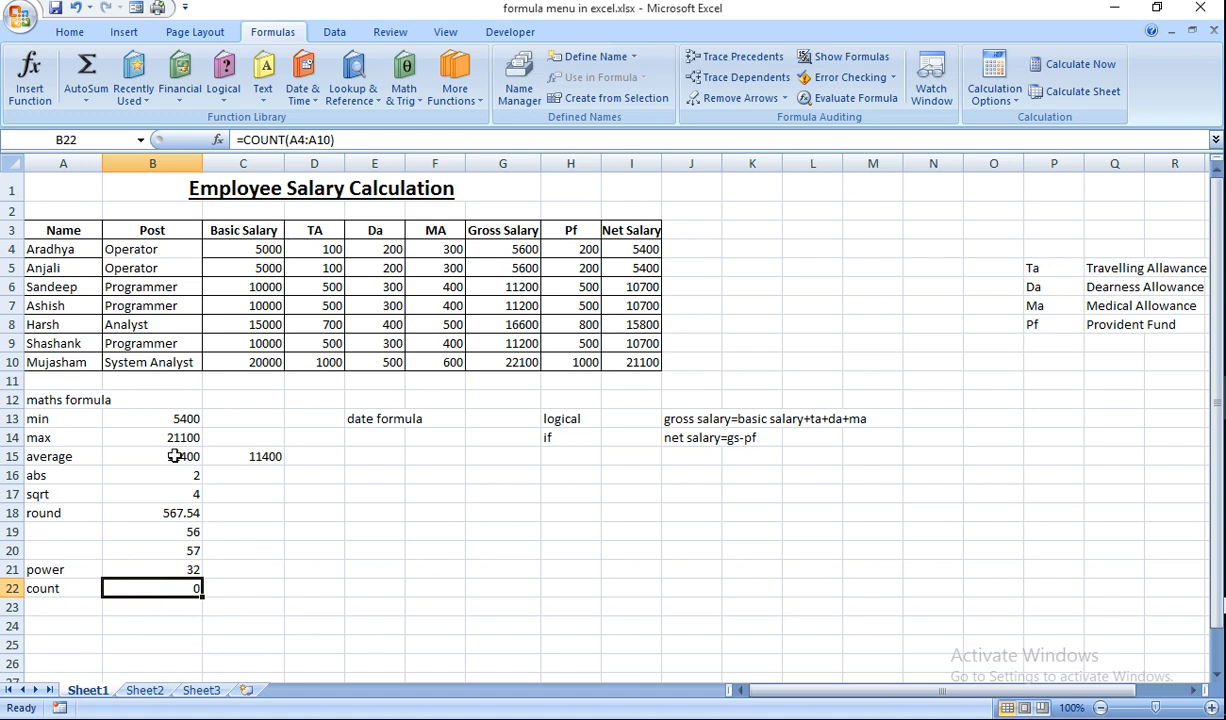
left_click_drag(287, 141, 332, 152)
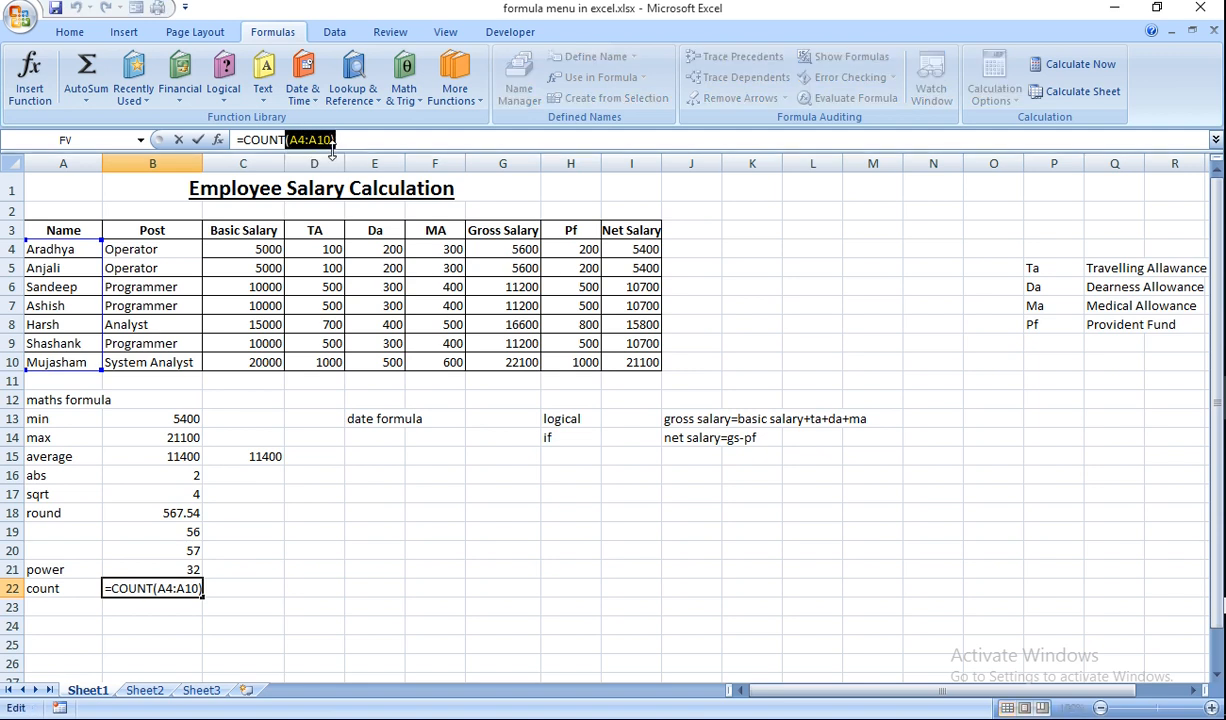
type("(")
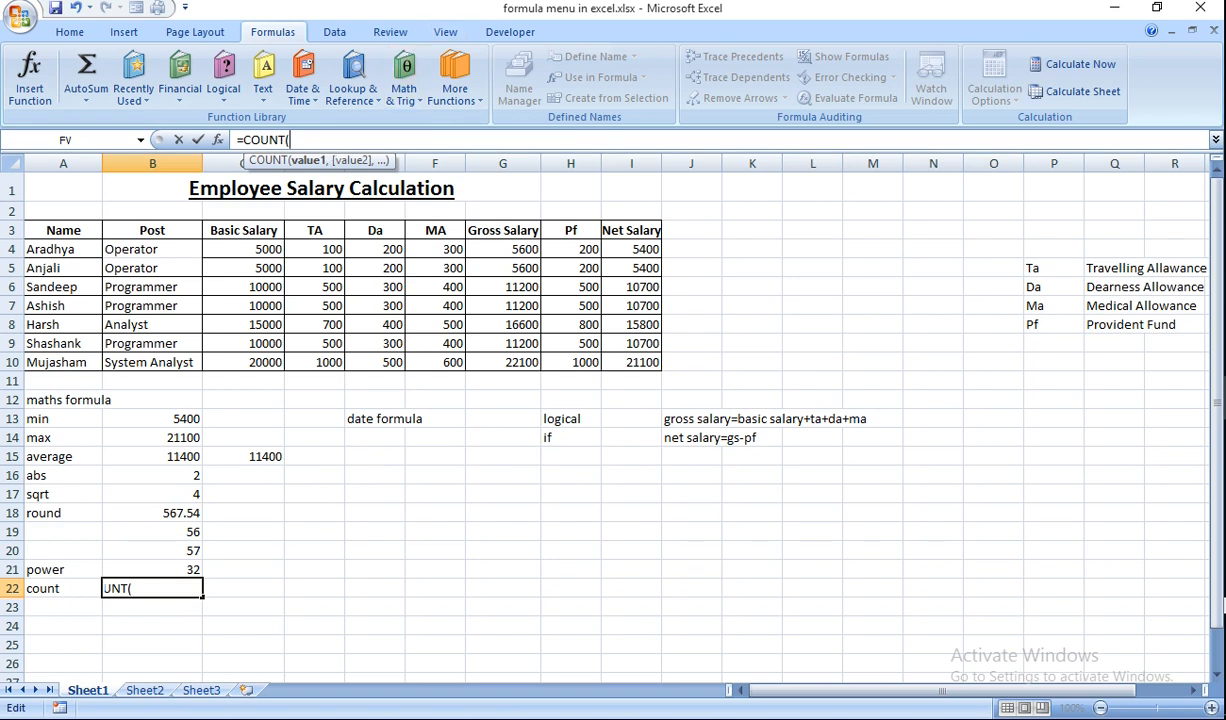
left_click_drag(268, 248, 271, 360)
key("Return")
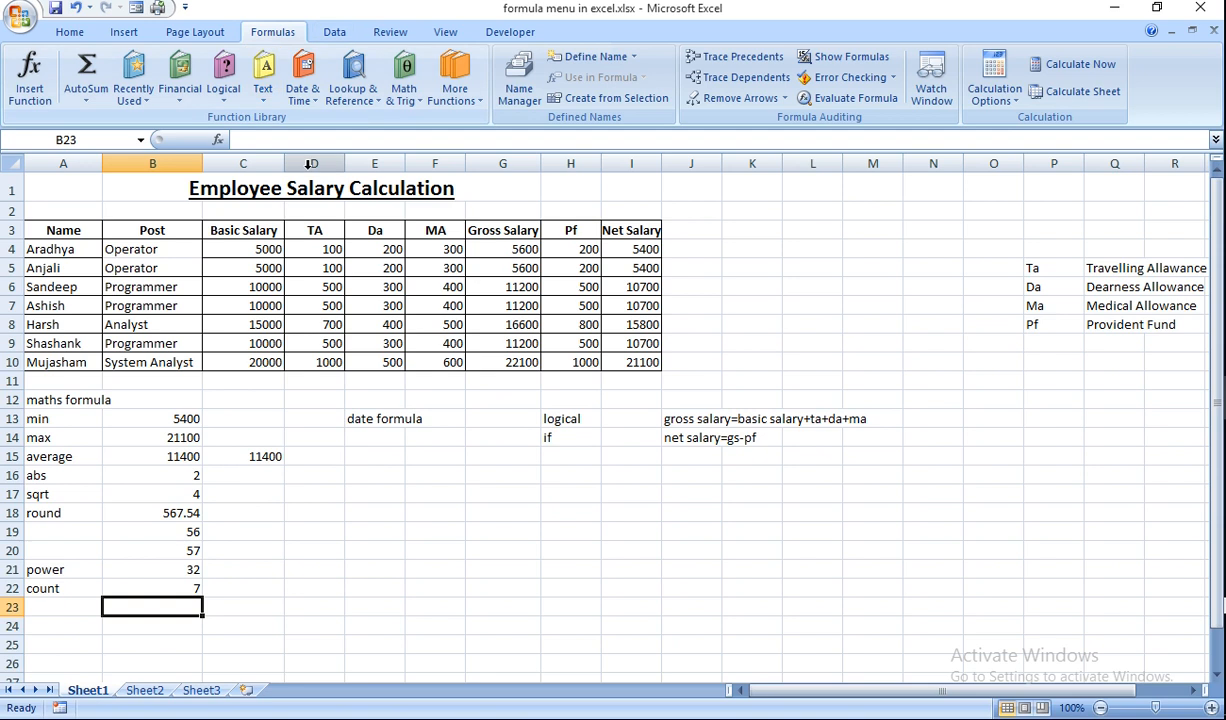
List the labels "and", "or" and "not" in cells H15 to H17, below the "if" label
left_click(549, 456)
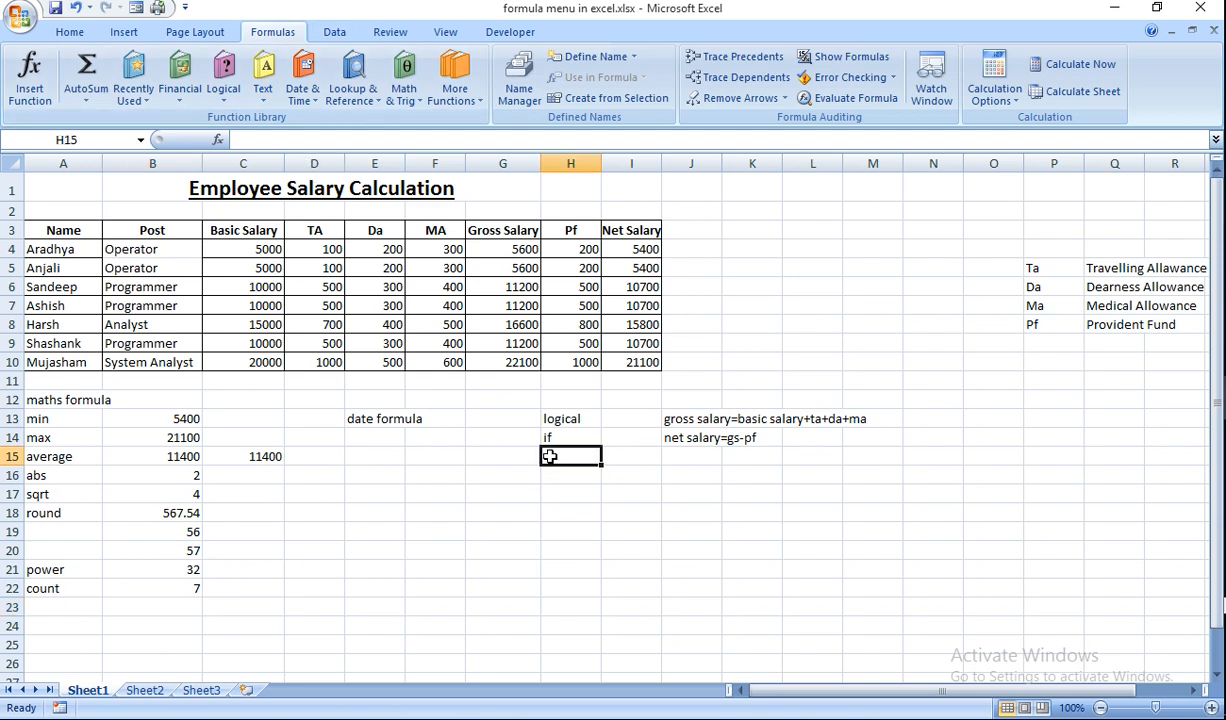
left_click(226, 84)
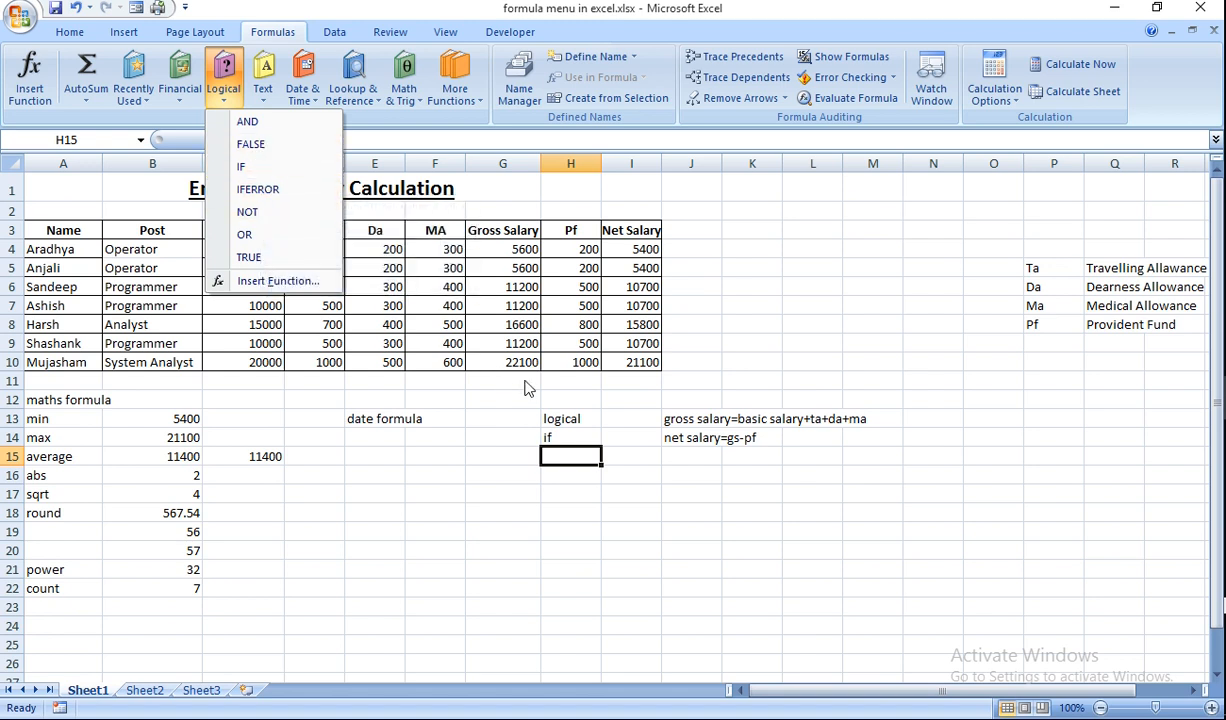
left_click(578, 459)
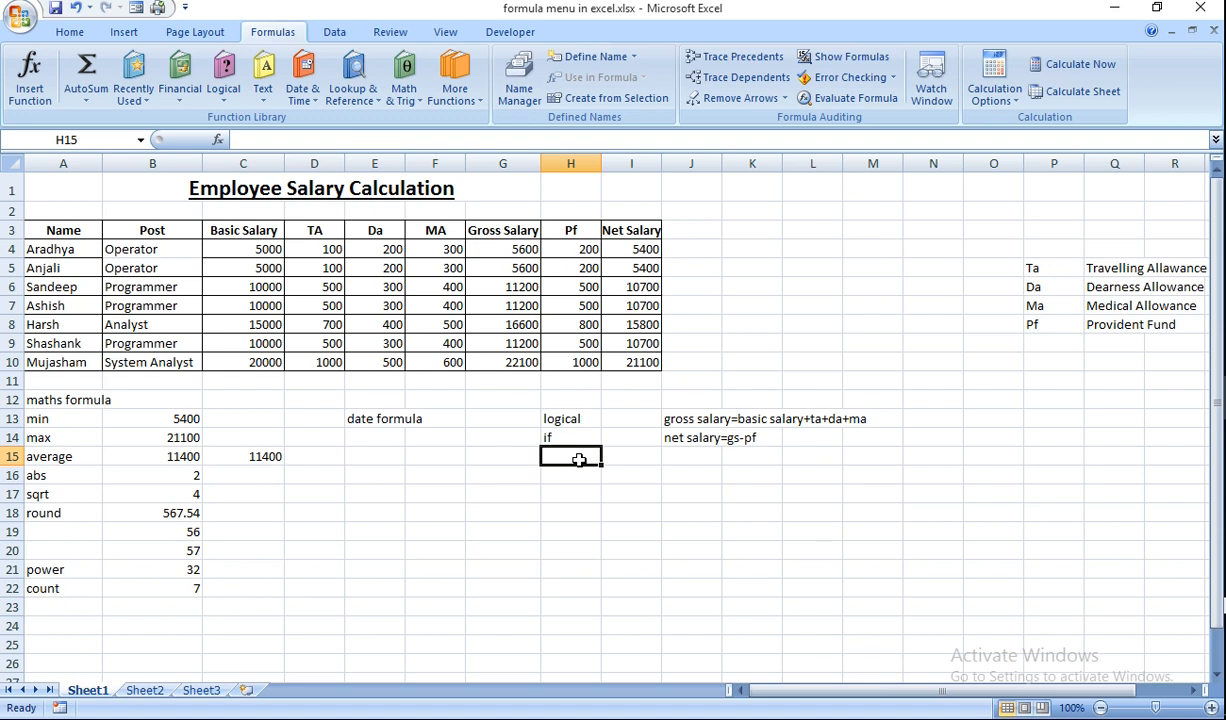
type("and")
key("Return")
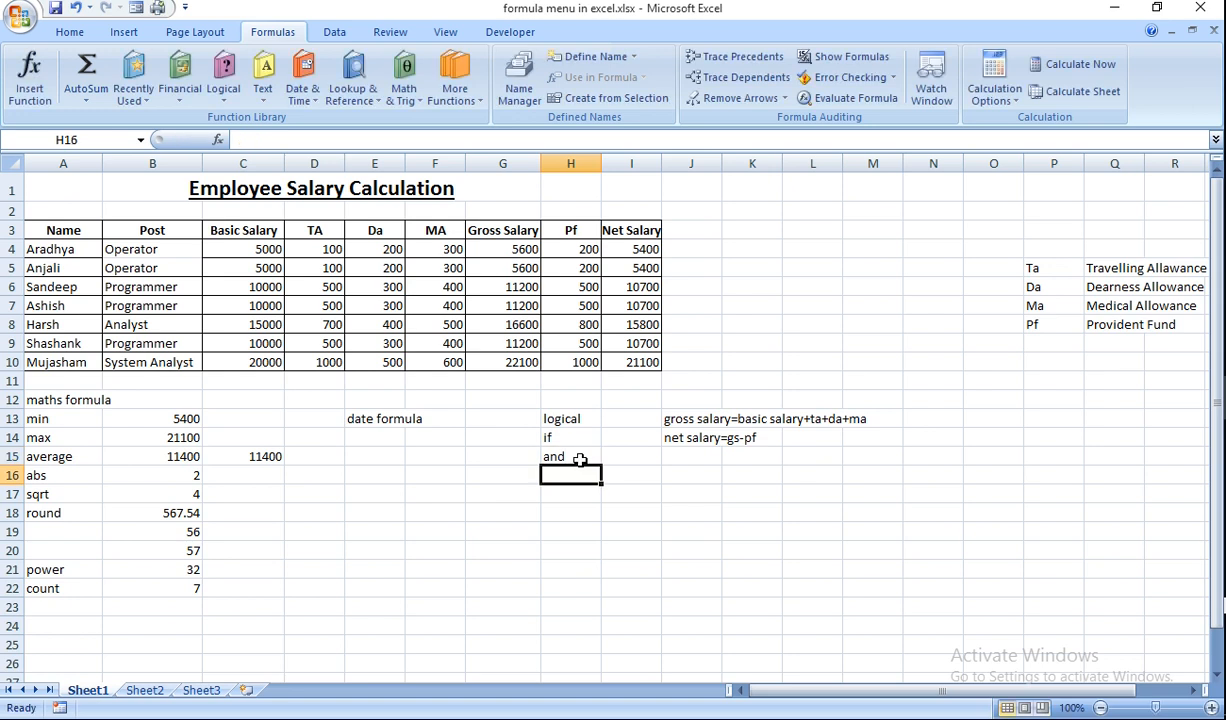
type("or")
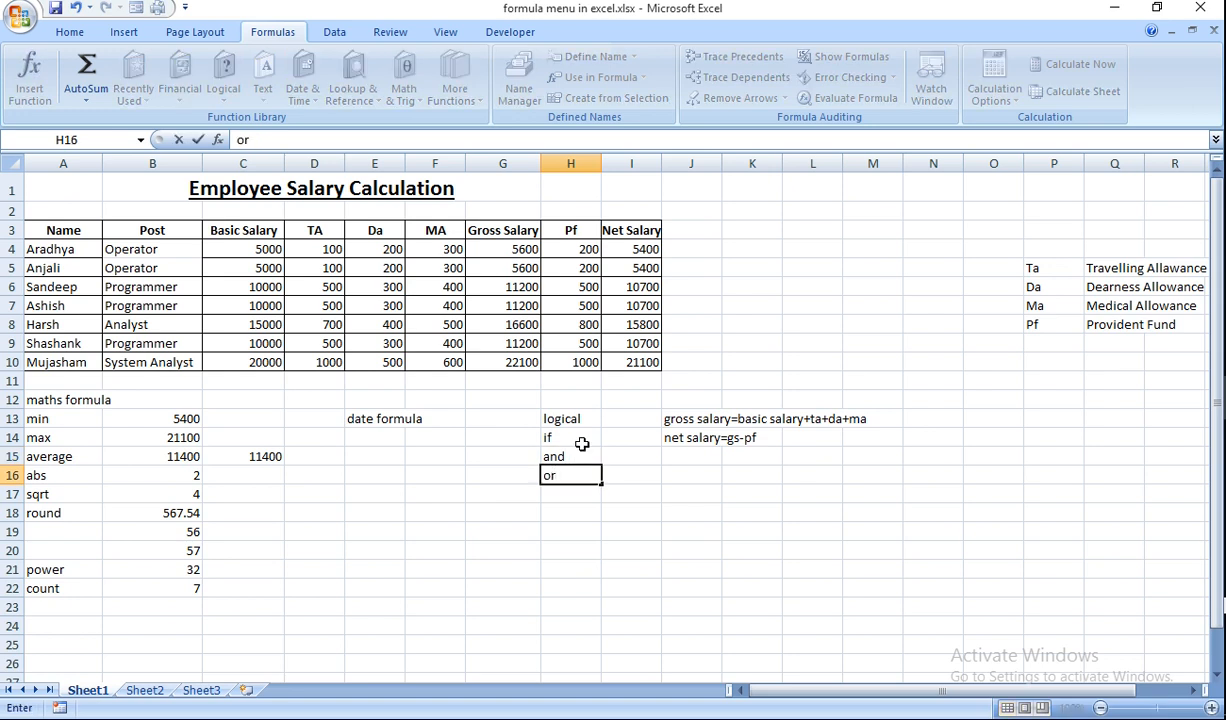
key("Return")
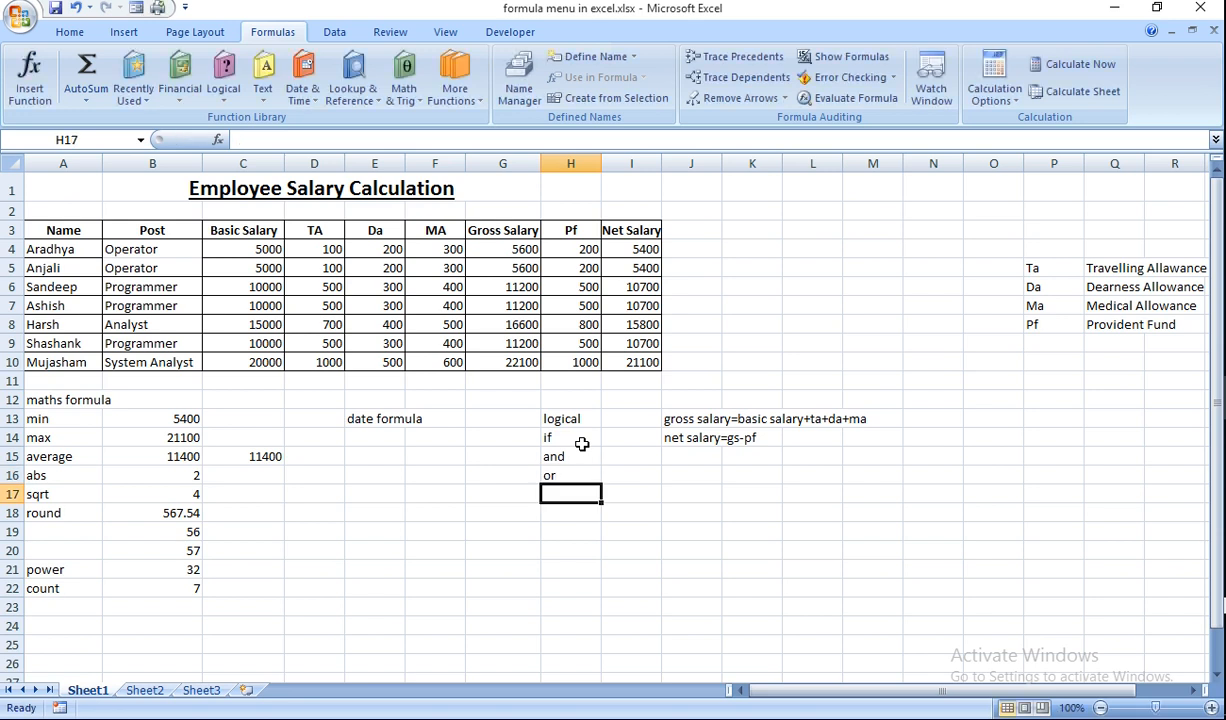
type("not")
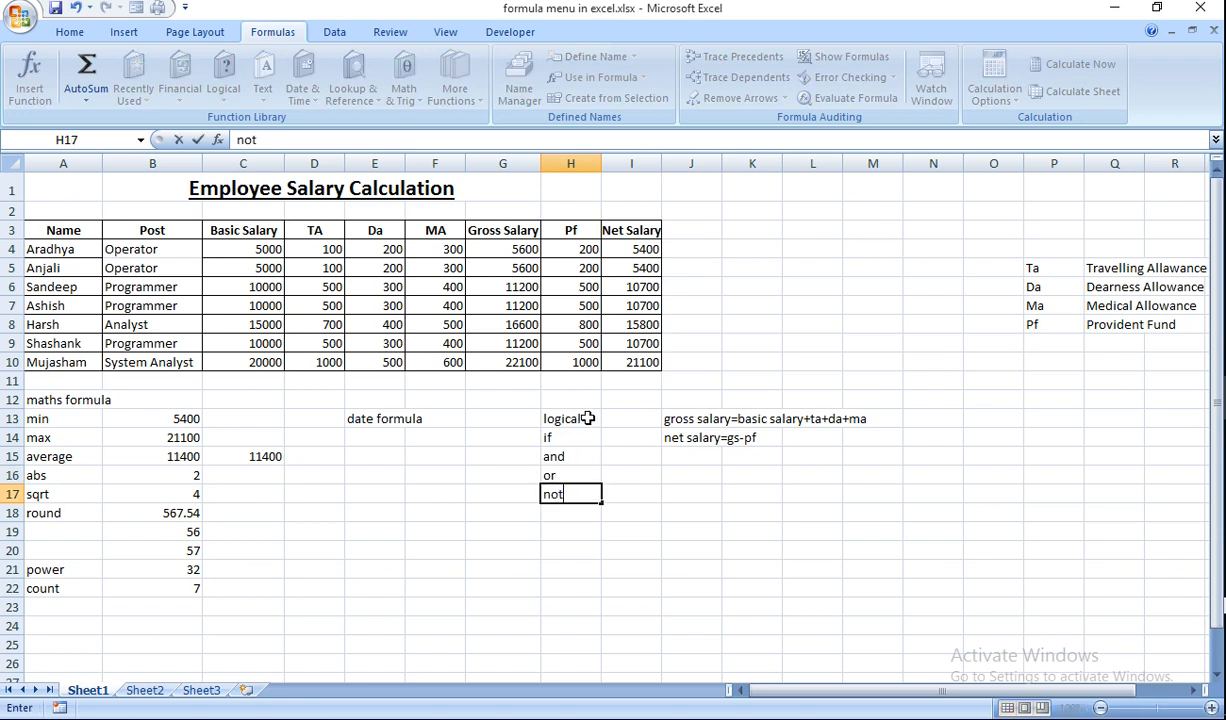
key("Return")
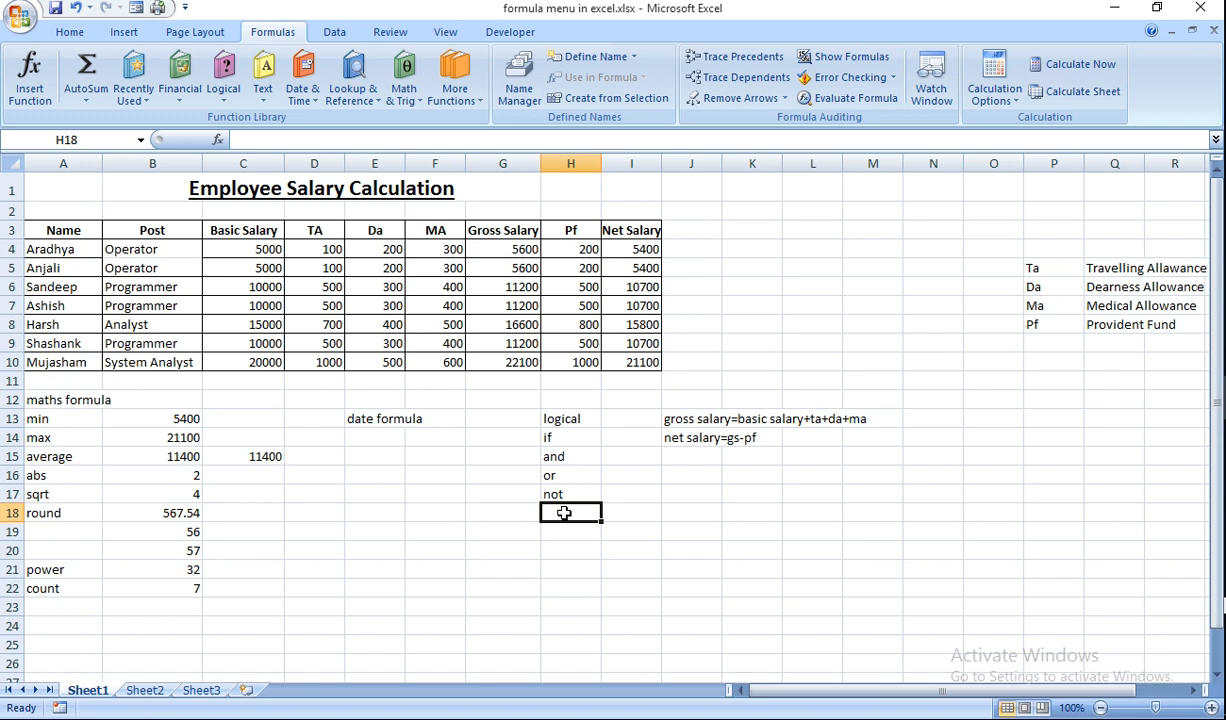
Insert a DATE function in cell E14 with year 2020, month 05 and day 01
left_click(365, 433)
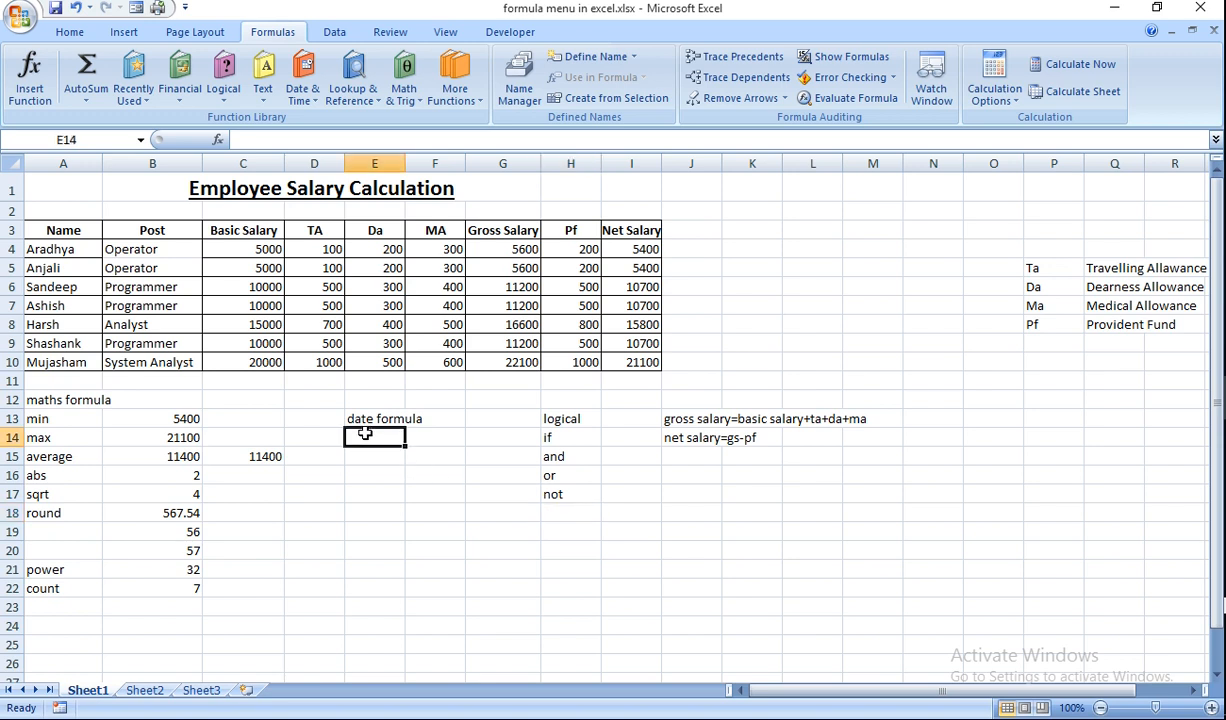
left_click(308, 96)
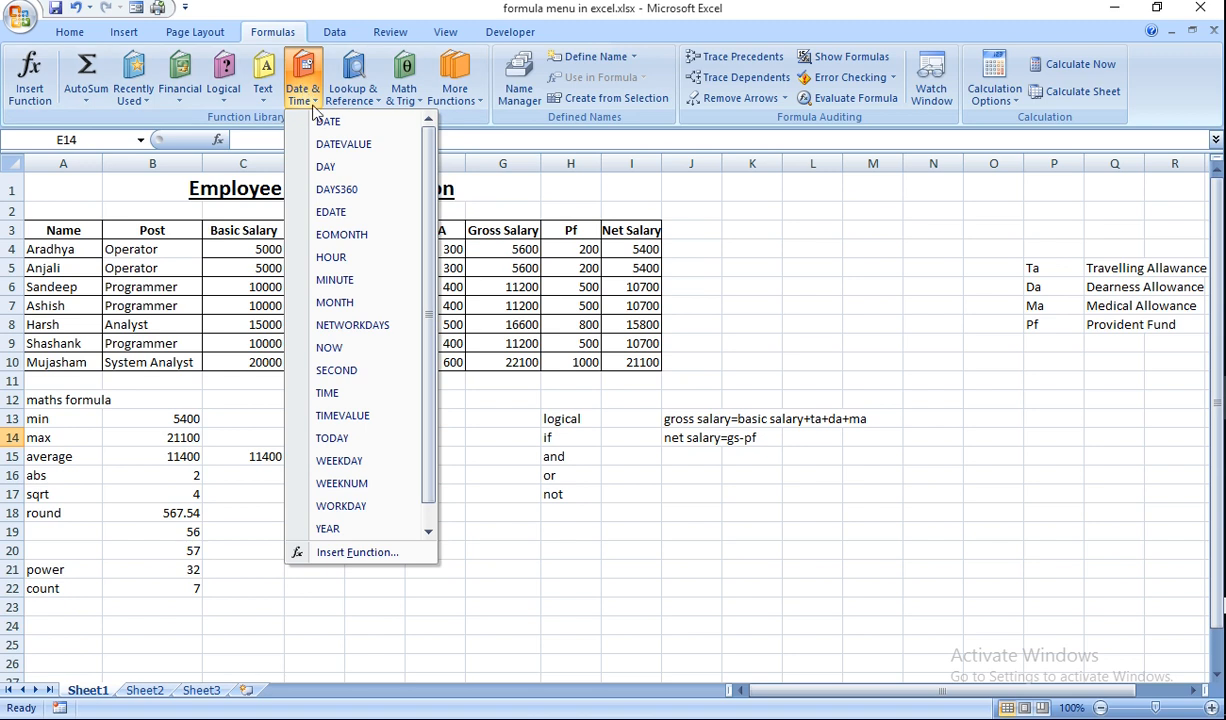
left_click(328, 122)
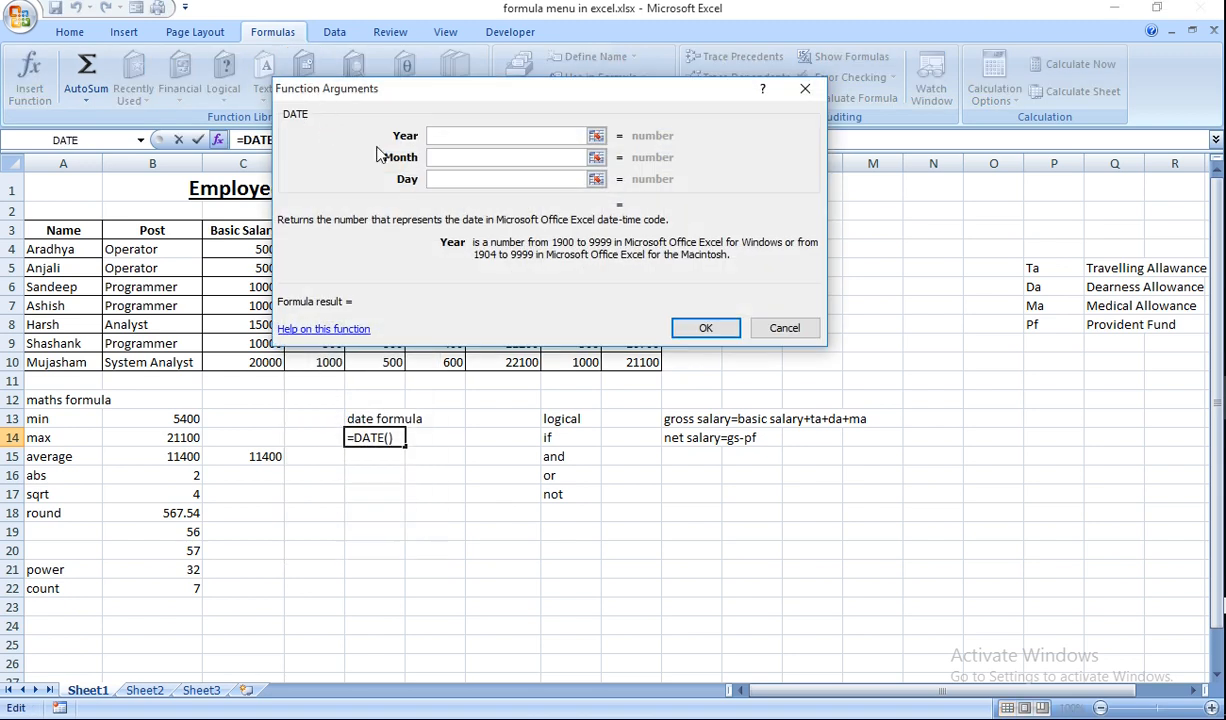
type("2020")
key("Tab")
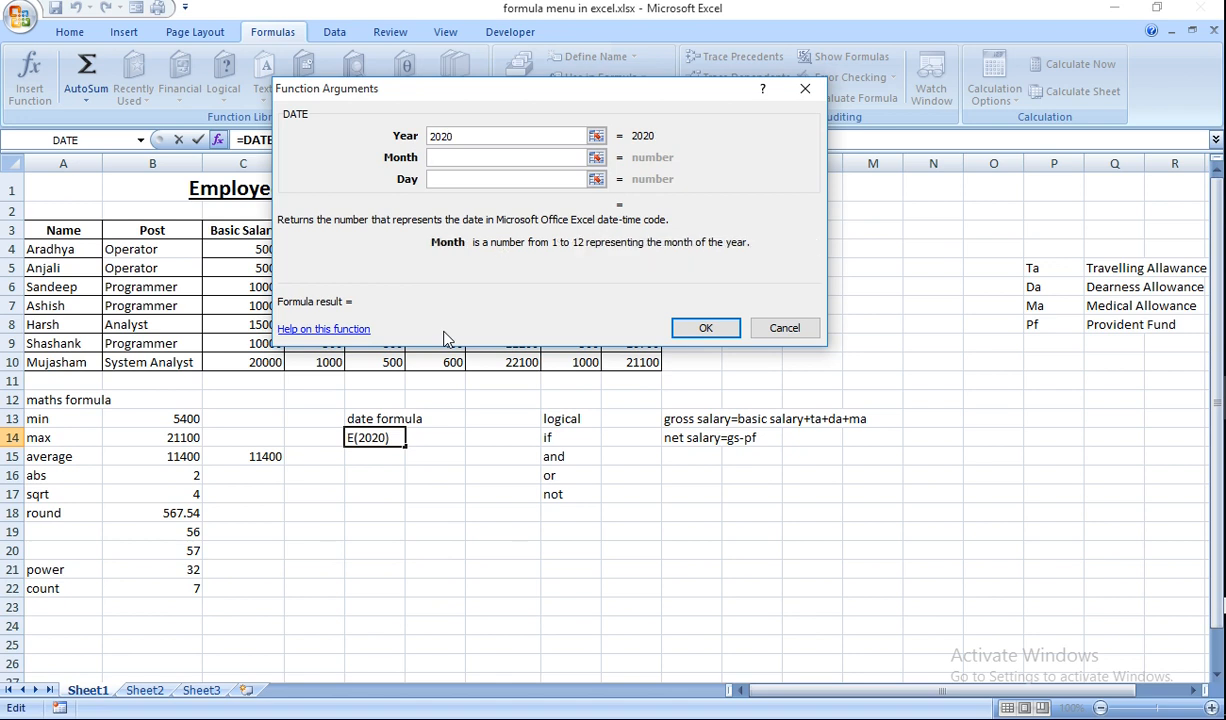
type("05")
key("Tab")
type("01")
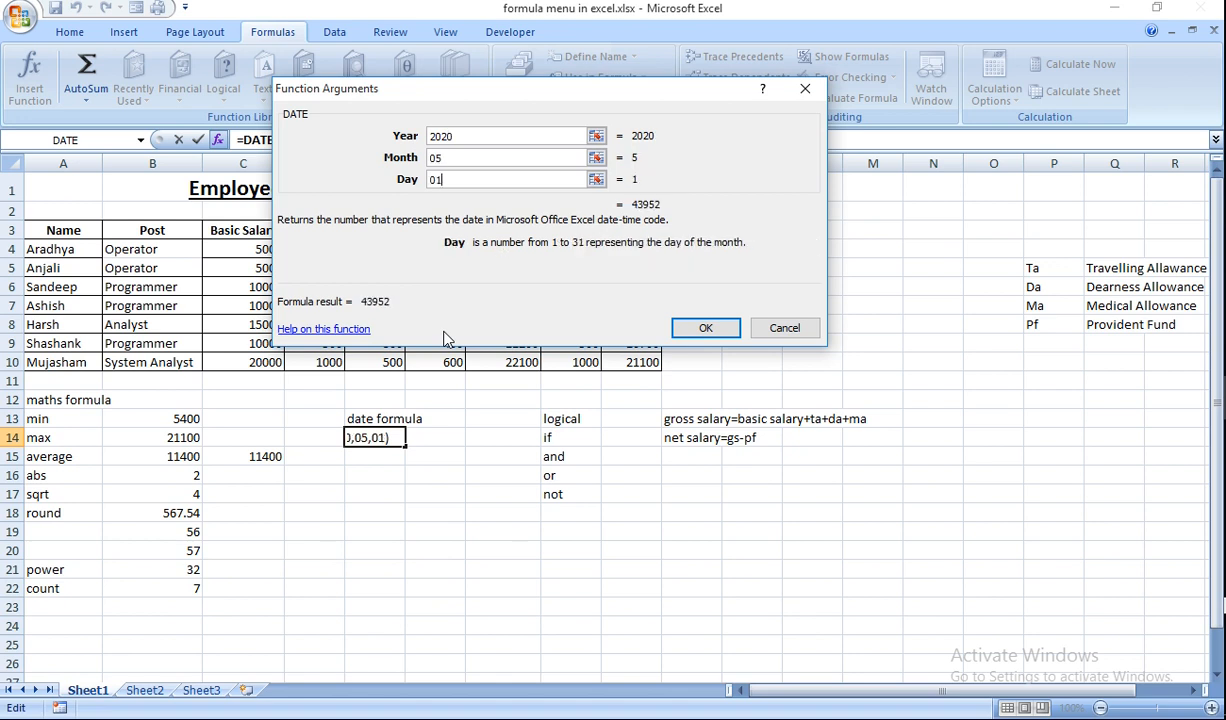
key("Return")
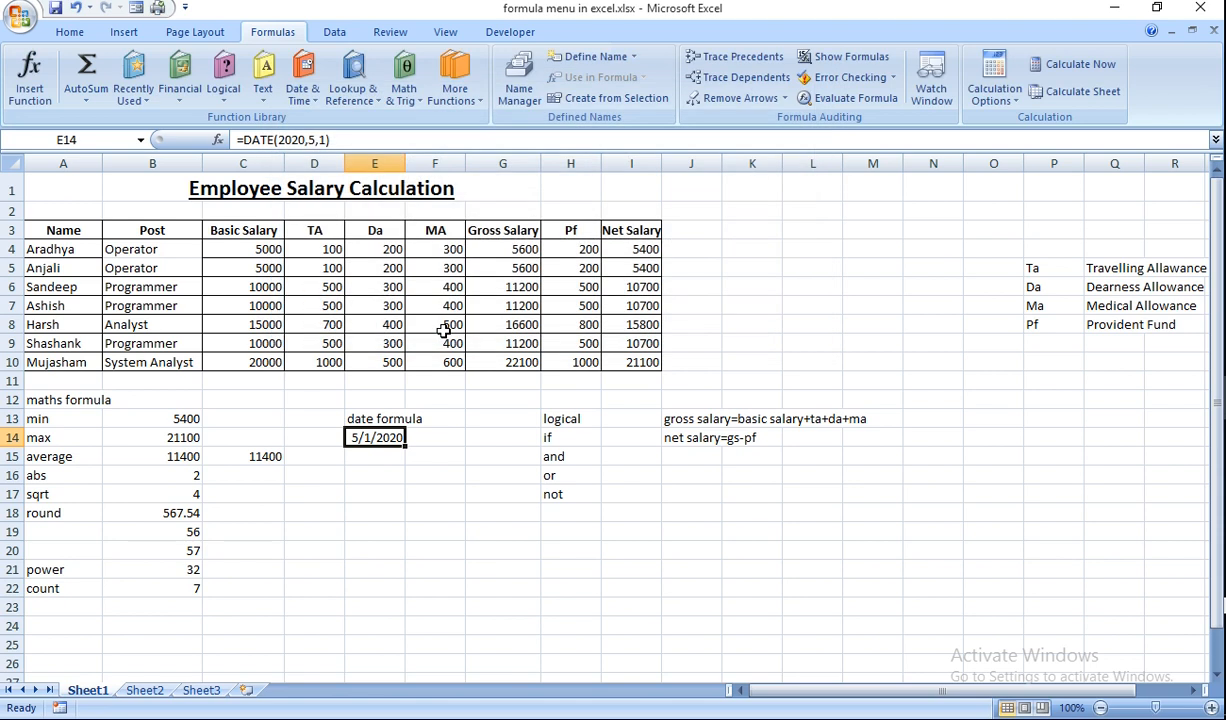
Insert a DAY function in cell E15 that takes the date in E14 as its serial number
left_click(377, 457)
left_click(303, 88)
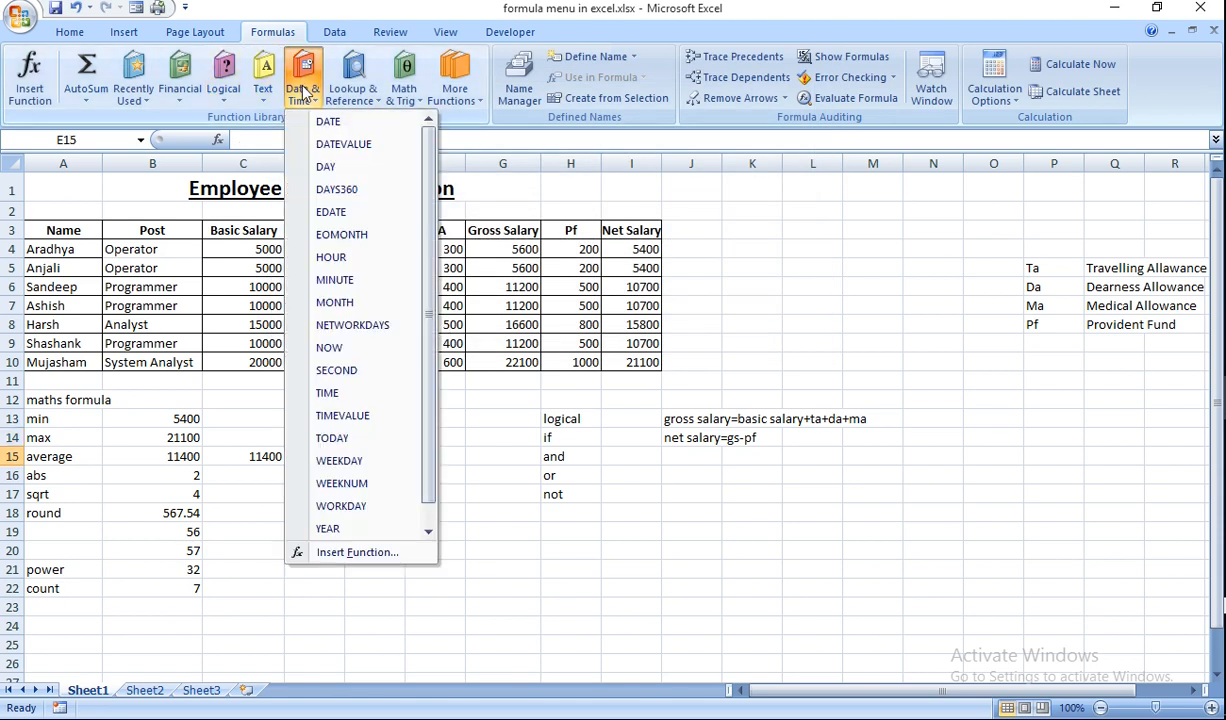
left_click(340, 168)
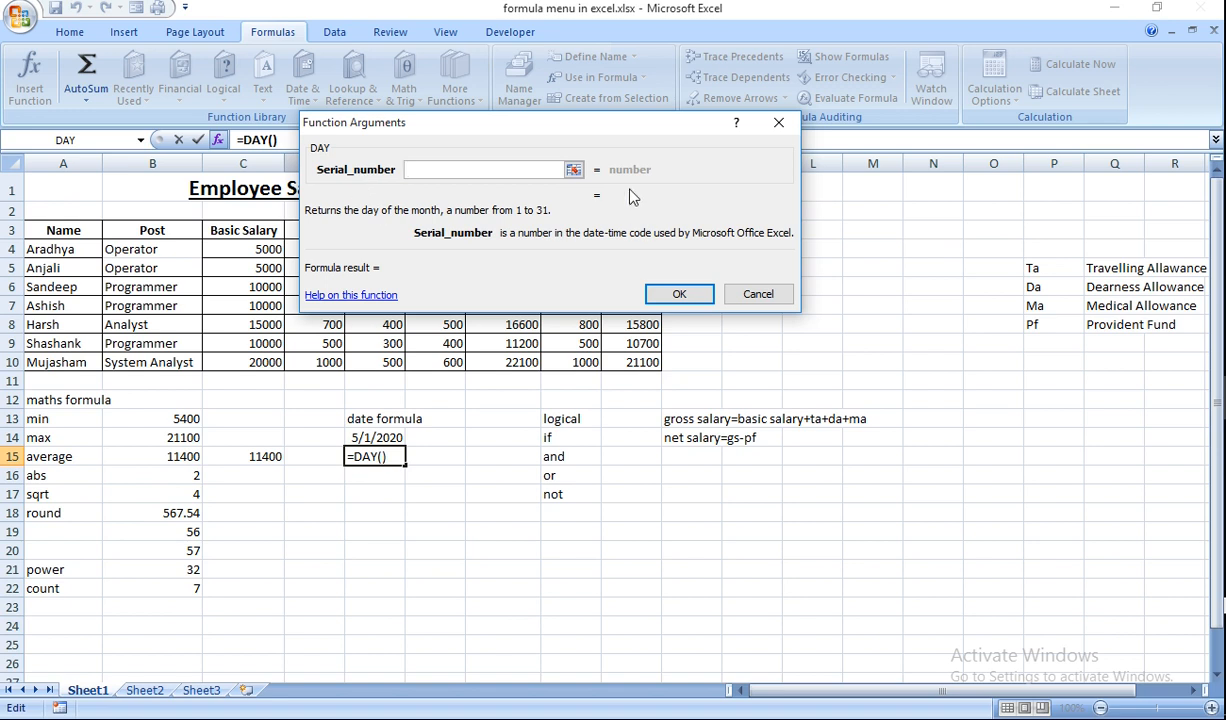
left_click(573, 170)
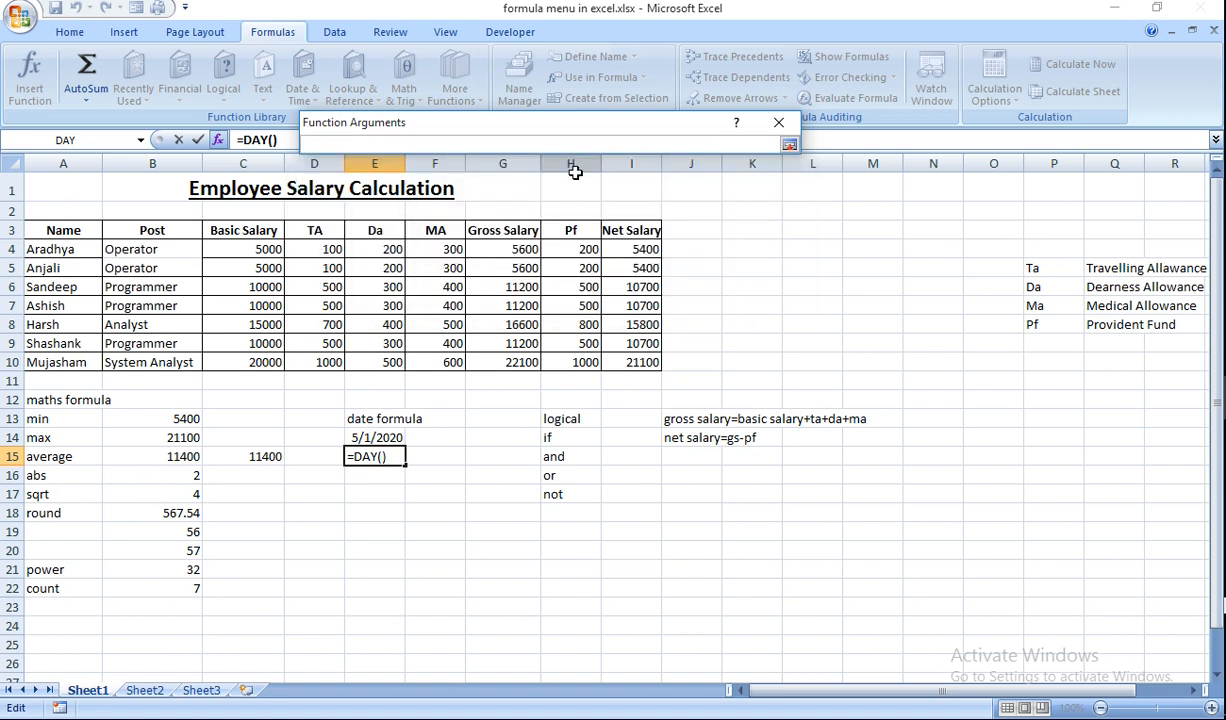
left_click(376, 437)
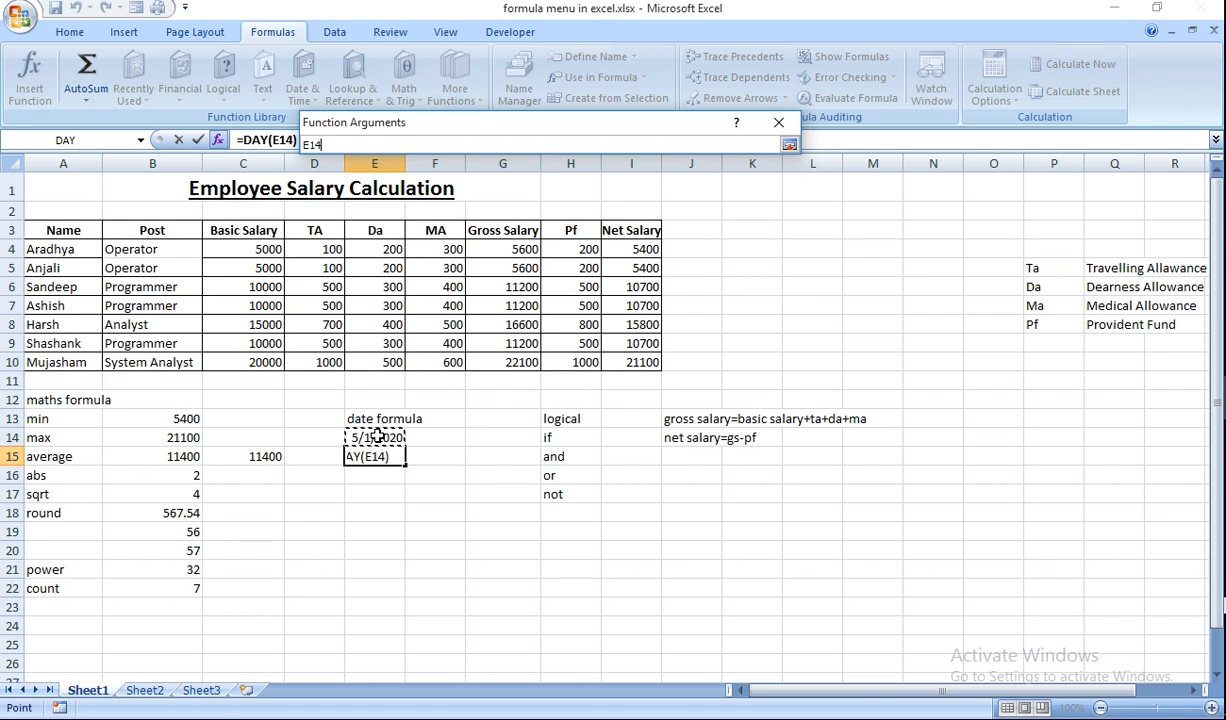
key("Return")
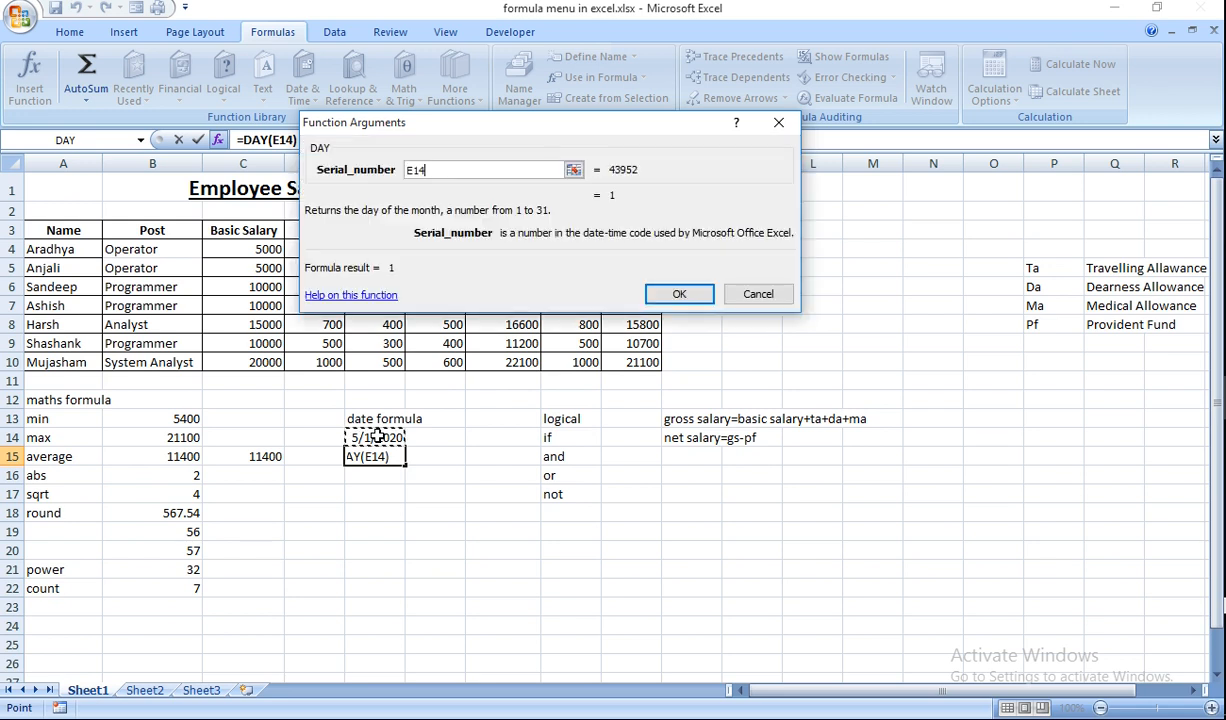
left_click(680, 294)
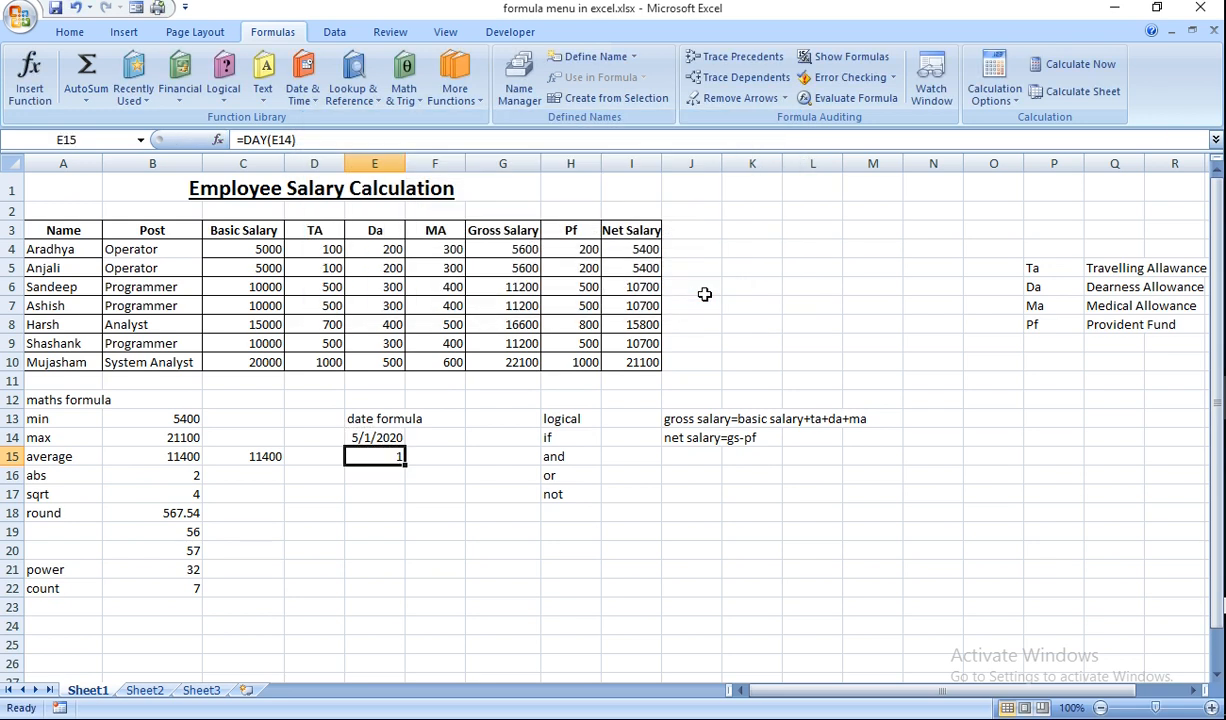
Insert a MONTH function in cell E16 that takes the date in E14 as its serial number
left_click(366, 479)
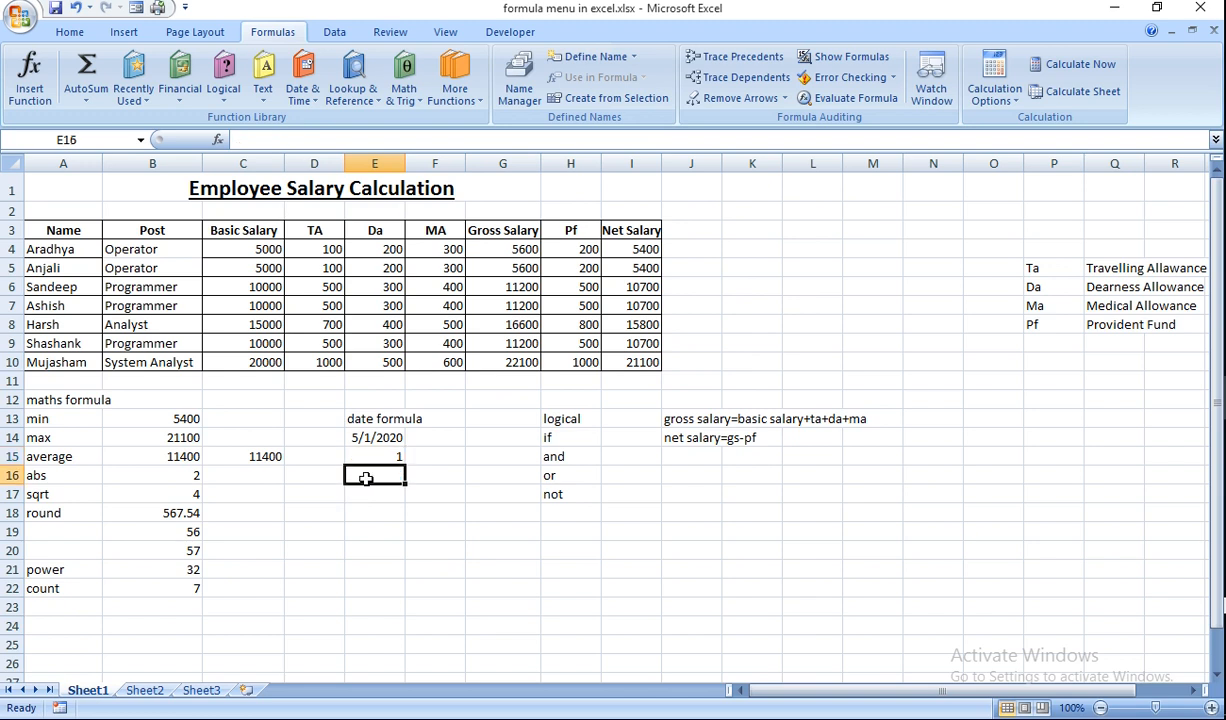
left_click(302, 96)
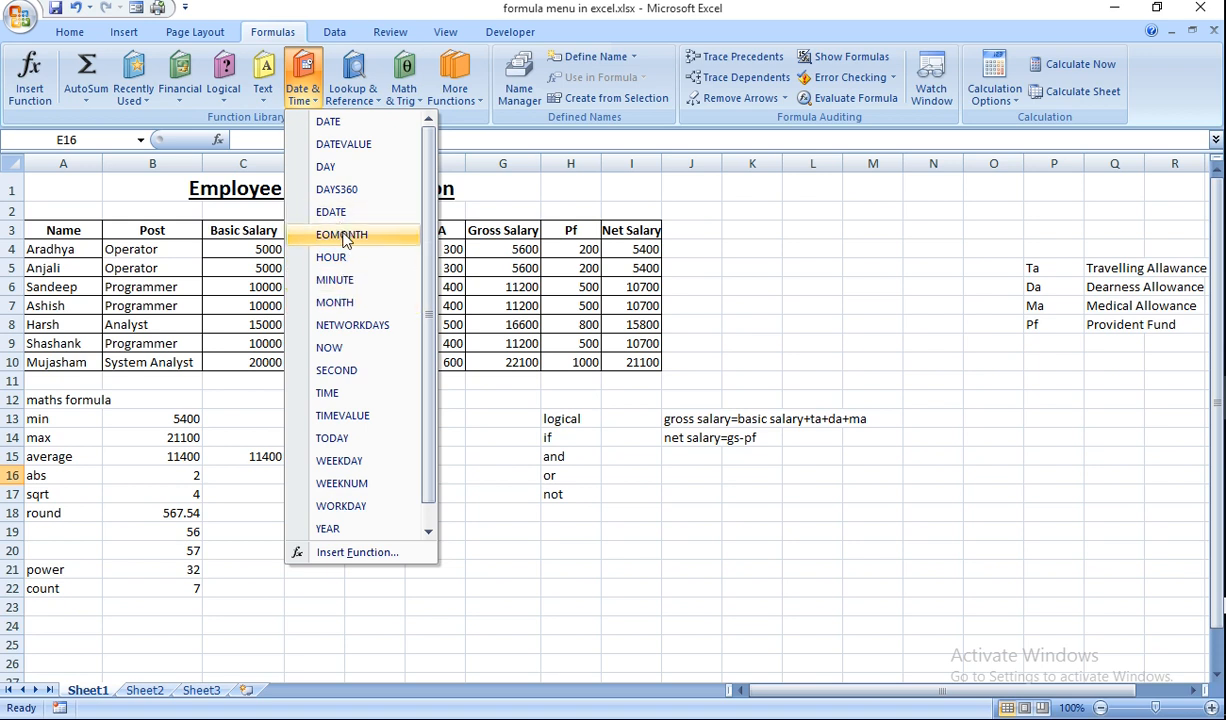
left_click(336, 302)
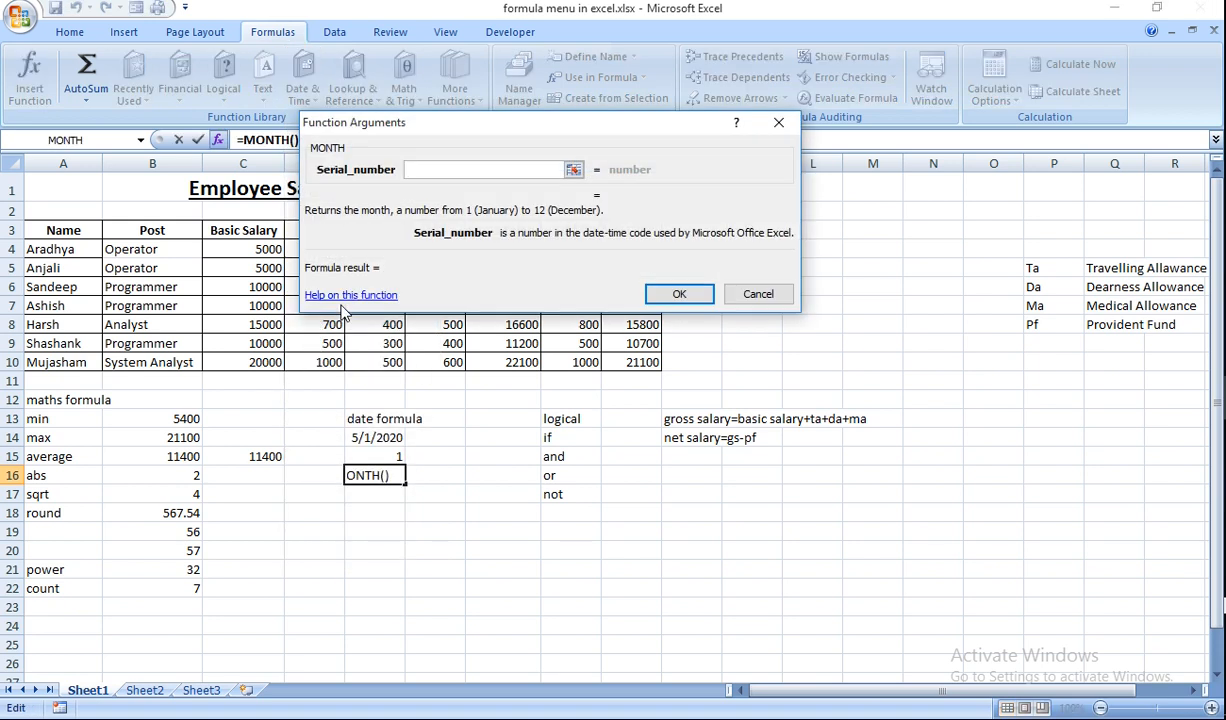
left_click(573, 169)
left_click(388, 438)
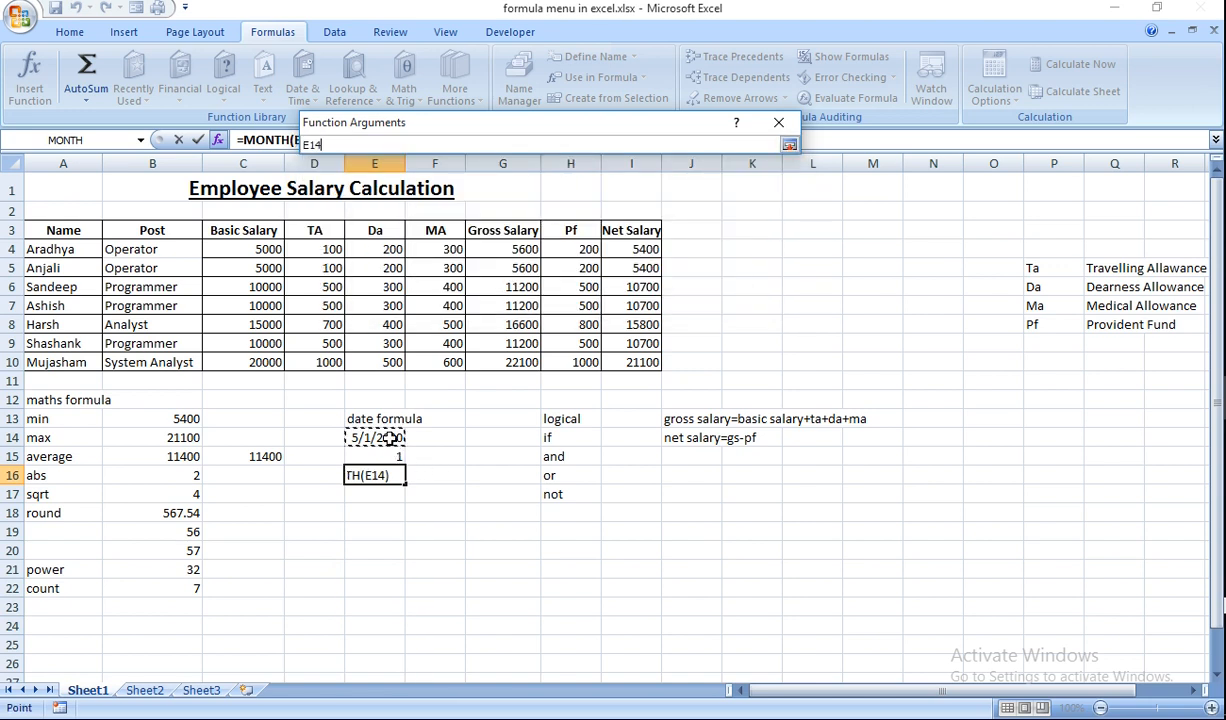
key("Return")
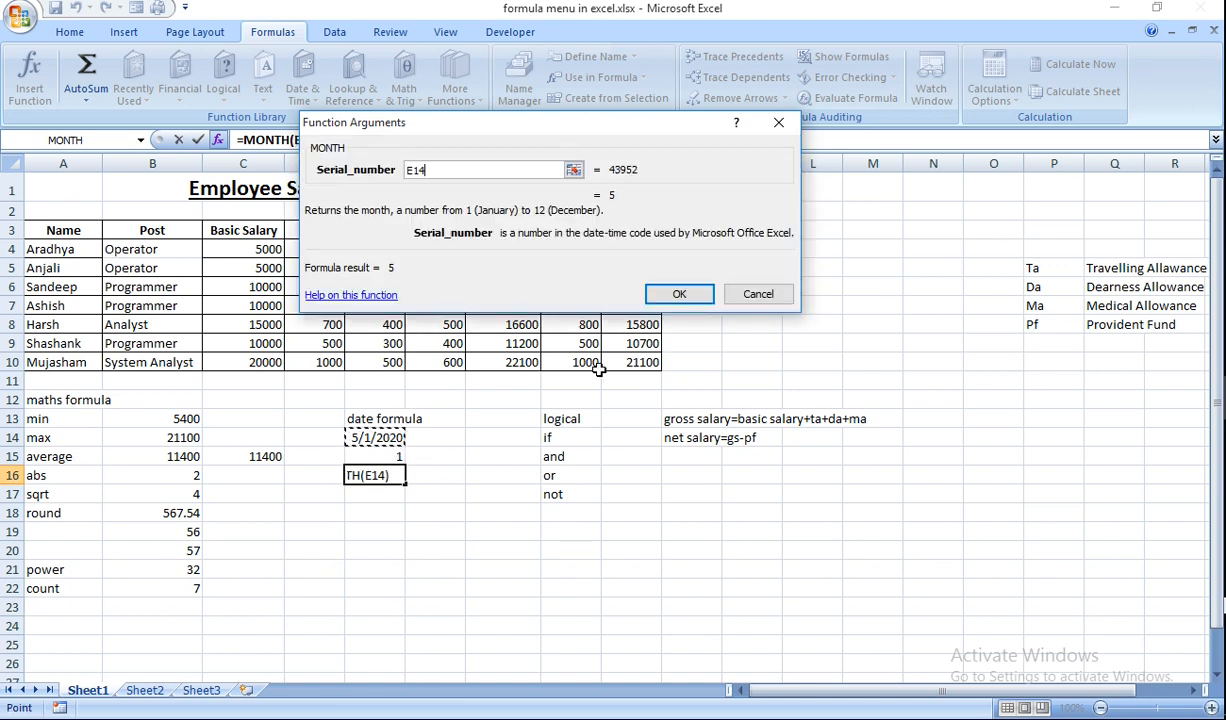
left_click(682, 293)
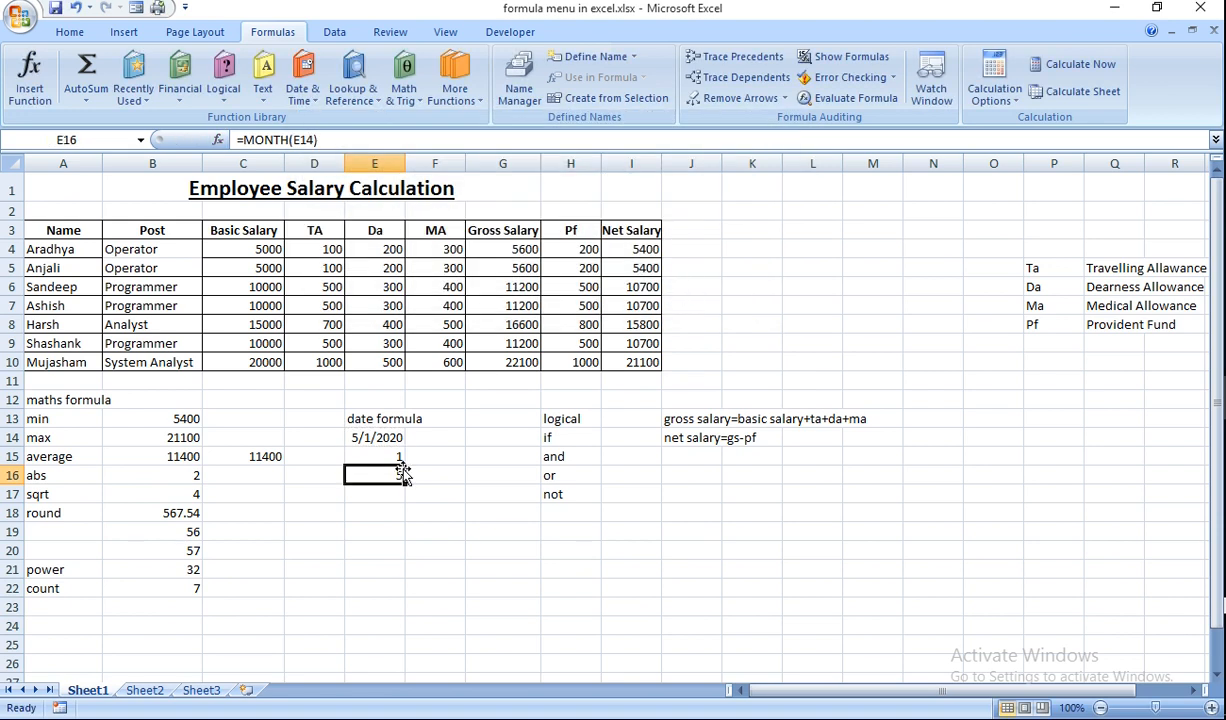
Insert a YEAR function in cell E17 that takes the date in E14 as its serial number
left_click(386, 495)
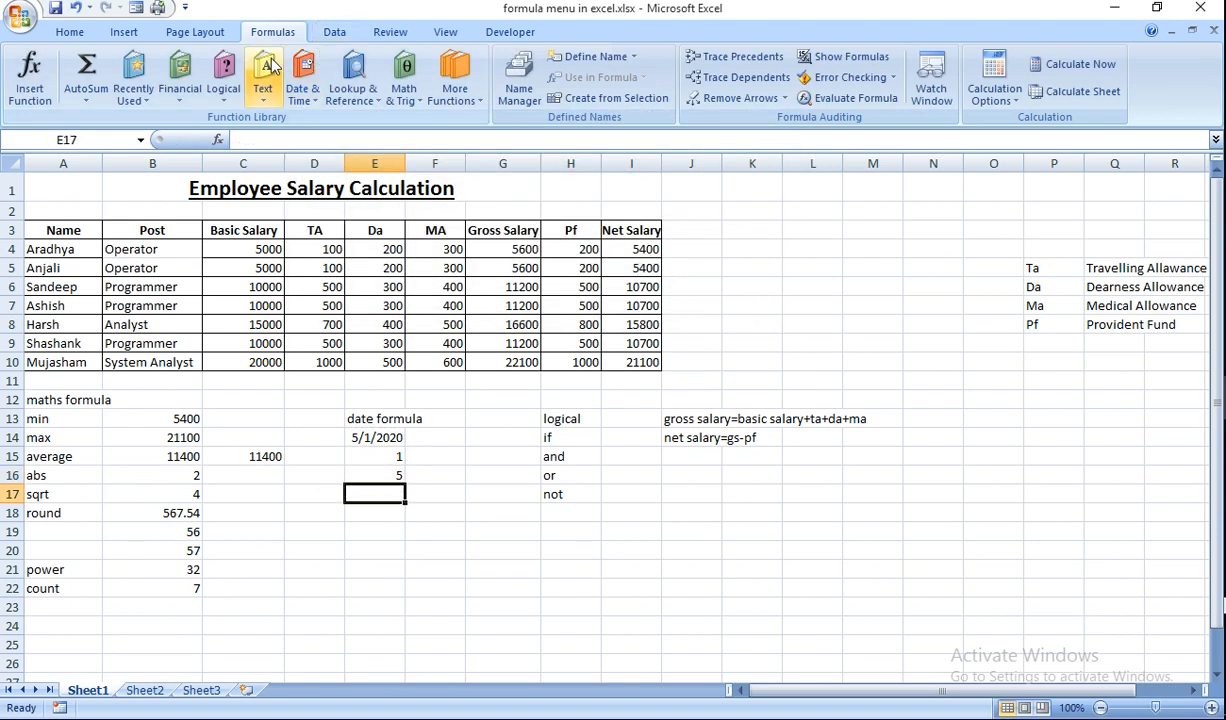
left_click(303, 88)
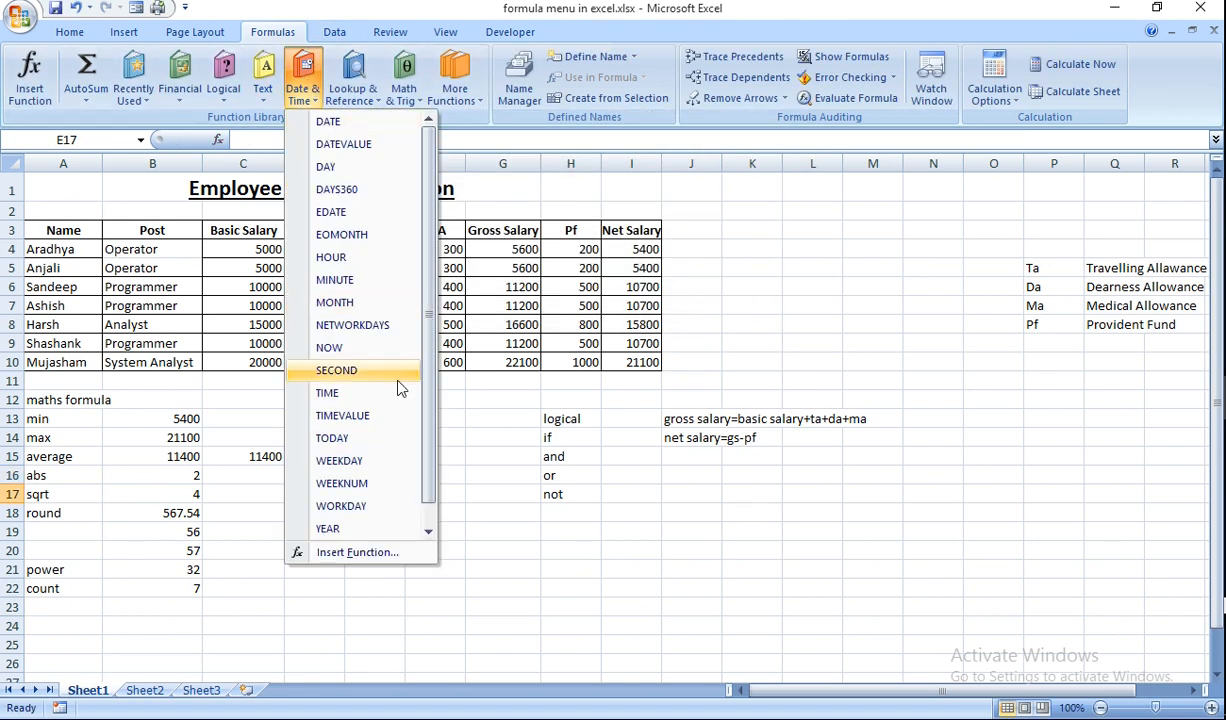
left_click(429, 531)
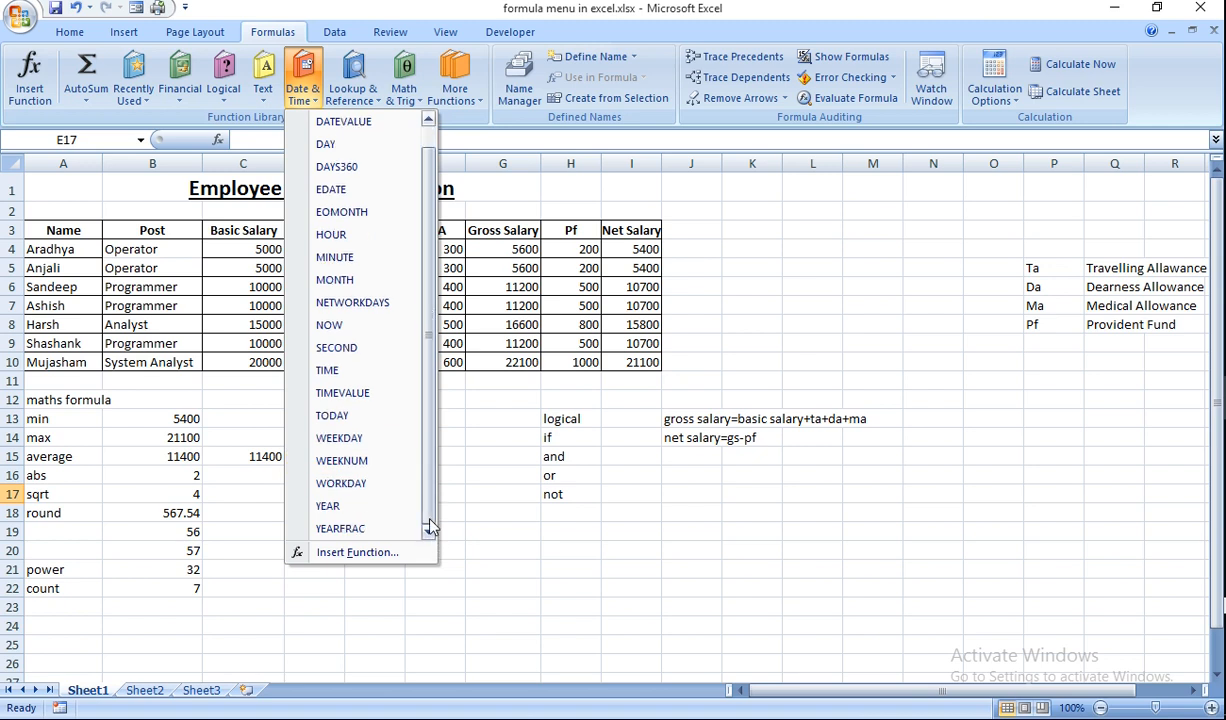
left_click(356, 508)
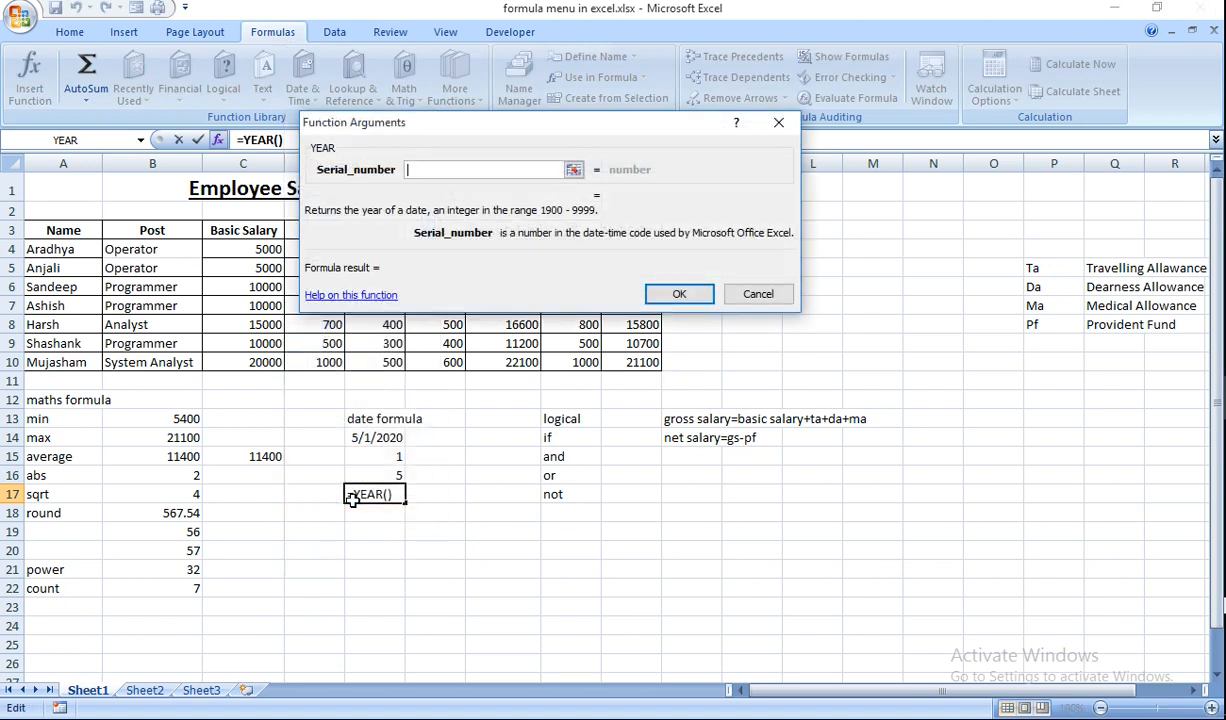
left_click(574, 170)
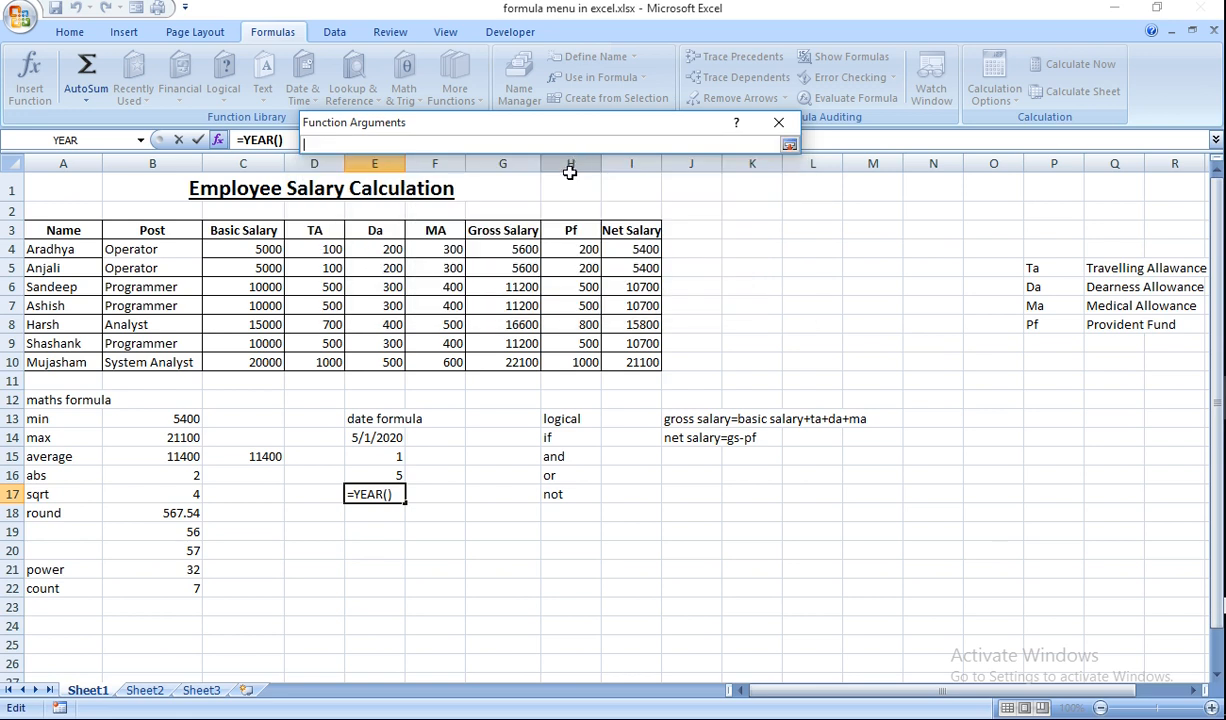
left_click(386, 440)
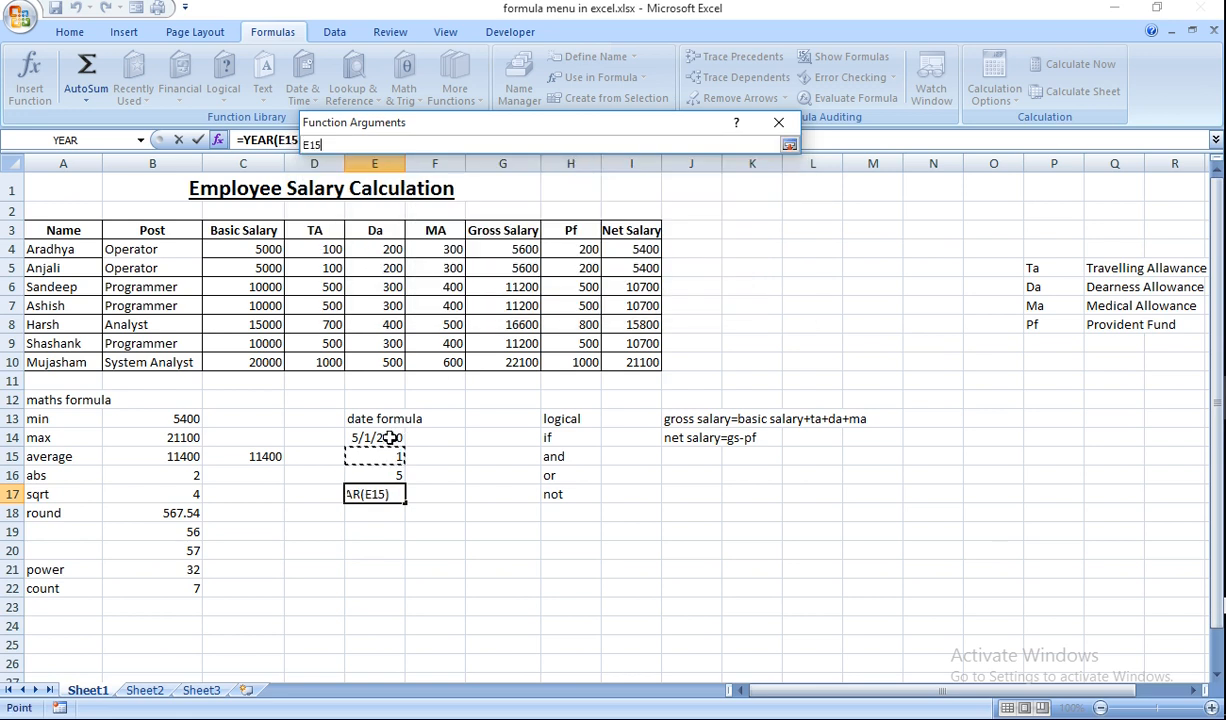
key("Return")
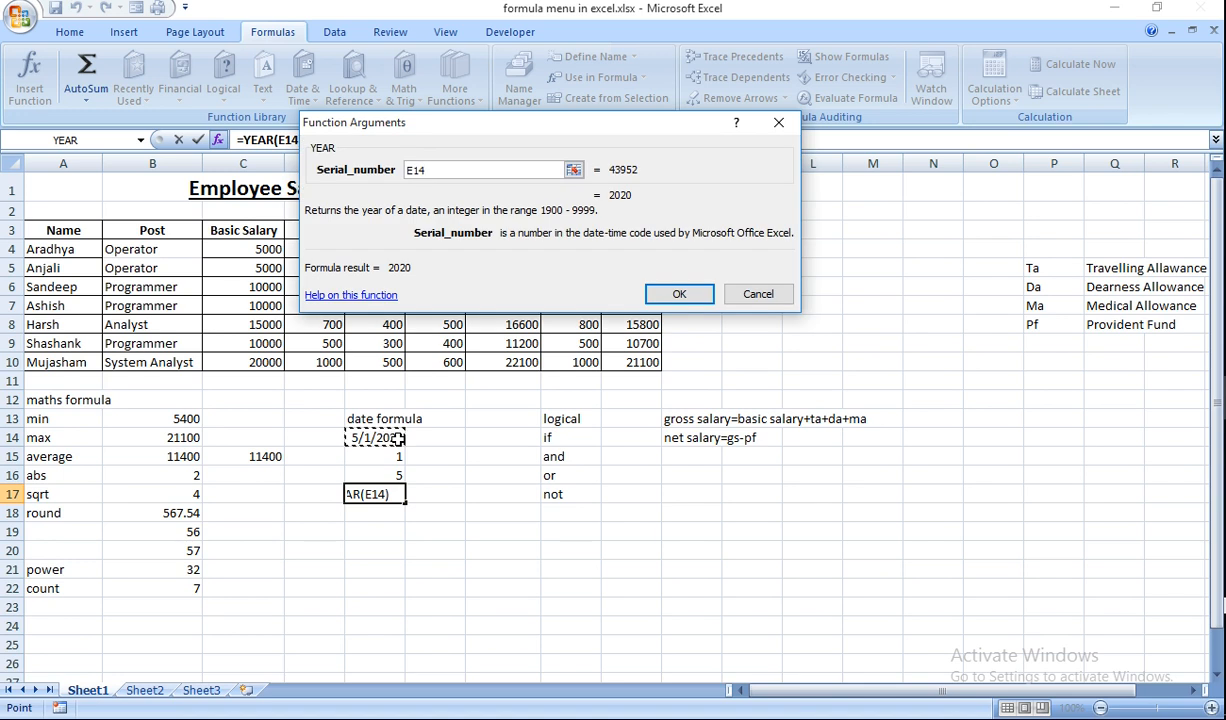
left_click(689, 296)
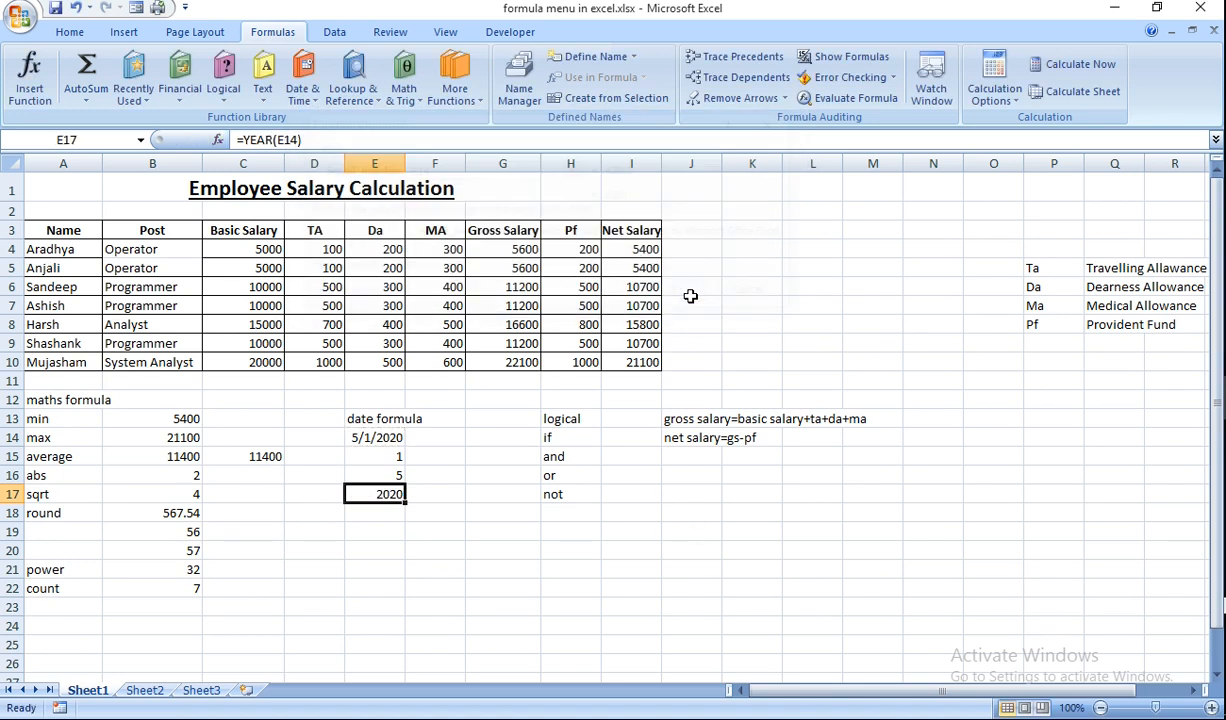
Enter the formula =today() in cell E18
left_click(378, 512)
type("=")
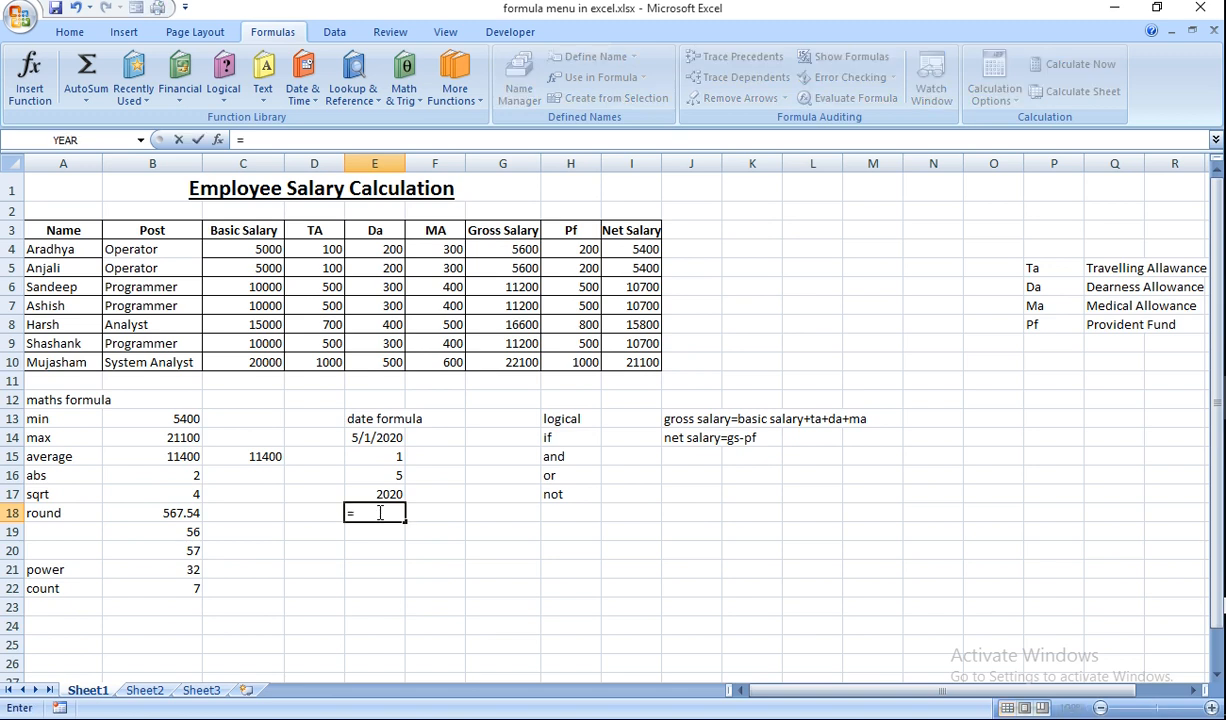
type("today()")
key("Return")
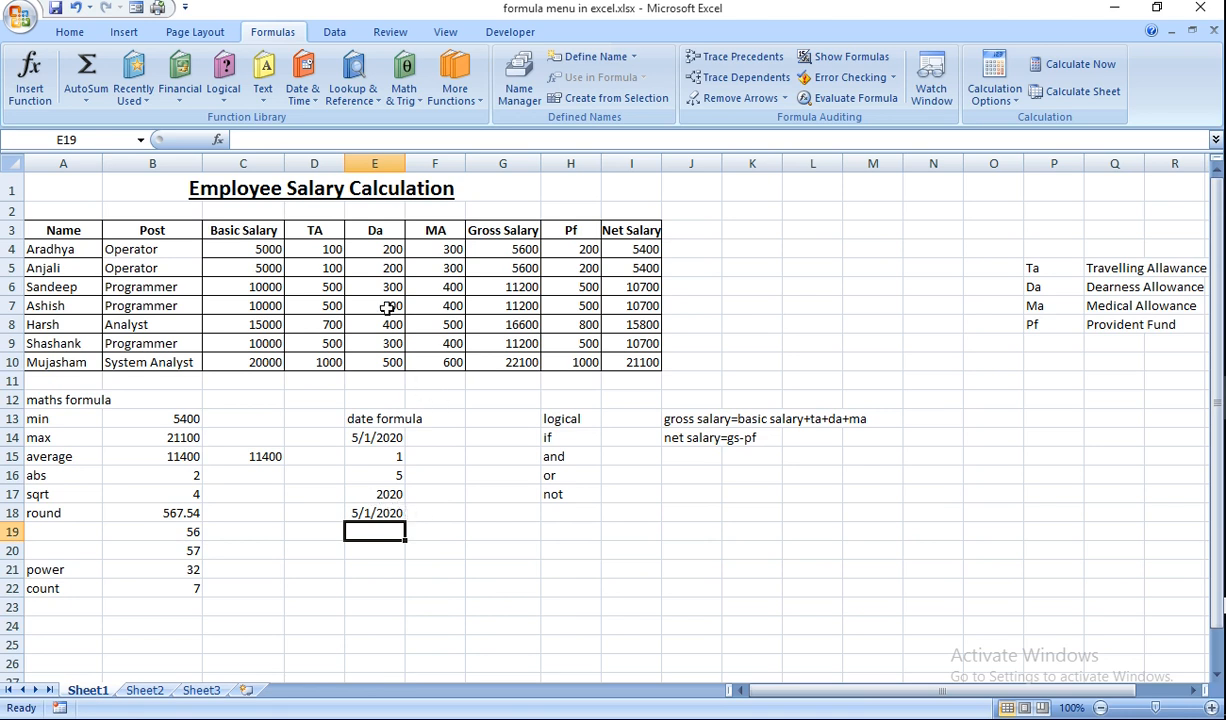
Insert a WEEKDAY function in cell E19 that takes the date in E14 as its serial number
left_click(310, 90)
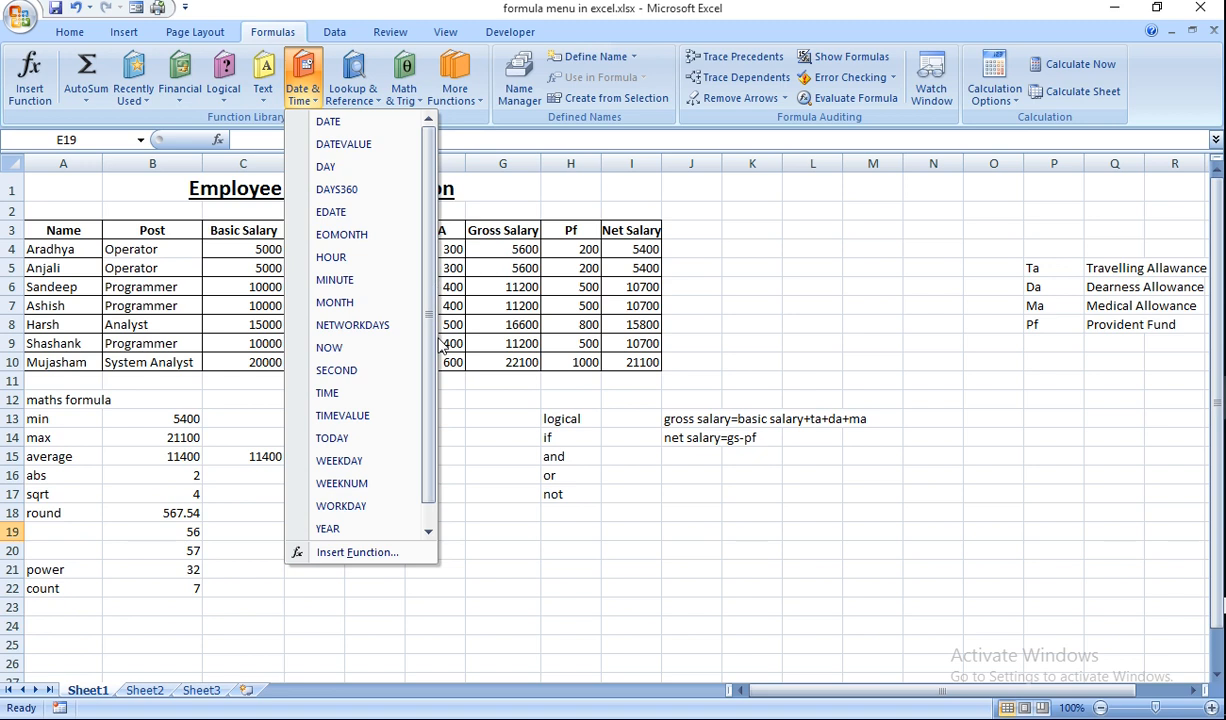
left_click(429, 532)
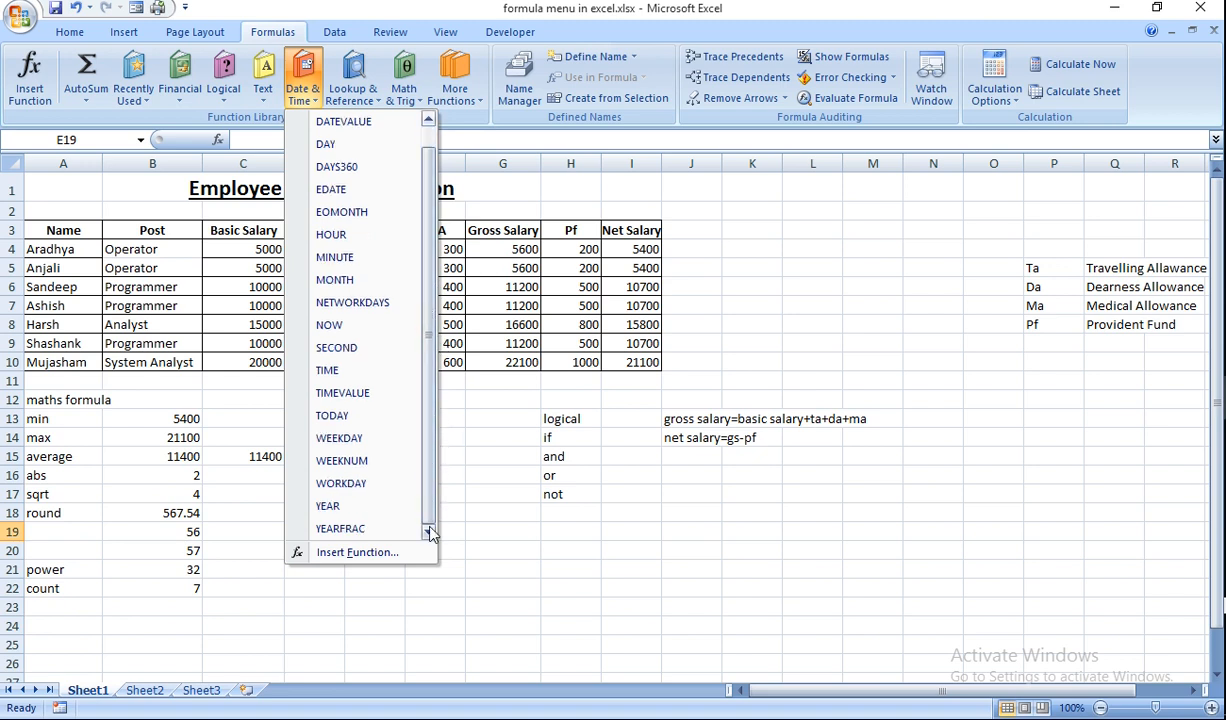
left_click(343, 442)
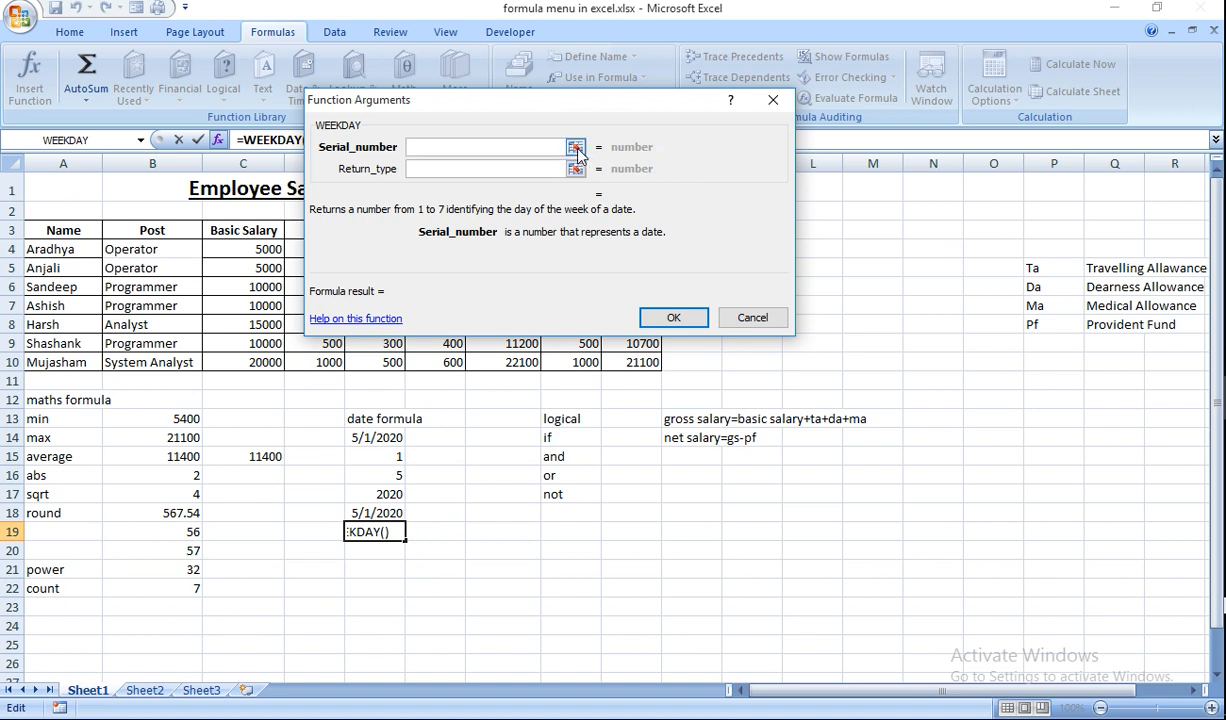
left_click(575, 148)
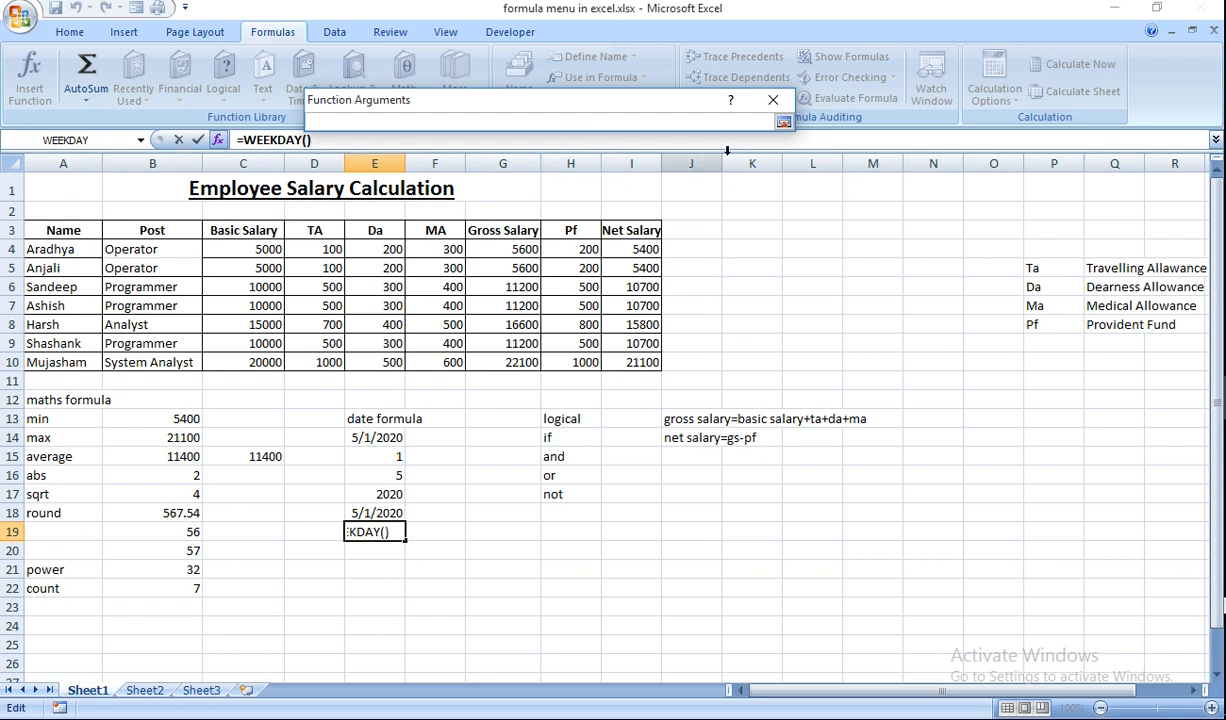
left_click(784, 122)
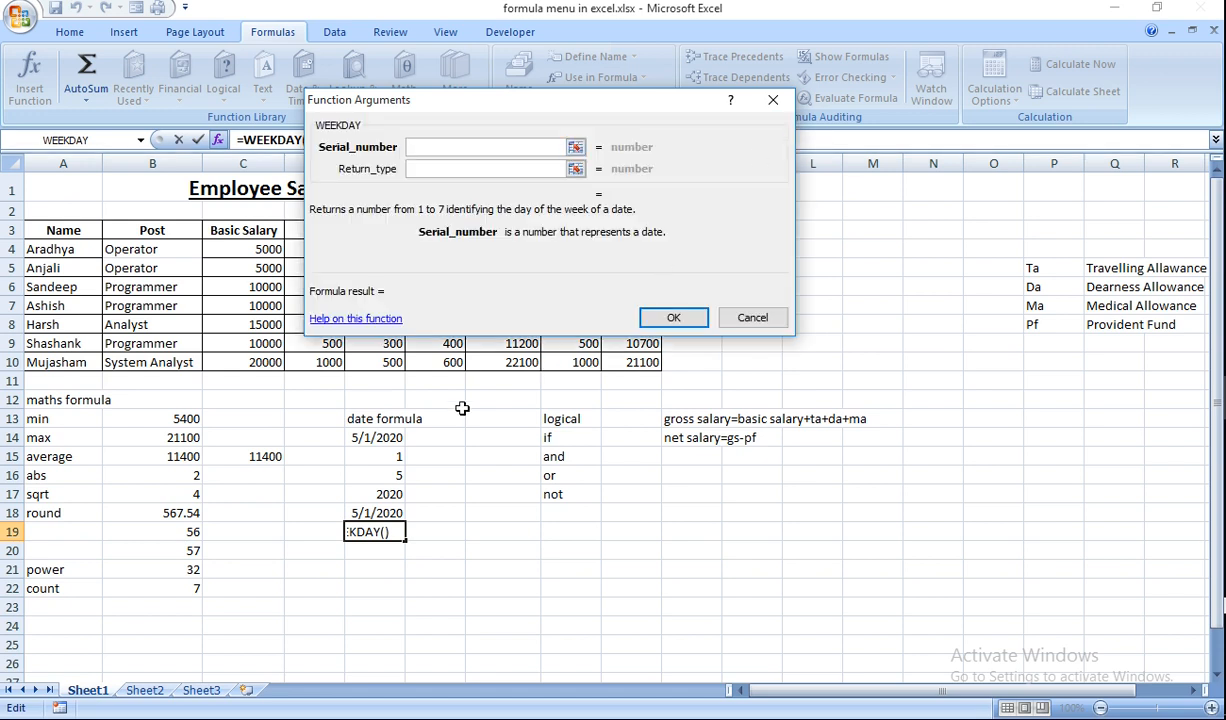
left_click(381, 437)
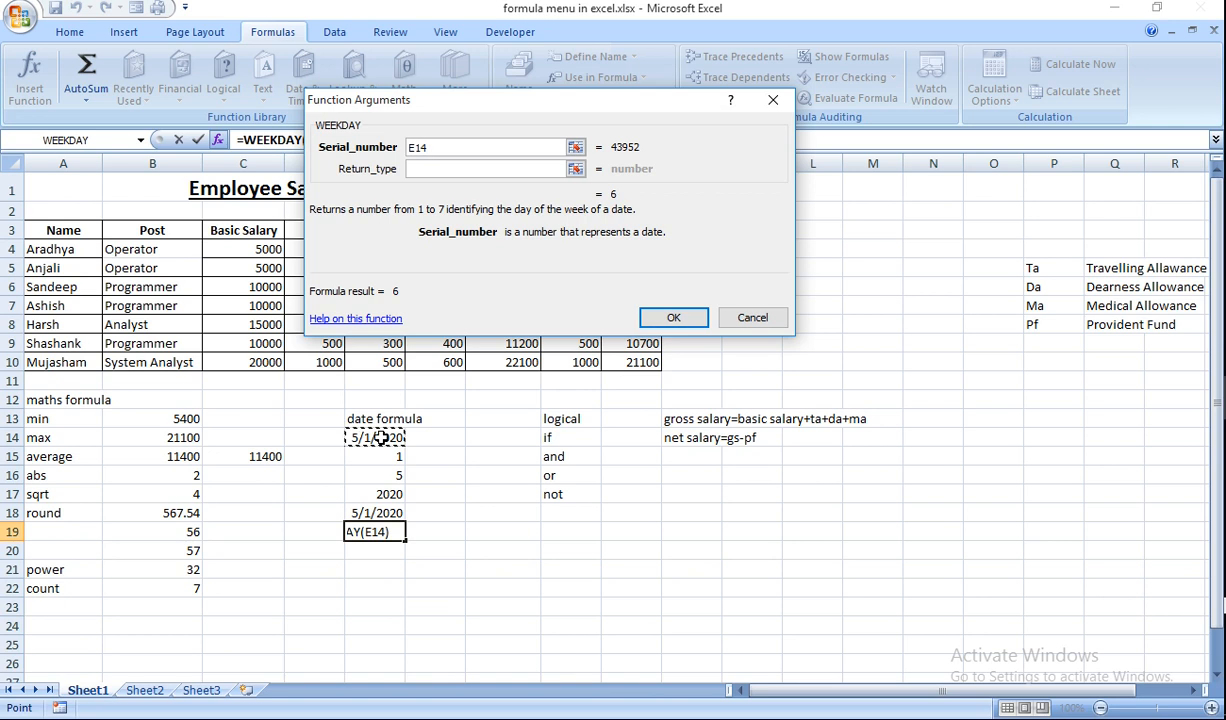
left_click(676, 318)
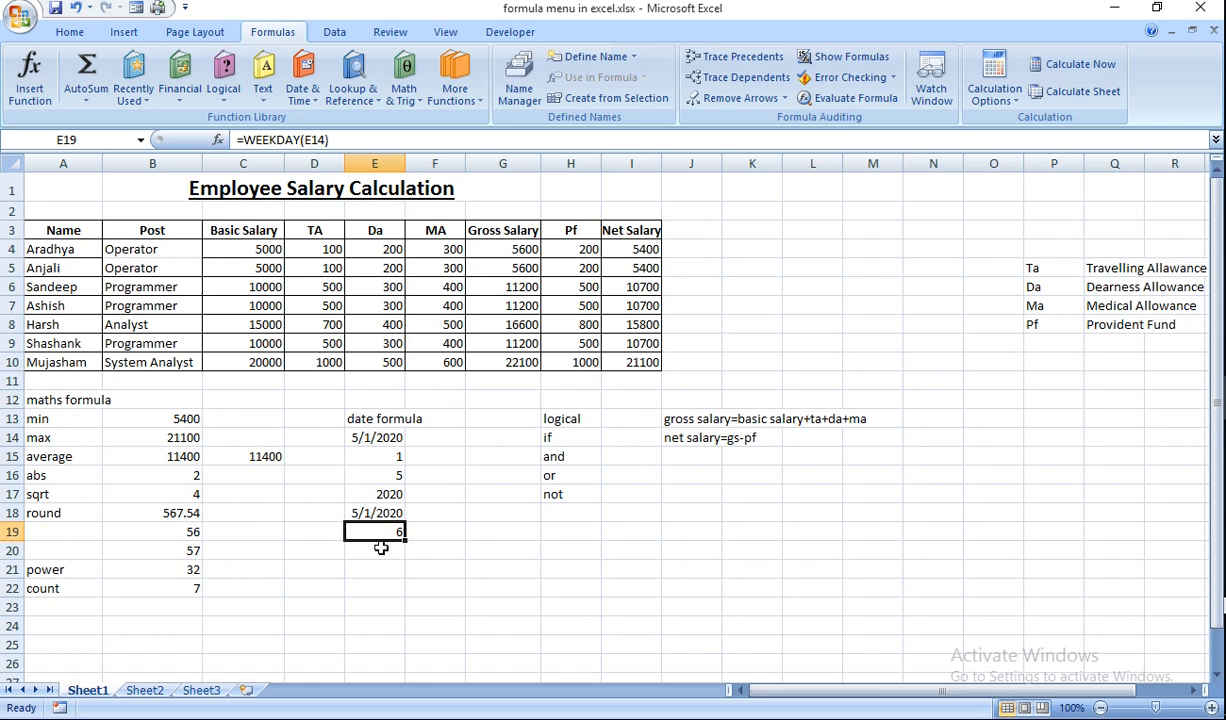
Insert a NOW function in cell E20
left_click(377, 549)
left_click(302, 90)
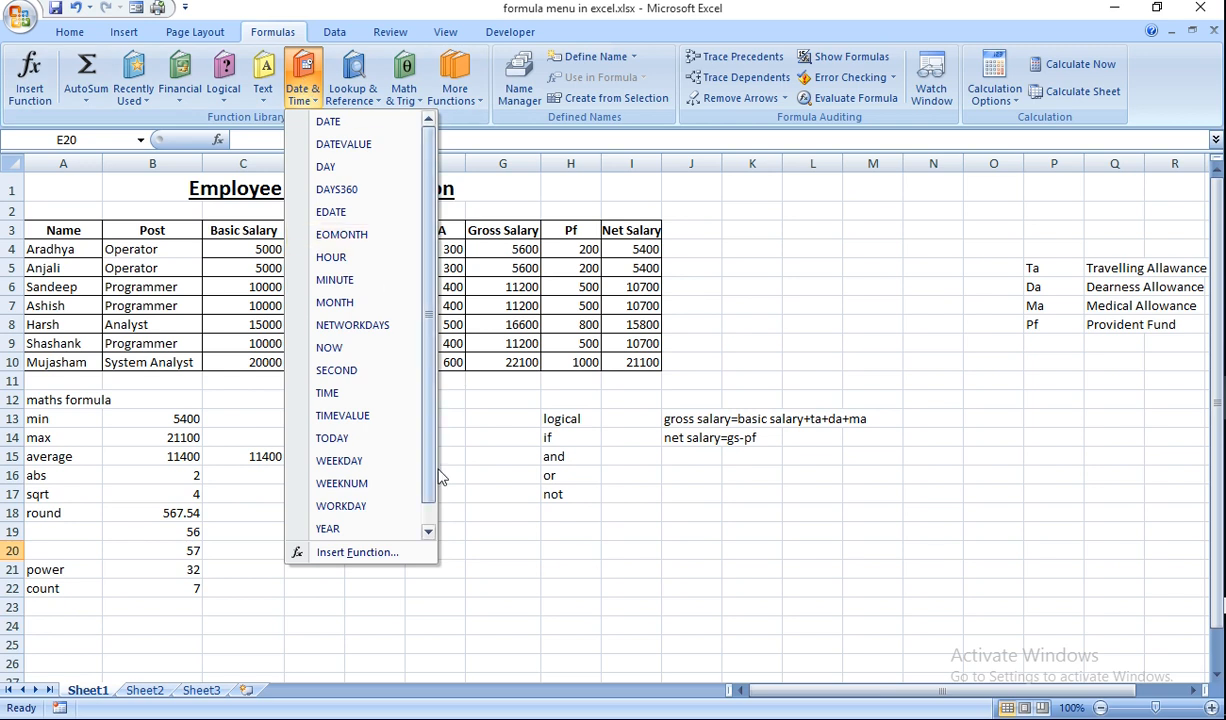
left_click(428, 531)
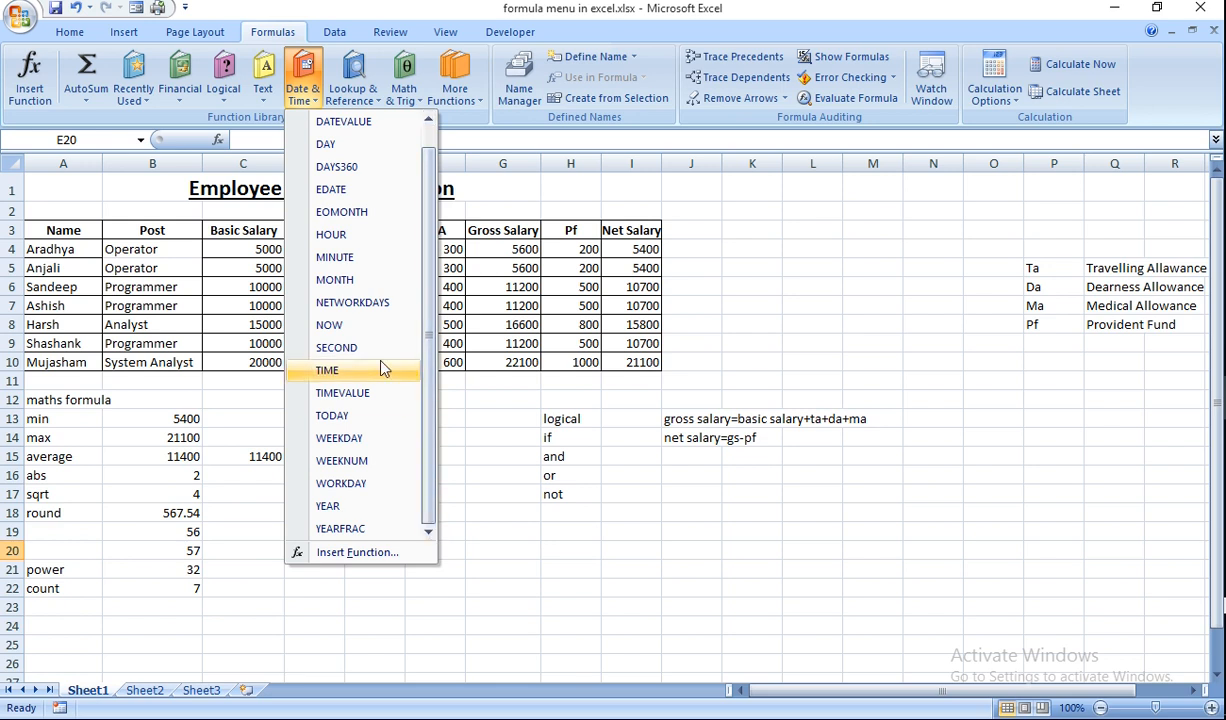
left_click(330, 325)
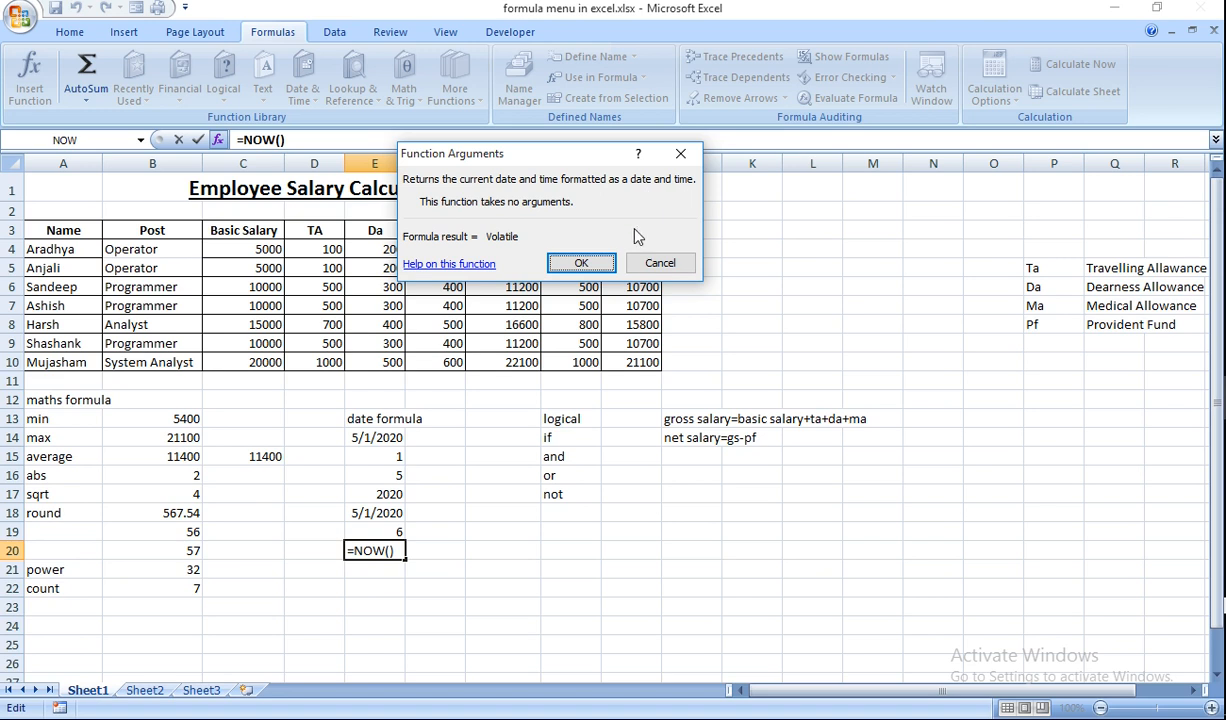
left_click(581, 265)
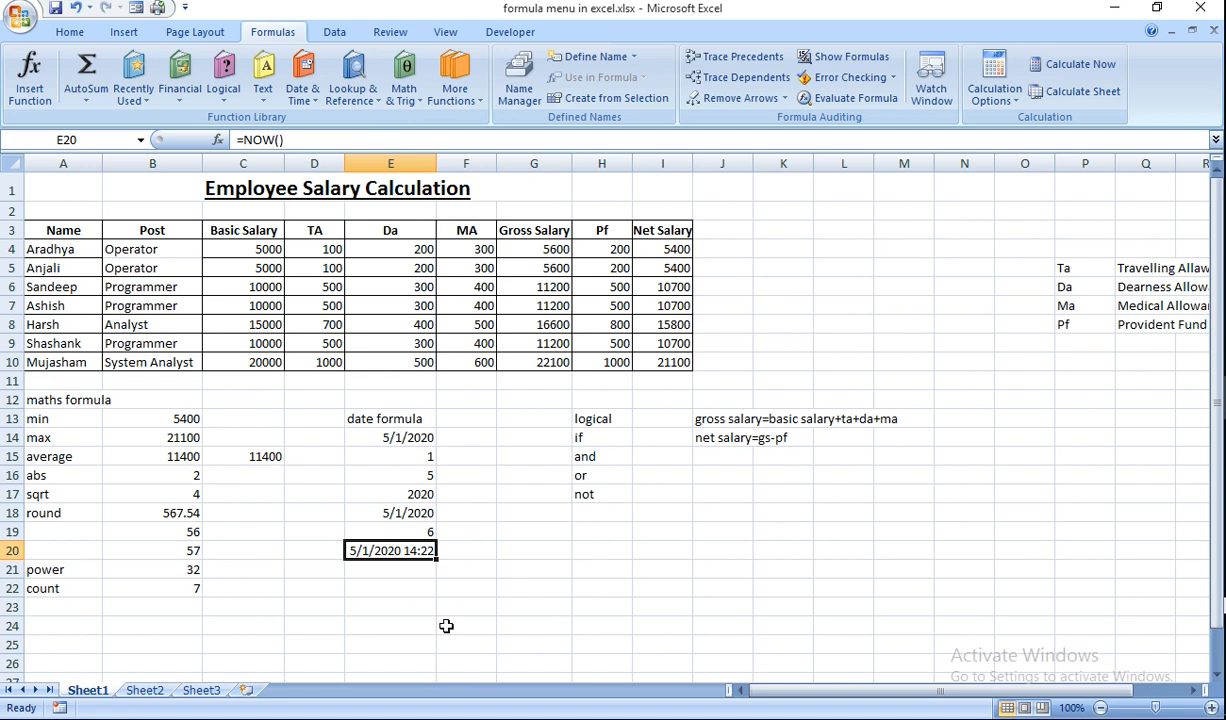
Insert an HOUR function in cell E21 that takes the date and time in E20 as its serial number
left_click(395, 580)
left_click(397, 567)
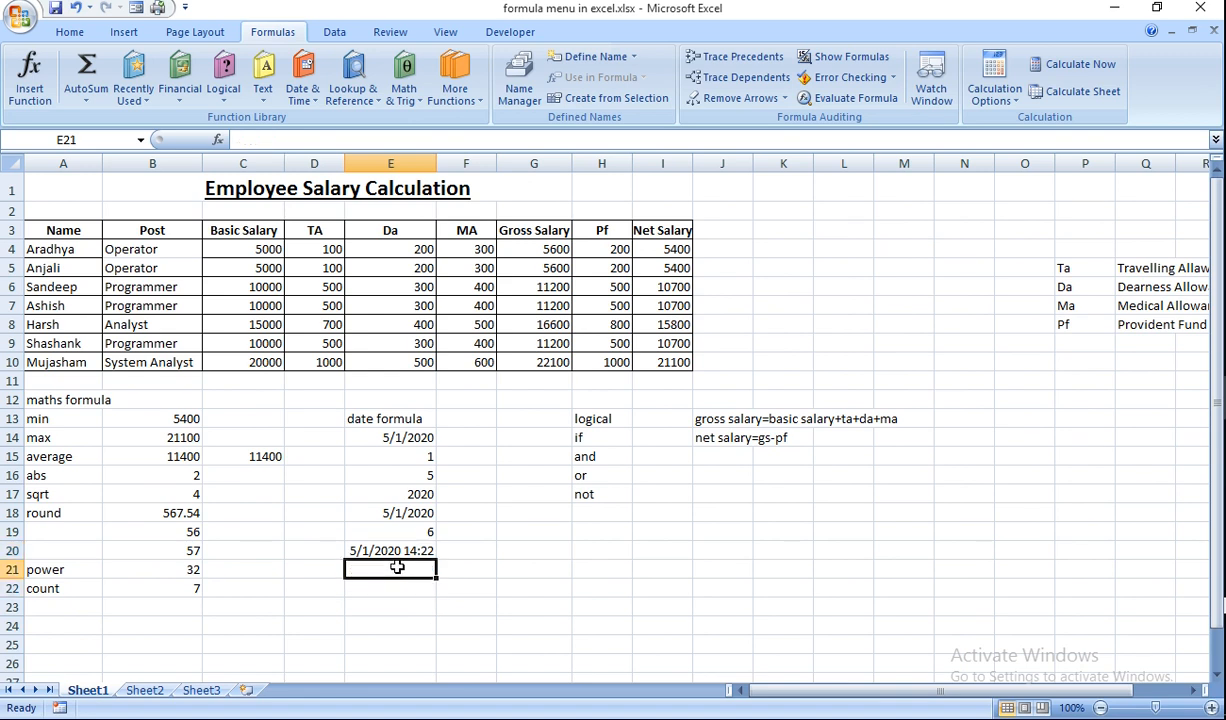
left_click(302, 90)
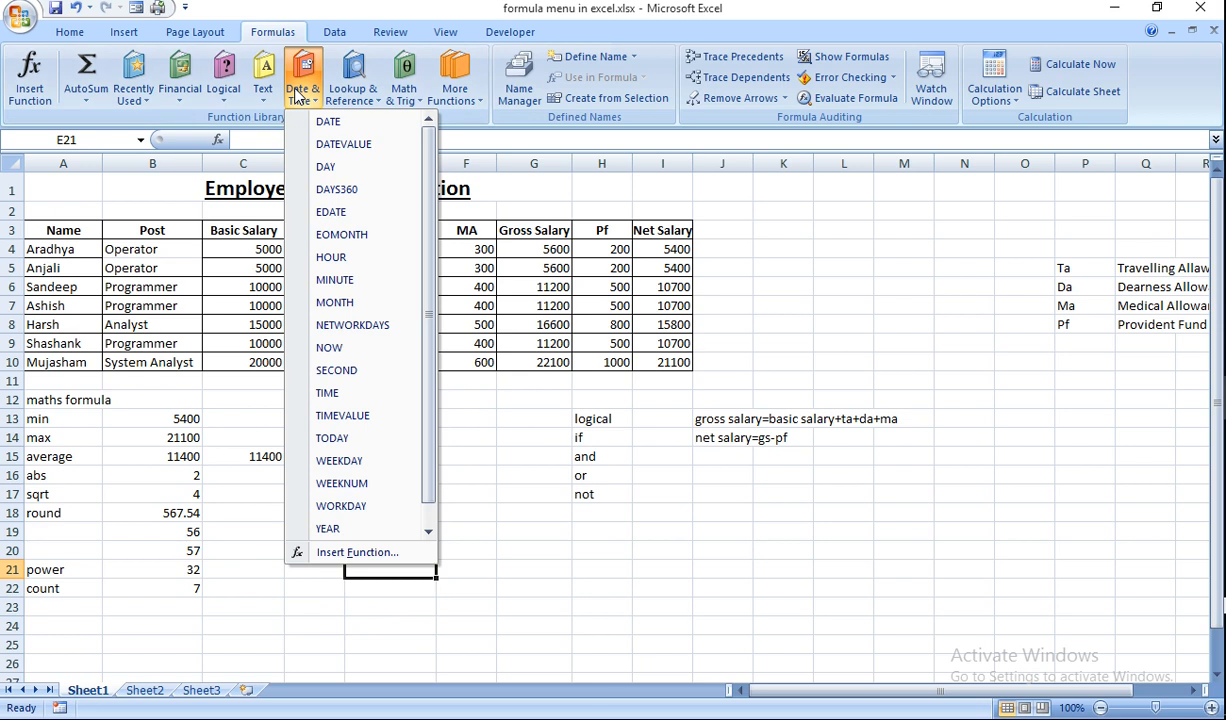
left_click(361, 262)
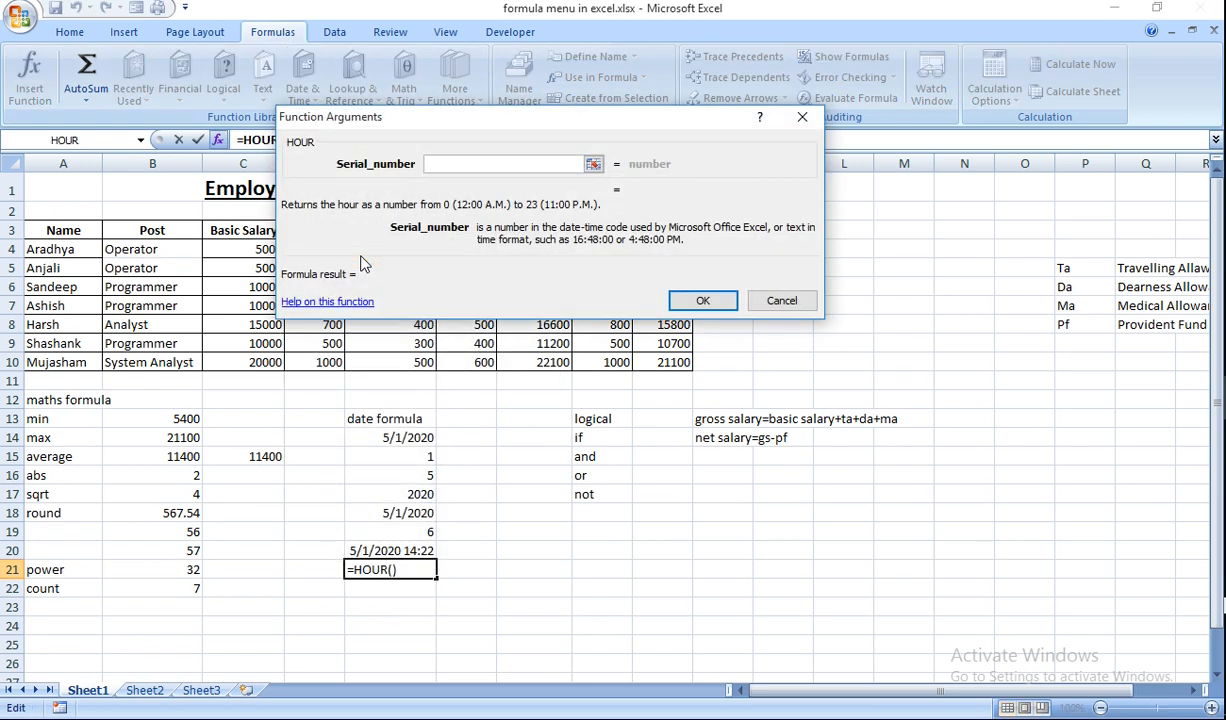
left_click(593, 164)
left_click(417, 551)
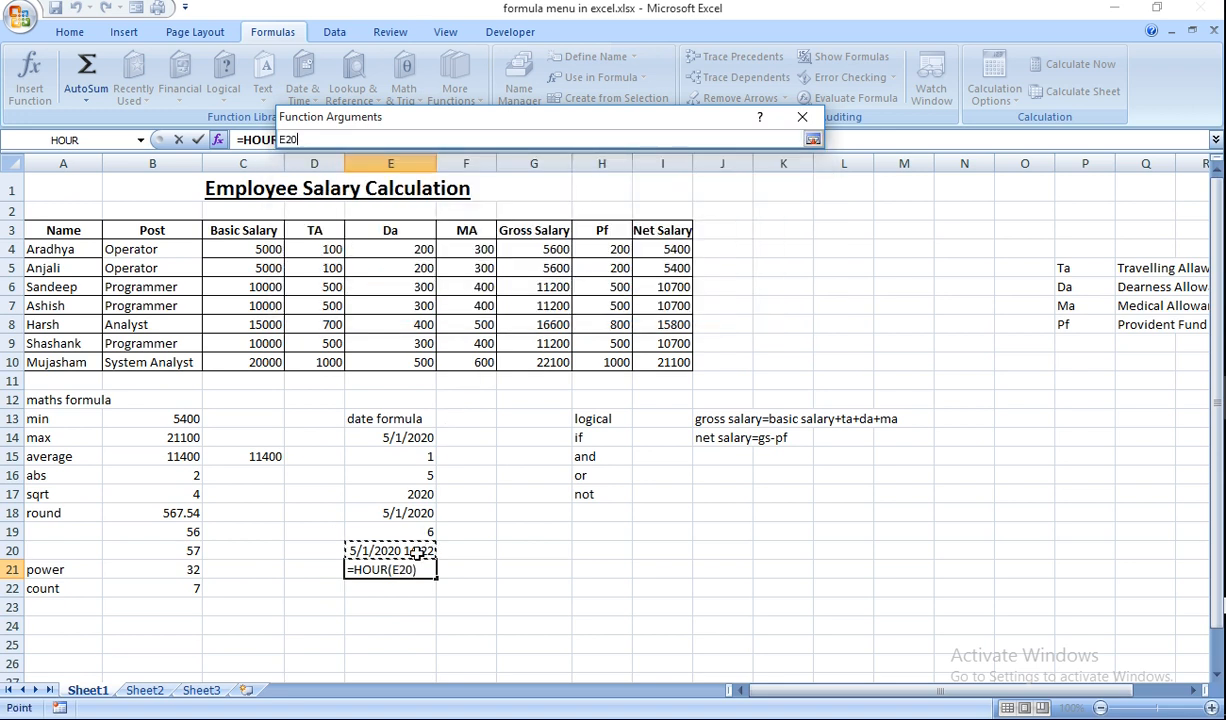
key("Return")
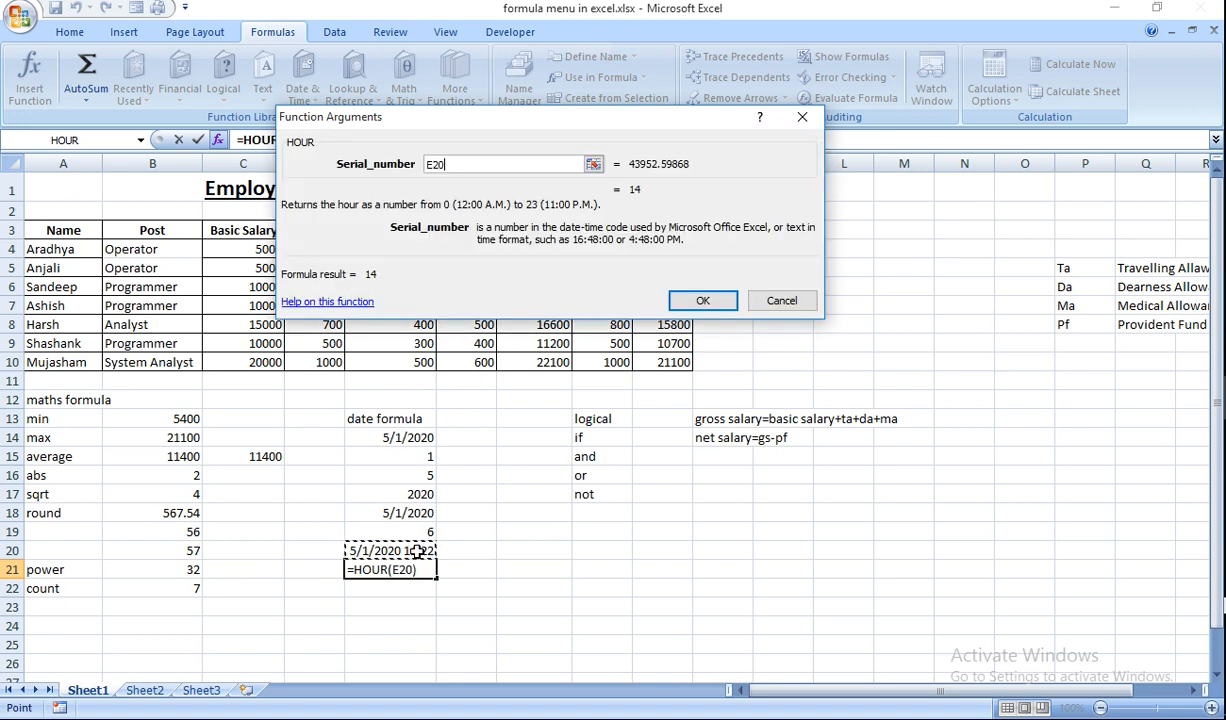
left_click(701, 298)
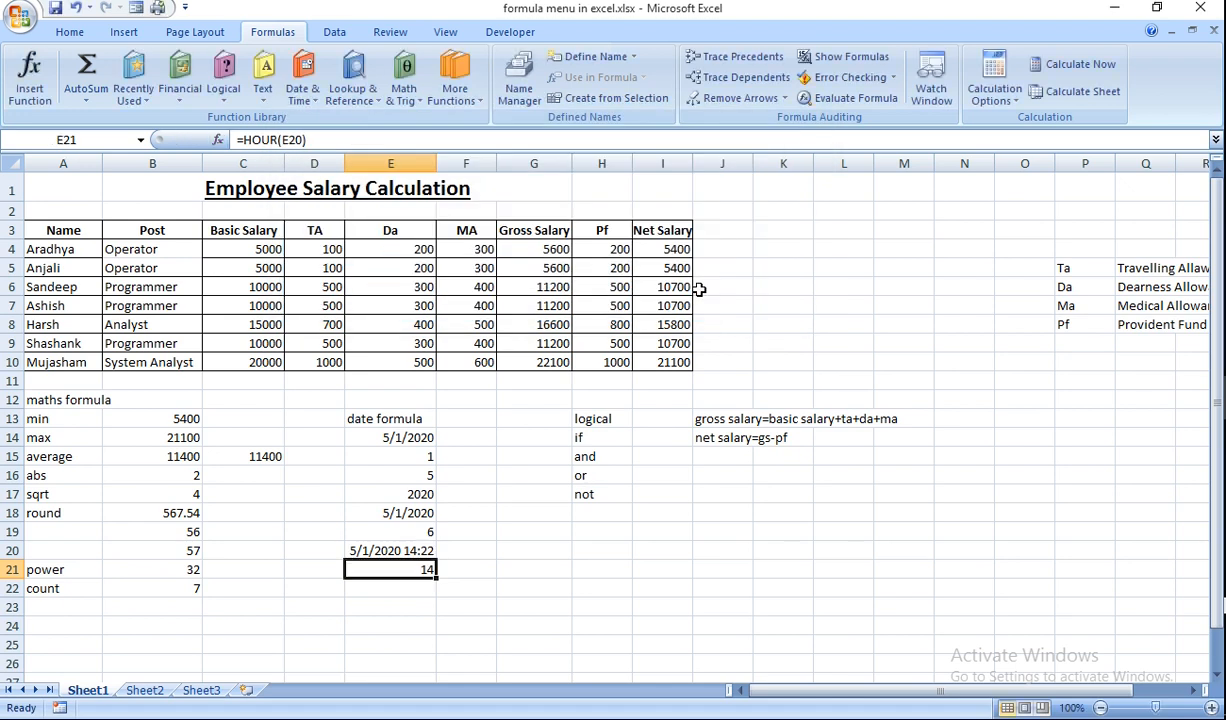
Insert a MINUTE function in cell E22 that takes the date and time in E20 as its serial number
left_click(391, 590)
left_click(308, 96)
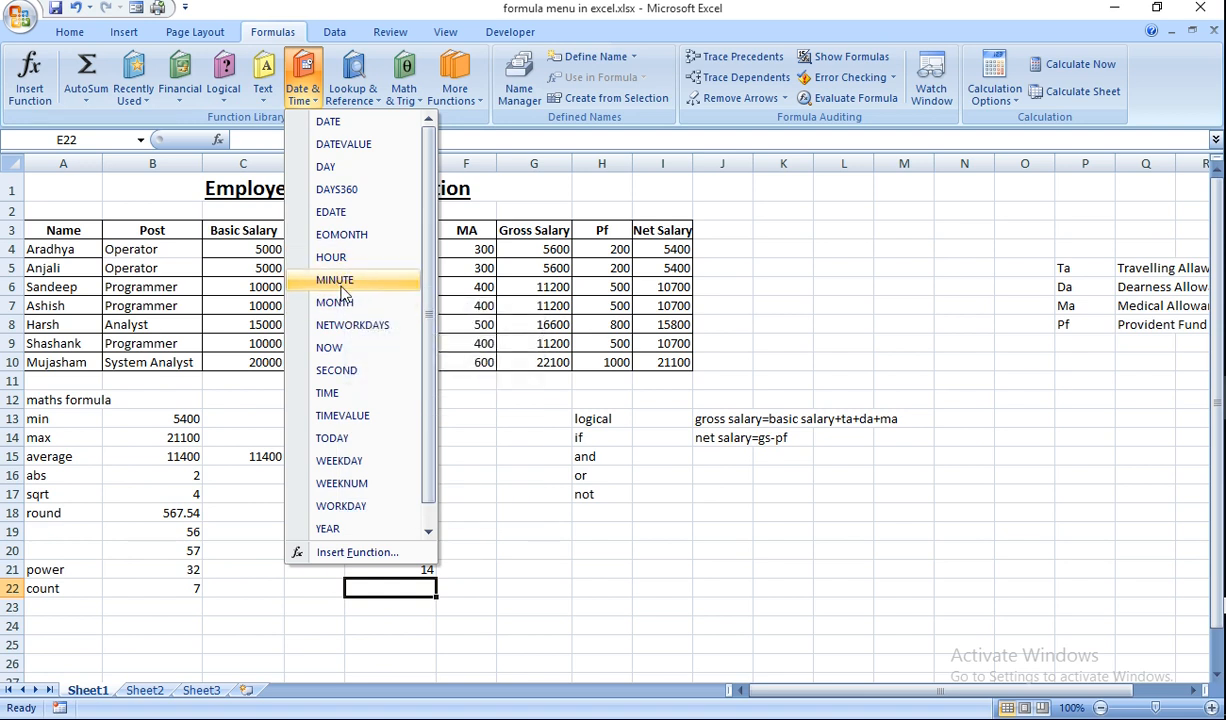
left_click(352, 283)
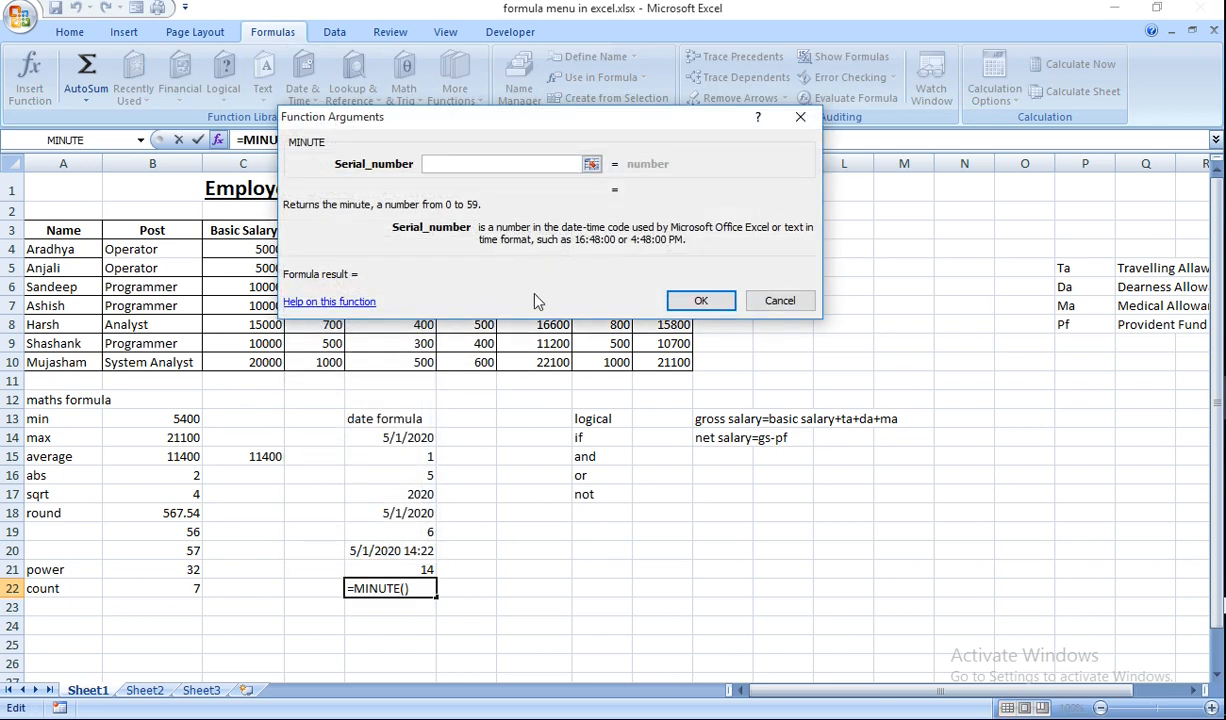
left_click(591, 163)
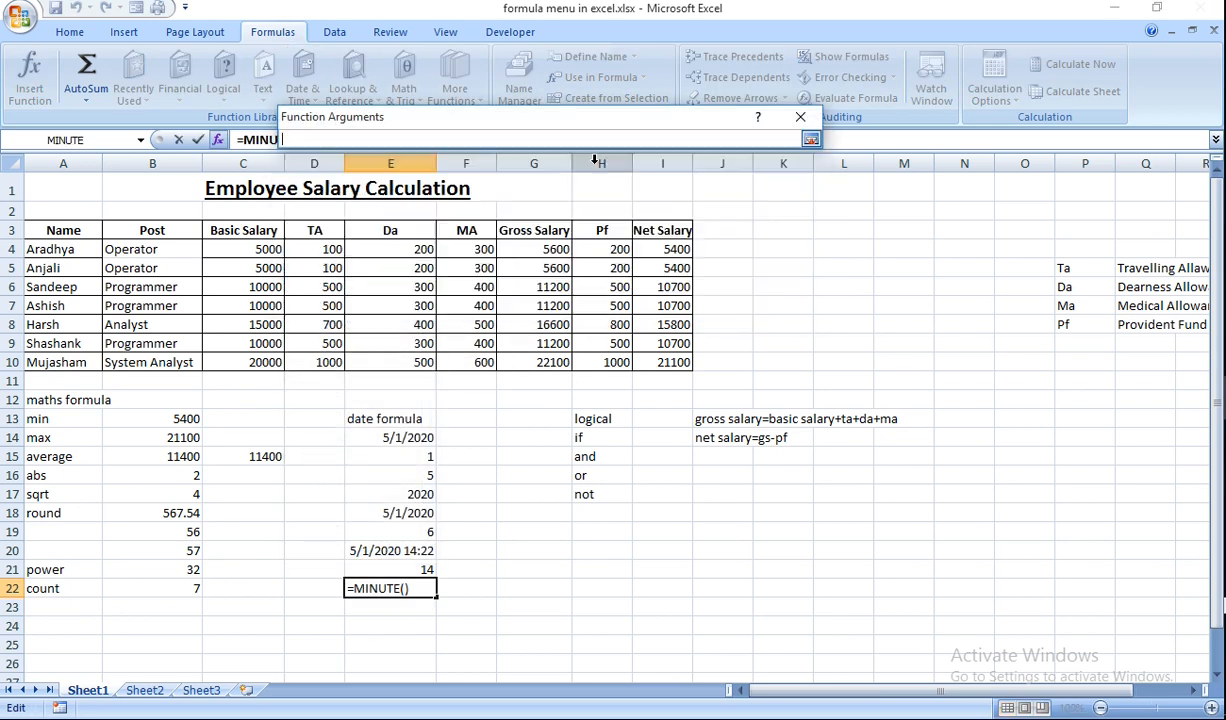
left_click(400, 553)
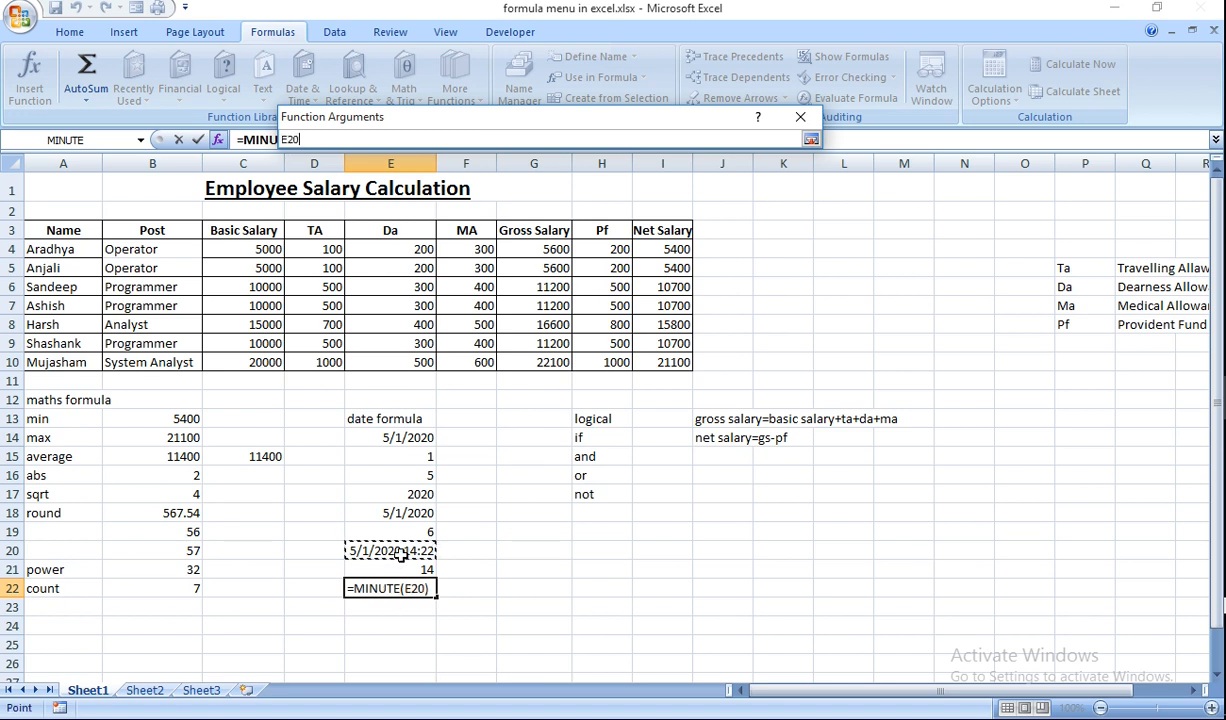
left_click(811, 139)
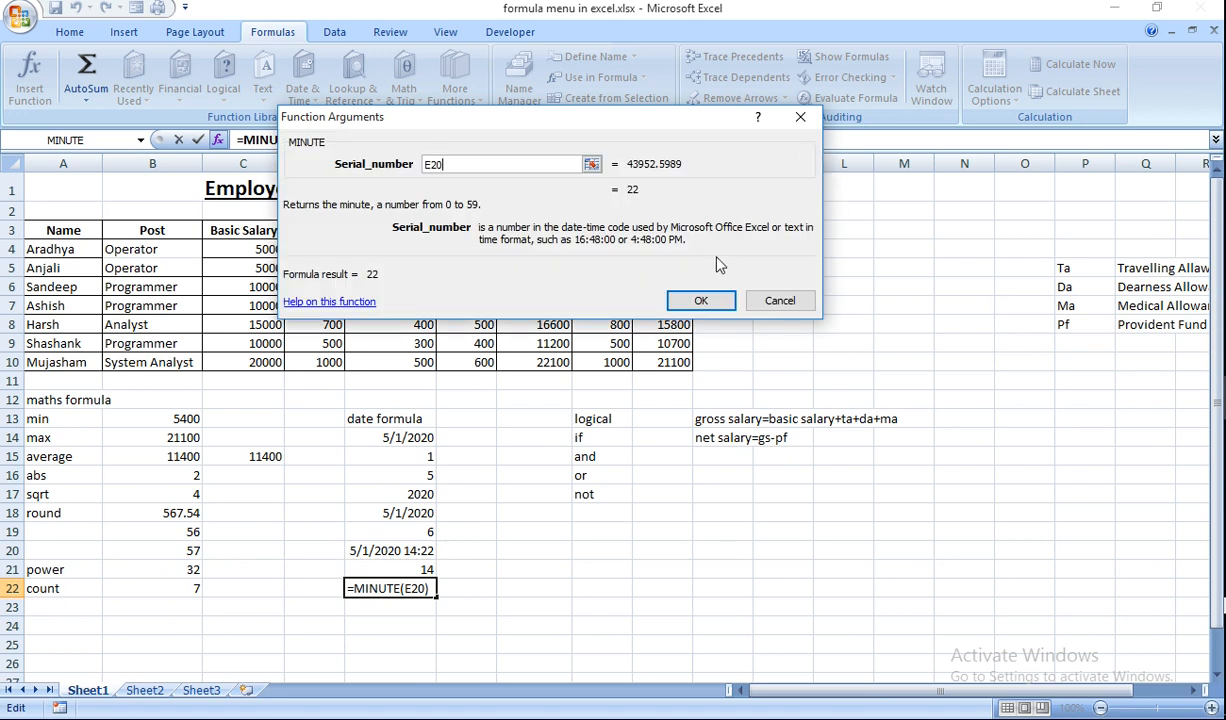
left_click(698, 301)
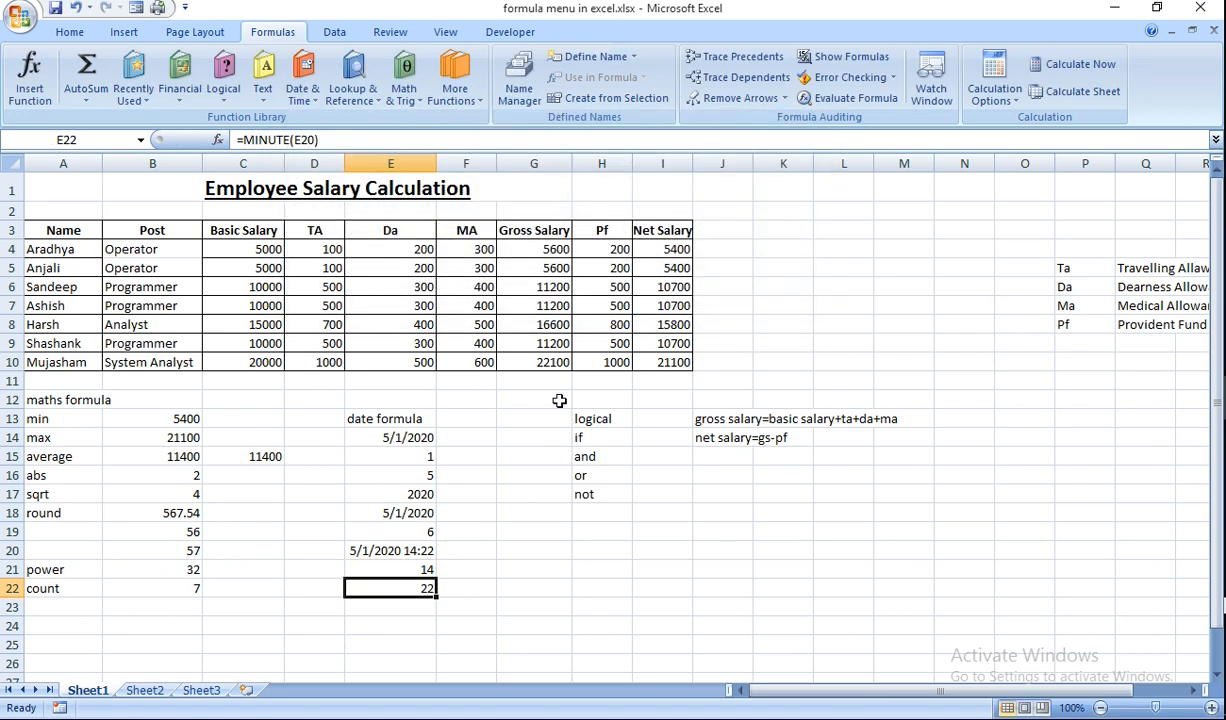
Insert a SECOND function in cell E23 that takes the date and time in E20 as its serial number
left_click(379, 607)
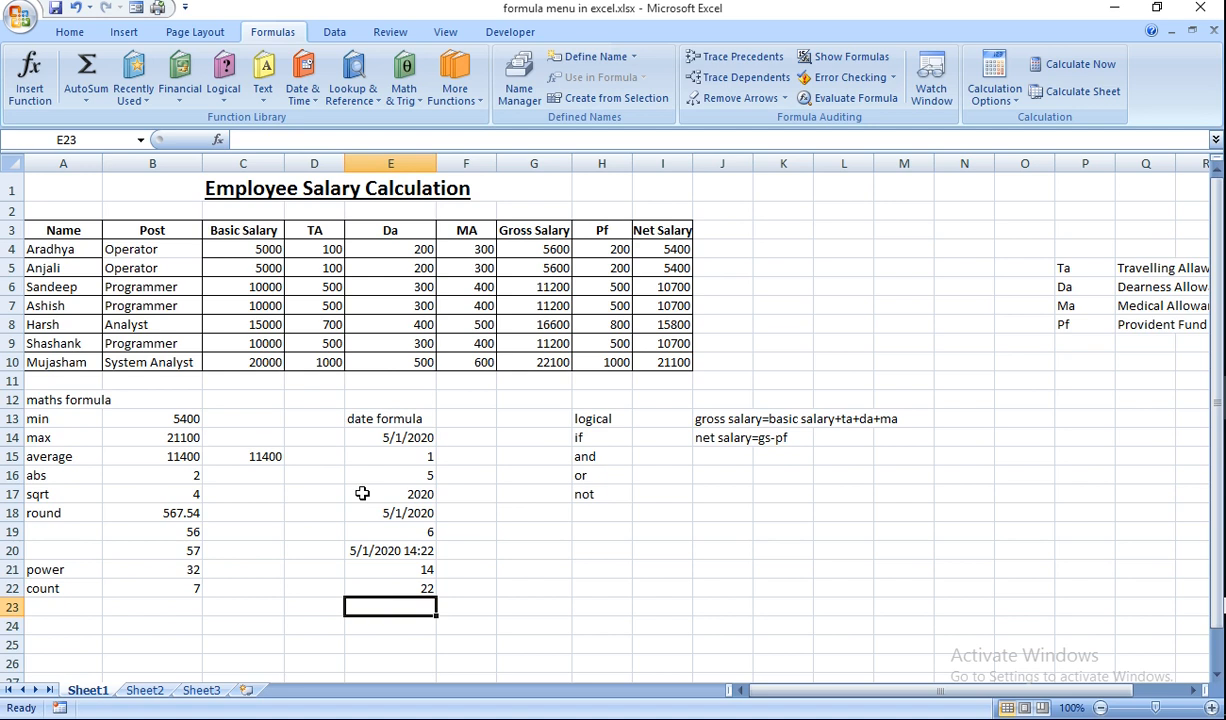
left_click(302, 88)
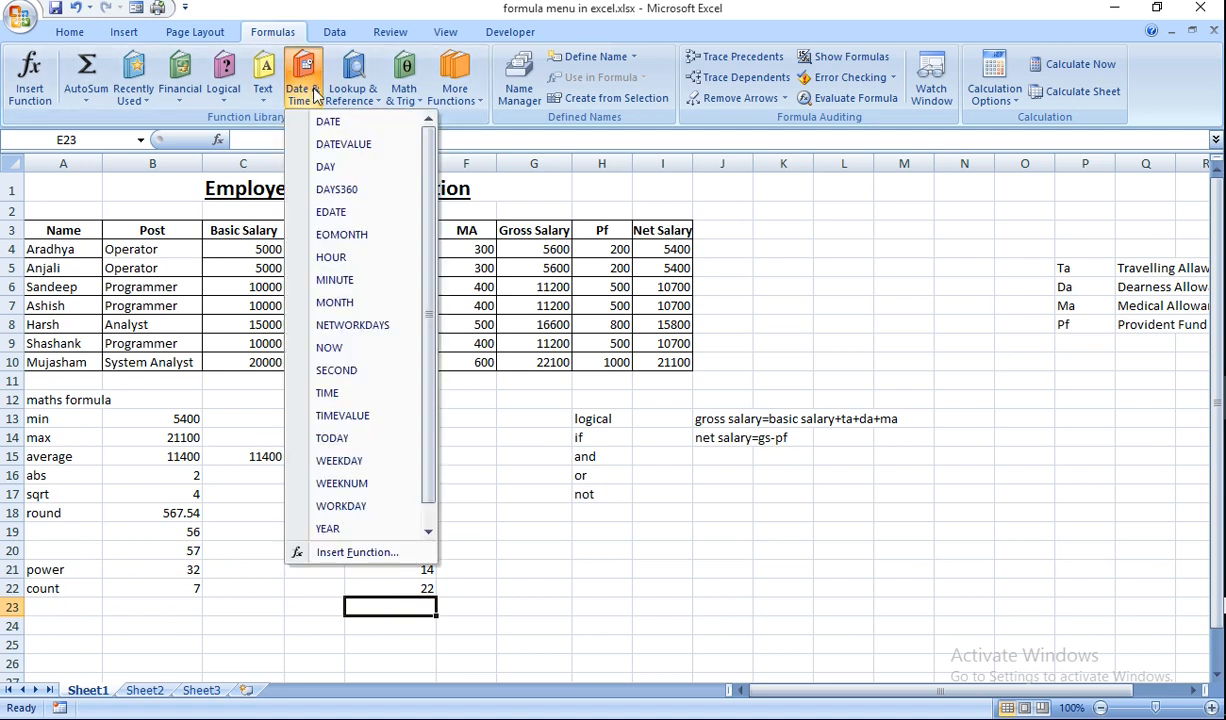
left_click(365, 372)
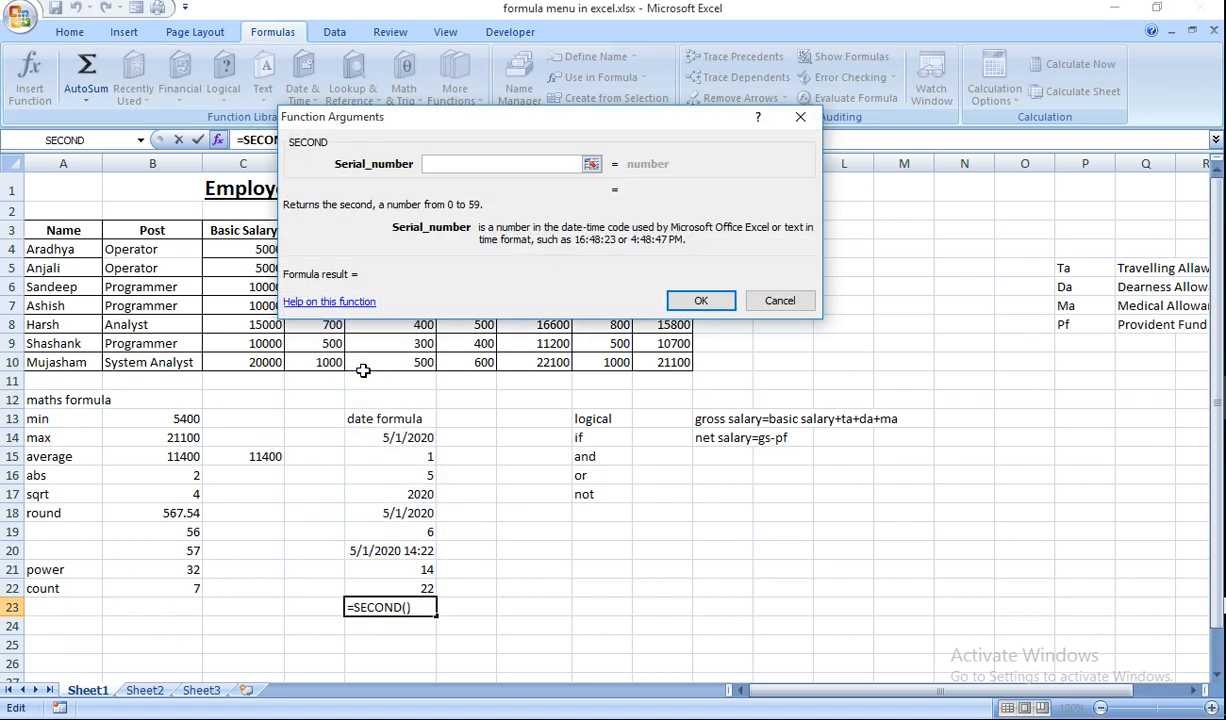
left_click(591, 164)
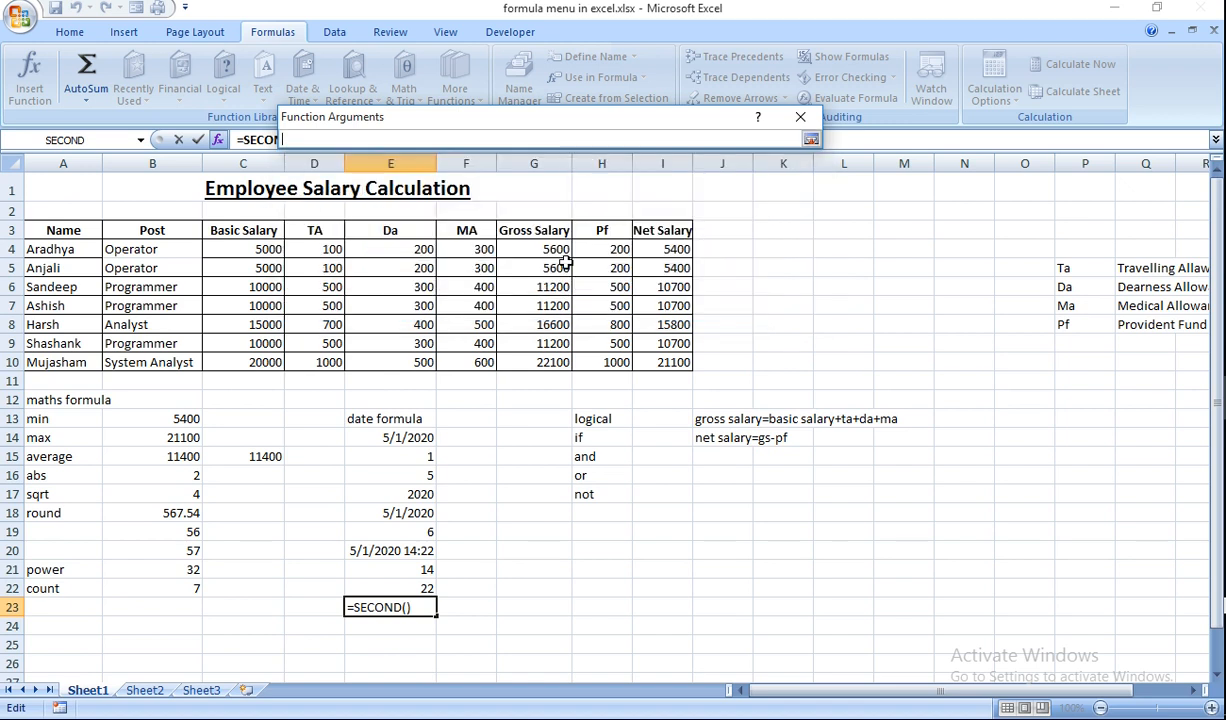
left_click(418, 550)
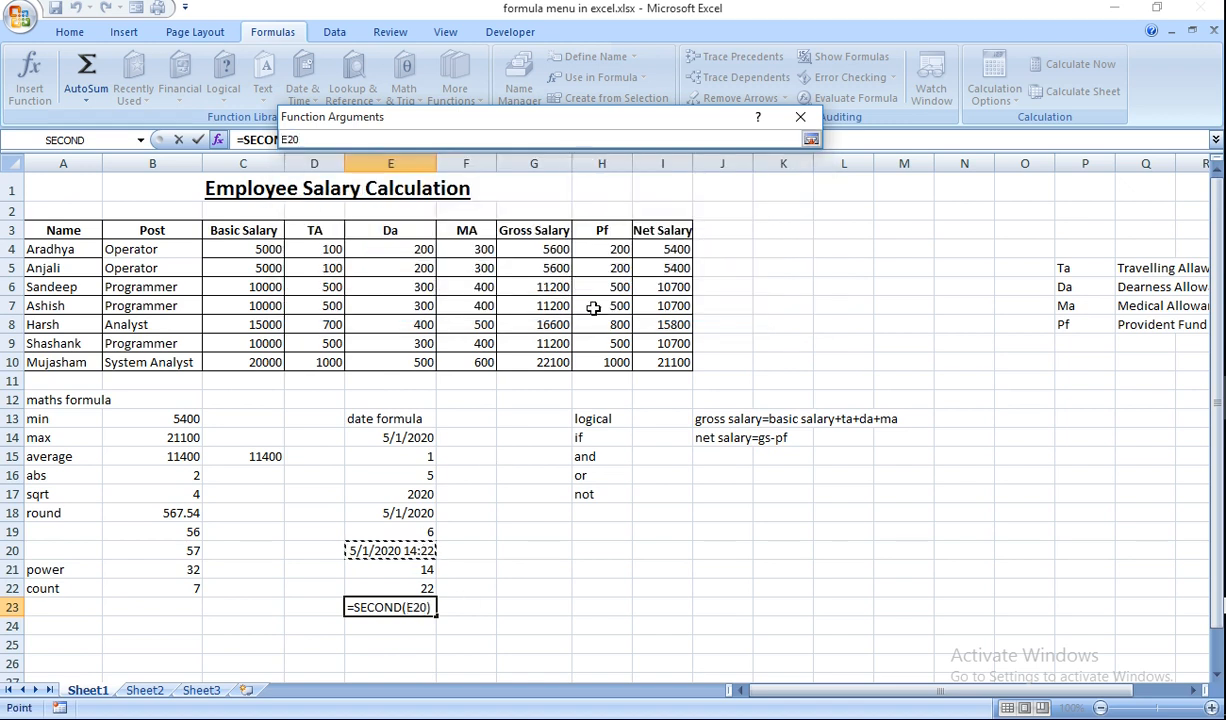
left_click(812, 142)
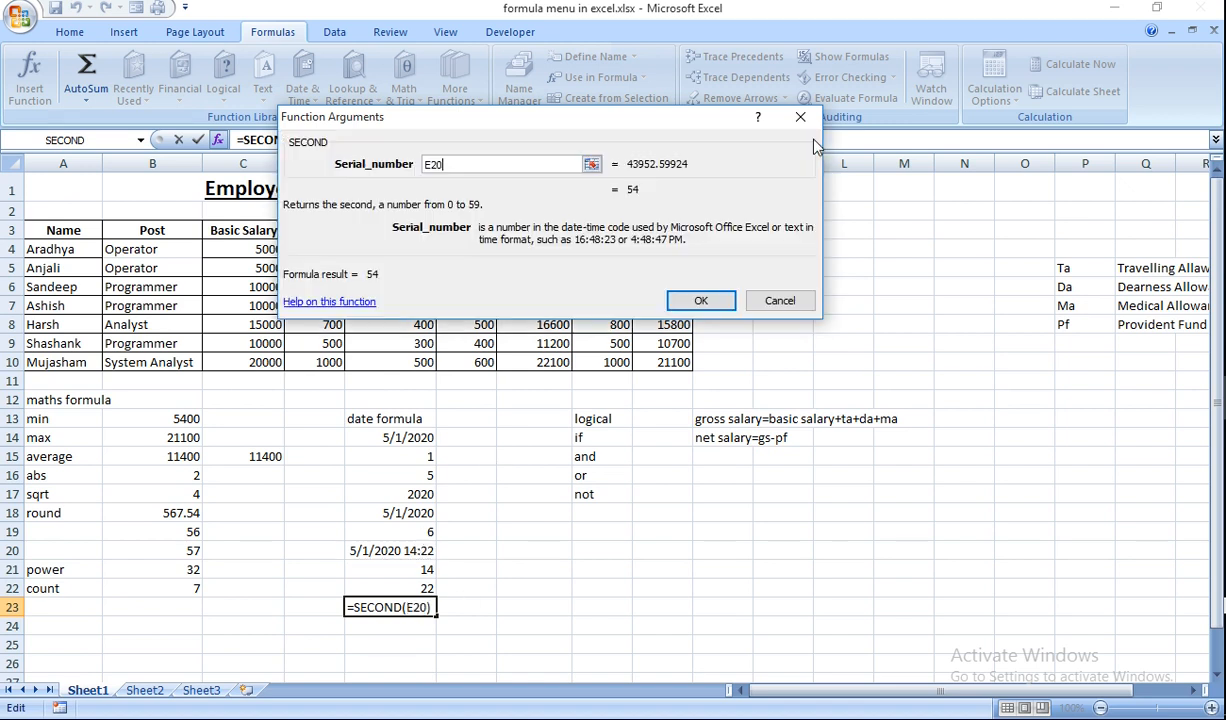
left_click(700, 299)
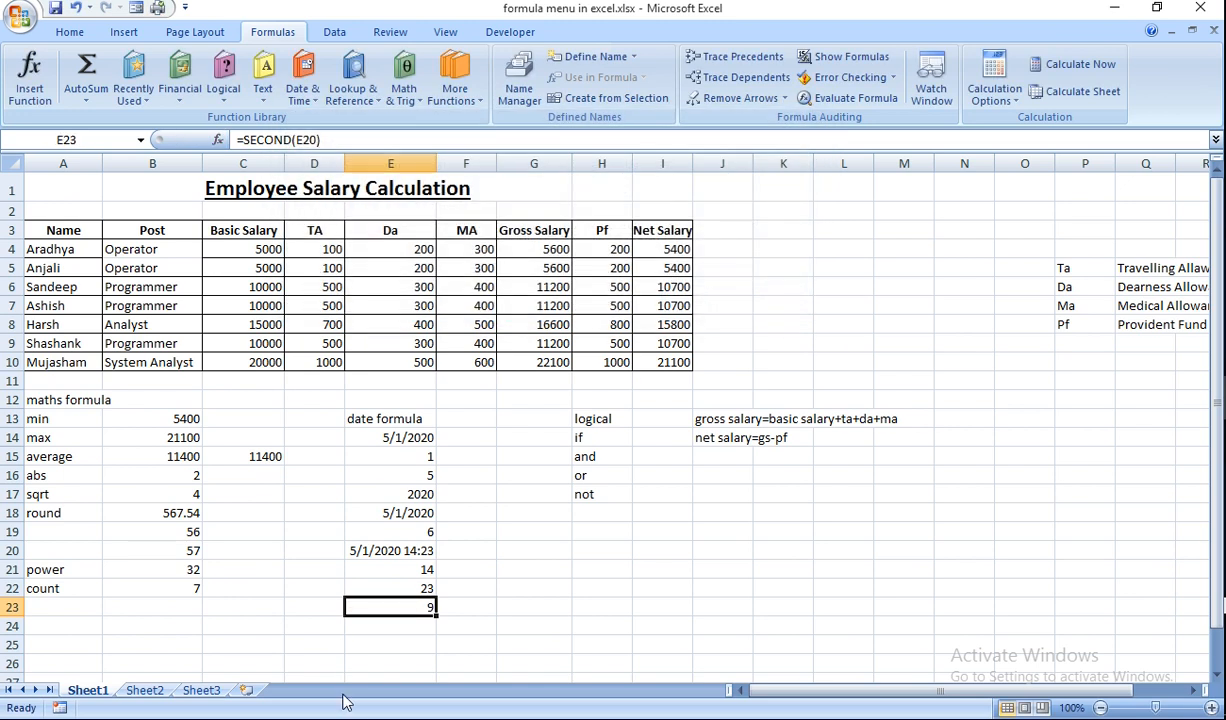
left_click(400, 628)
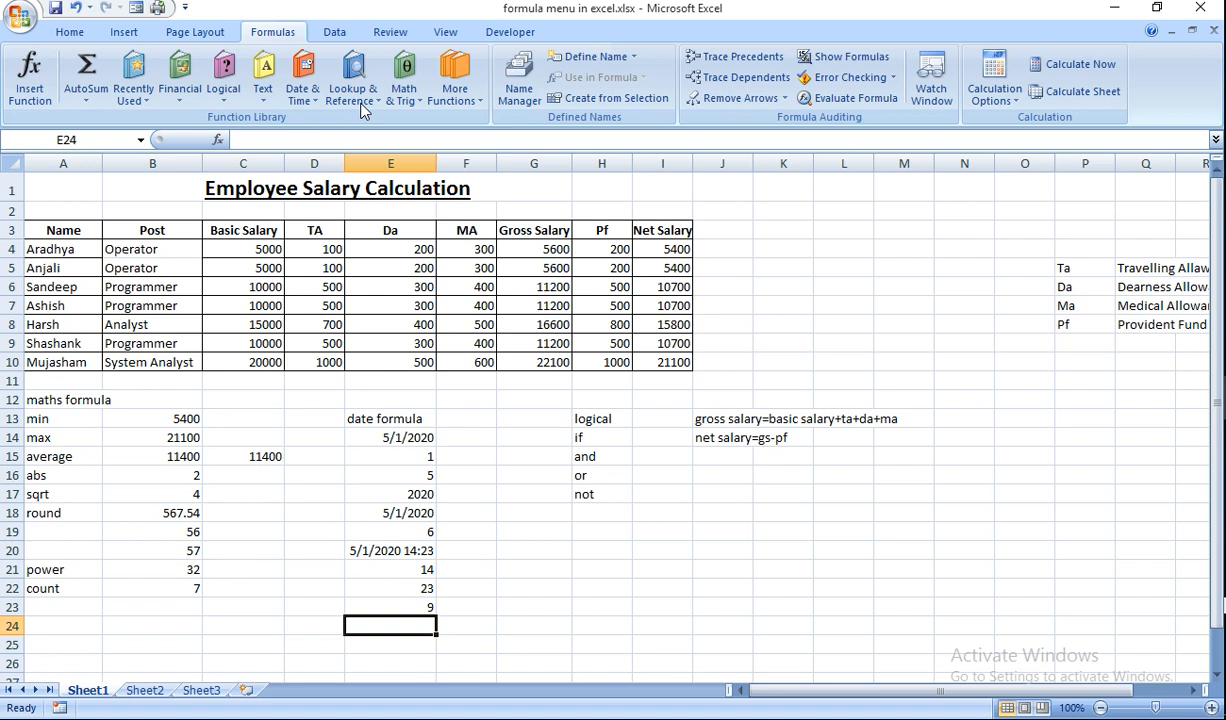
left_click(304, 94)
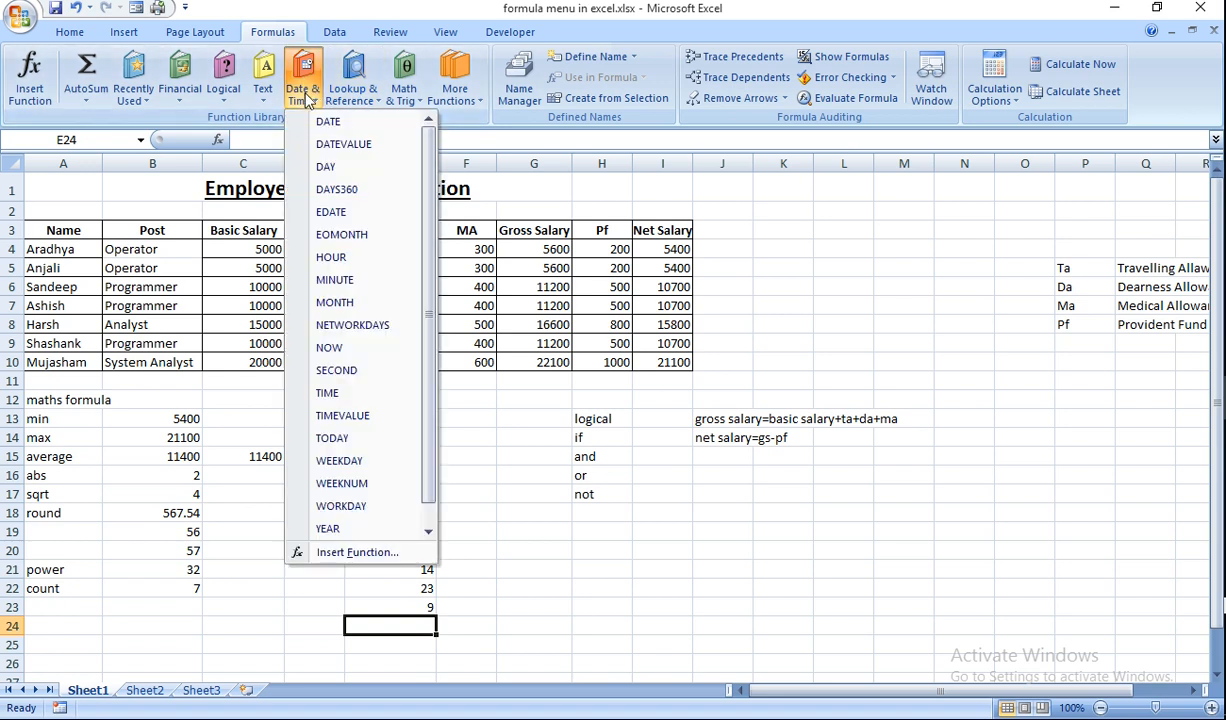
left_click(337, 302)
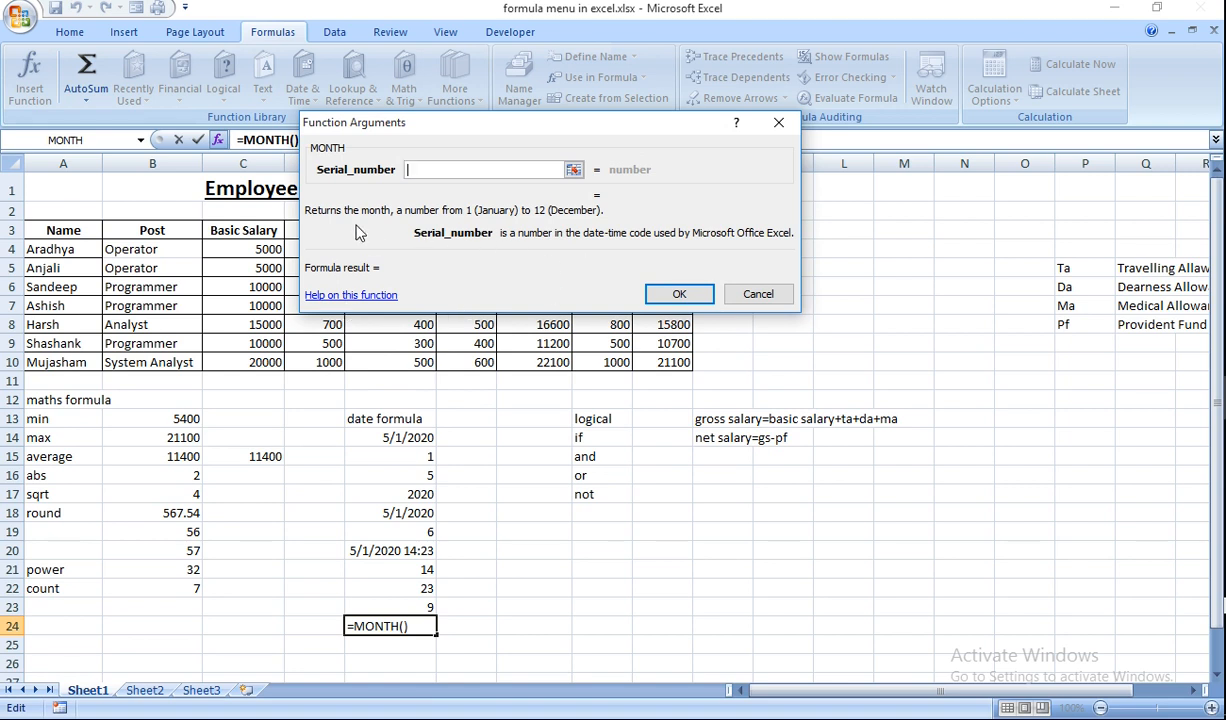
left_click(752, 292)
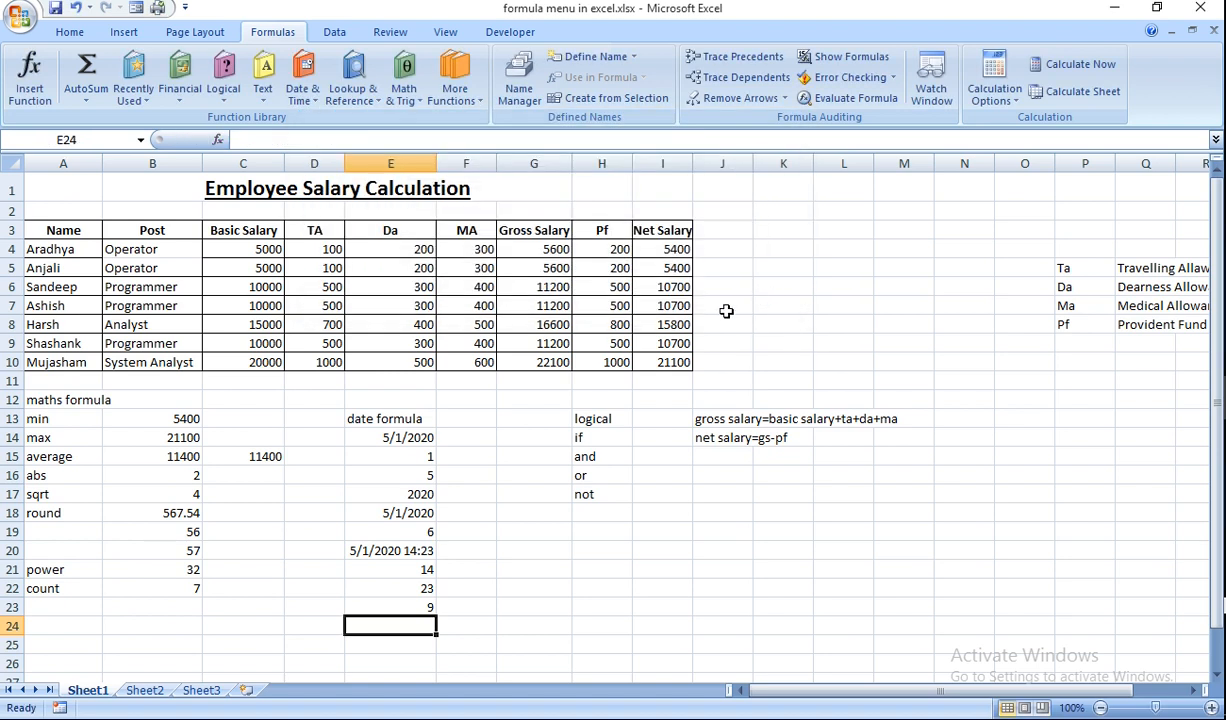
Try a DATEVALUE function in cell E24 with E18 as its date text, and clear the cell again
left_click(304, 70)
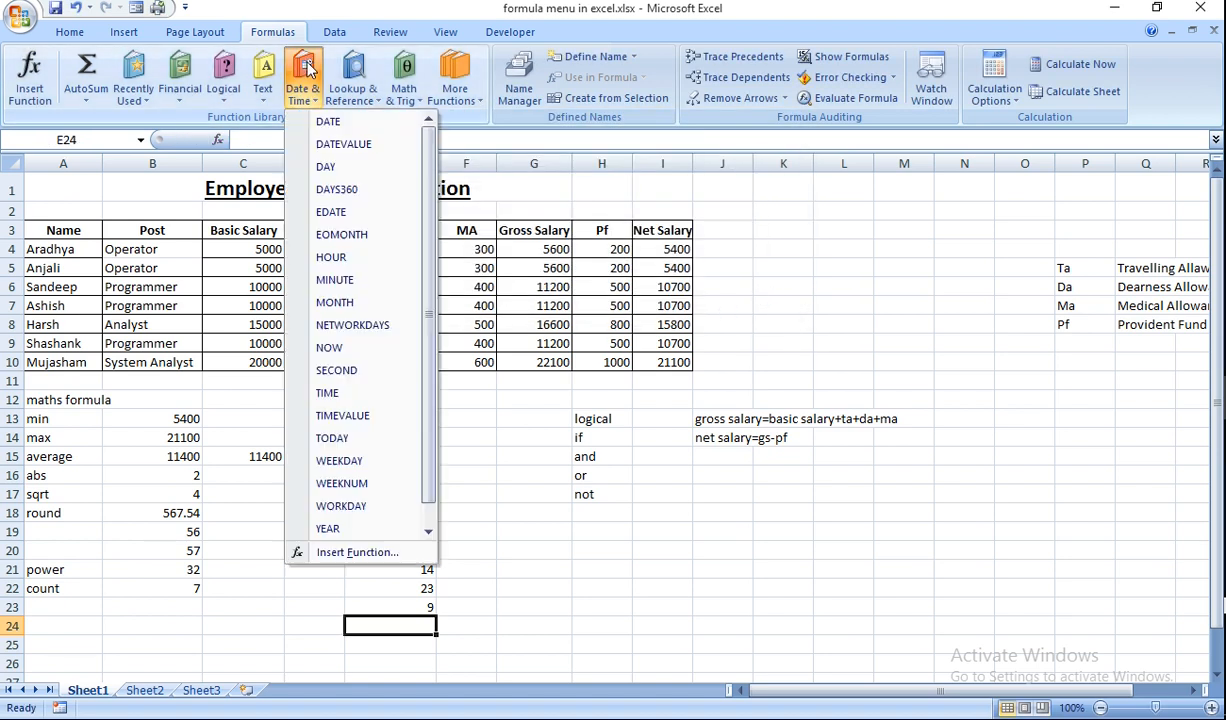
left_click(427, 522)
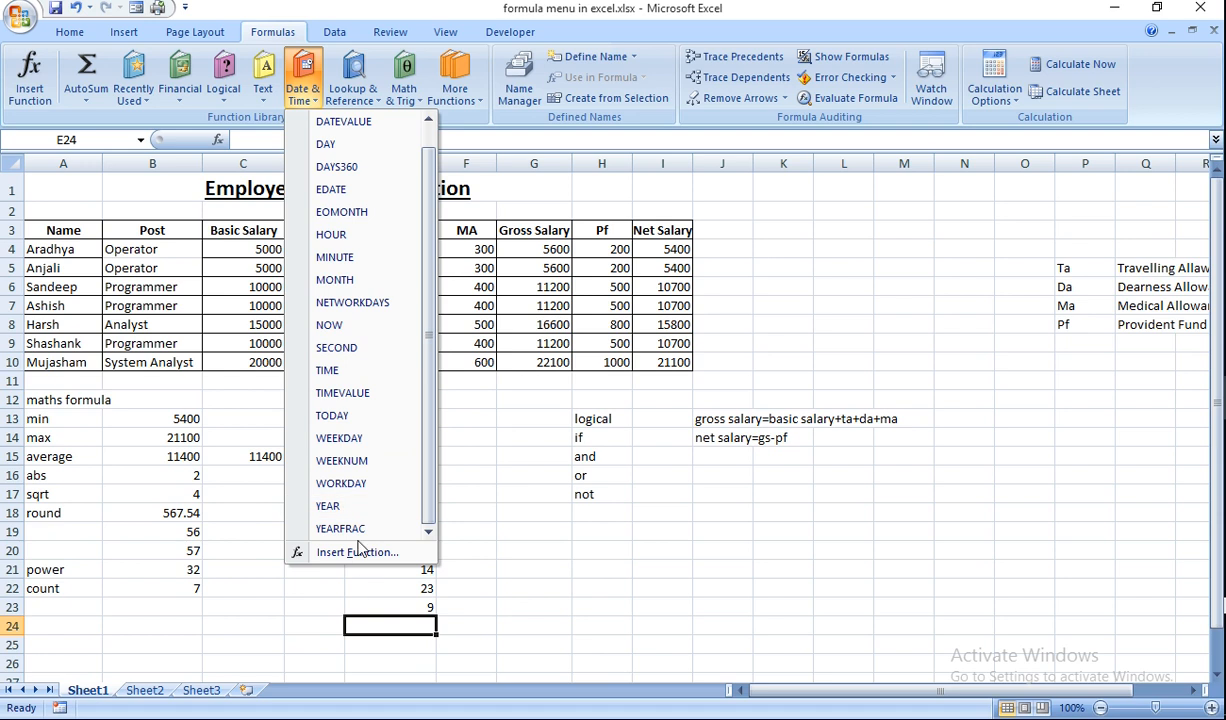
left_click(349, 128)
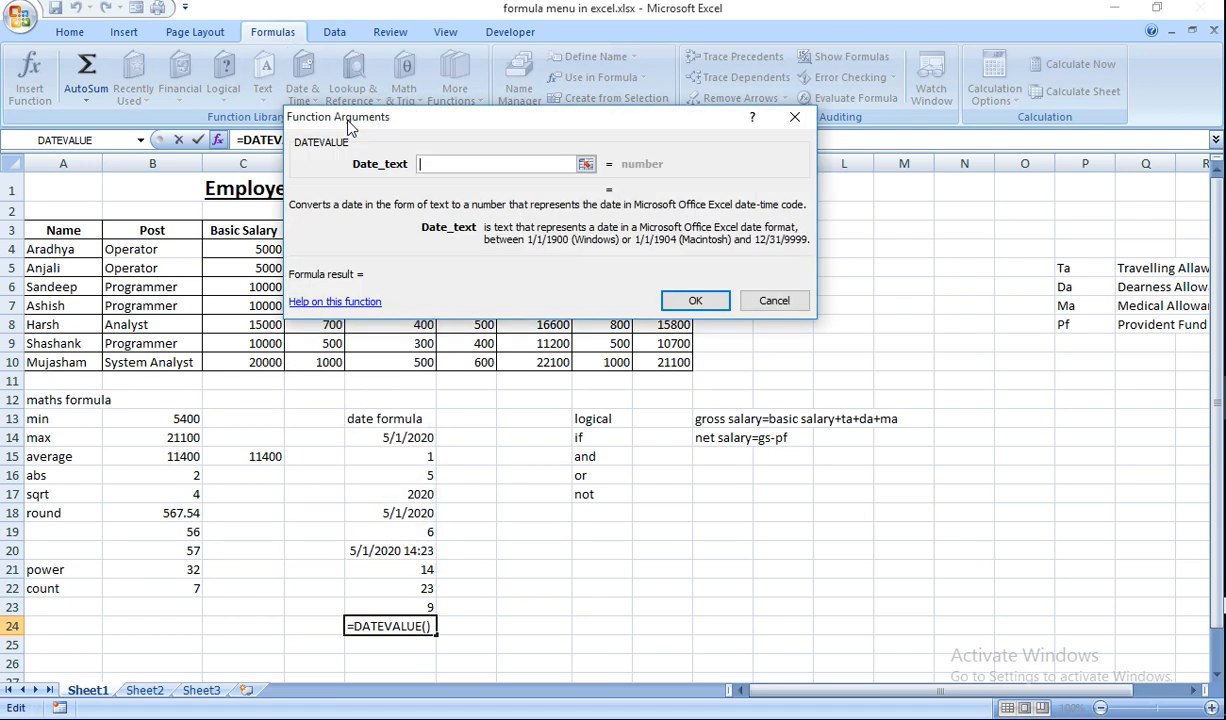
left_click(585, 164)
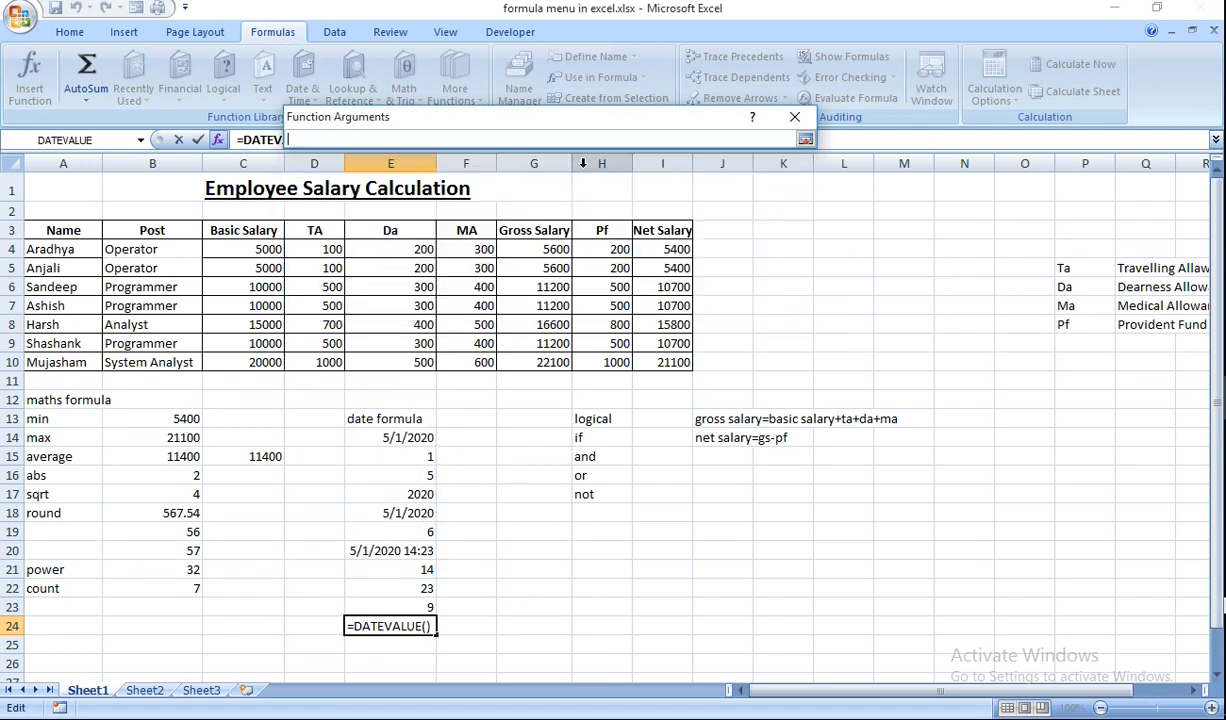
left_click(414, 514)
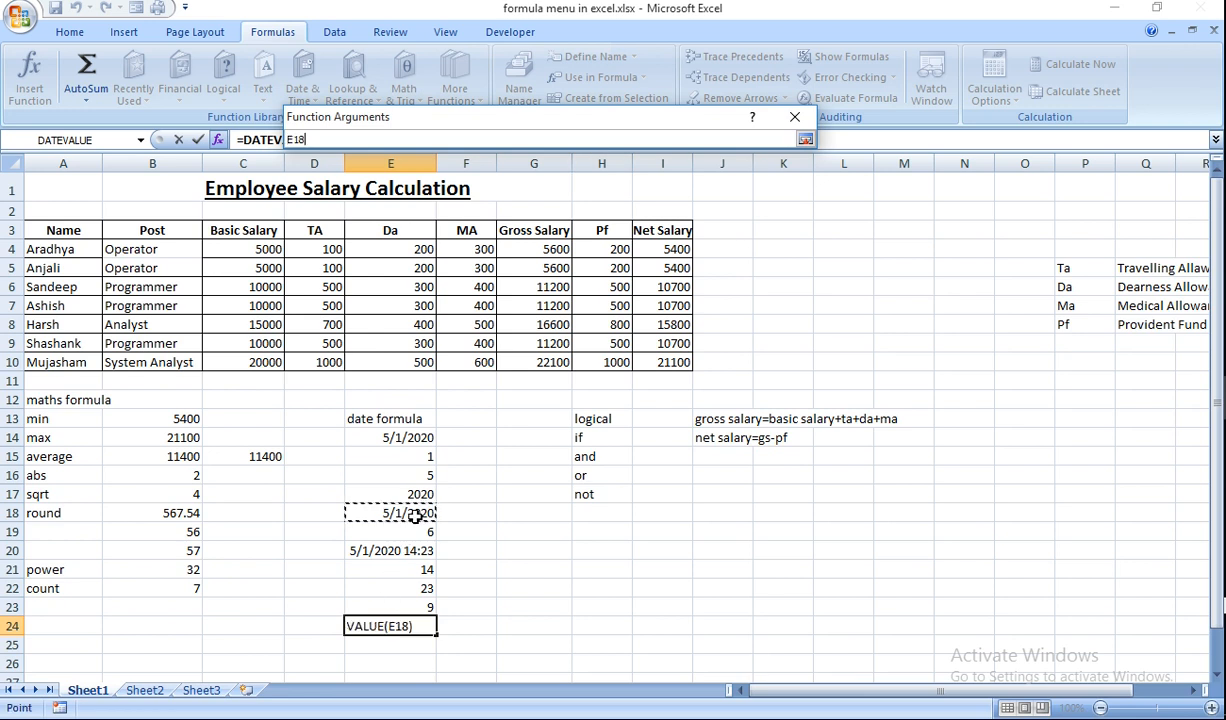
key("Return")
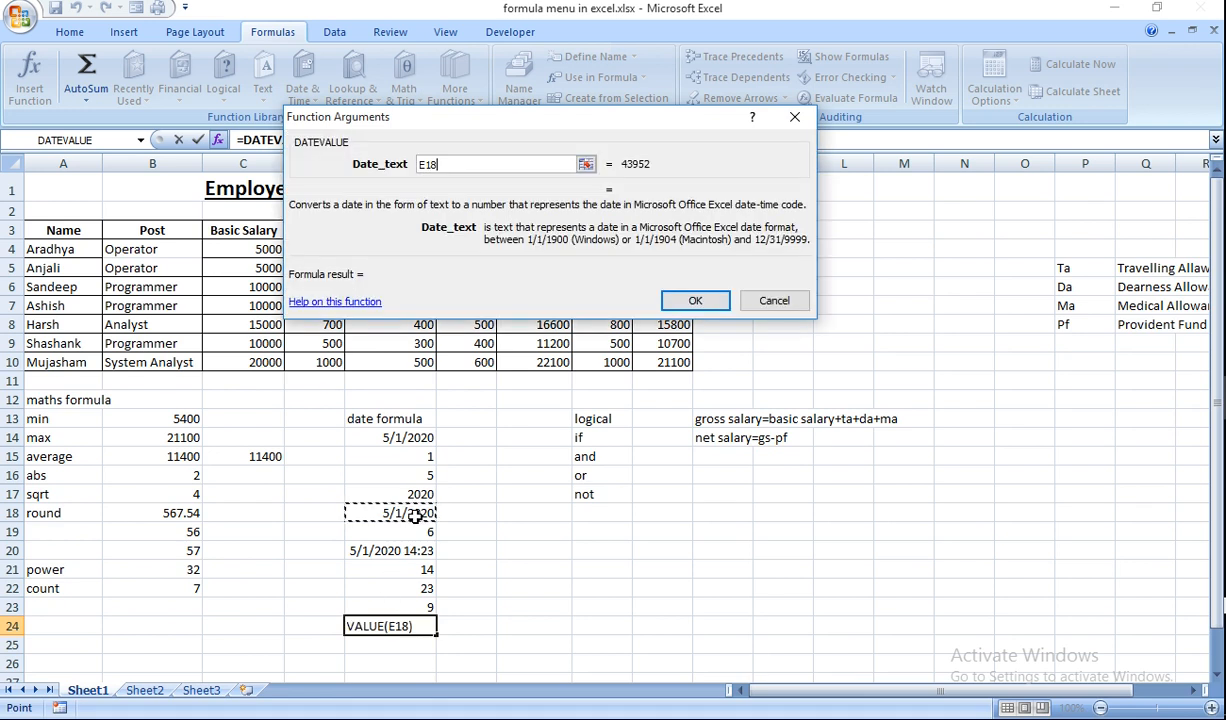
left_click(694, 304)
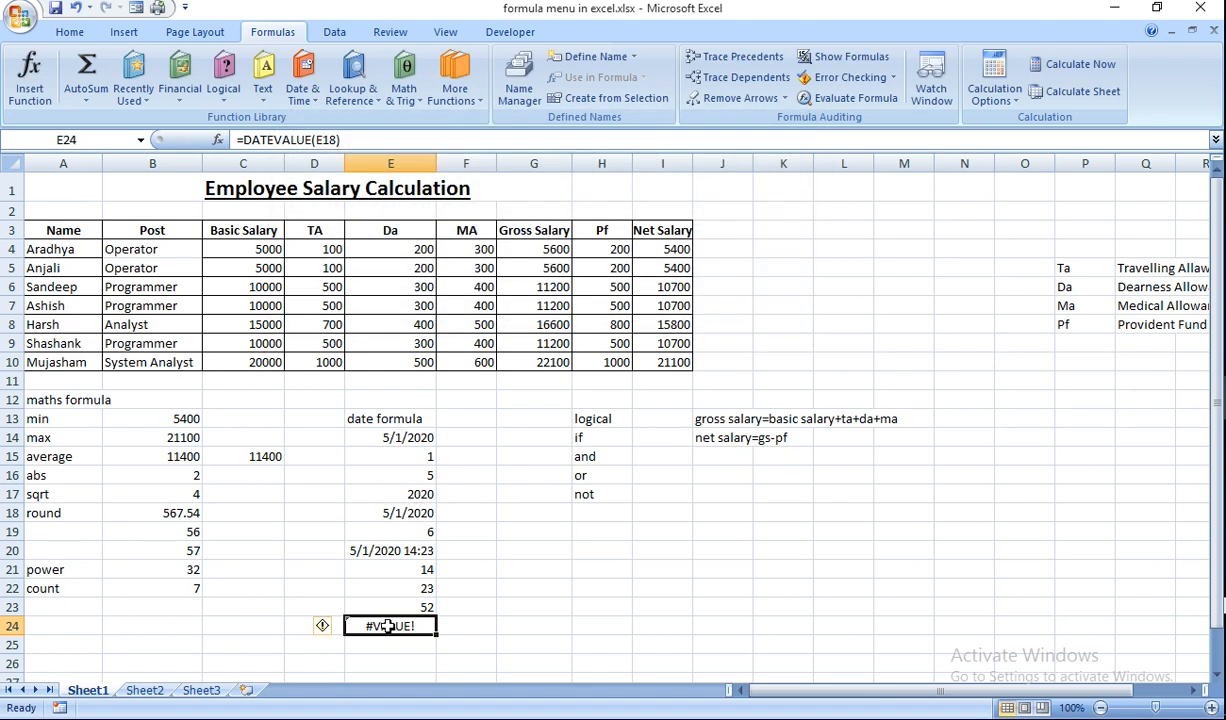
key("Delete")
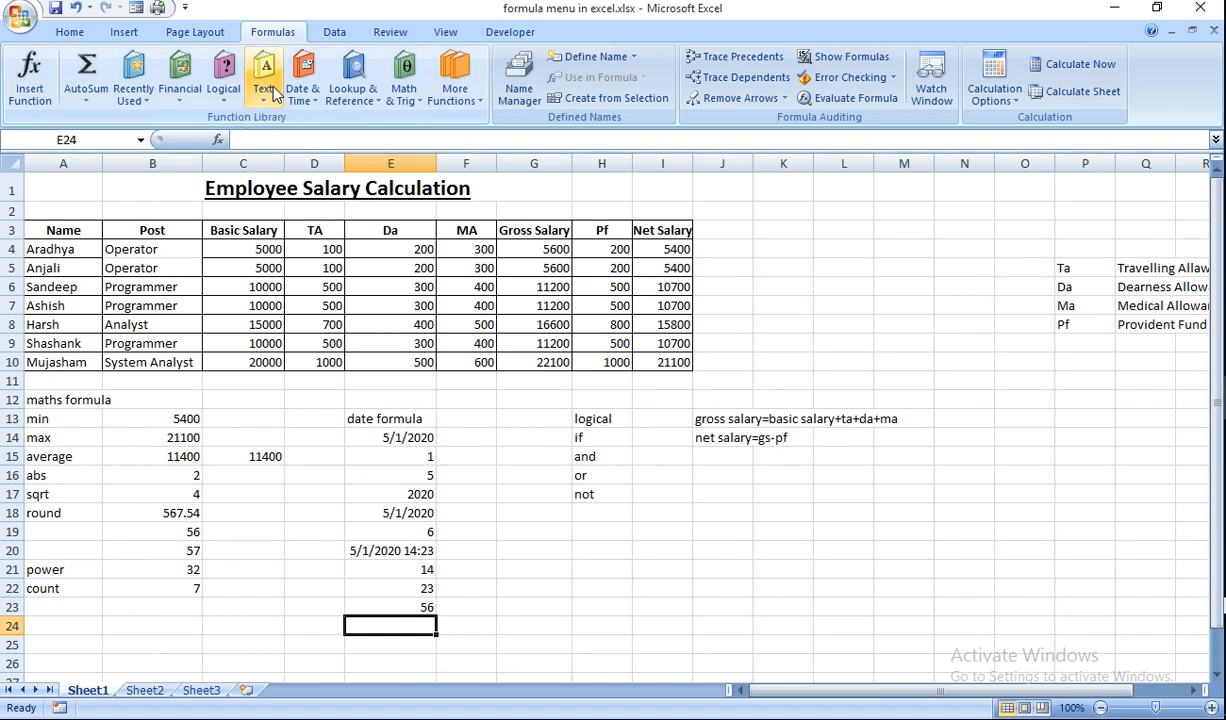
Enter the heading "text" in cell F13
left_click(489, 420)
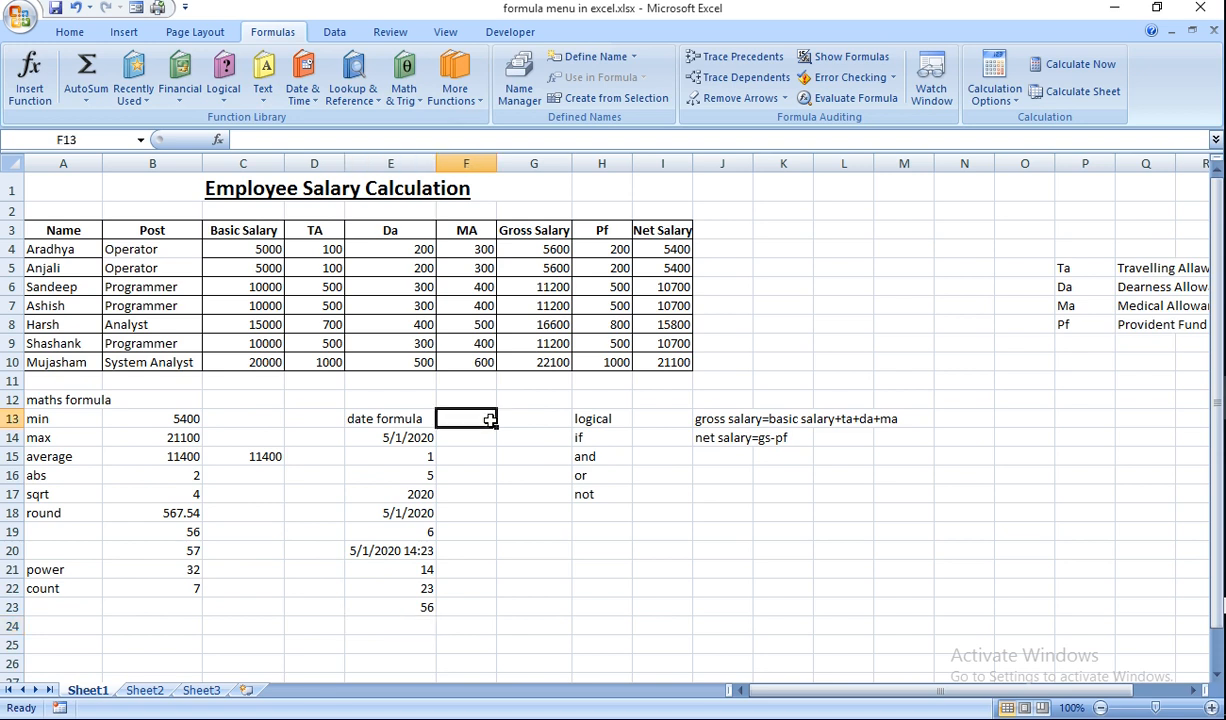
type("text")
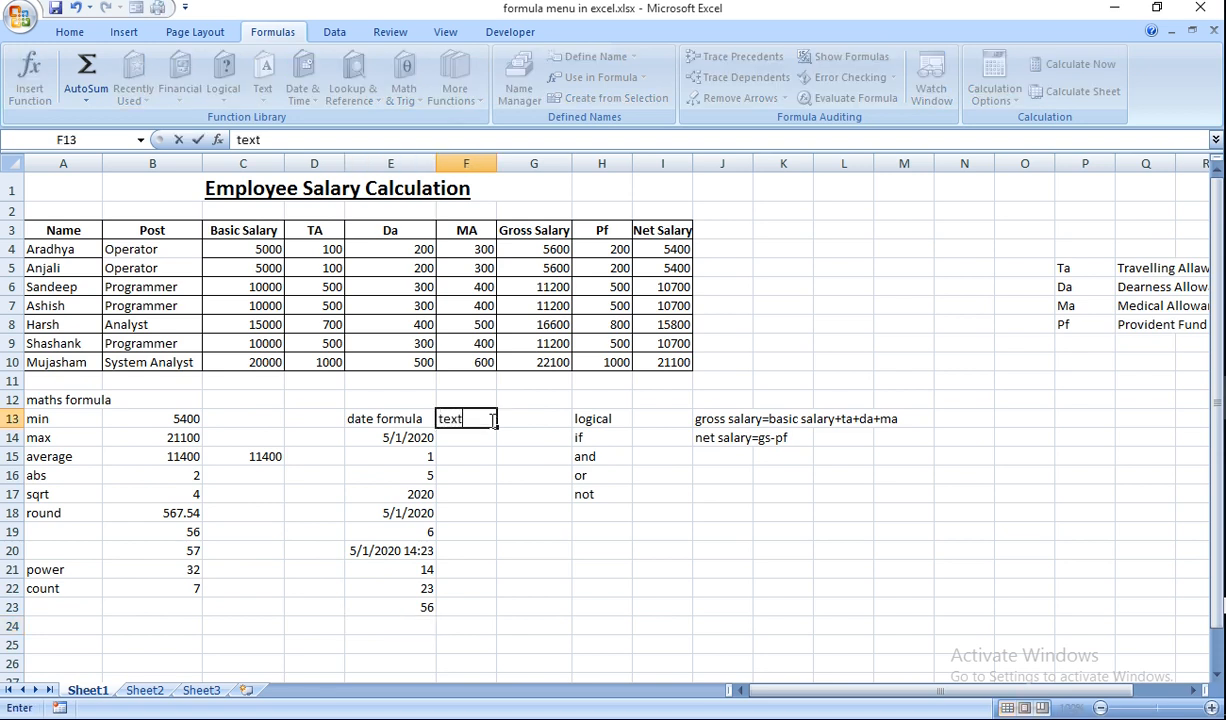
key("Return")
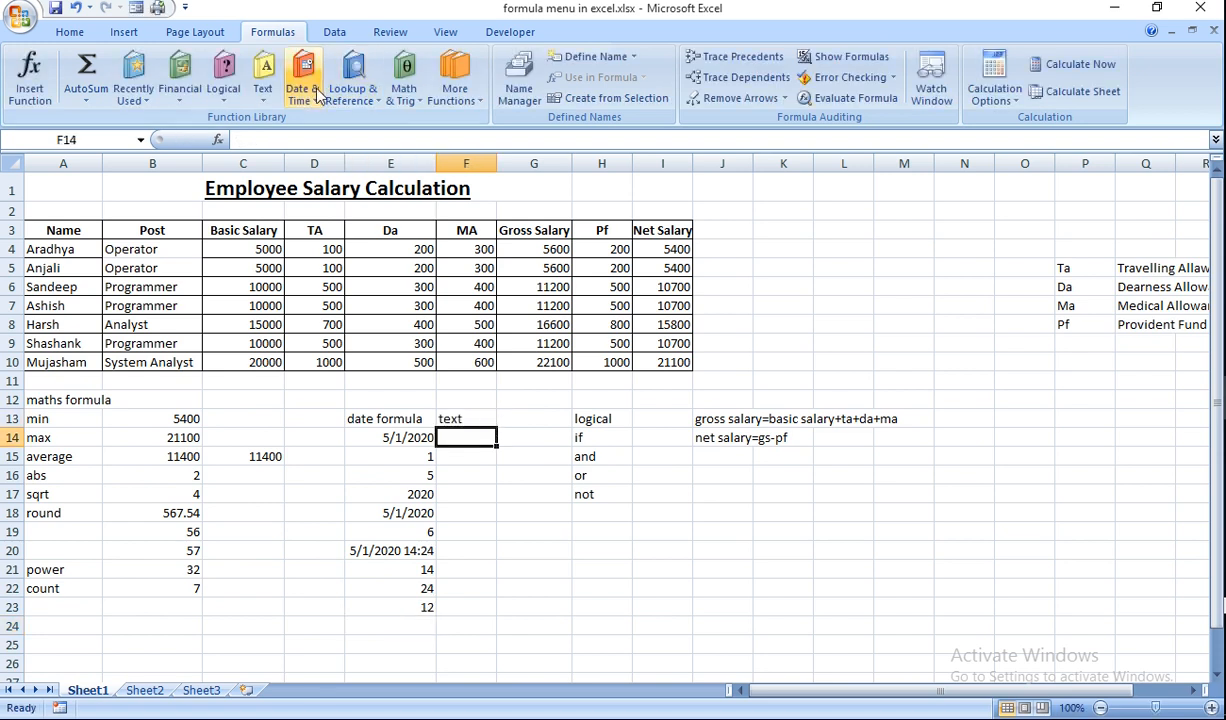
Insert a LEFT function in cell F14 that extracts 1 character from the name in A4
left_click(264, 88)
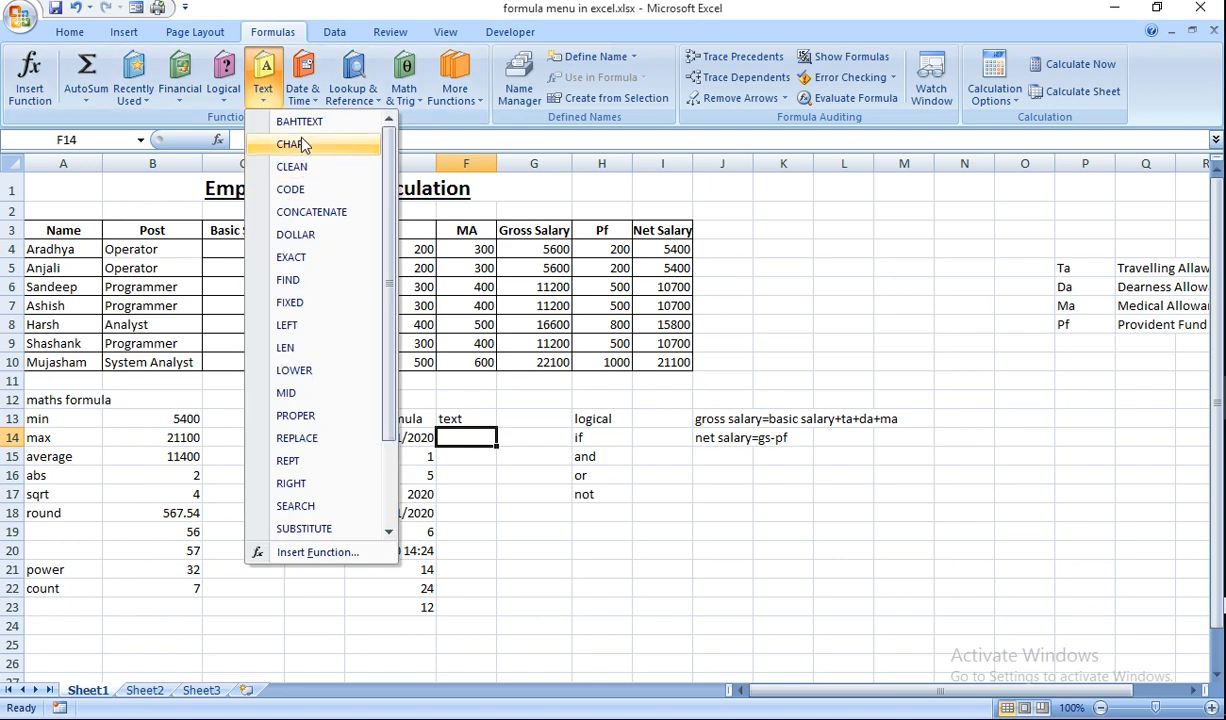
left_click(300, 333)
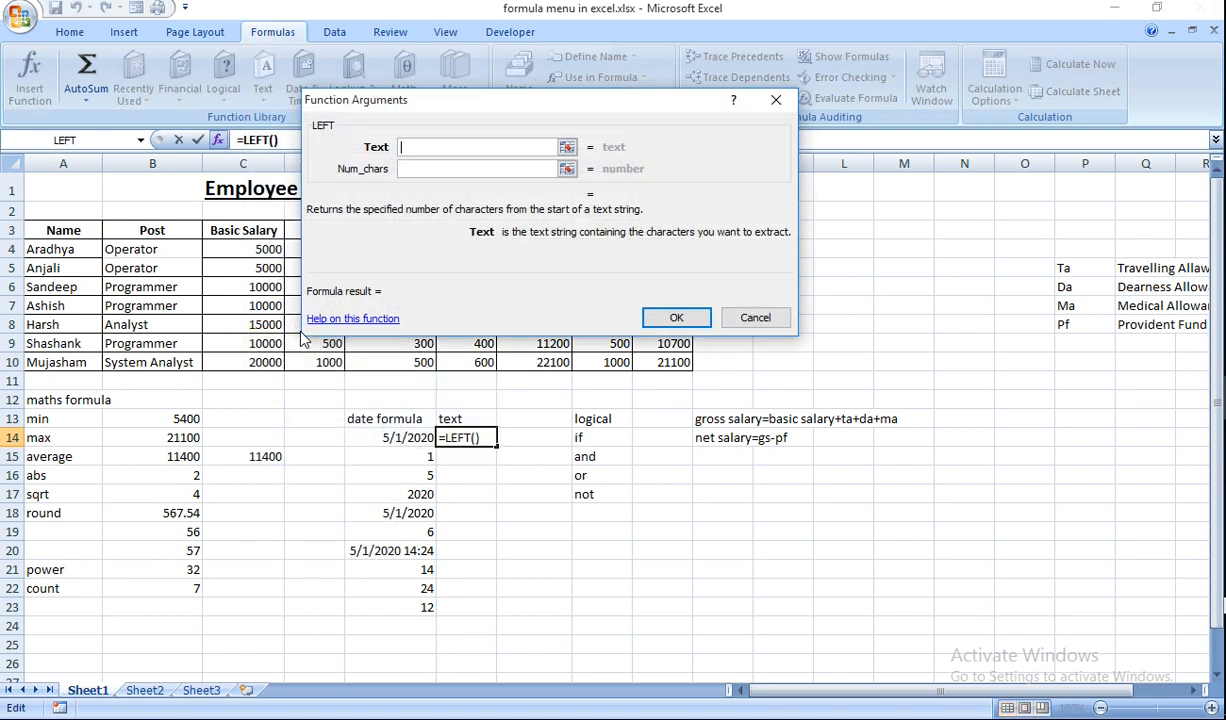
left_click(567, 147)
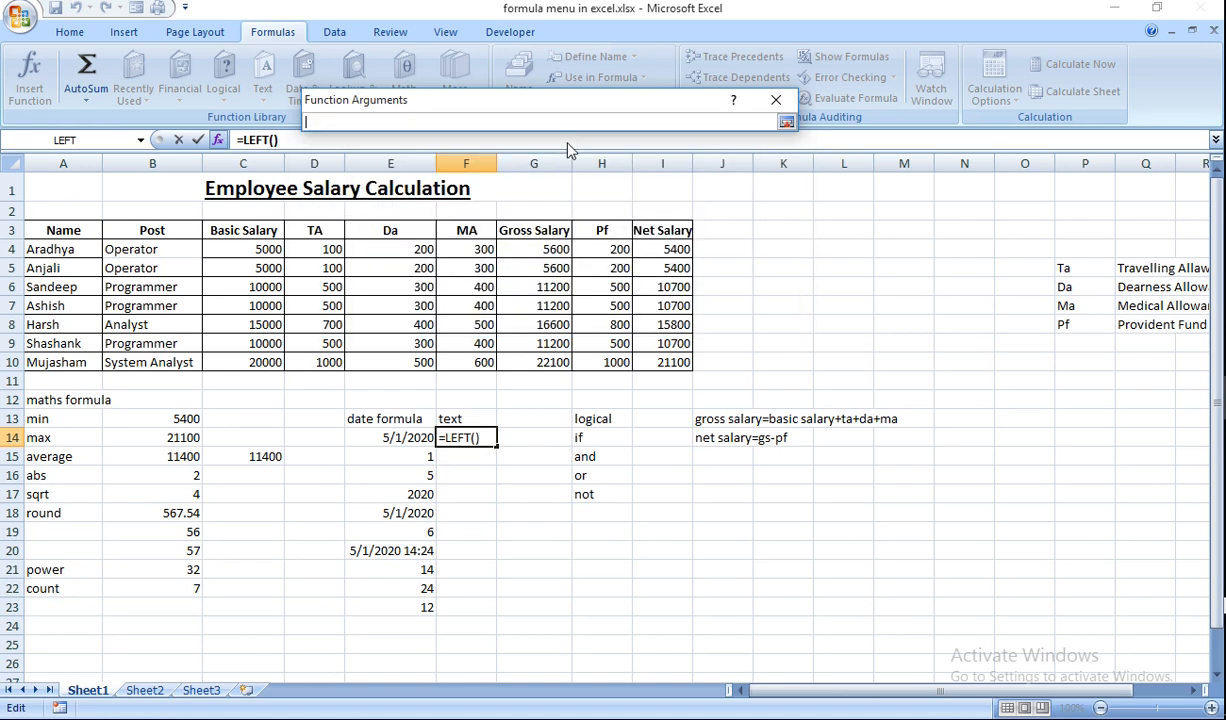
left_click(55, 246)
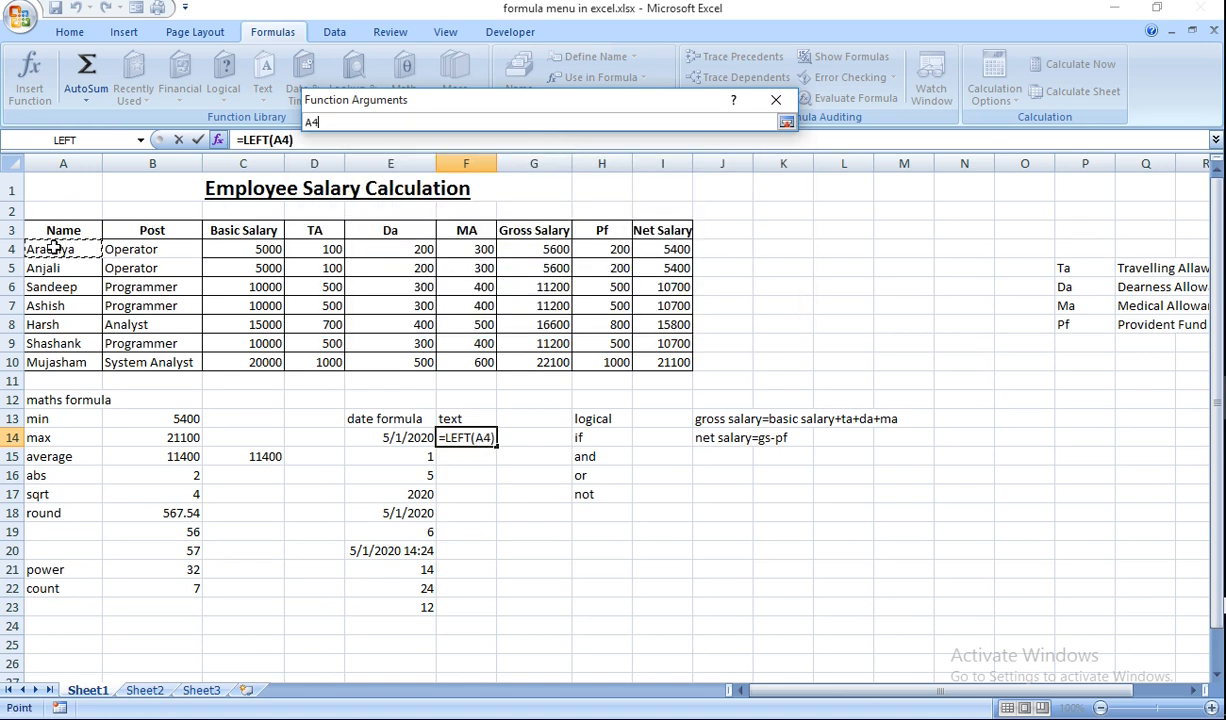
left_click(786, 122)
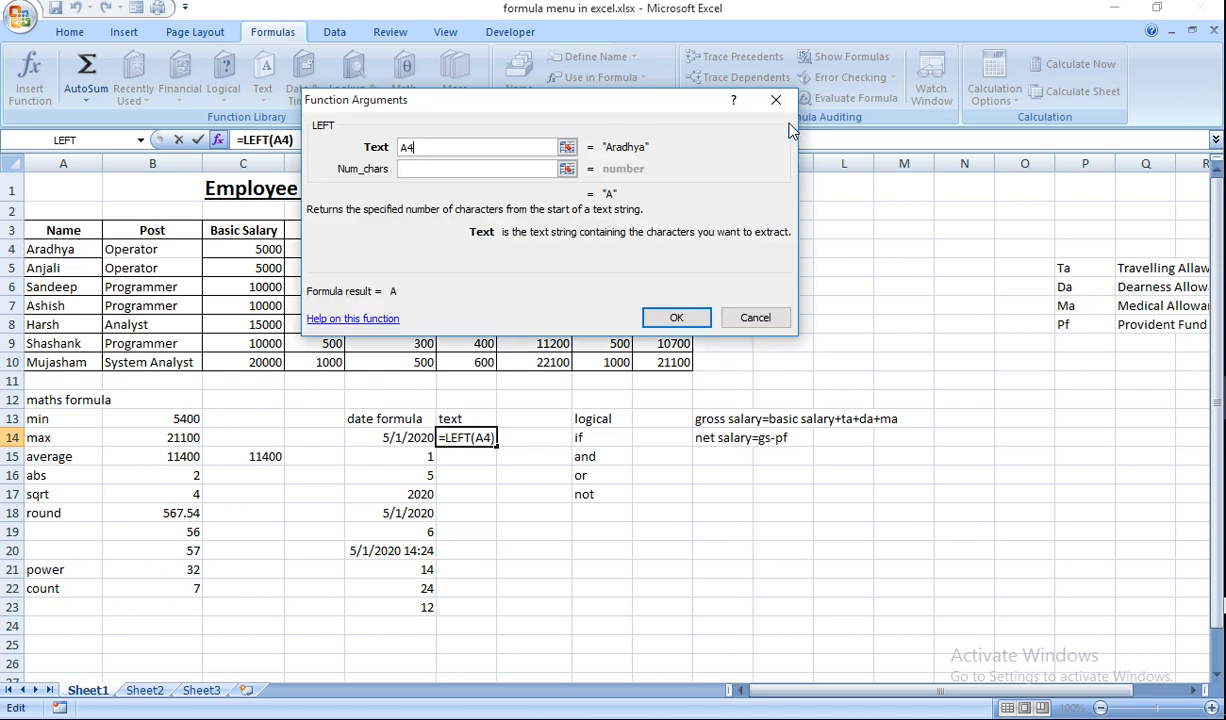
left_click(453, 168)
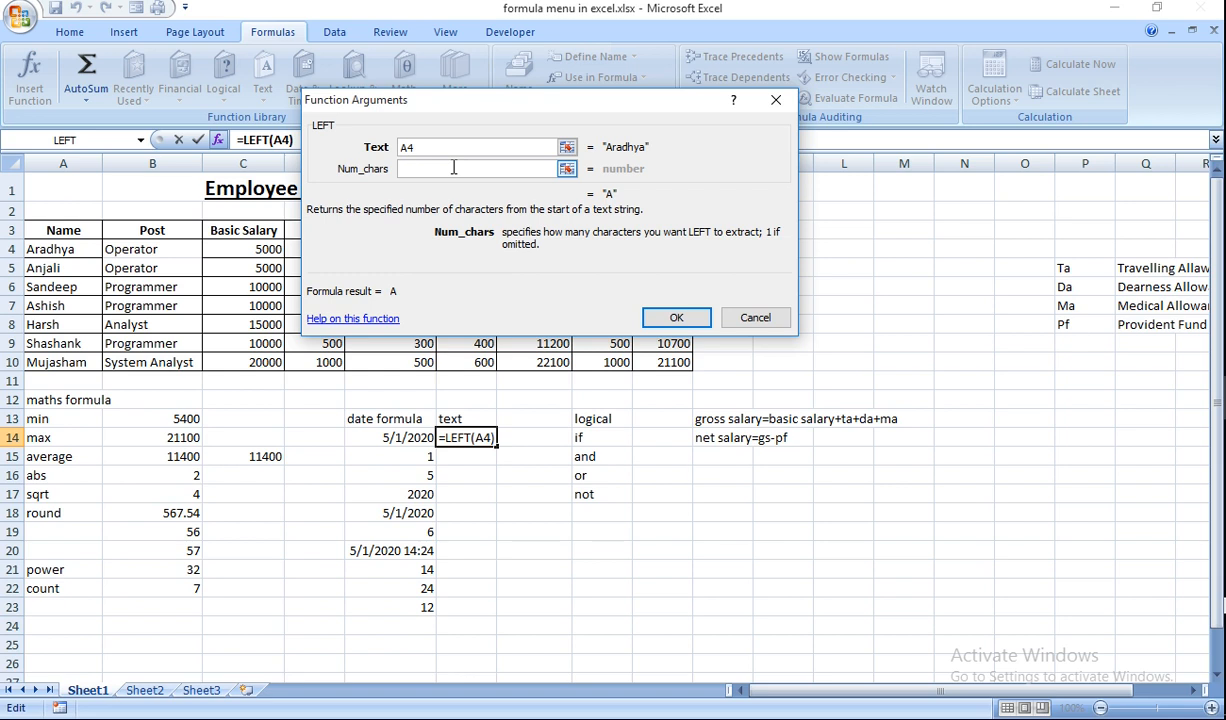
type("1")
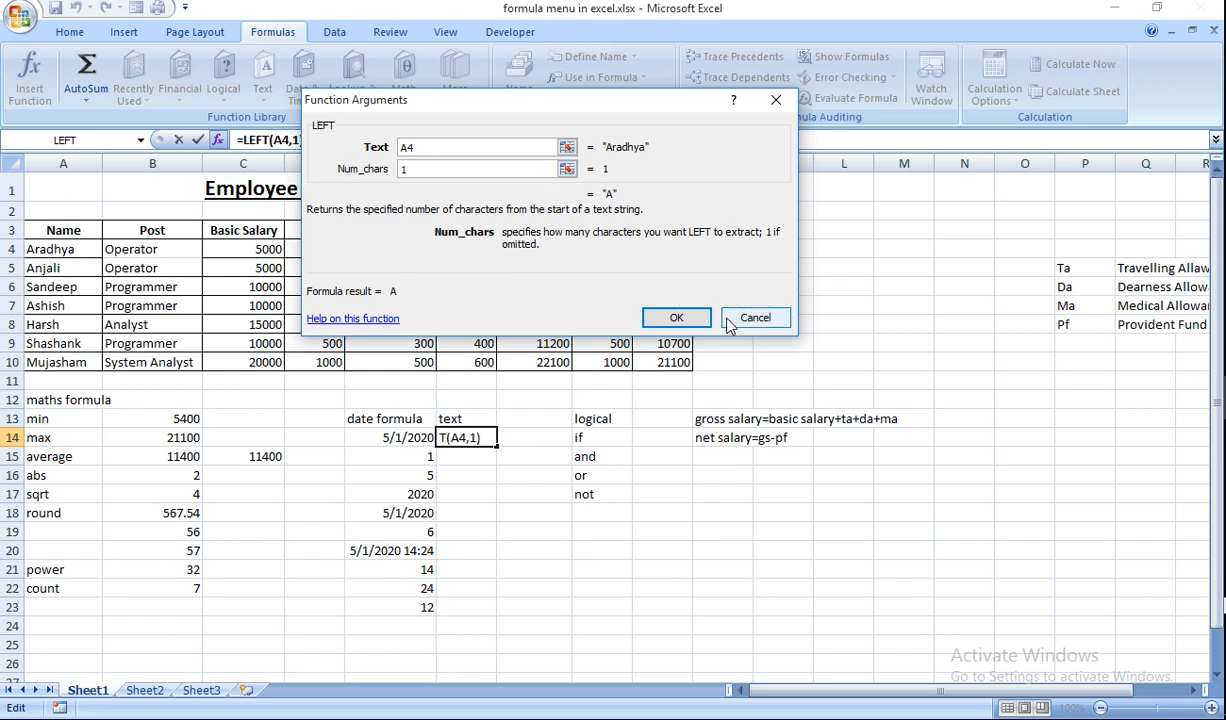
left_click(677, 318)
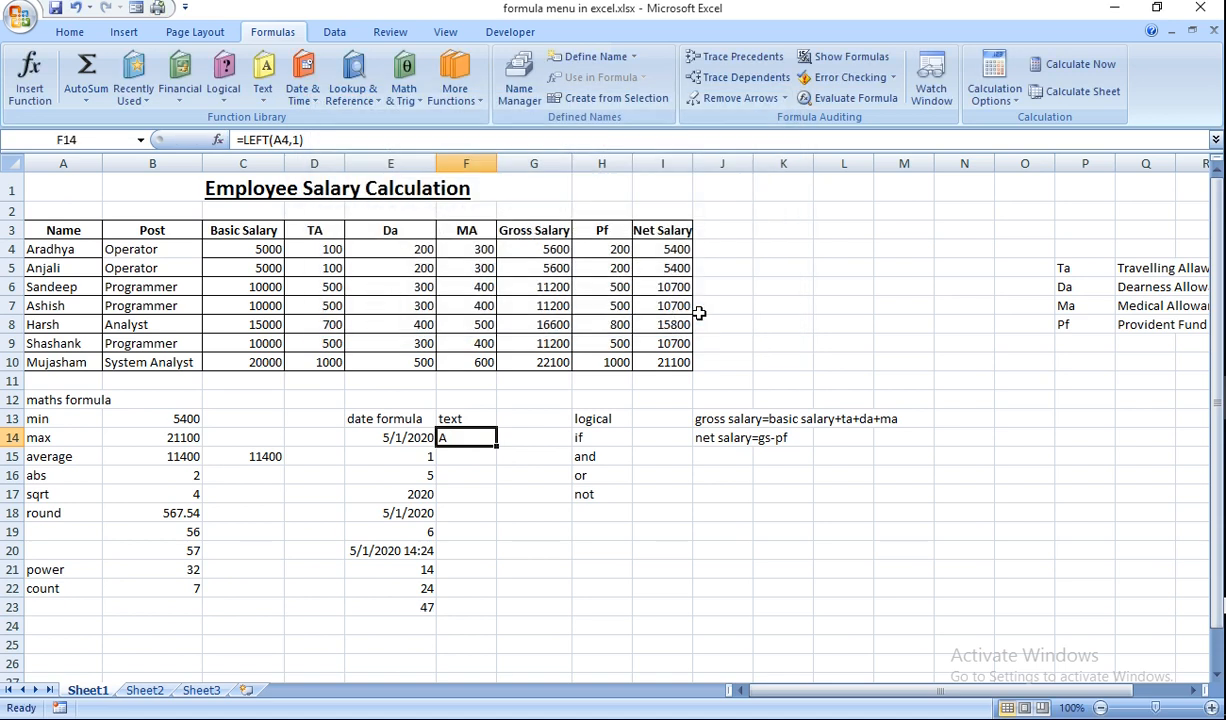
Start a CONCATENATE function in cell F15 with A4 as its first text argument
left_click(467, 456)
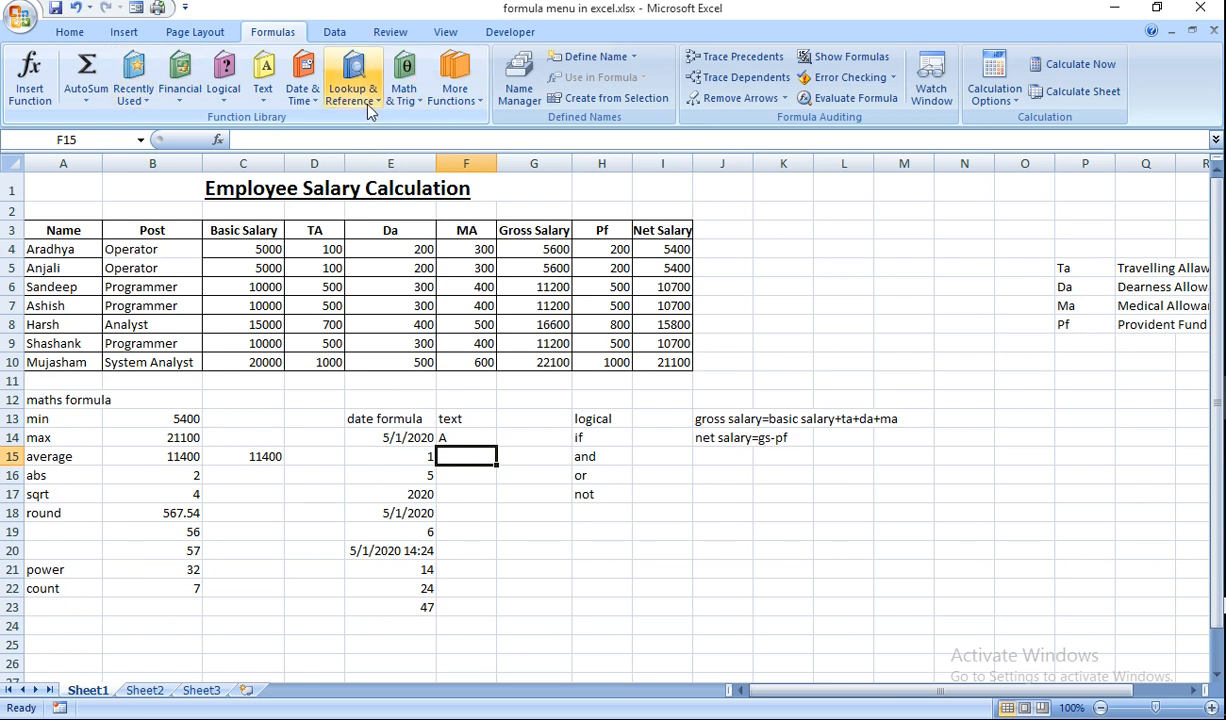
left_click(263, 92)
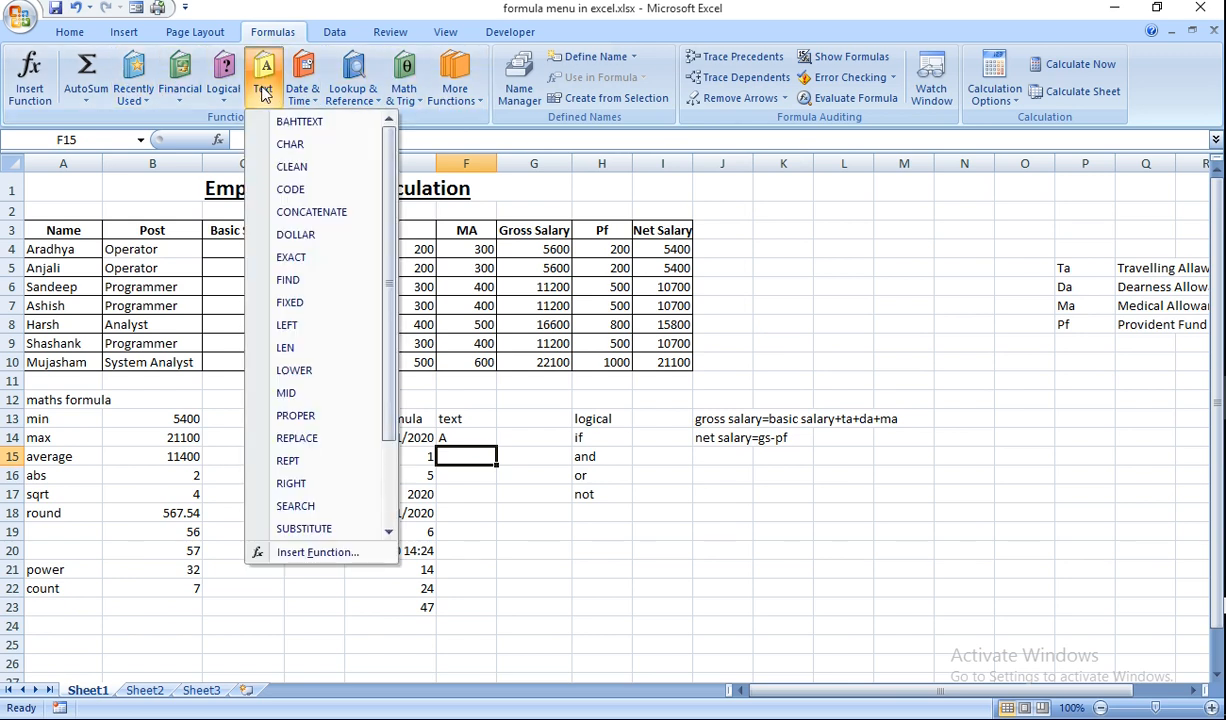
left_click(359, 213)
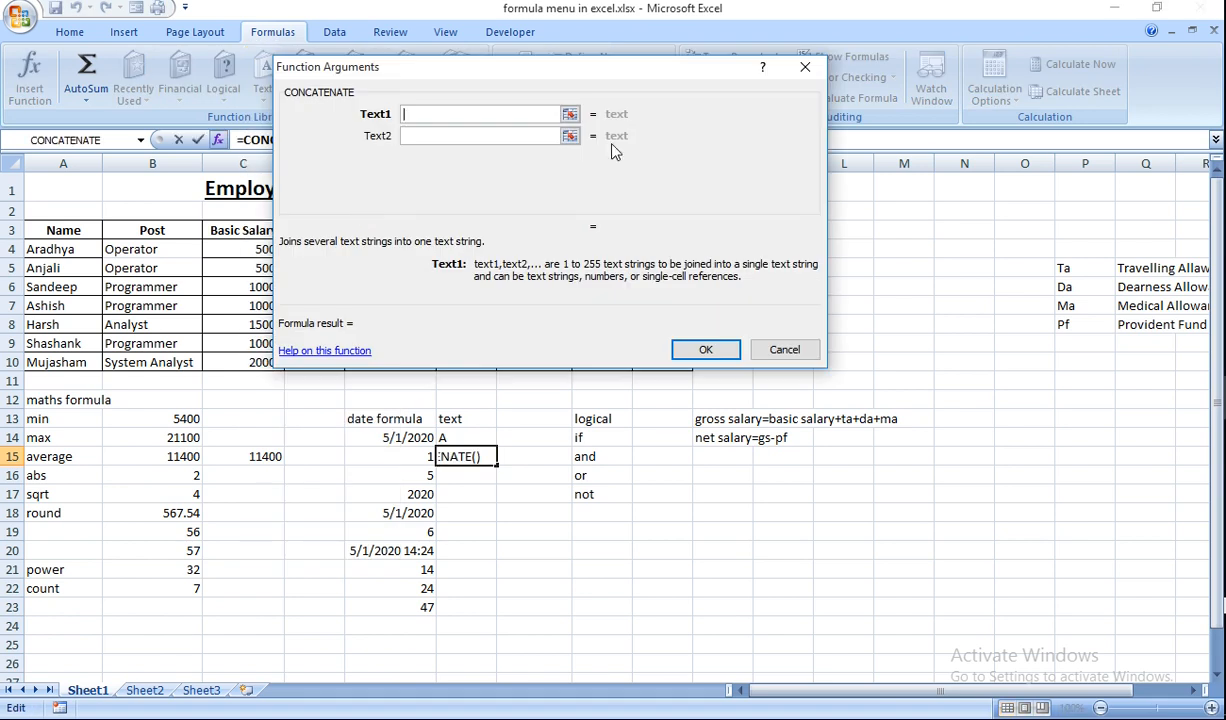
left_click(569, 115)
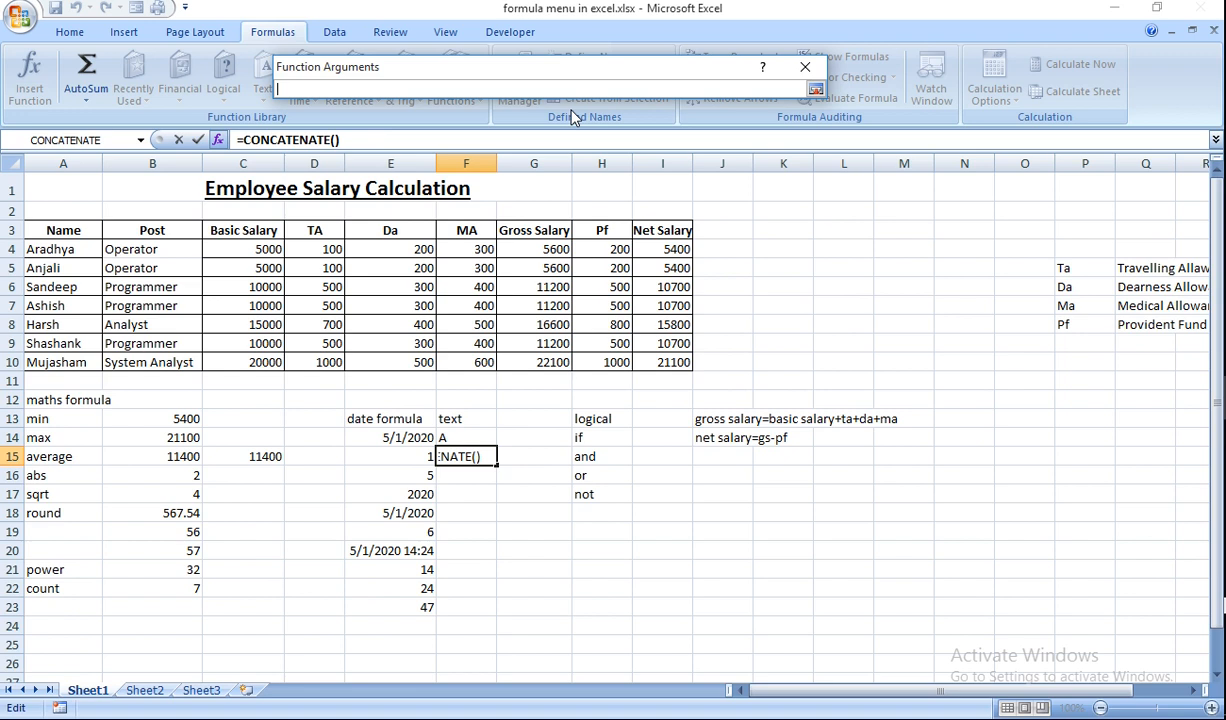
left_click(66, 249)
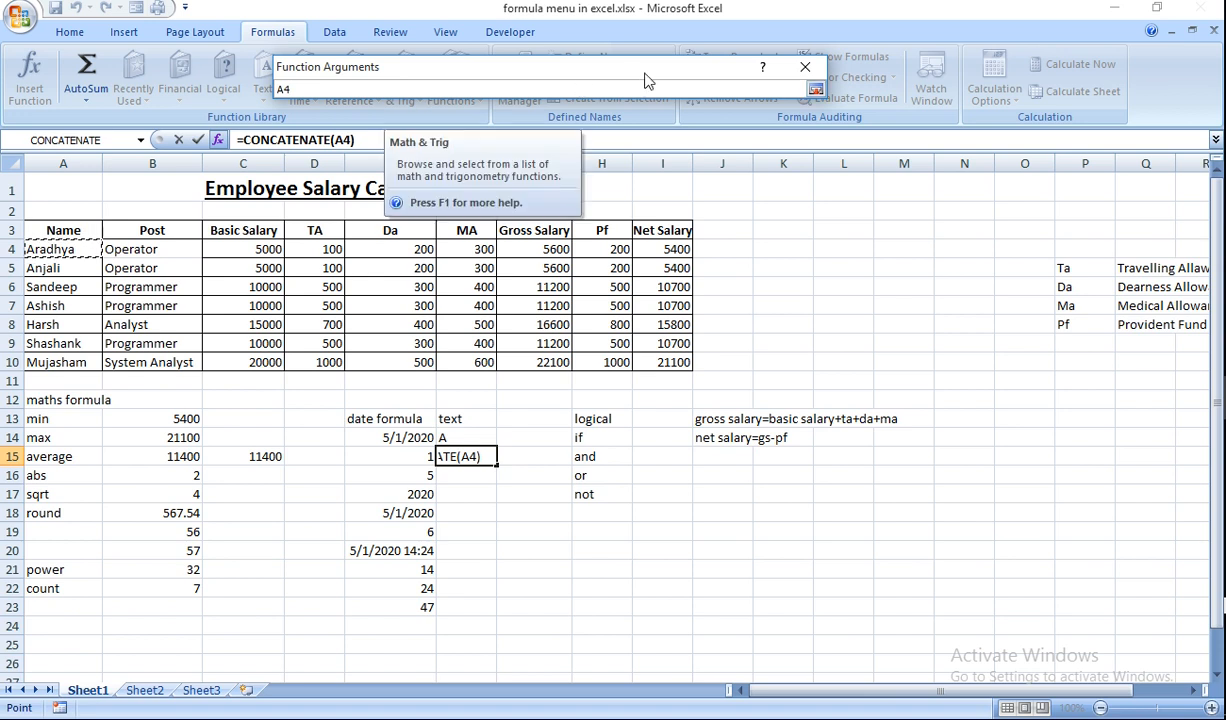
left_click(815, 92)
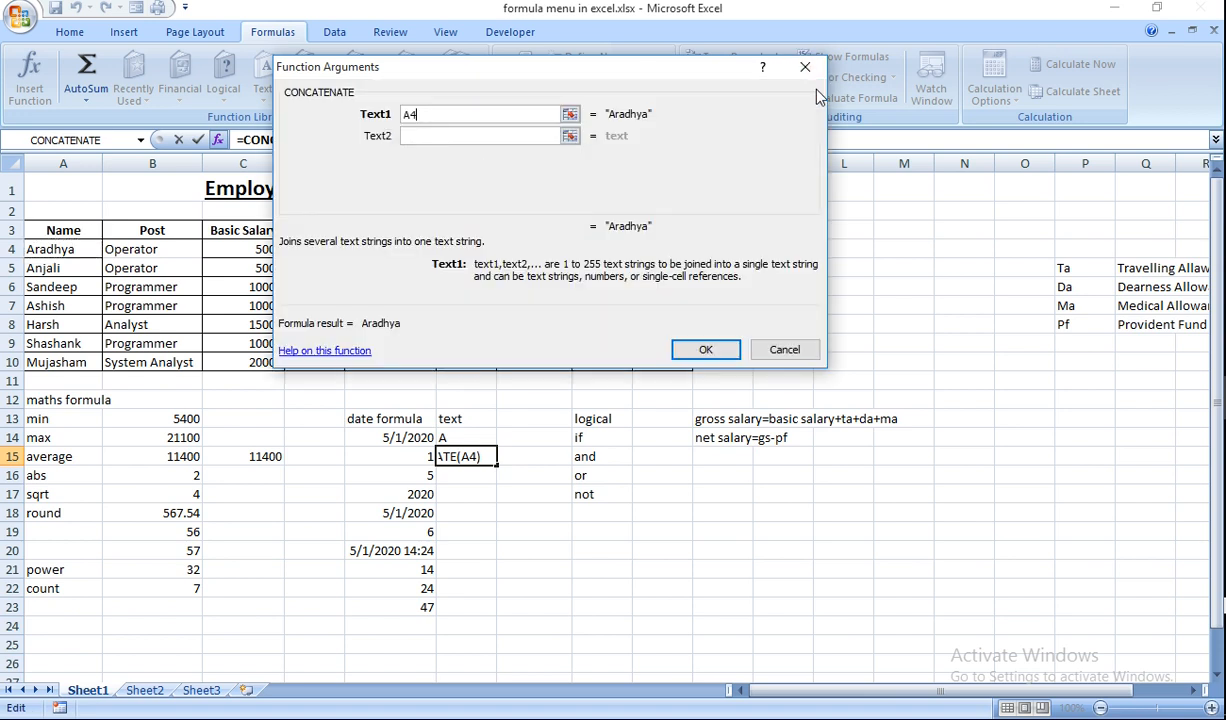
Try B4 as the second text argument of the CONCATENATE function, and clear the argument again
left_click(417, 135)
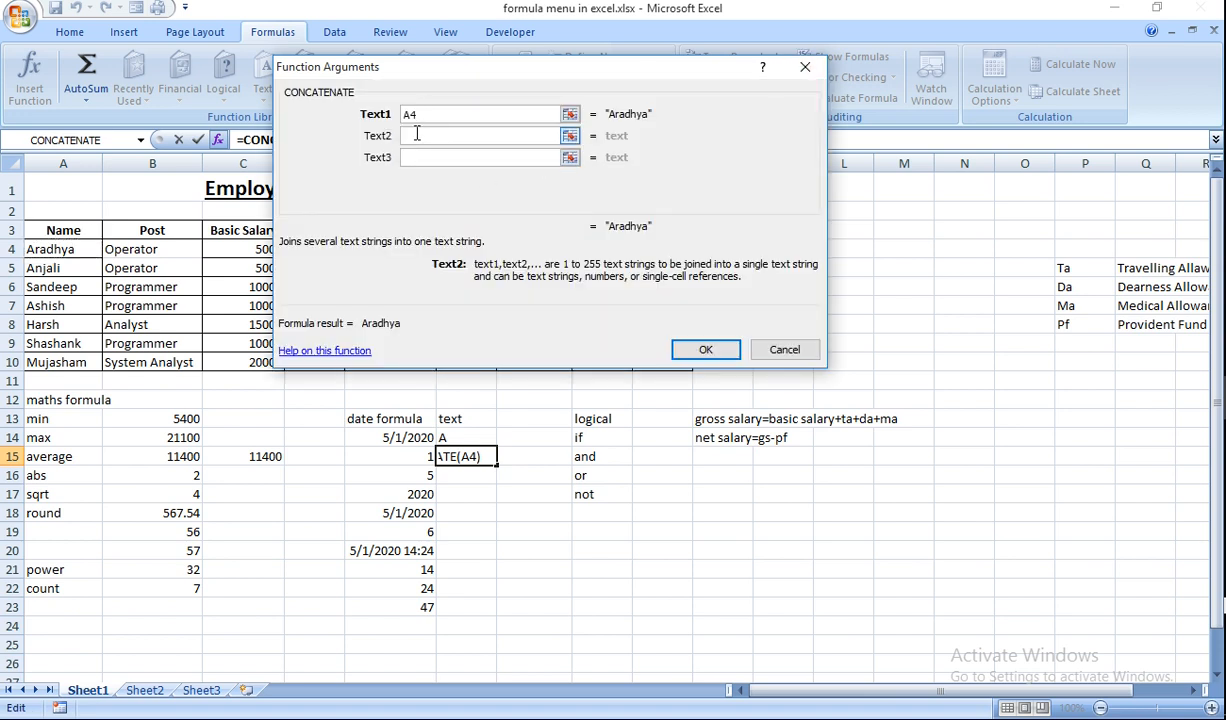
left_click(139, 266)
left_click(139, 247)
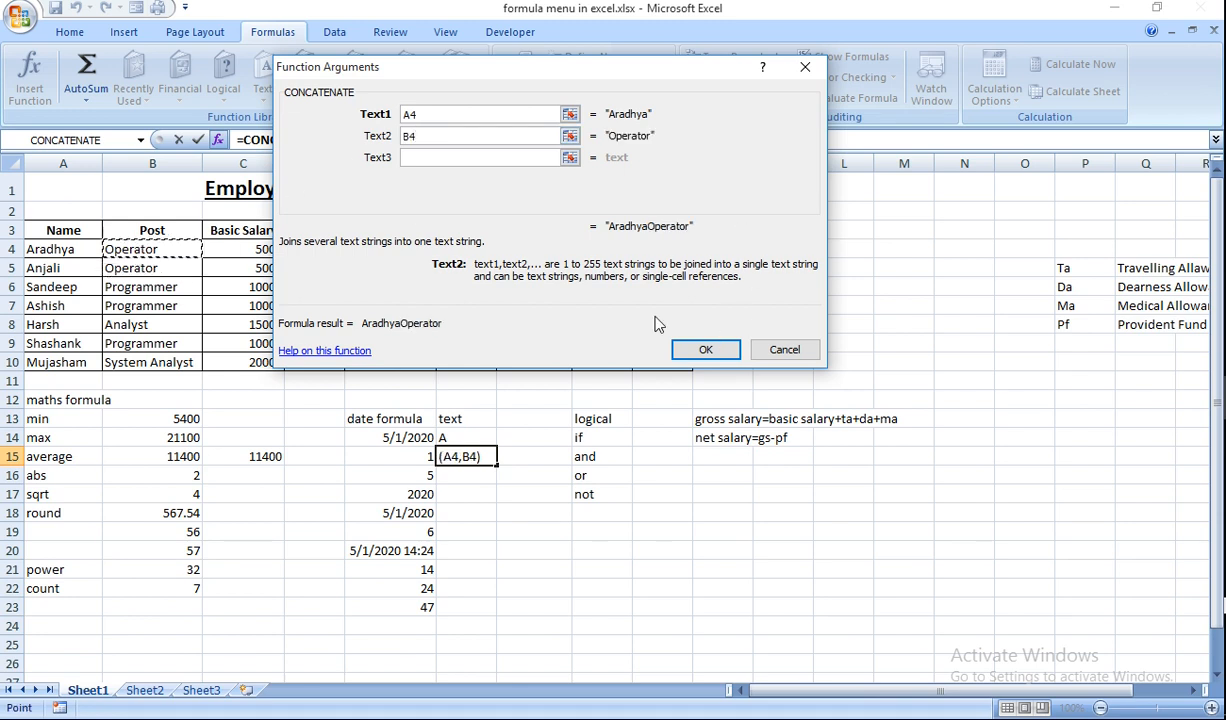
key("BackSpace")
key("BackSpace")
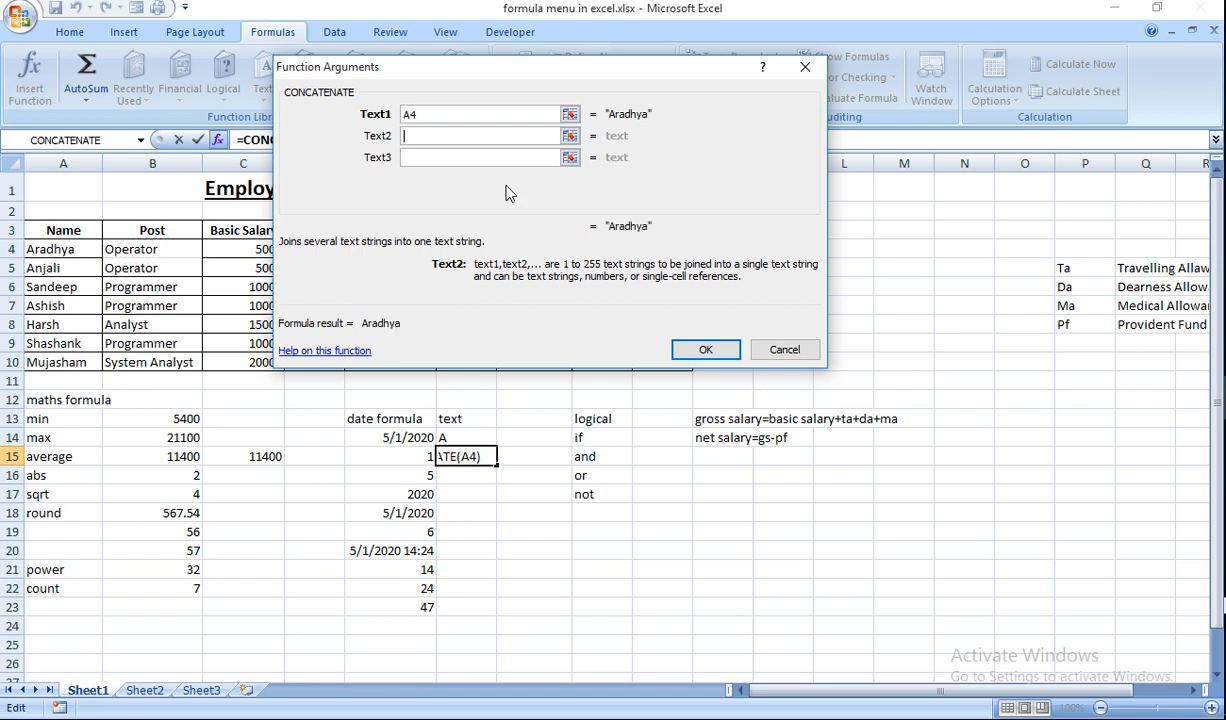
Complete the CONCATENATE function in F15 with a quoted space as the second text and B4 as the third
type("\"")
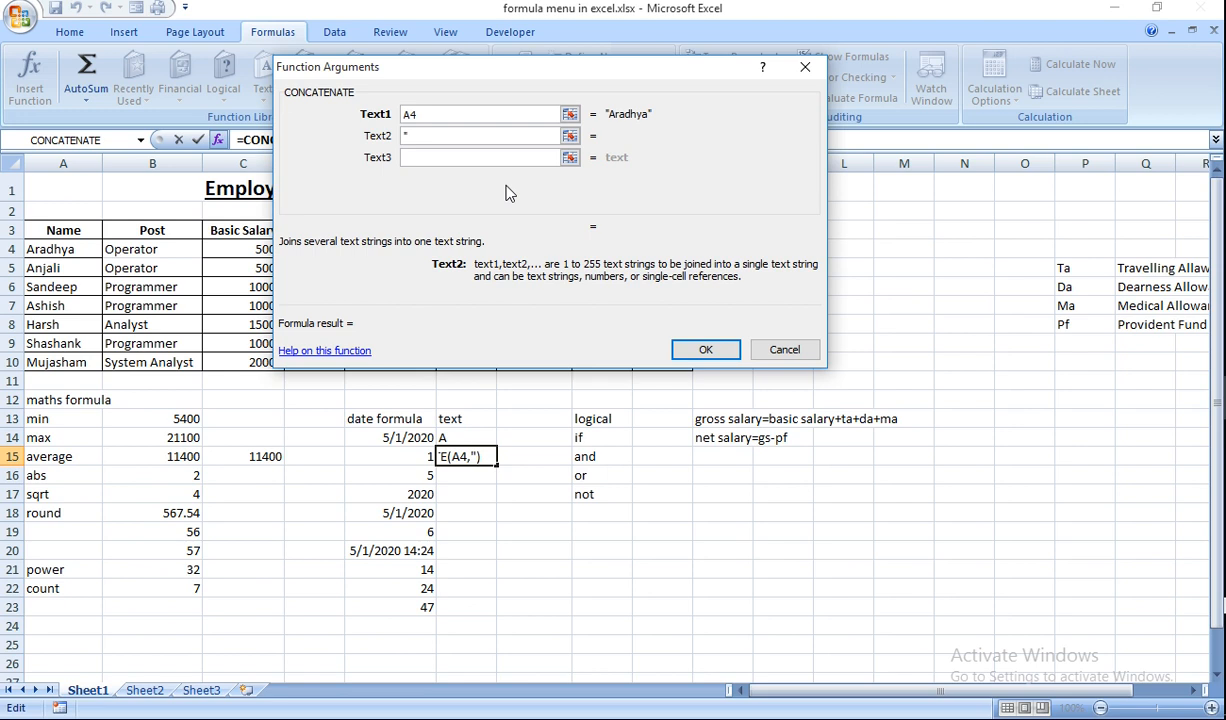
type("\"")
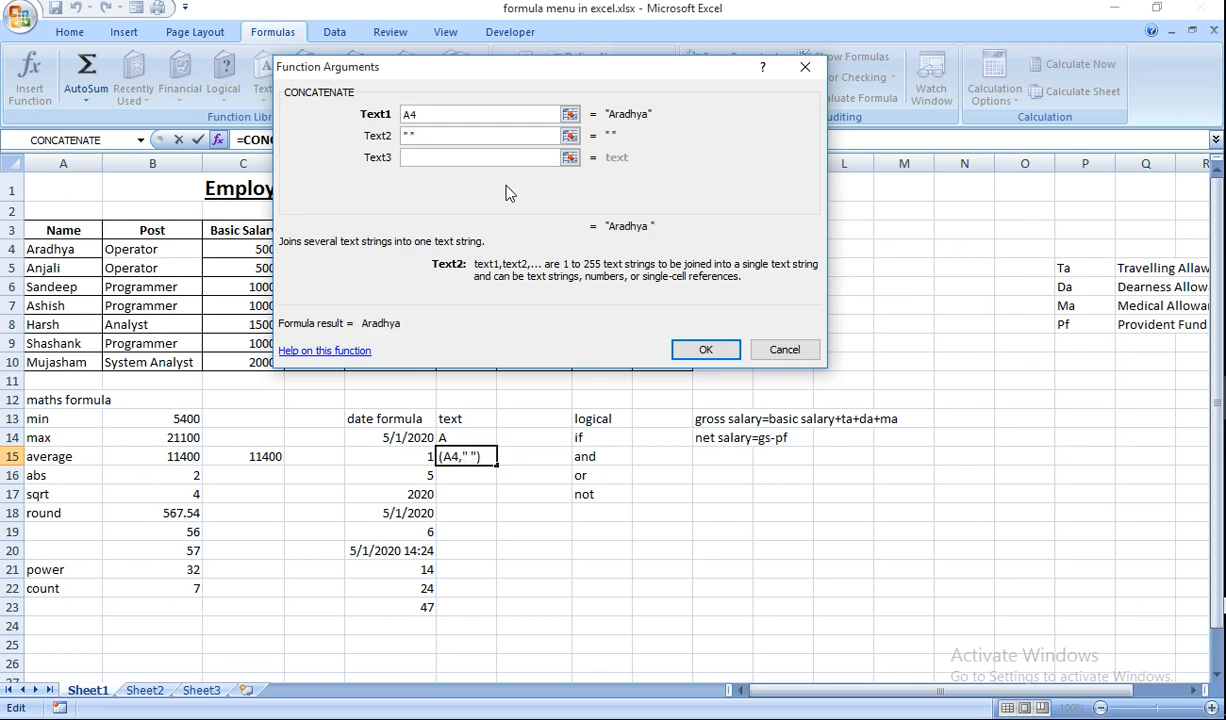
left_click(420, 158)
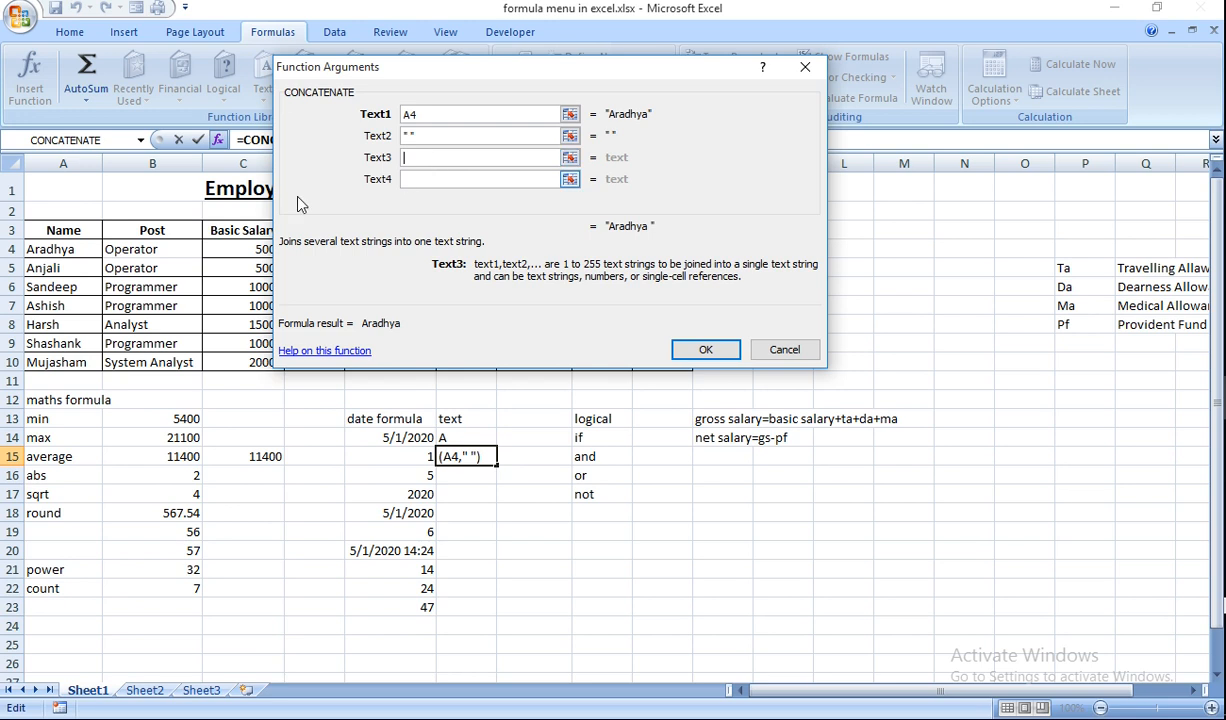
left_click(140, 246)
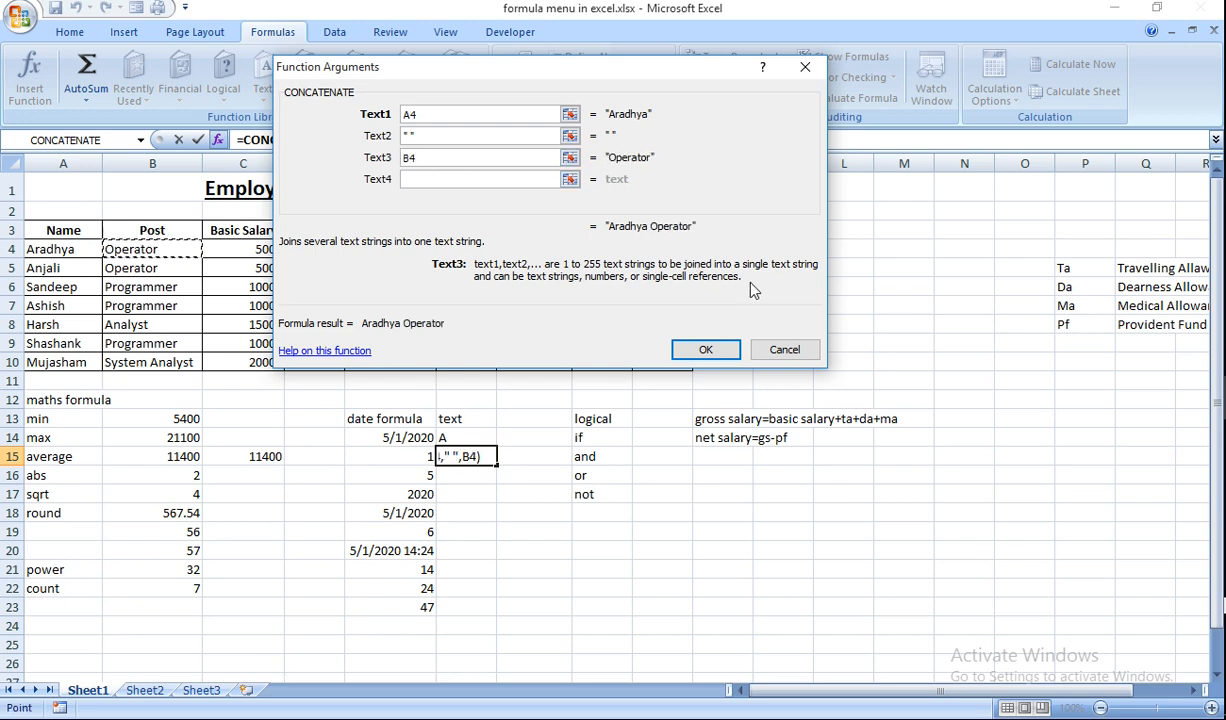
left_click(702, 349)
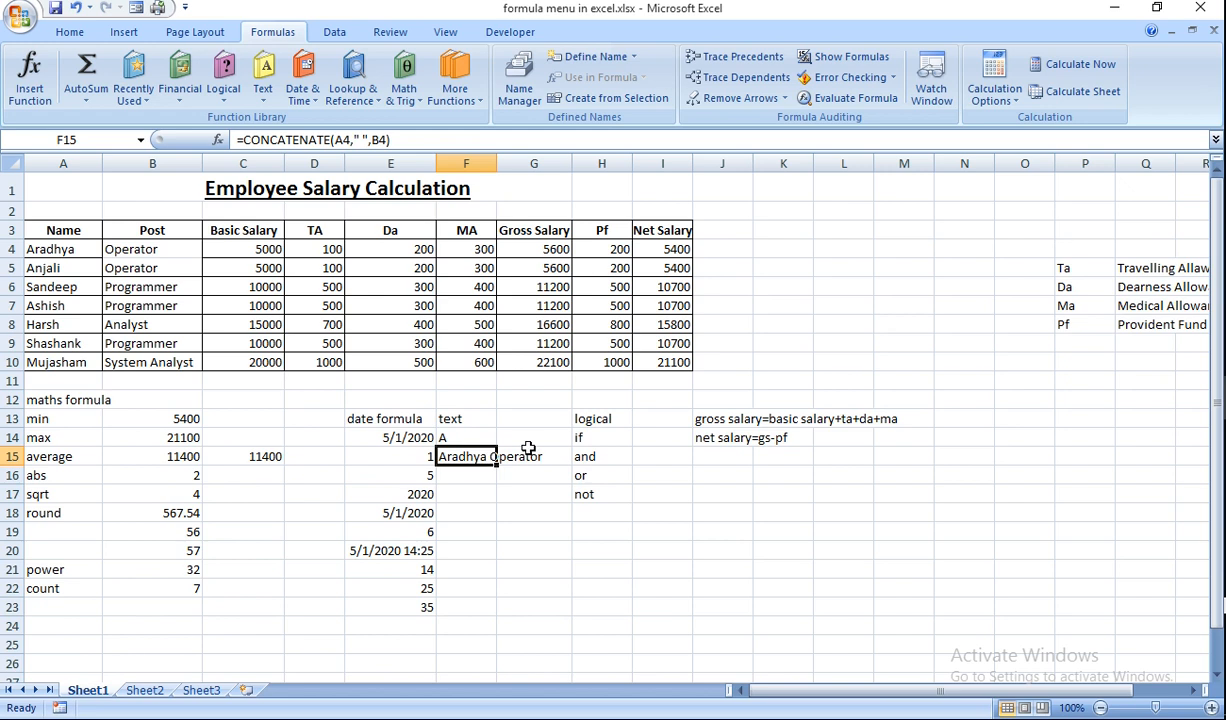
Insert a RIGHT function in cell F16 that extracts 4 characters from the name in A6
left_click(460, 484)
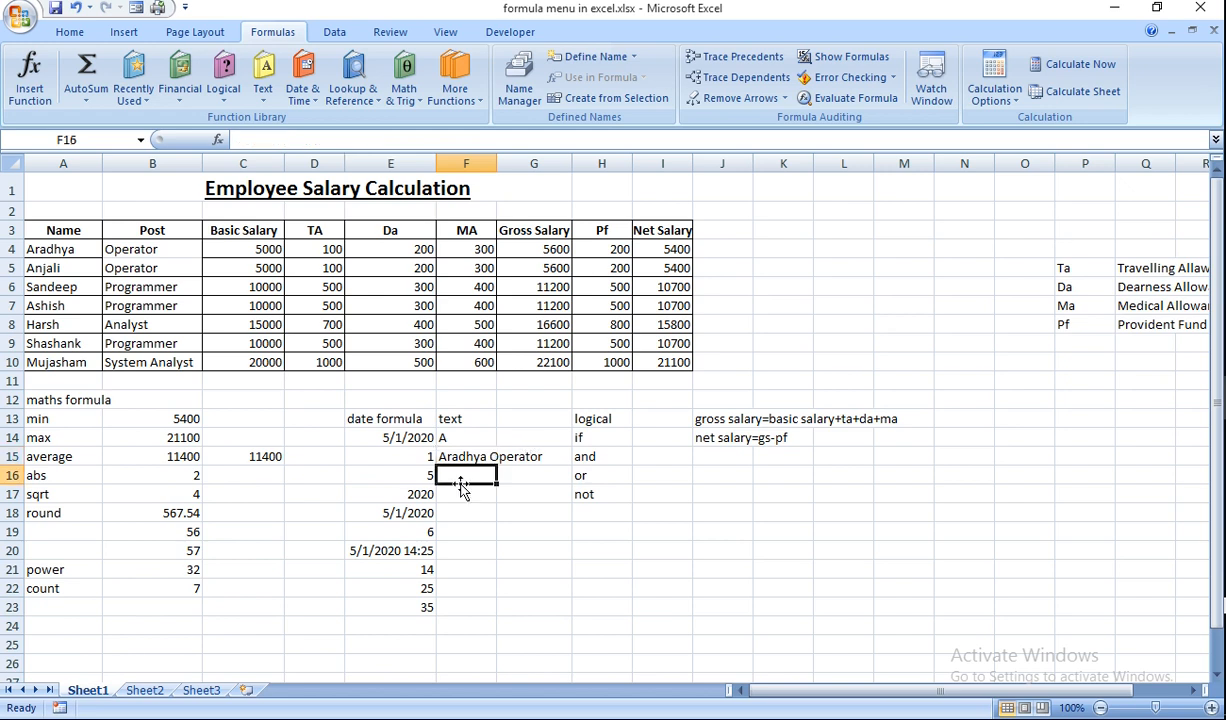
left_click(264, 90)
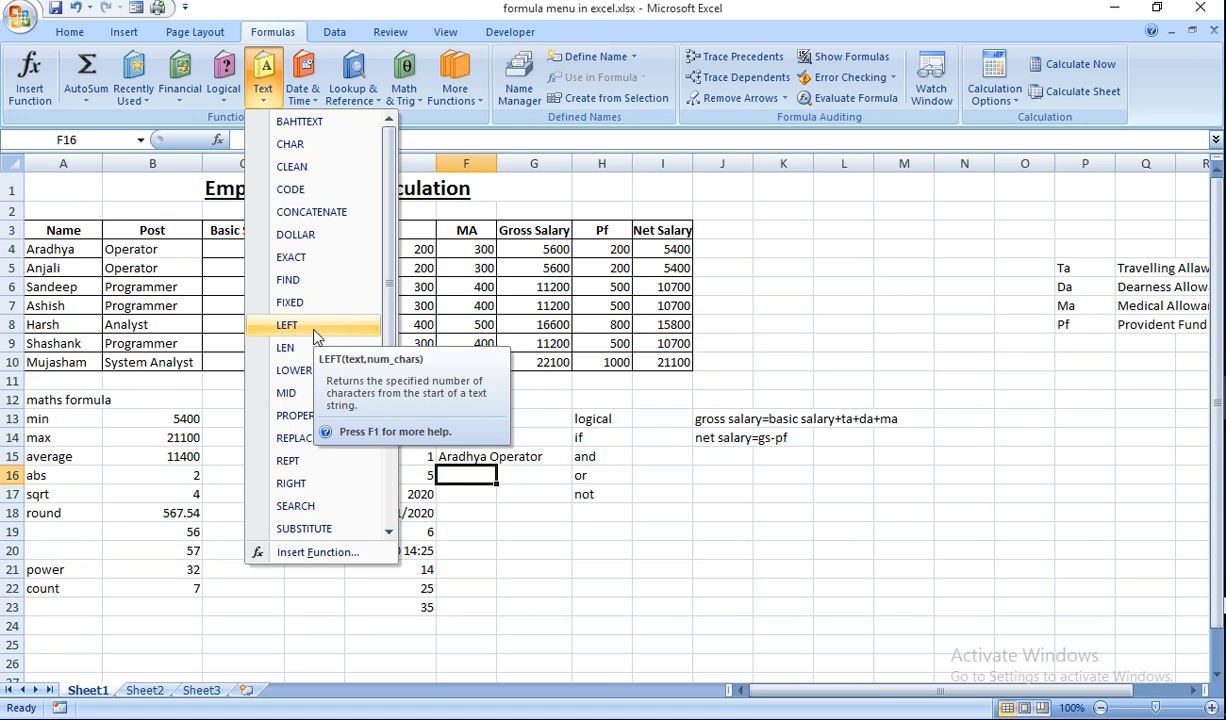
left_click(303, 483)
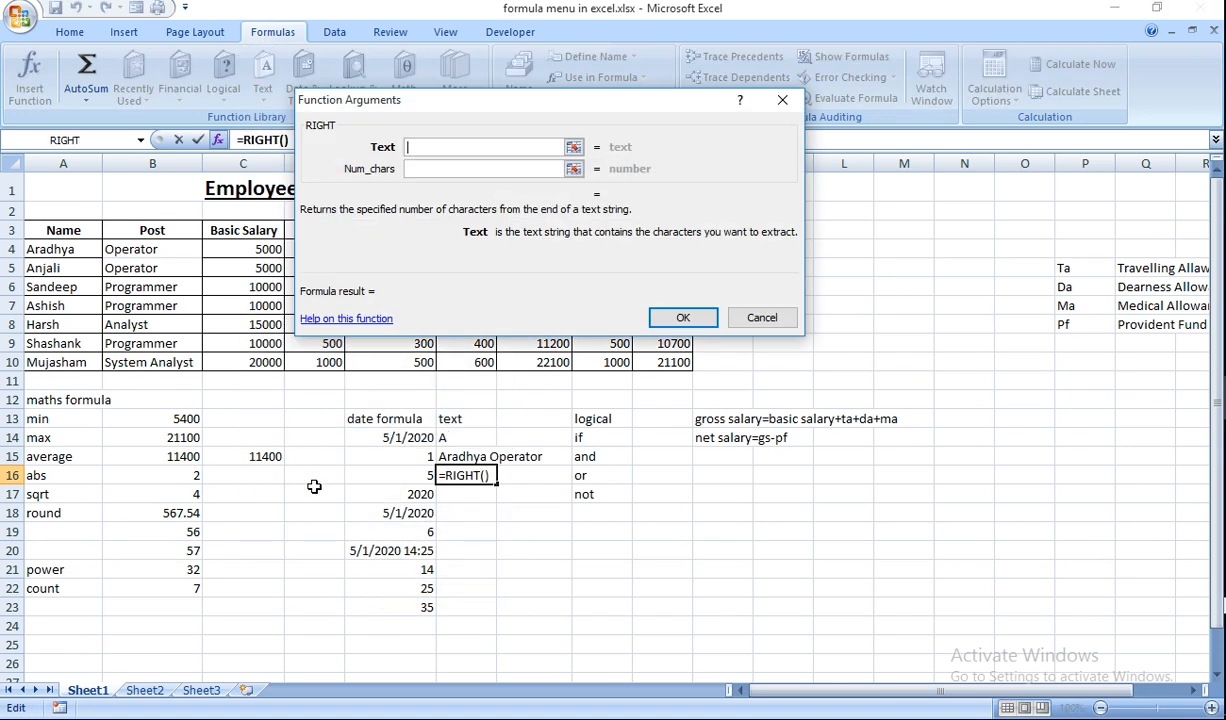
left_click(573, 147)
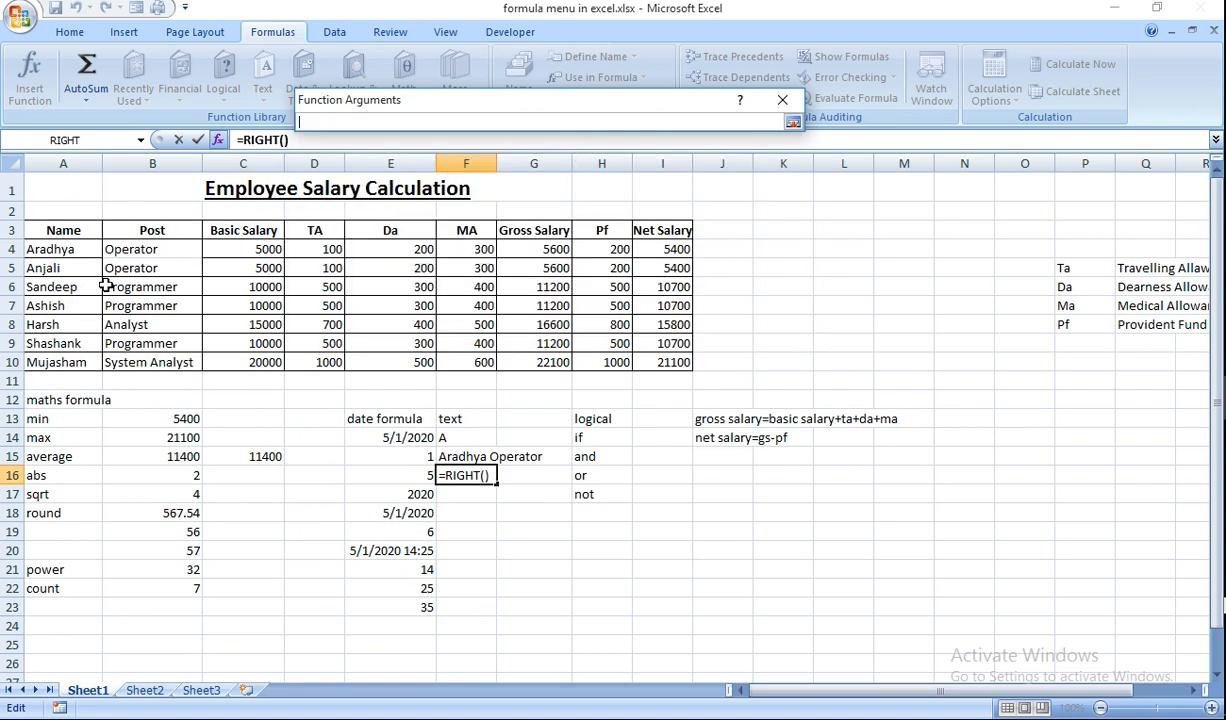
left_click(61, 287)
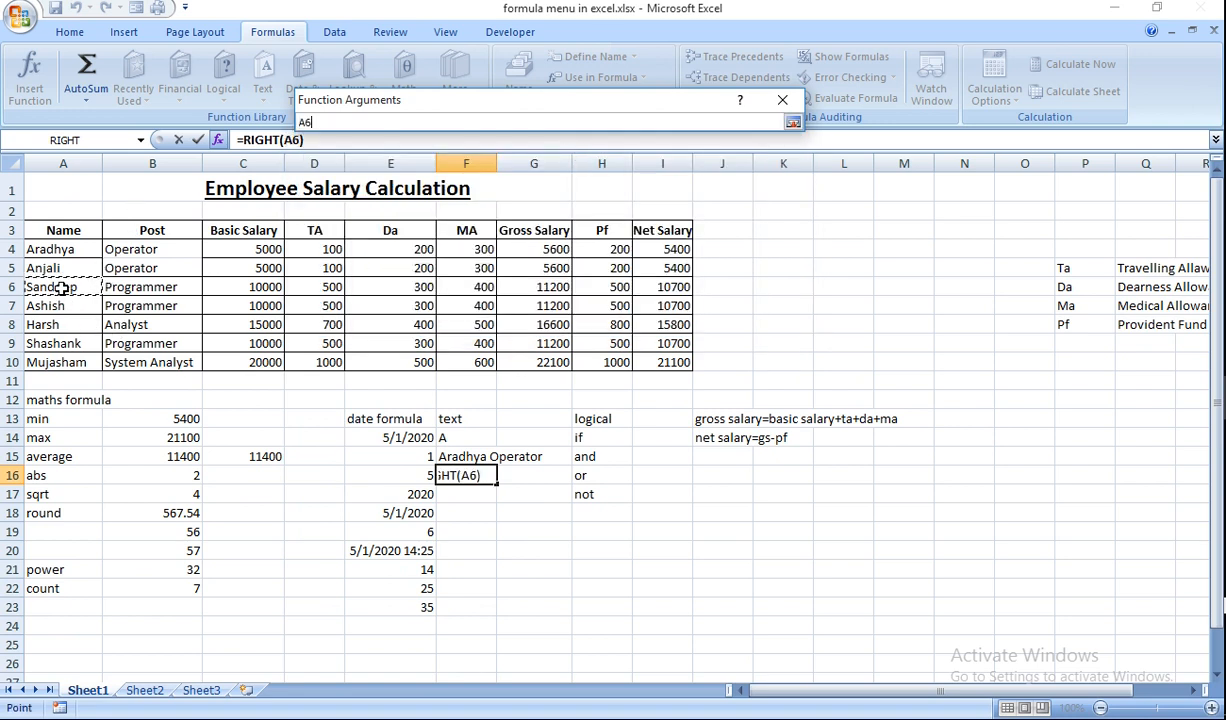
left_click(794, 123)
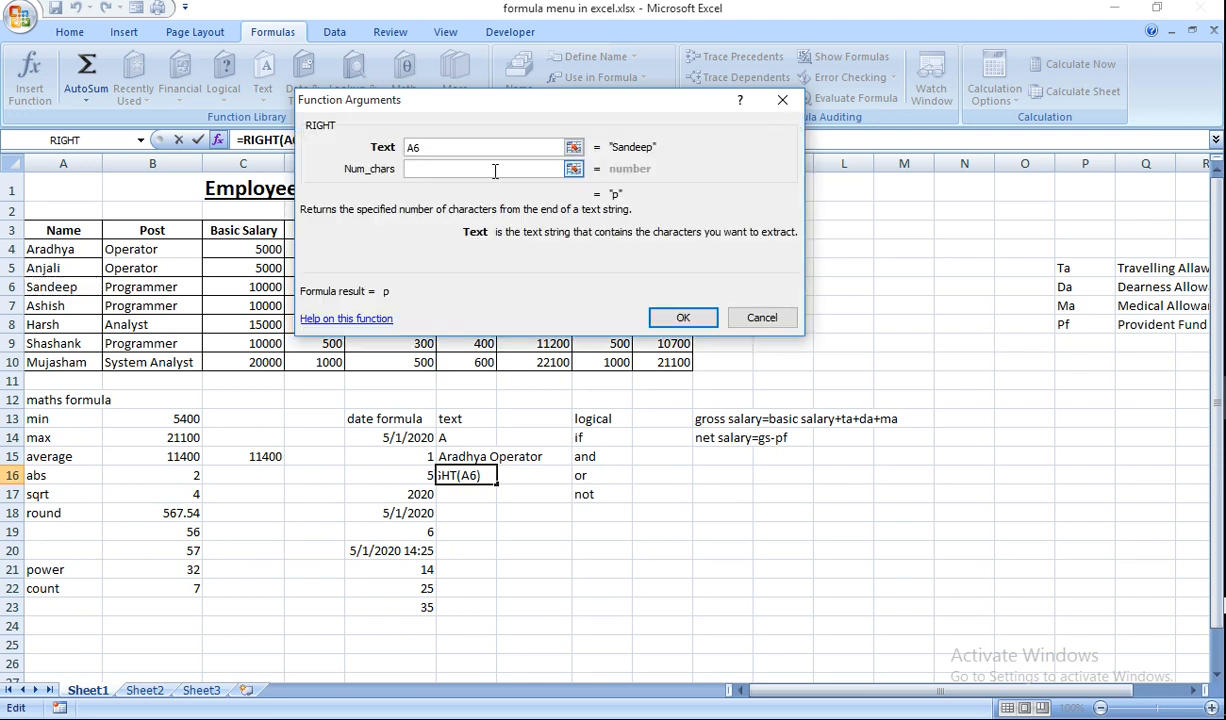
left_click(458, 170)
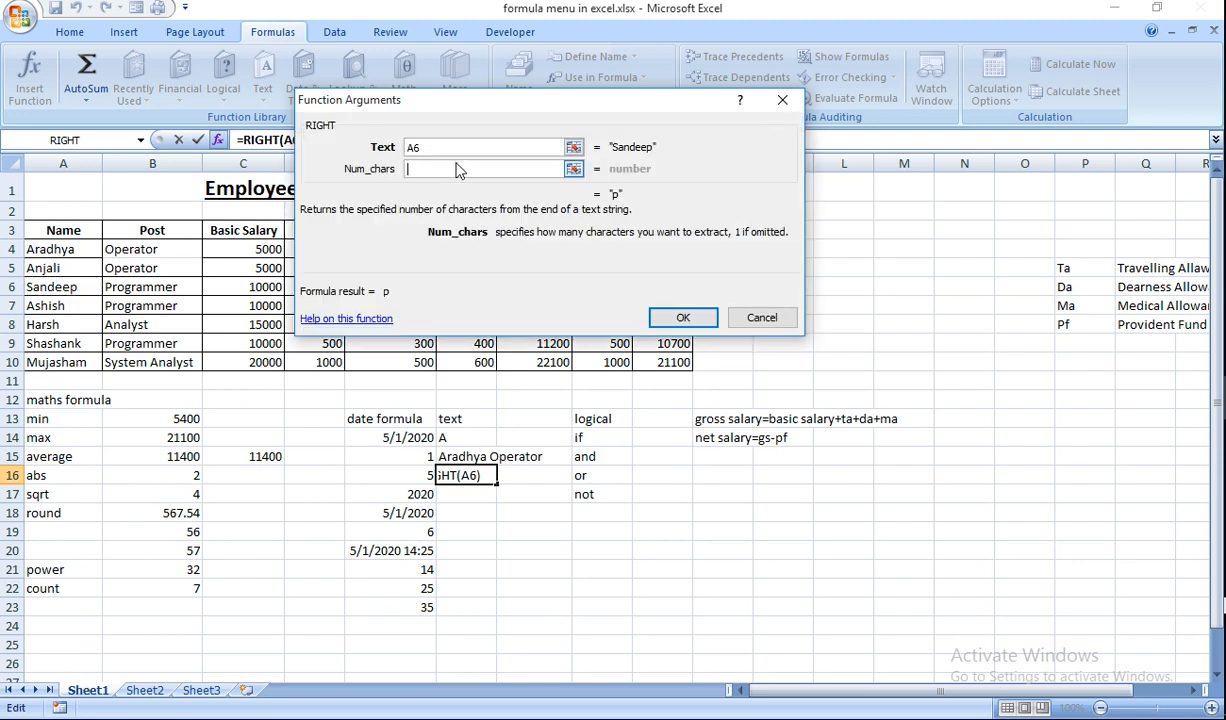
type("4")
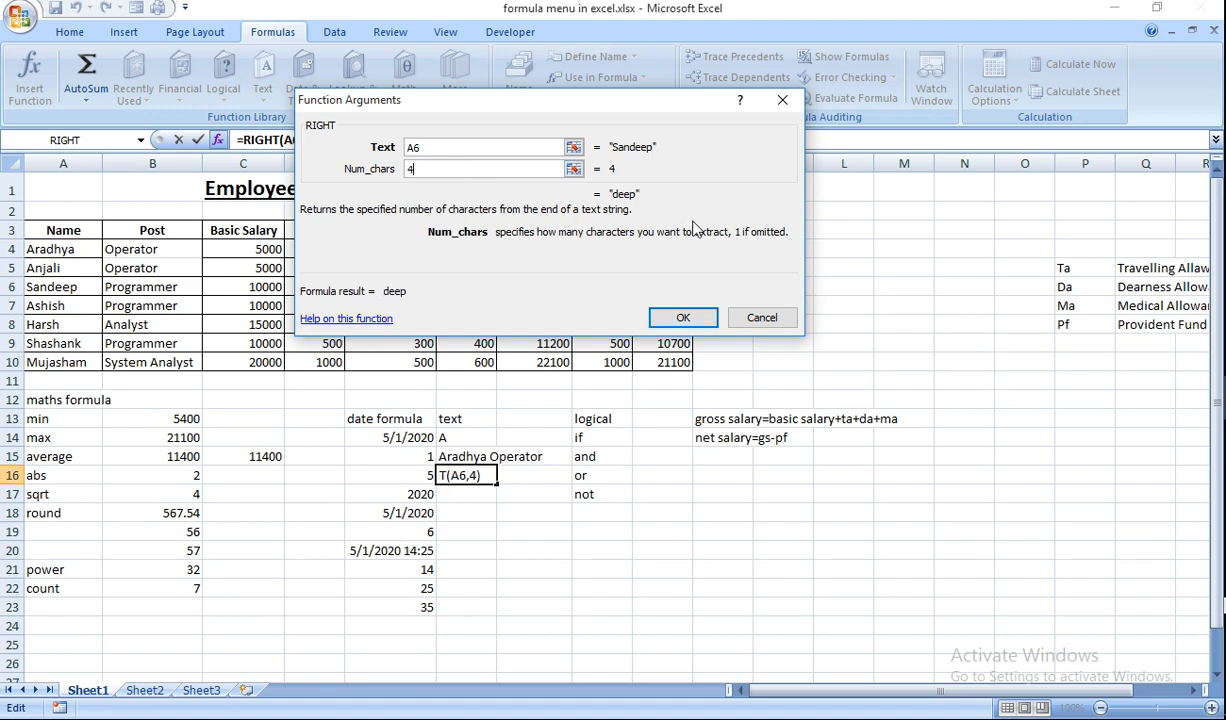
left_click(707, 327)
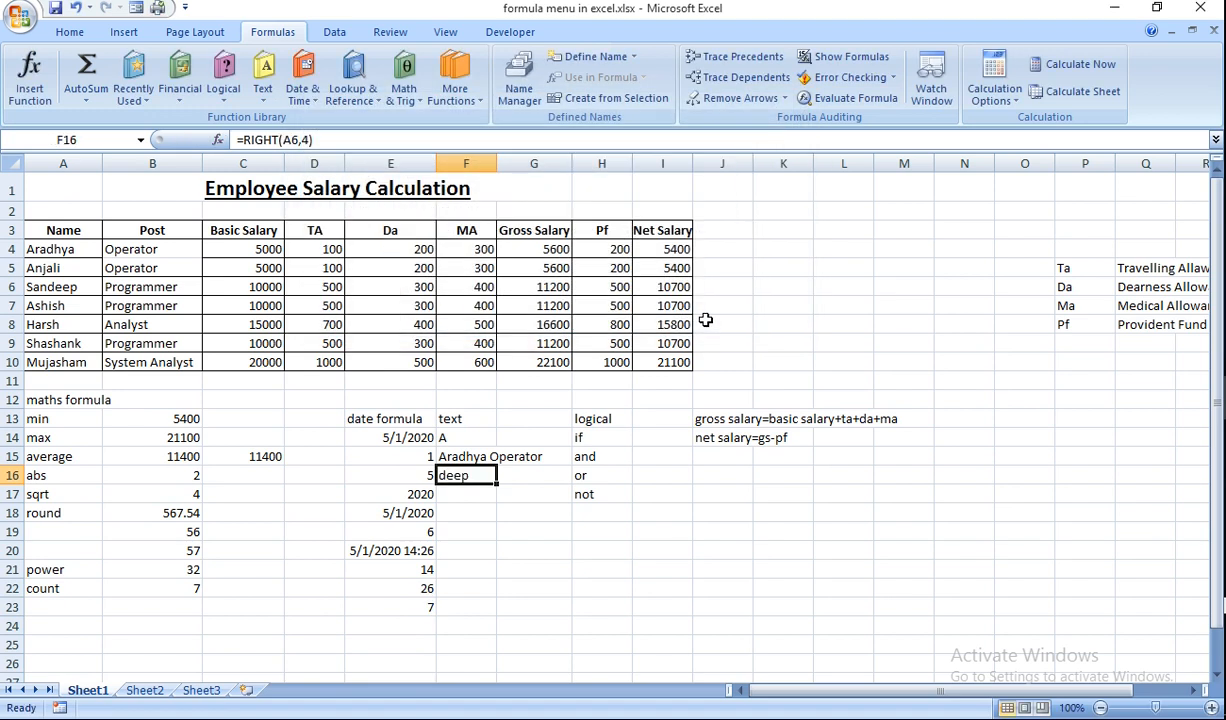
left_click(455, 497)
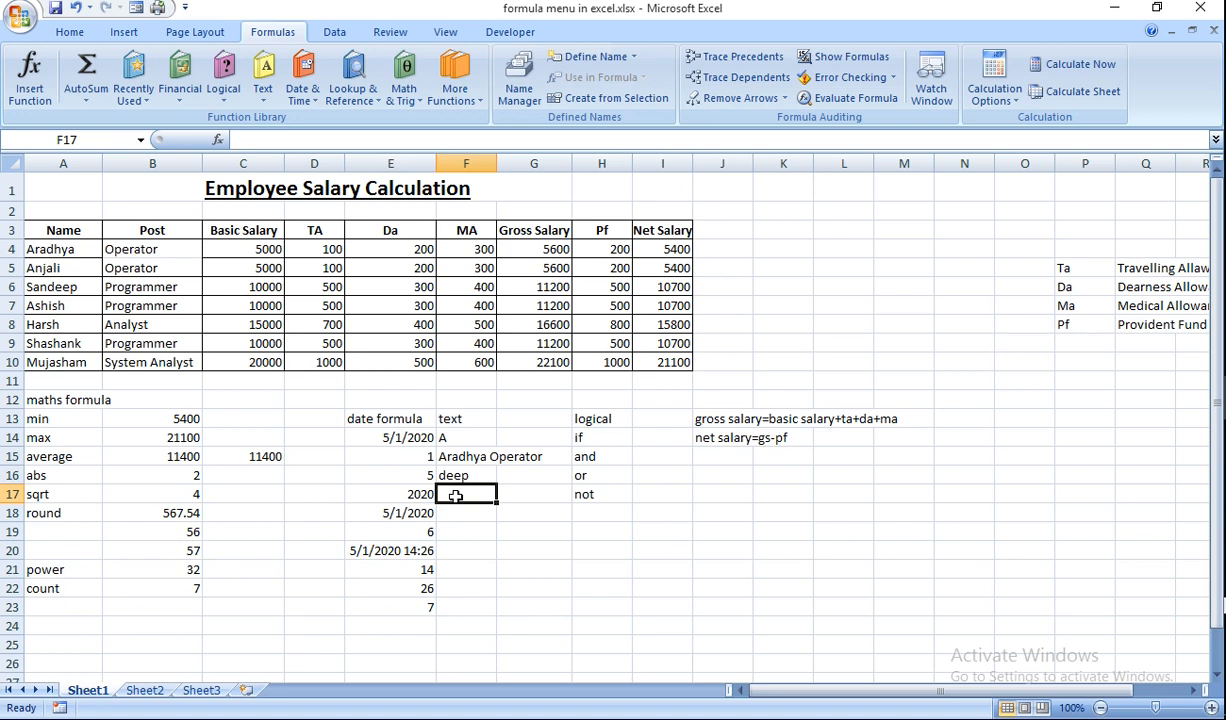
left_click(268, 88)
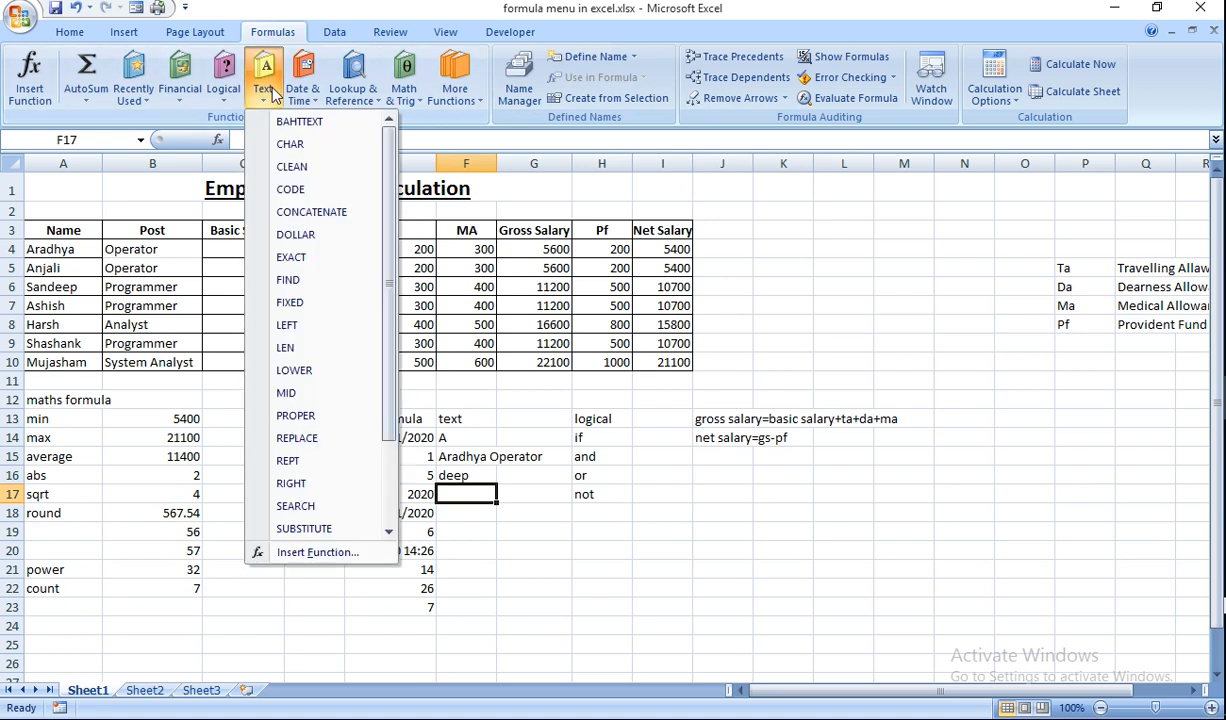
left_click(306, 417)
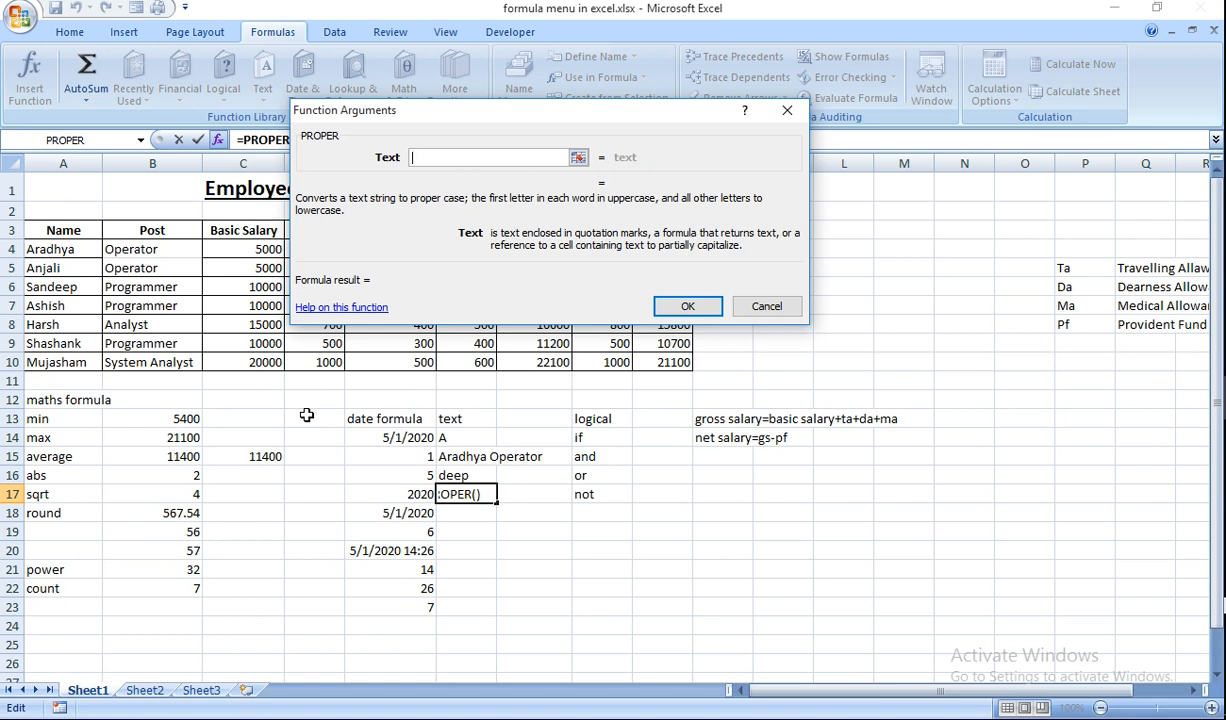
left_click(578, 157)
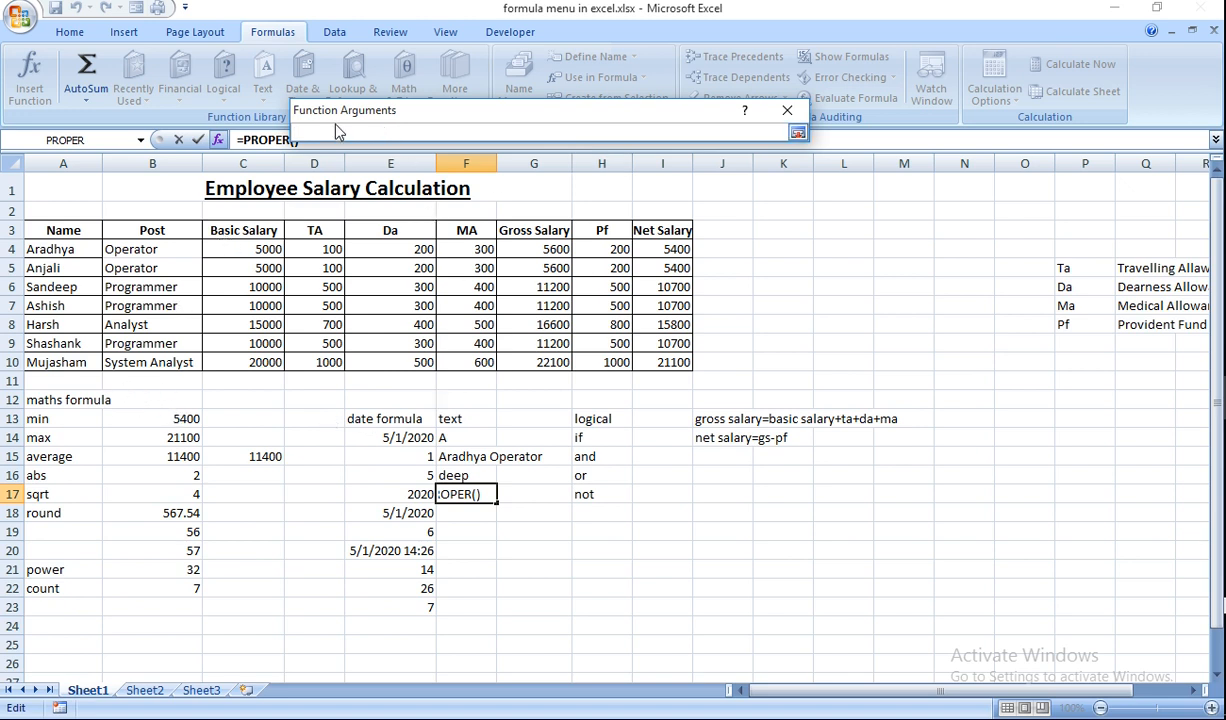
left_click(789, 110)
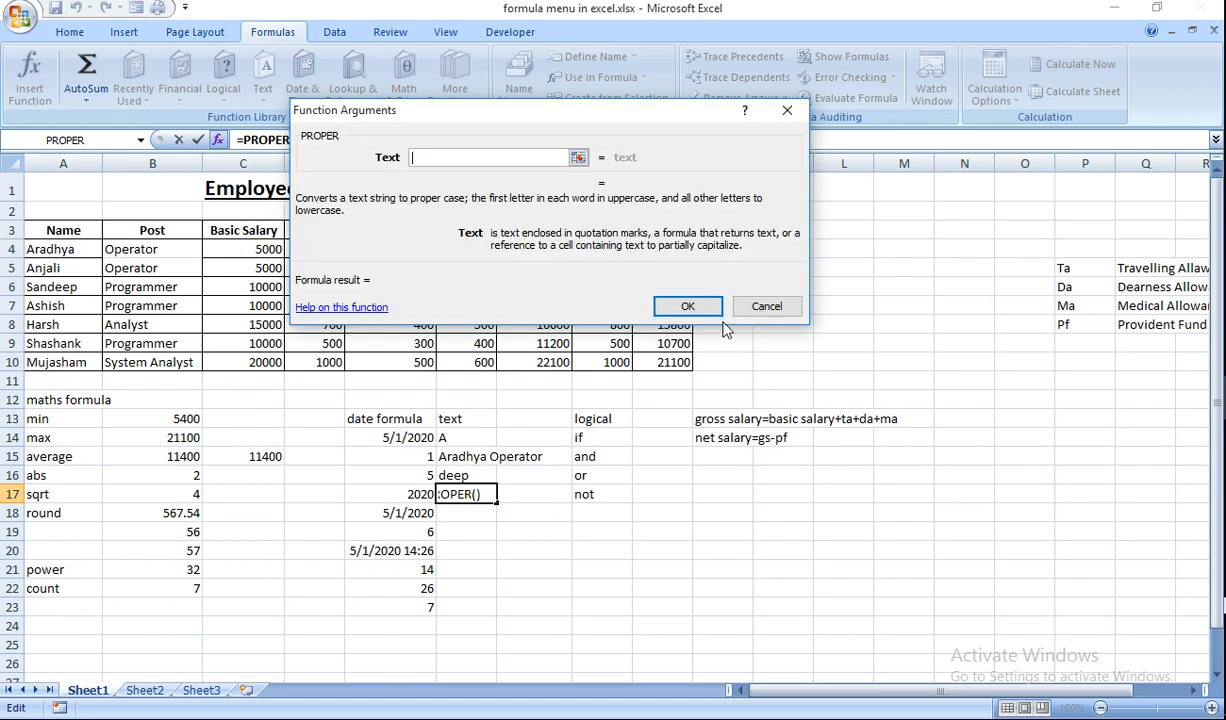
left_click(767, 306)
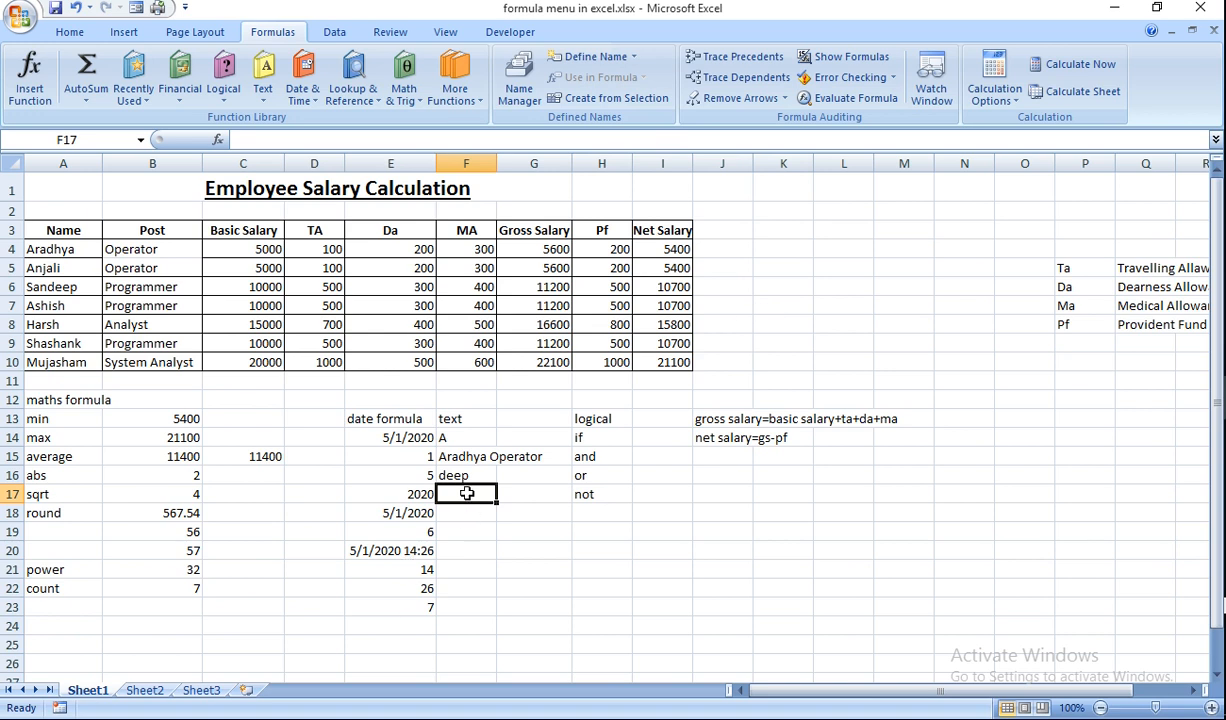
Try entering =find as a formula in cell F17
type("=")
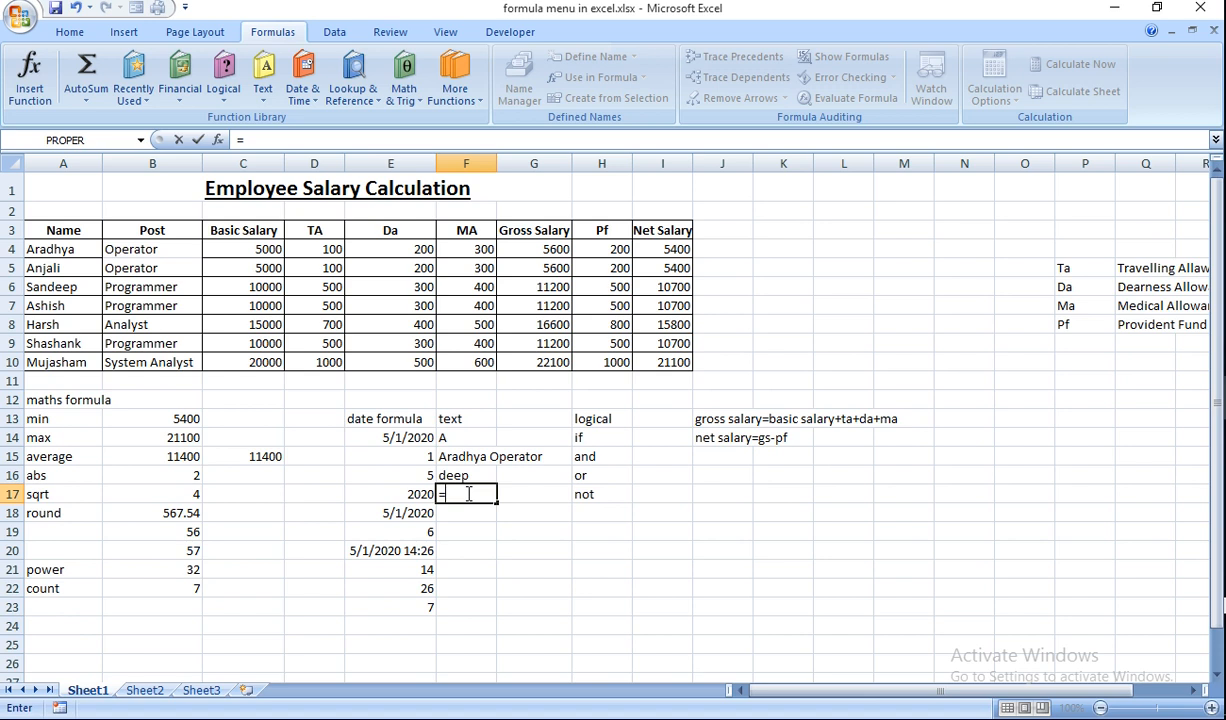
type("find")
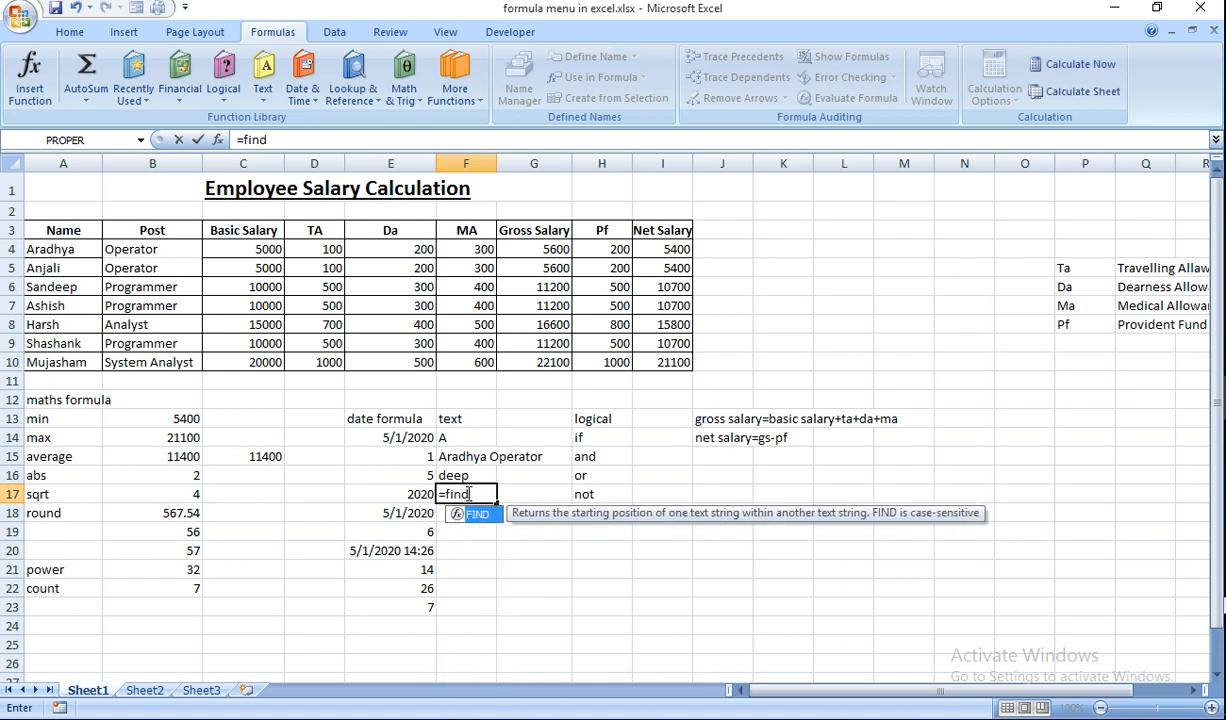
key("Left")
key("Left")
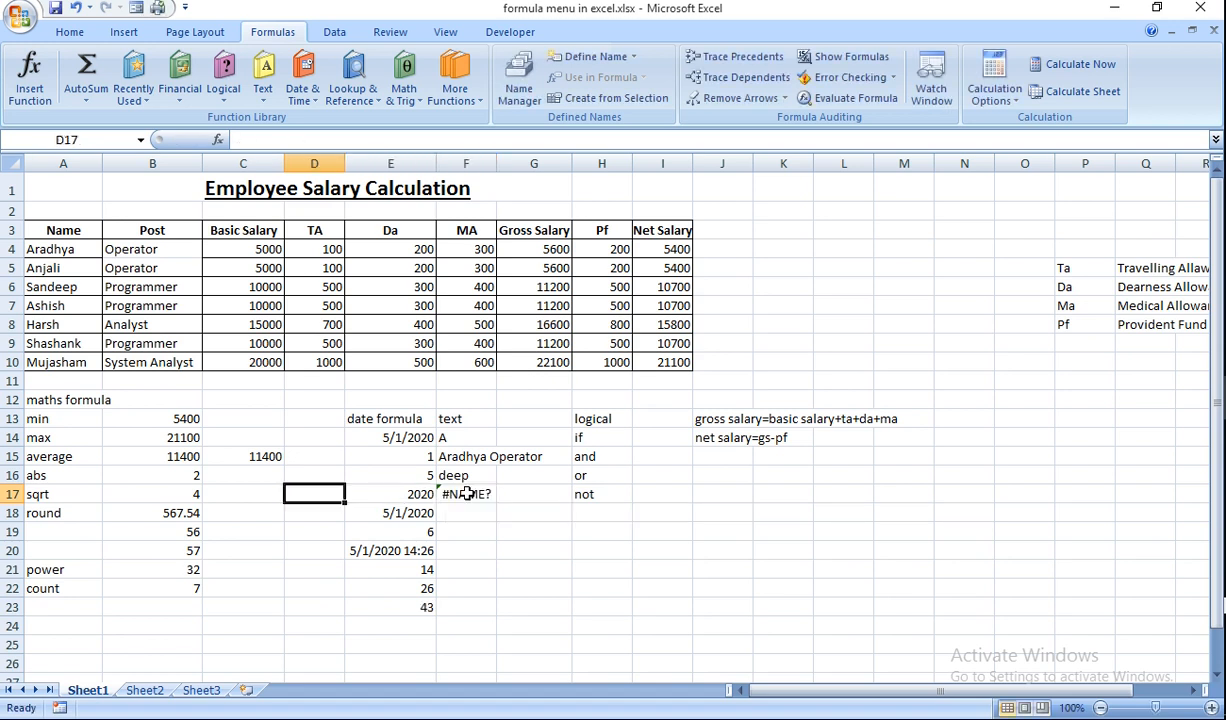
Replace the function name in F17's formula with a PROPER function that has an unquoted lowercase first name as its text
left_click(467, 494)
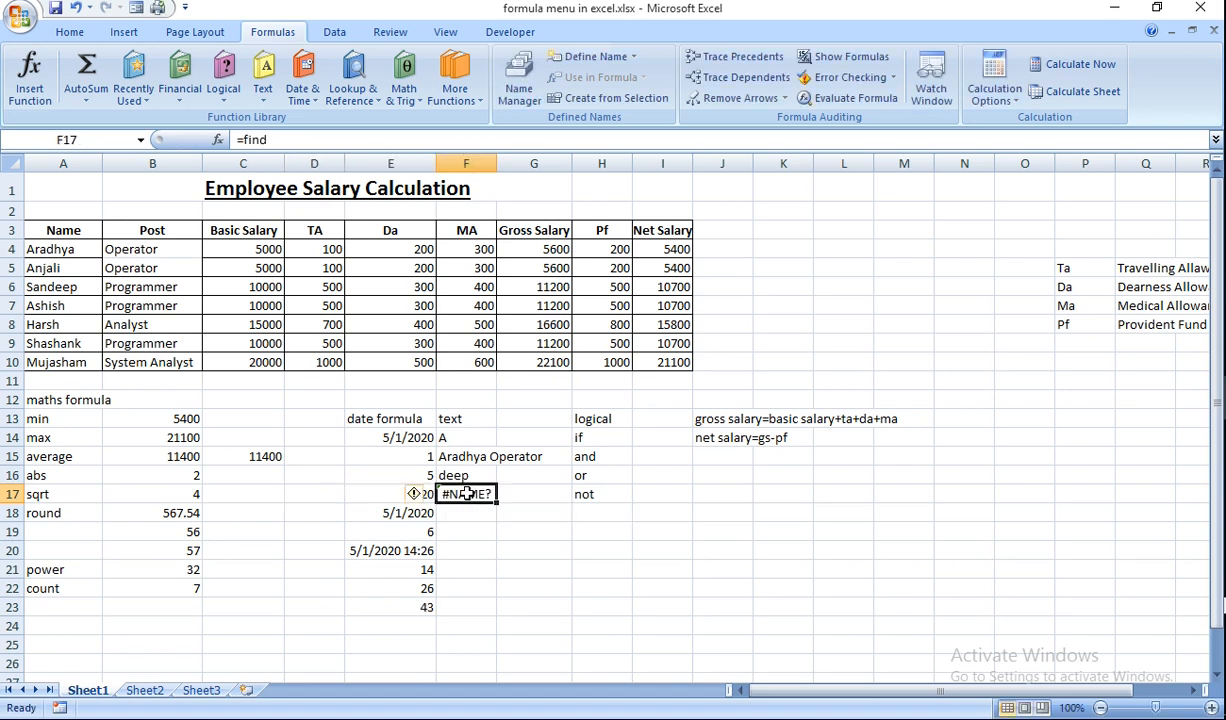
left_click(245, 140)
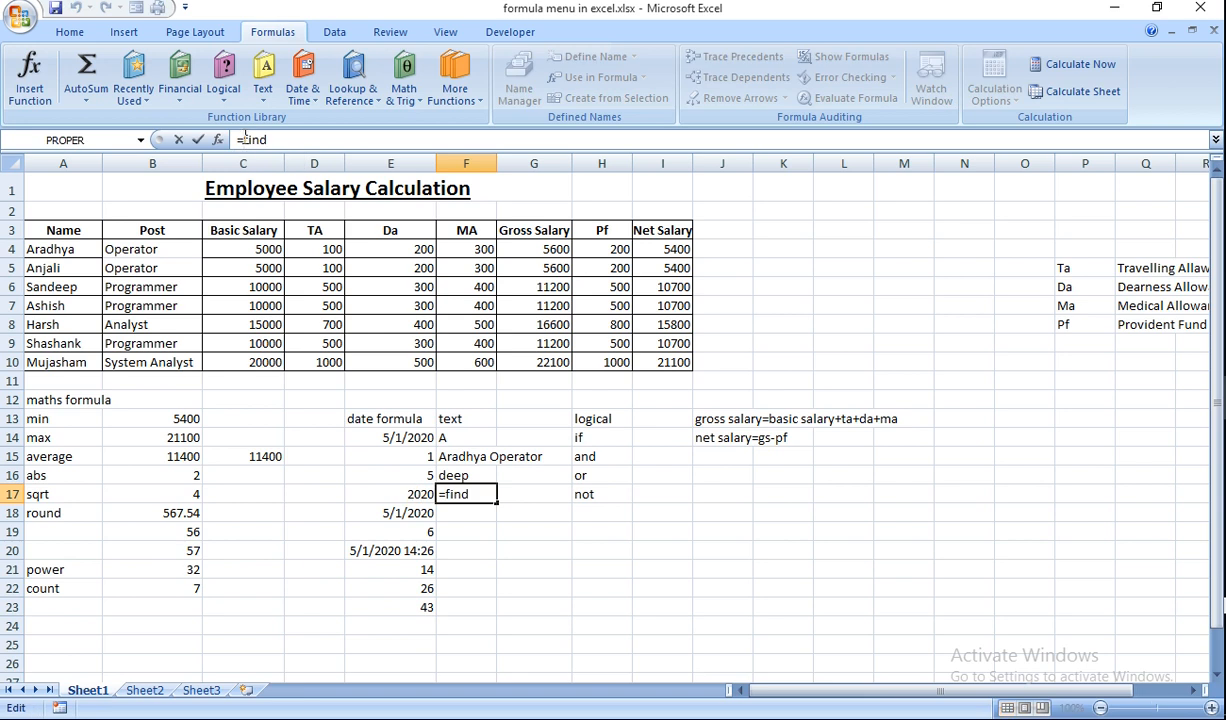
type("proper")
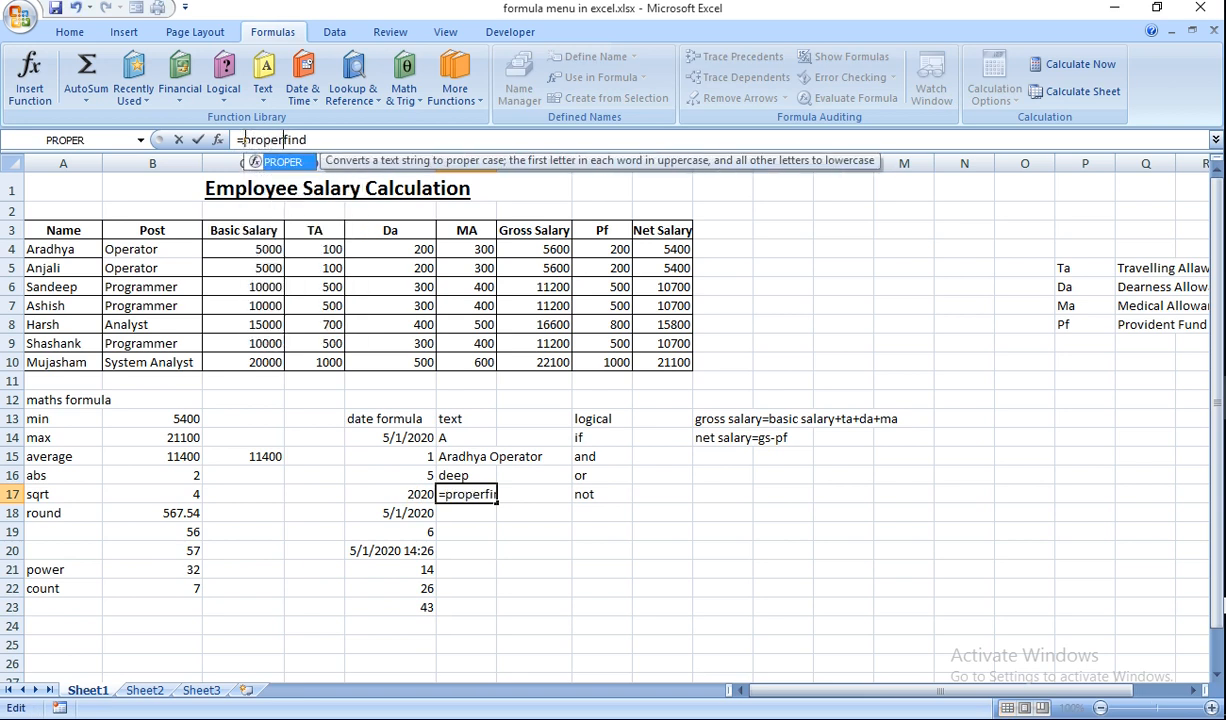
type("(amit")
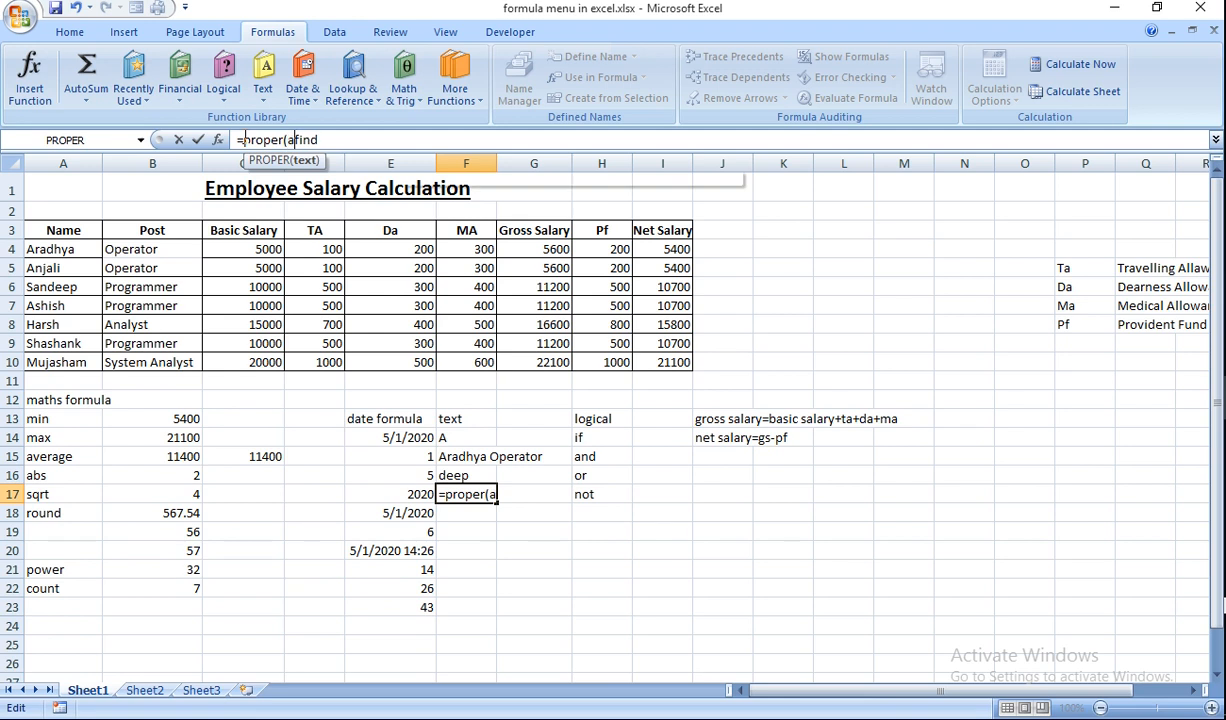
type(")")
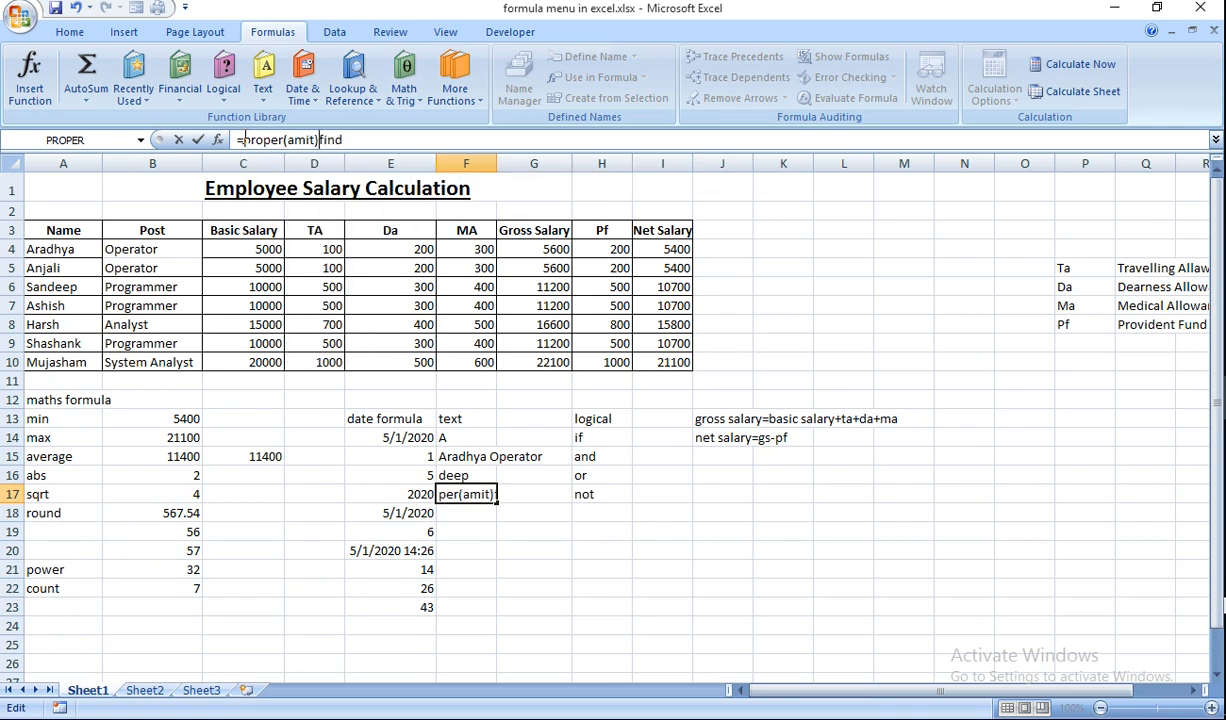
key("Delete")
key("Delete")
key("Delete")
key("Delete")
key("Return")
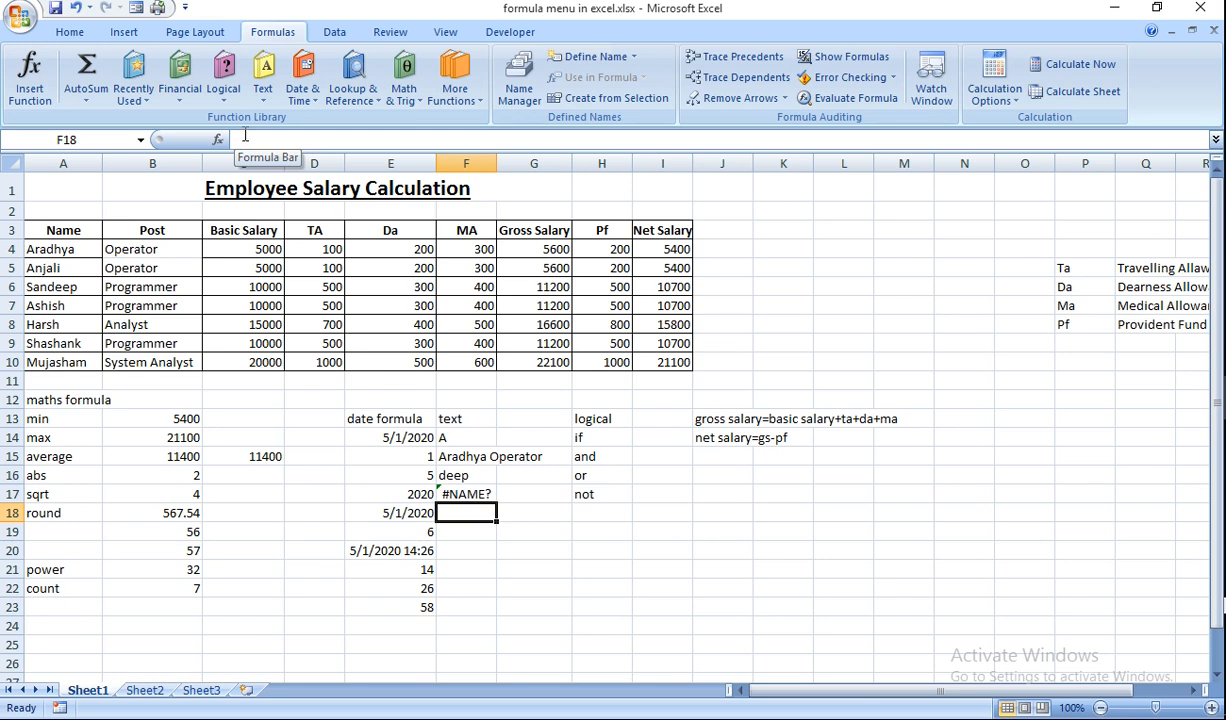
Enclose the text argument of the PROPER function in F17 in double quotation marks
left_click(245, 138)
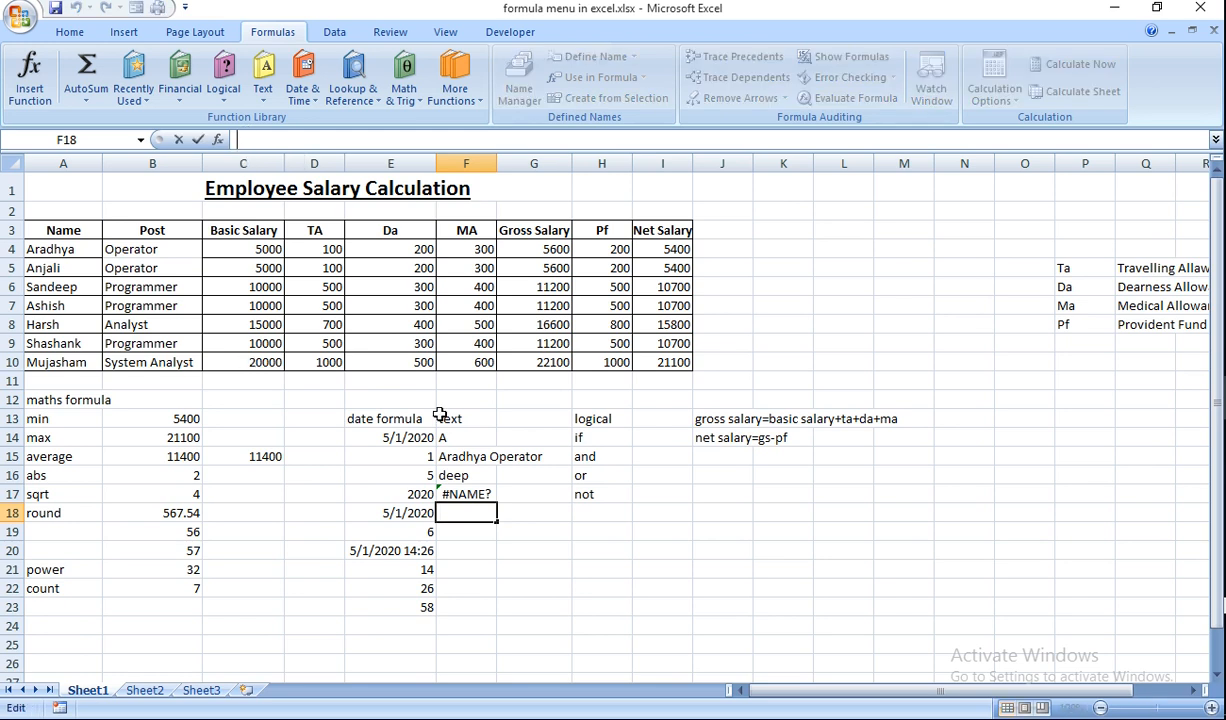
left_click(472, 494)
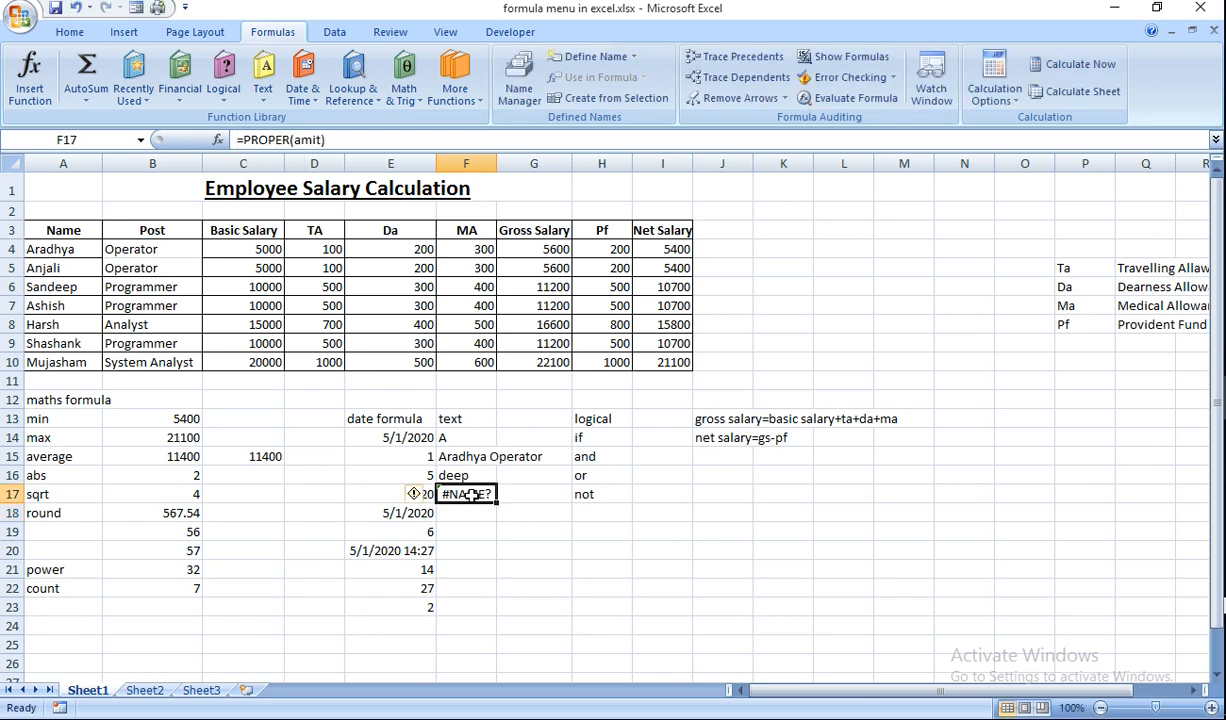
left_click(294, 139)
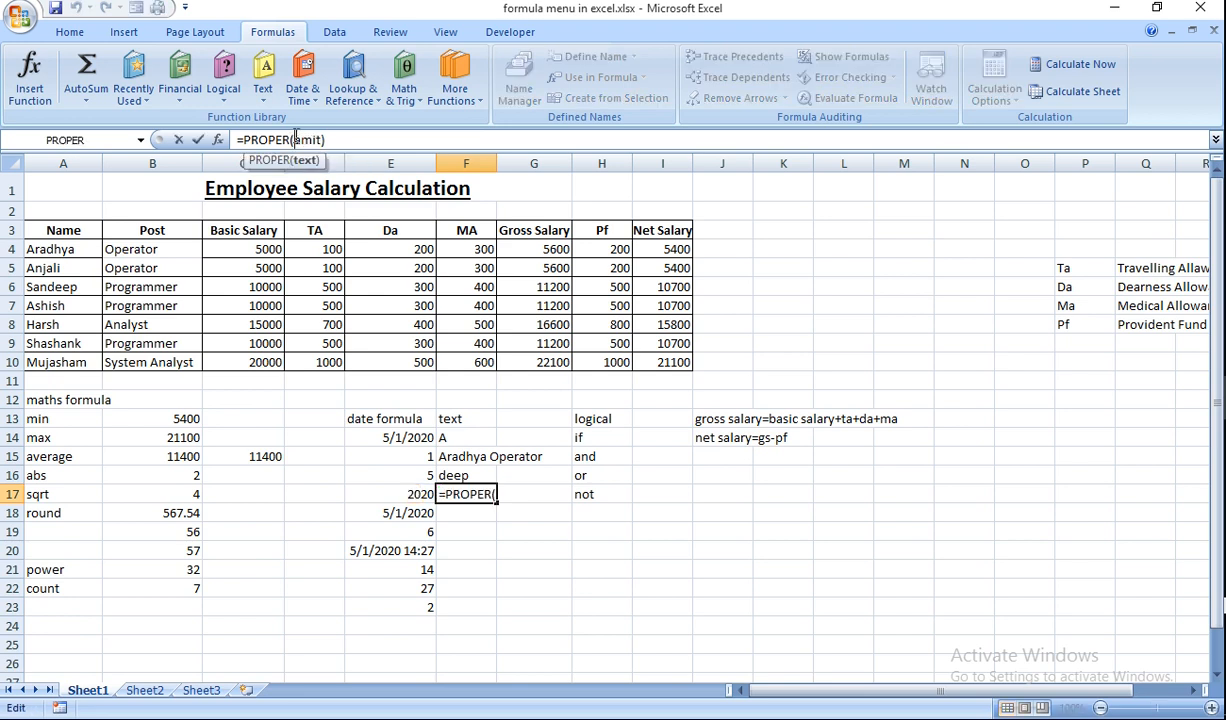
type("\"")
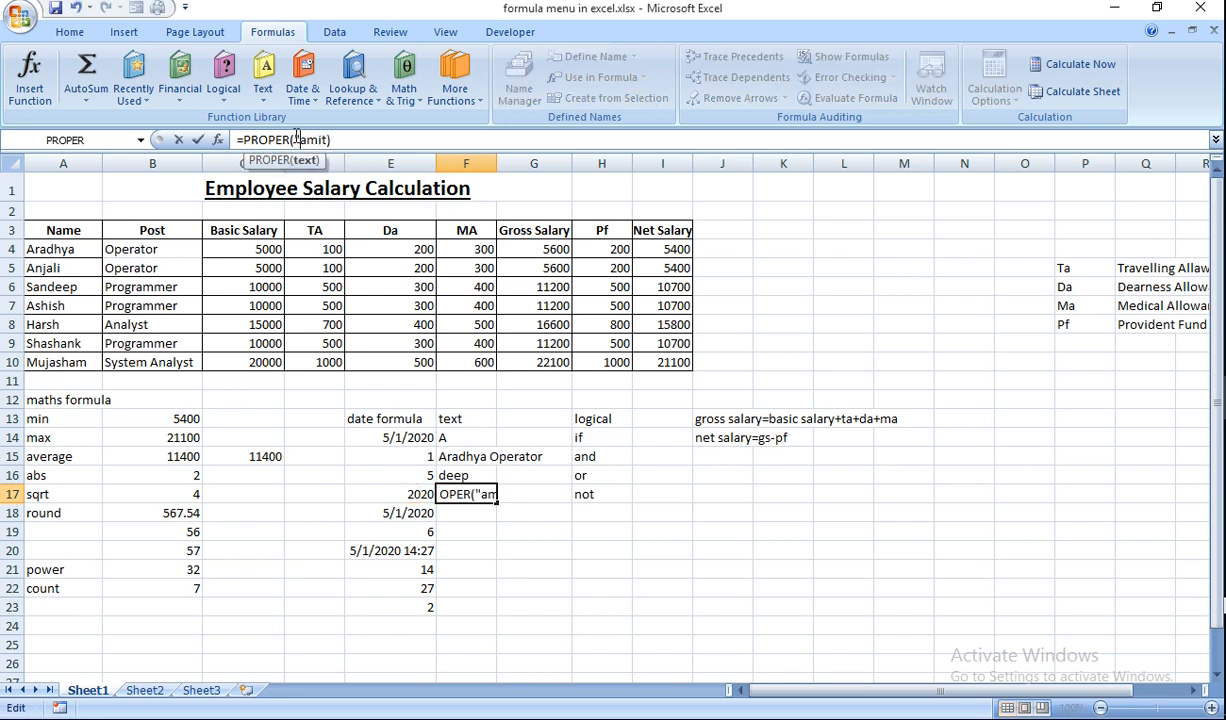
key("Right")
key("Right")
key("Right")
key("Right")
type("\"")
key("Return")
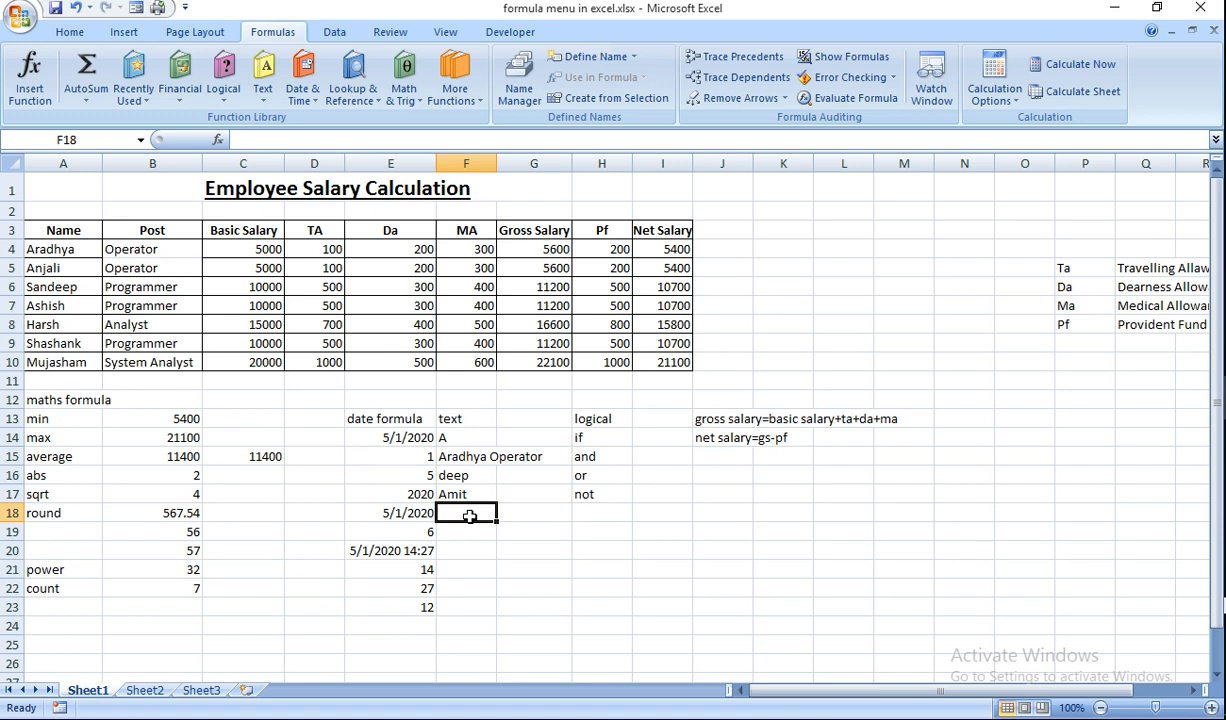
Enter a MID function in F18 that extracts 2 characters from the name in A9, starting at character 3
type("=(")
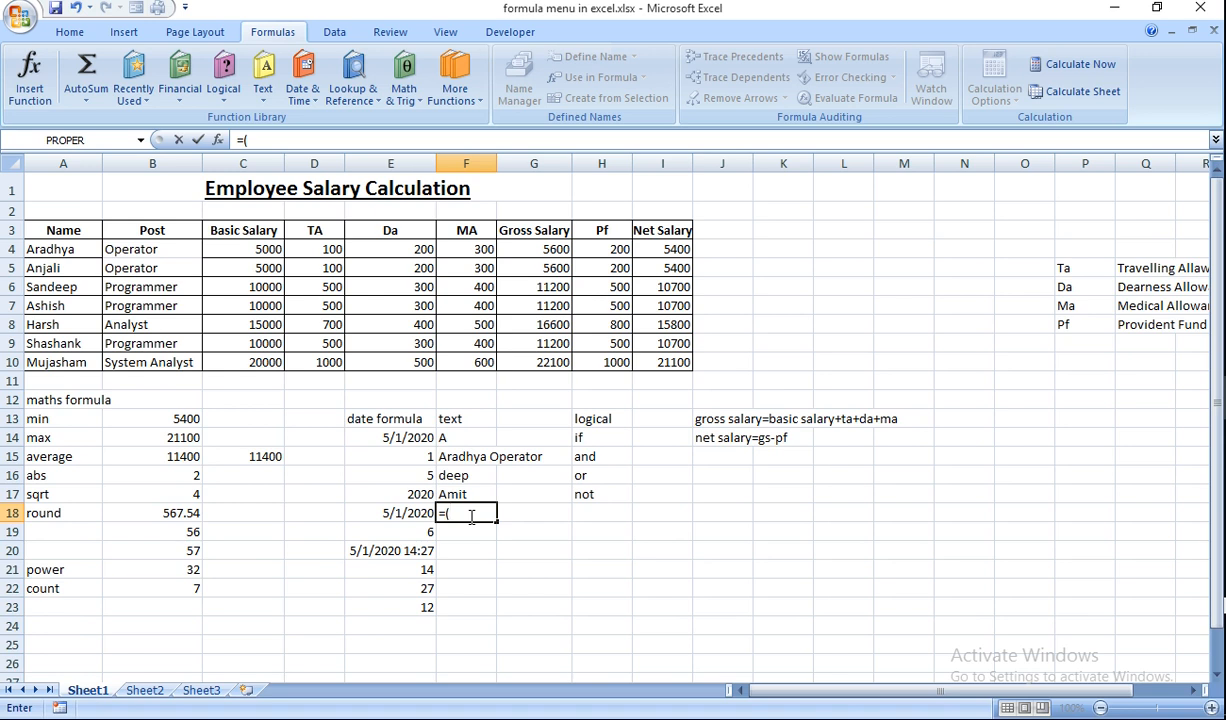
key("BackSpace")
type("mi")
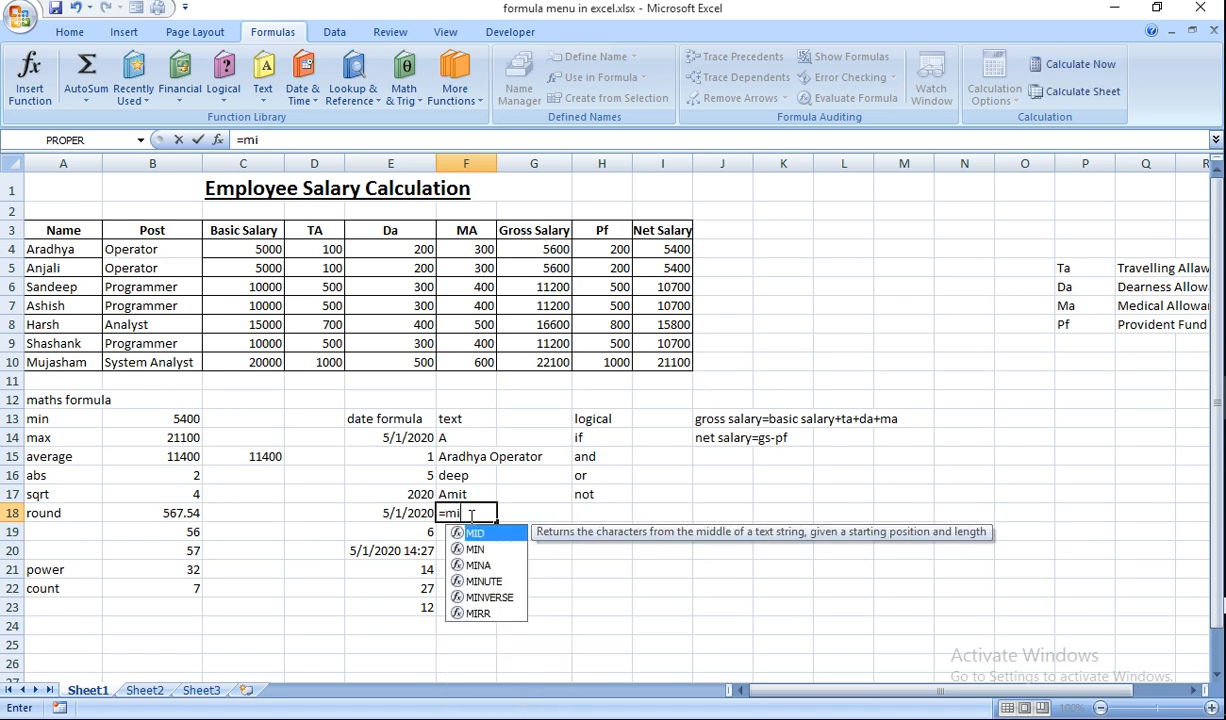
type("d(")
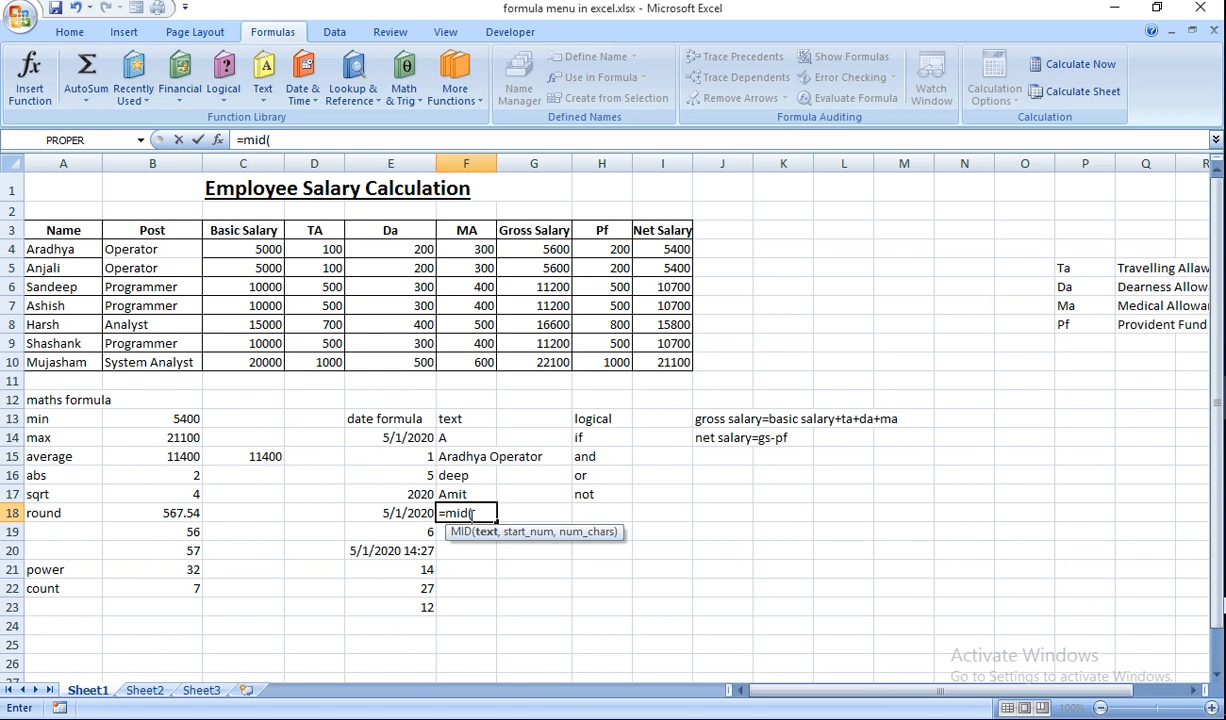
left_click(57, 343)
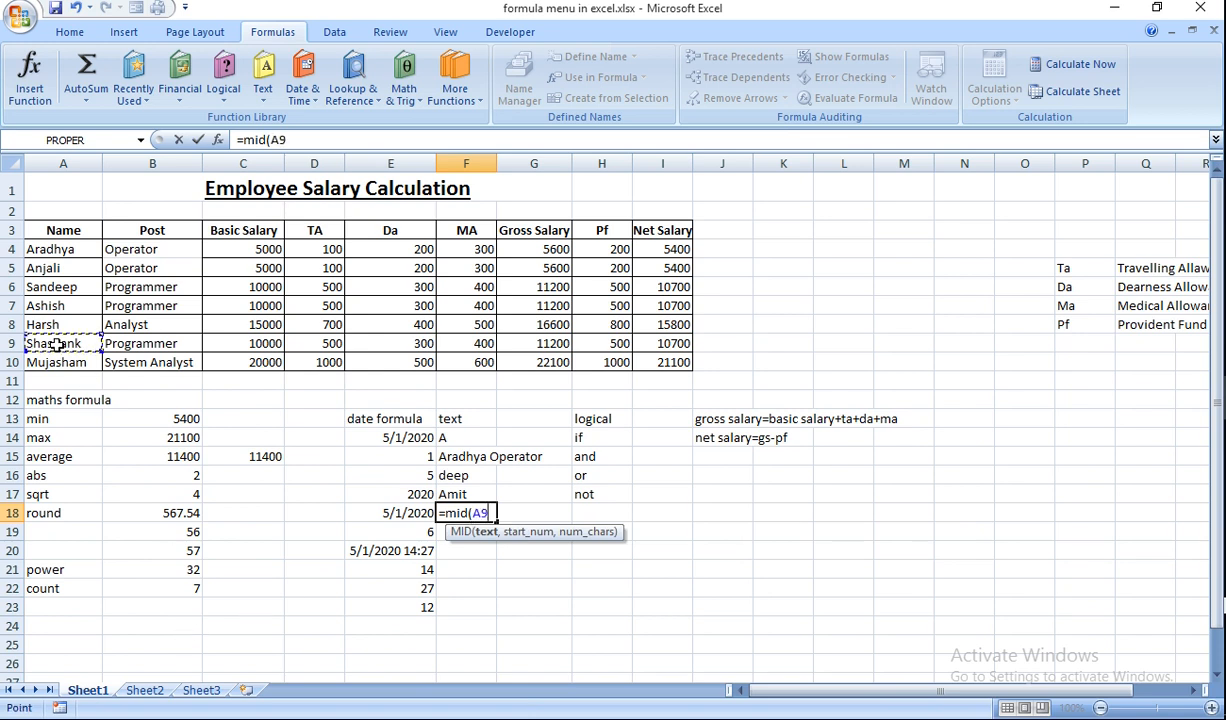
left_click(292, 139)
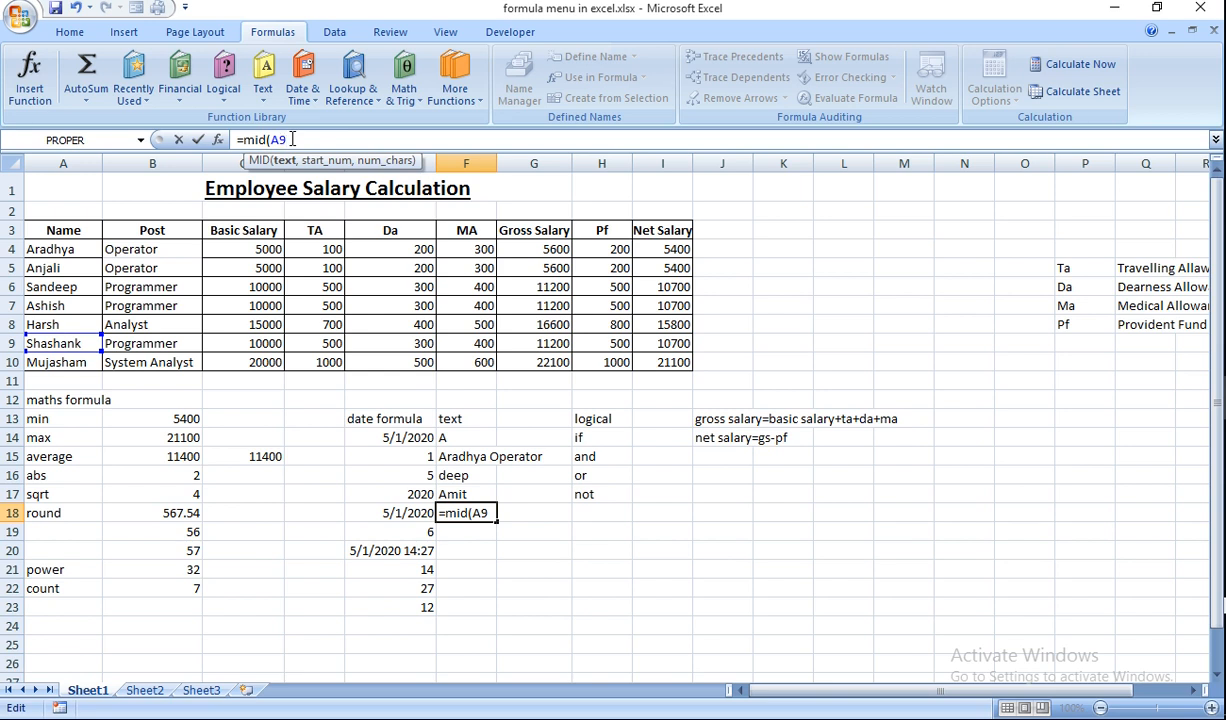
type("3")
key("BackSpace")
type(",3")
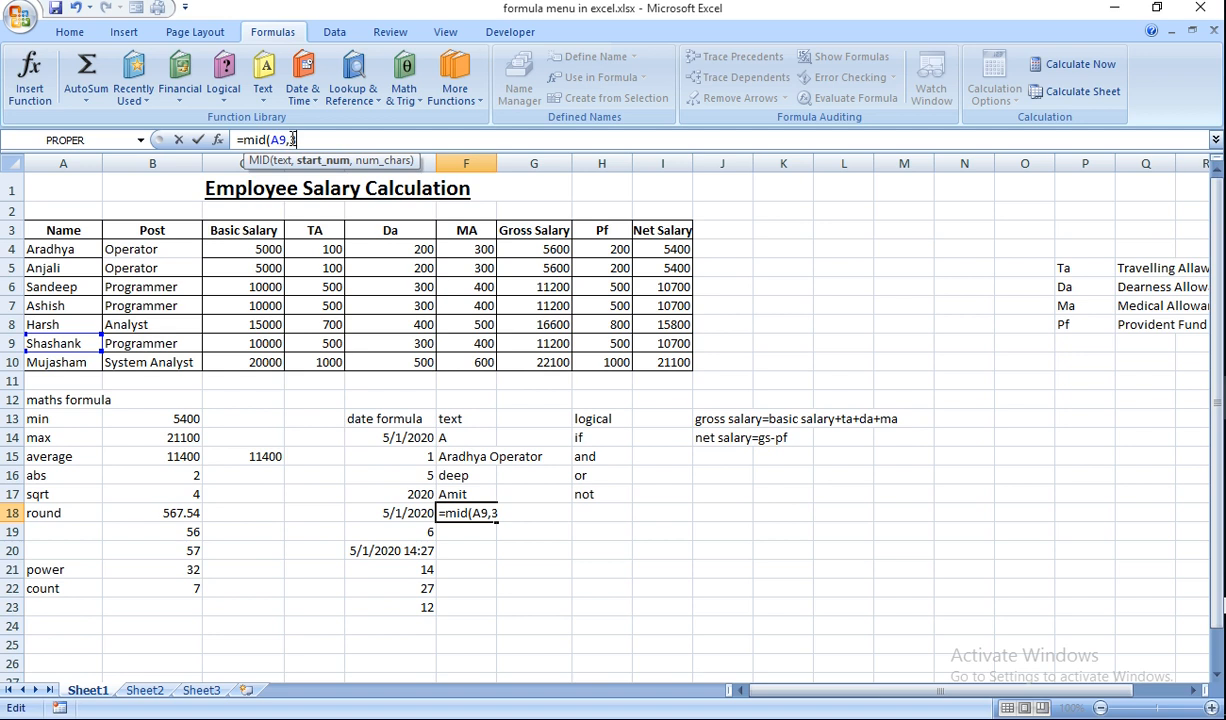
type(",")
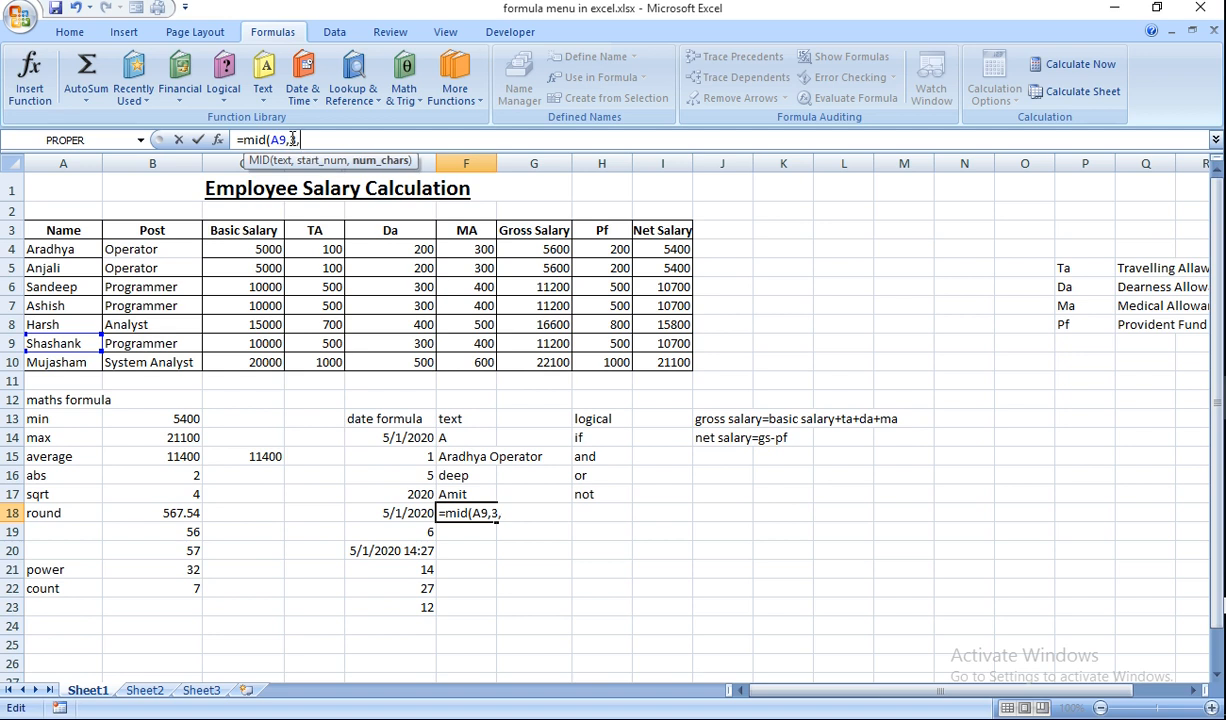
type("2)")
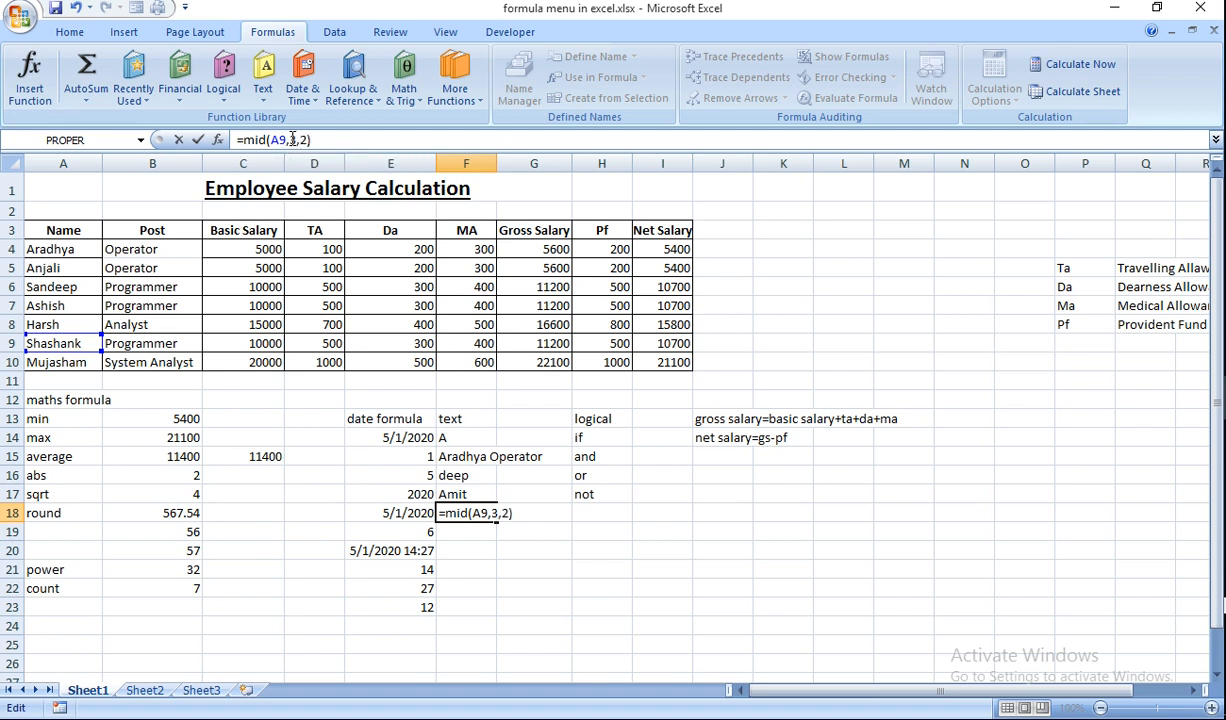
key("Return")
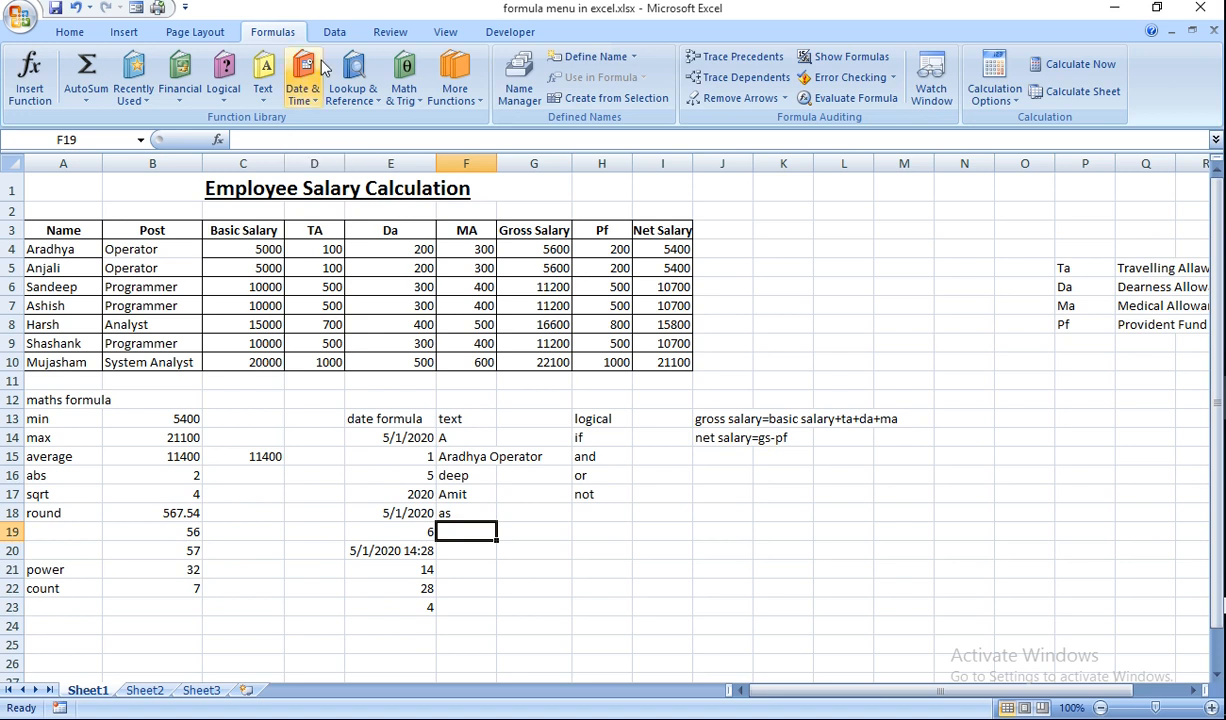
Set the start position of the MID function in F18 to 4
left_click(479, 512)
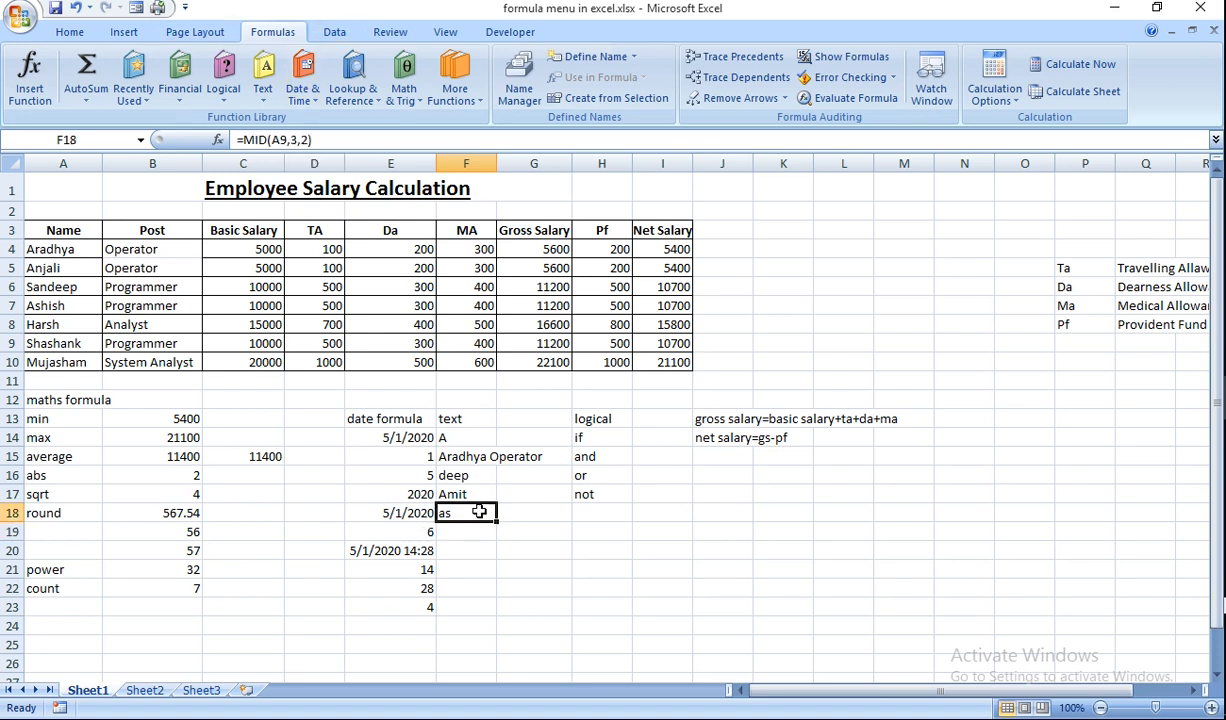
left_click(297, 140)
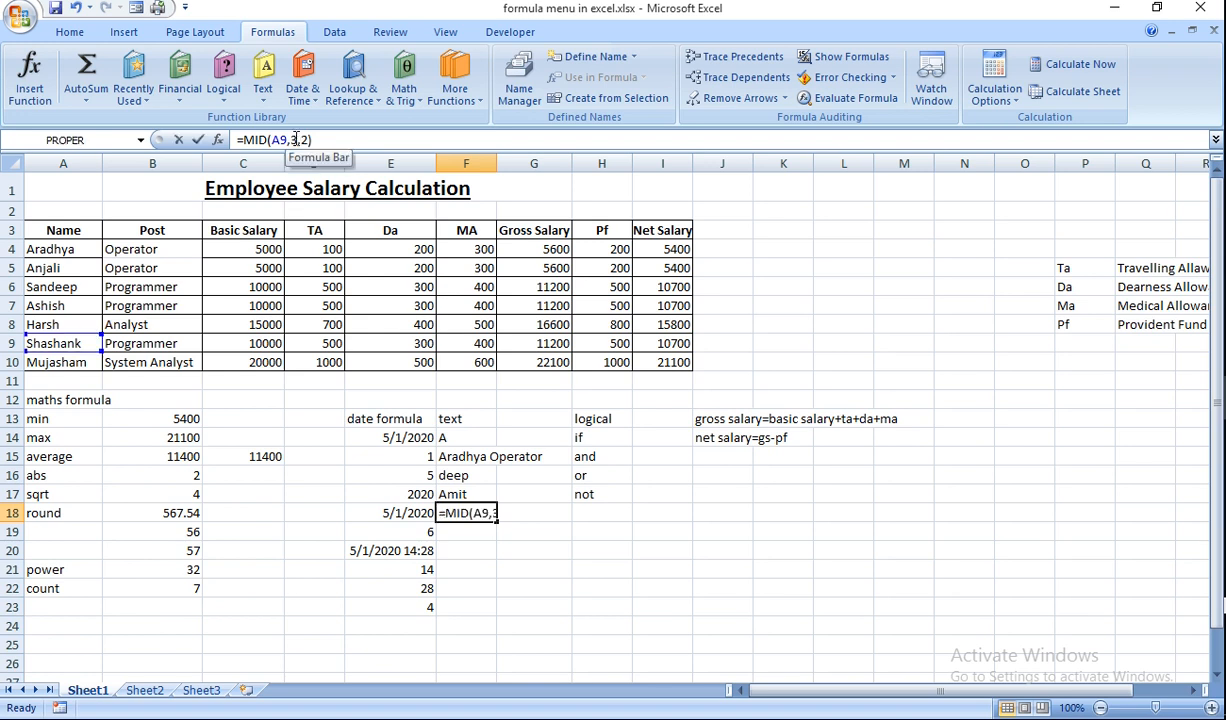
key("BackSpace")
type("4")
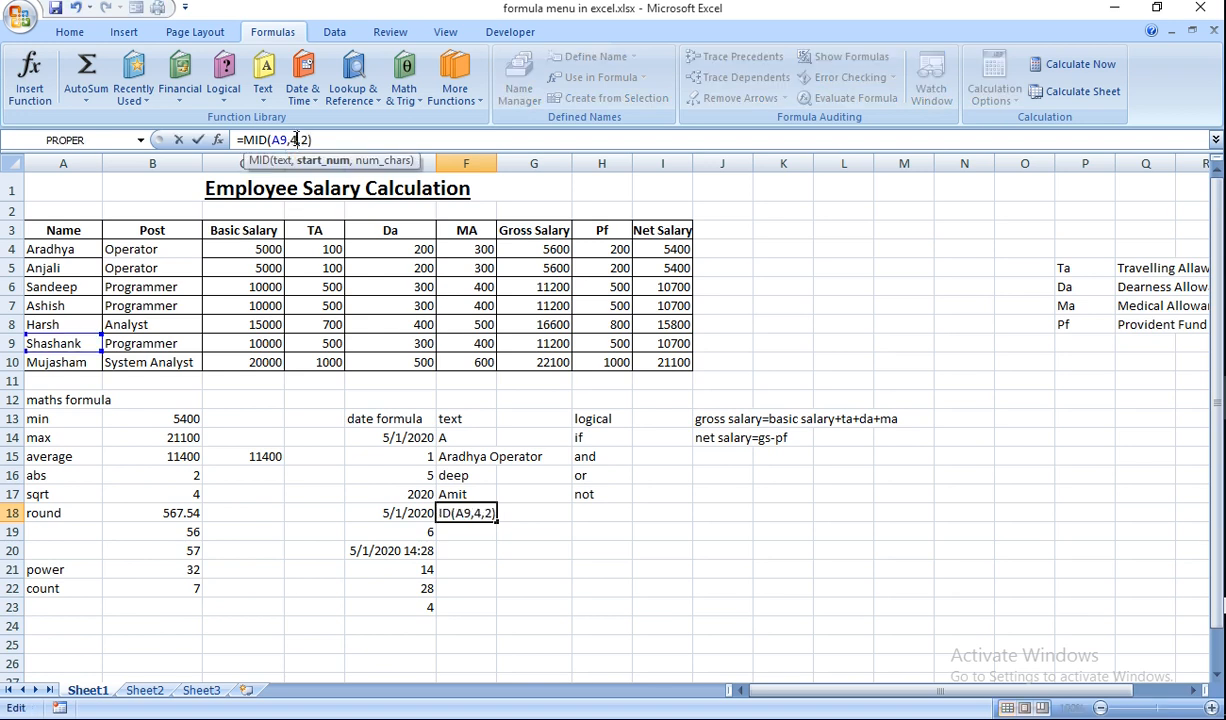
key("Return")
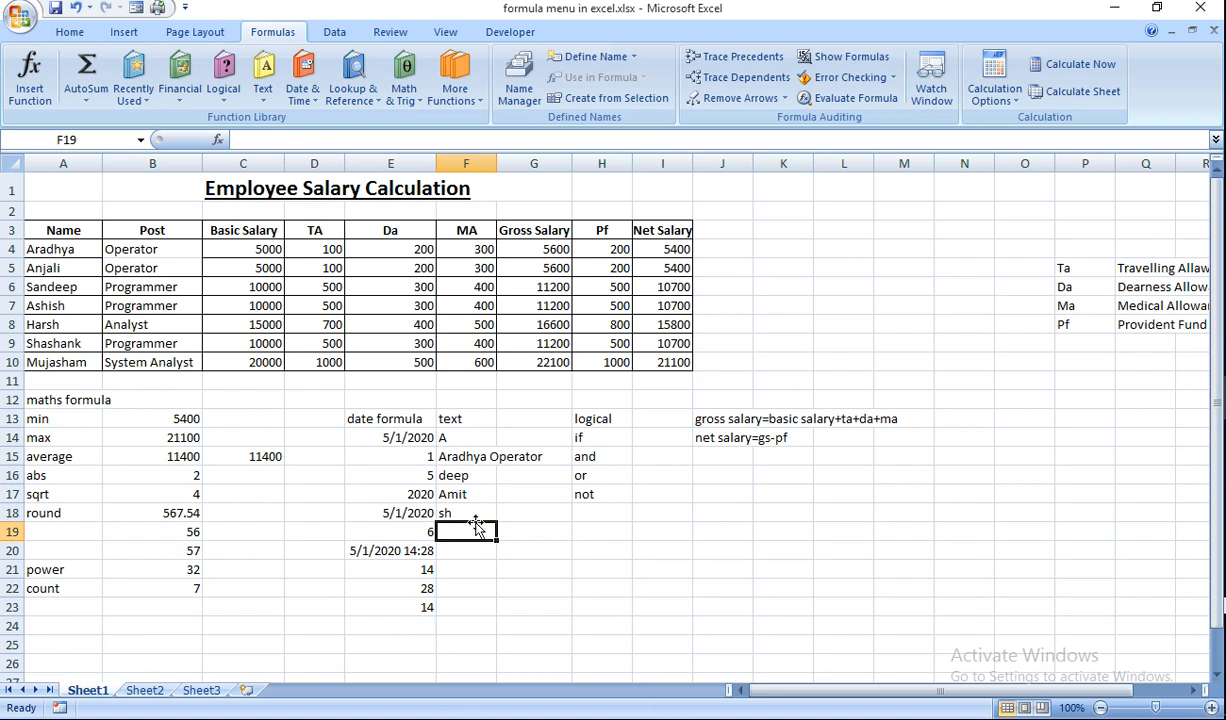
Try to insert a TEXT function in F19 with C4 as the value and the format text left empty
left_click(263, 66)
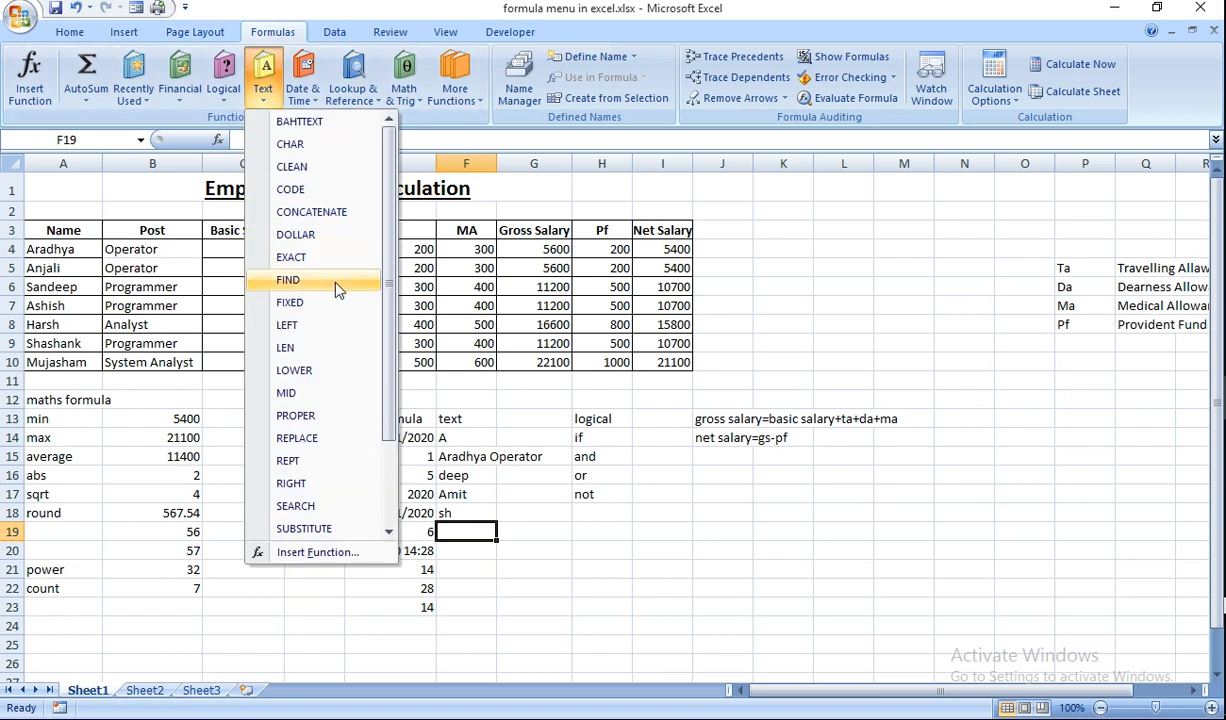
left_click(391, 498)
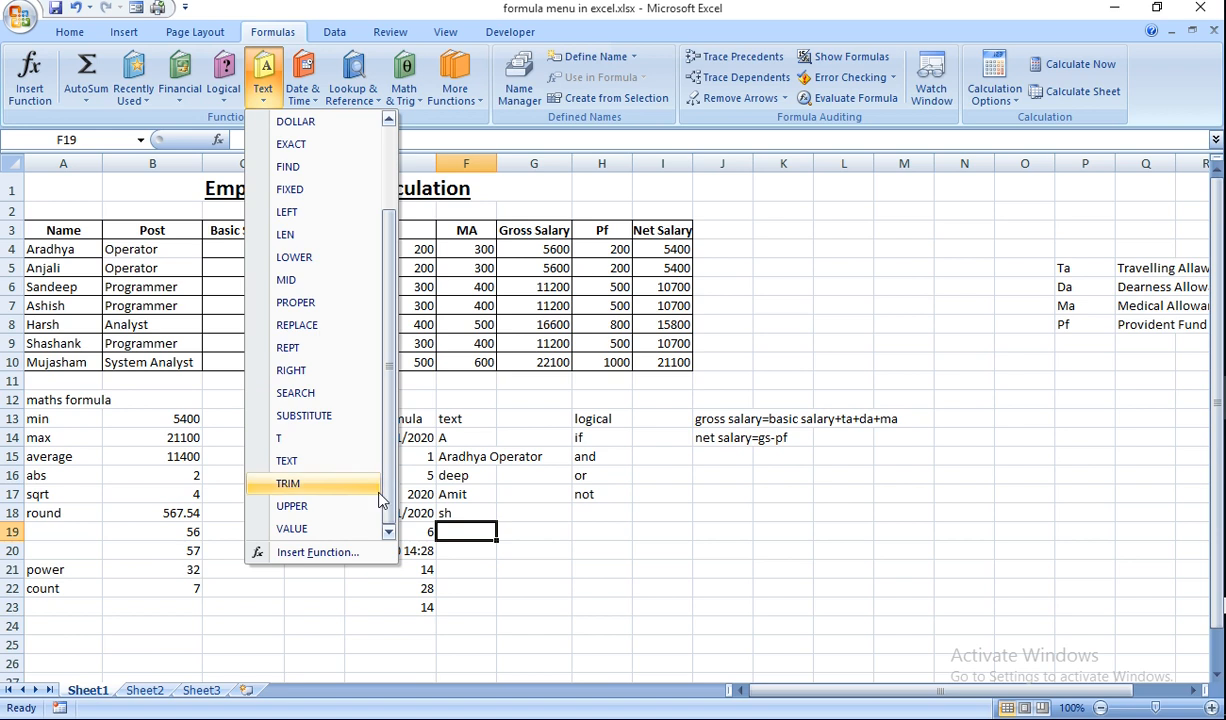
left_click(299, 460)
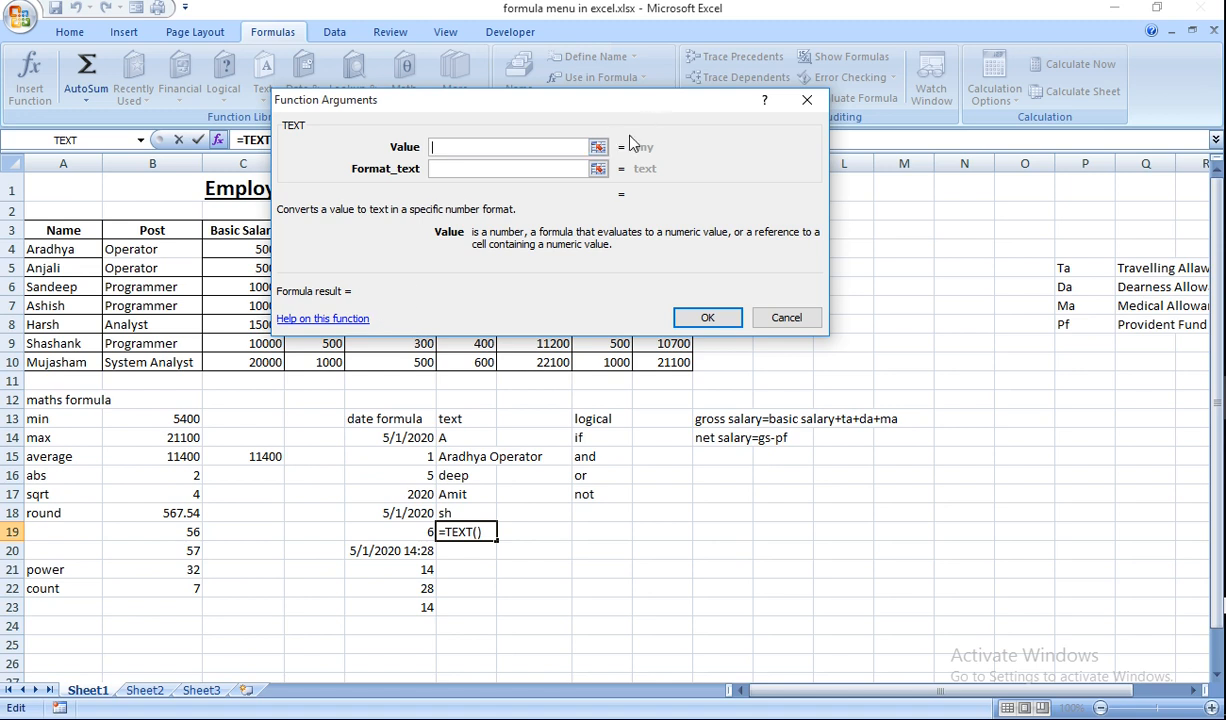
left_click(597, 147)
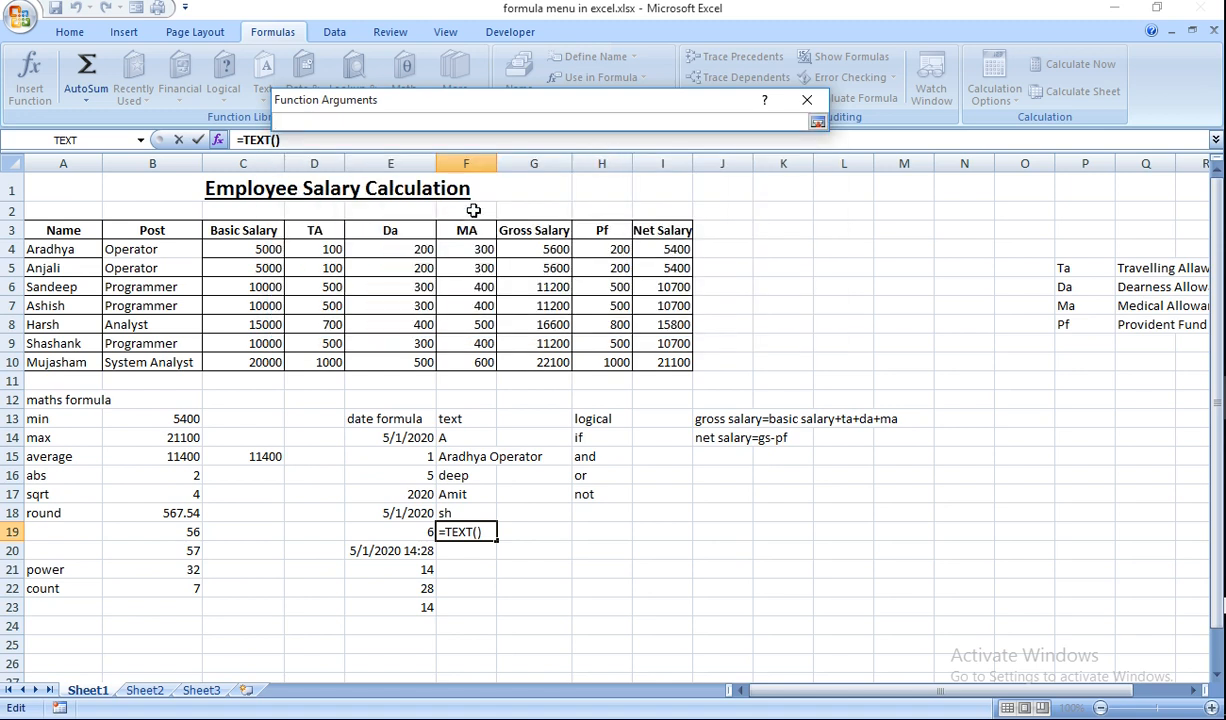
left_click(267, 246)
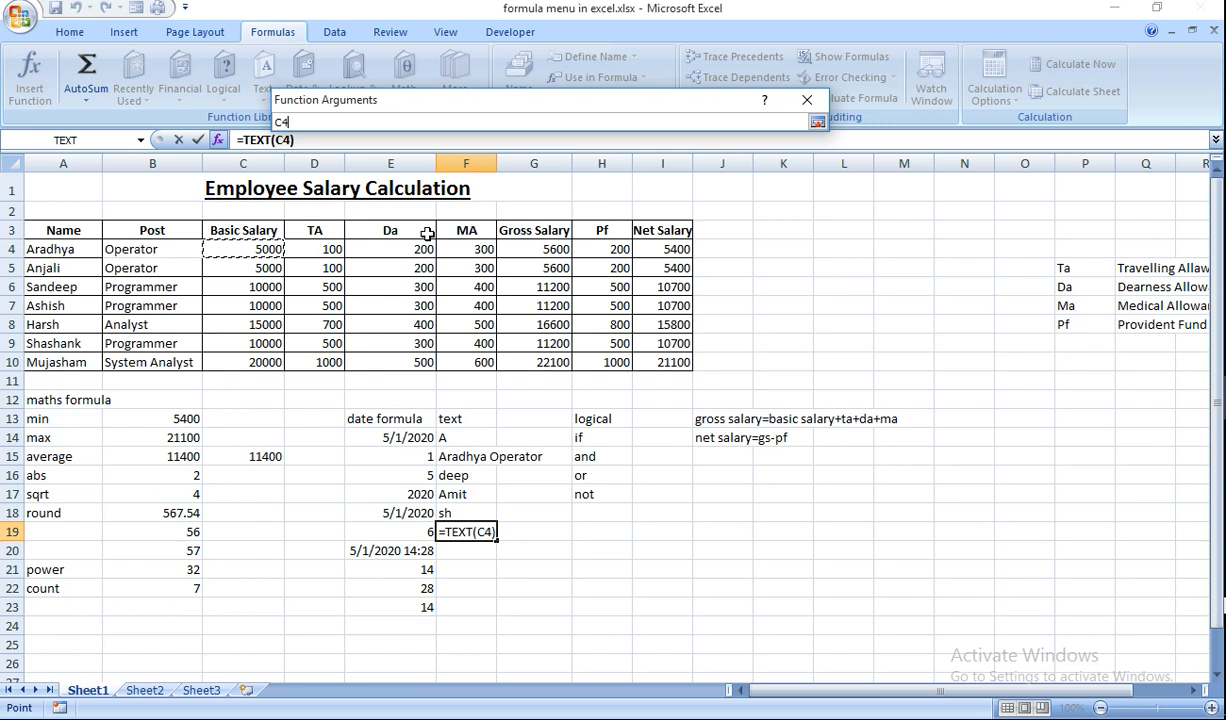
left_click(818, 121)
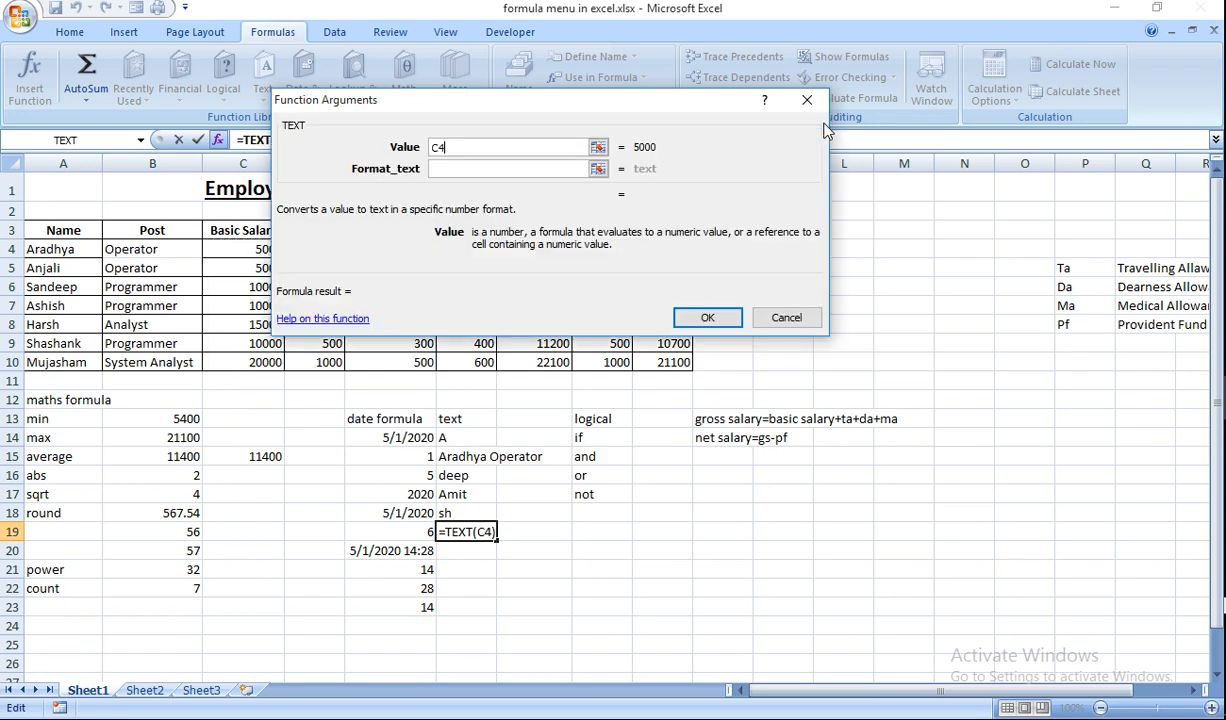
left_click(471, 166)
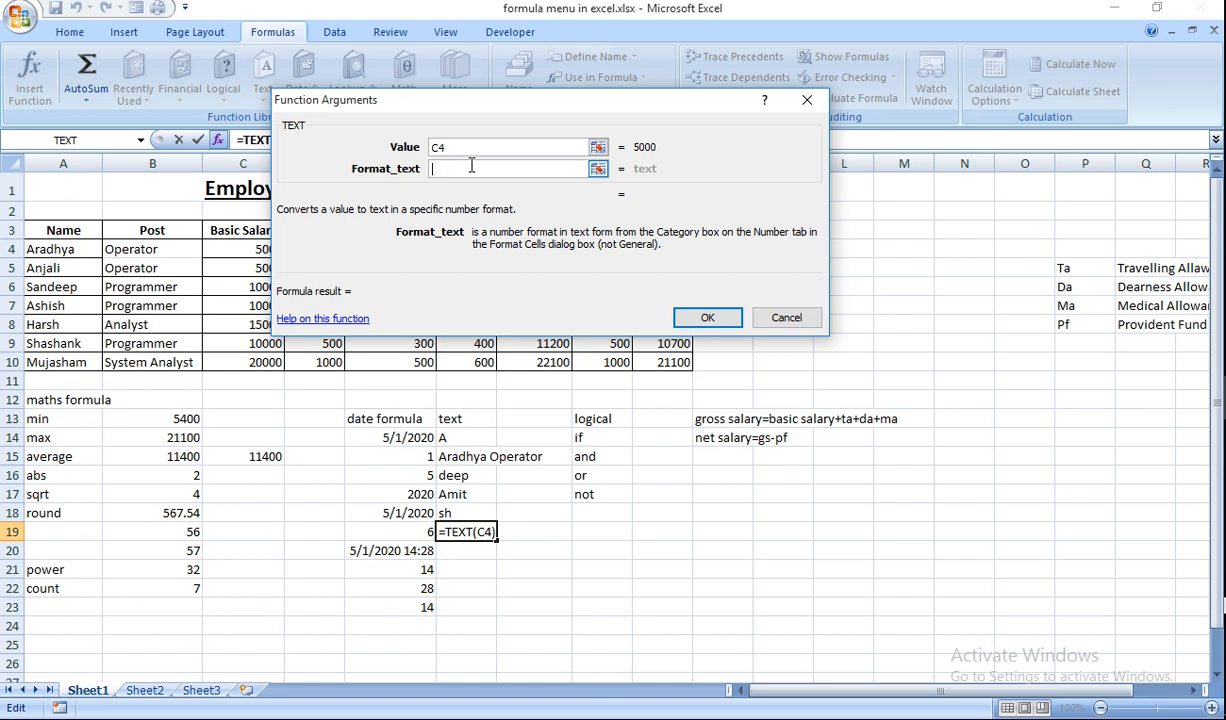
left_click(724, 325)
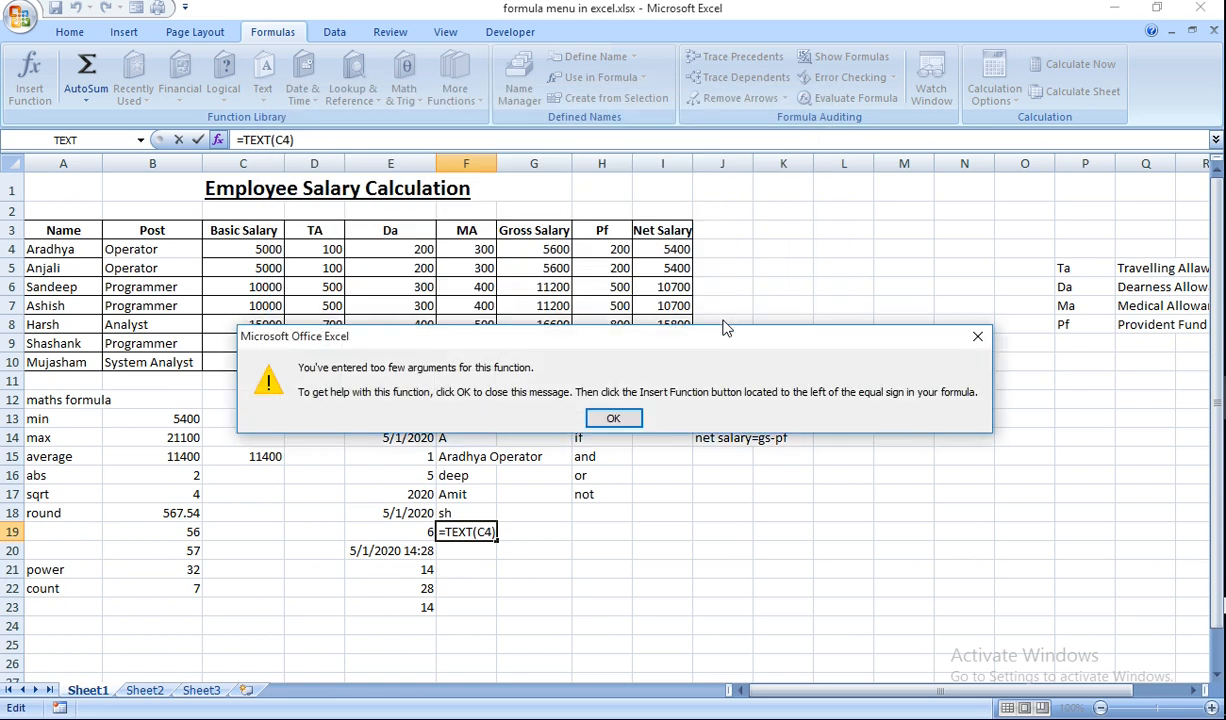
left_click(613, 418)
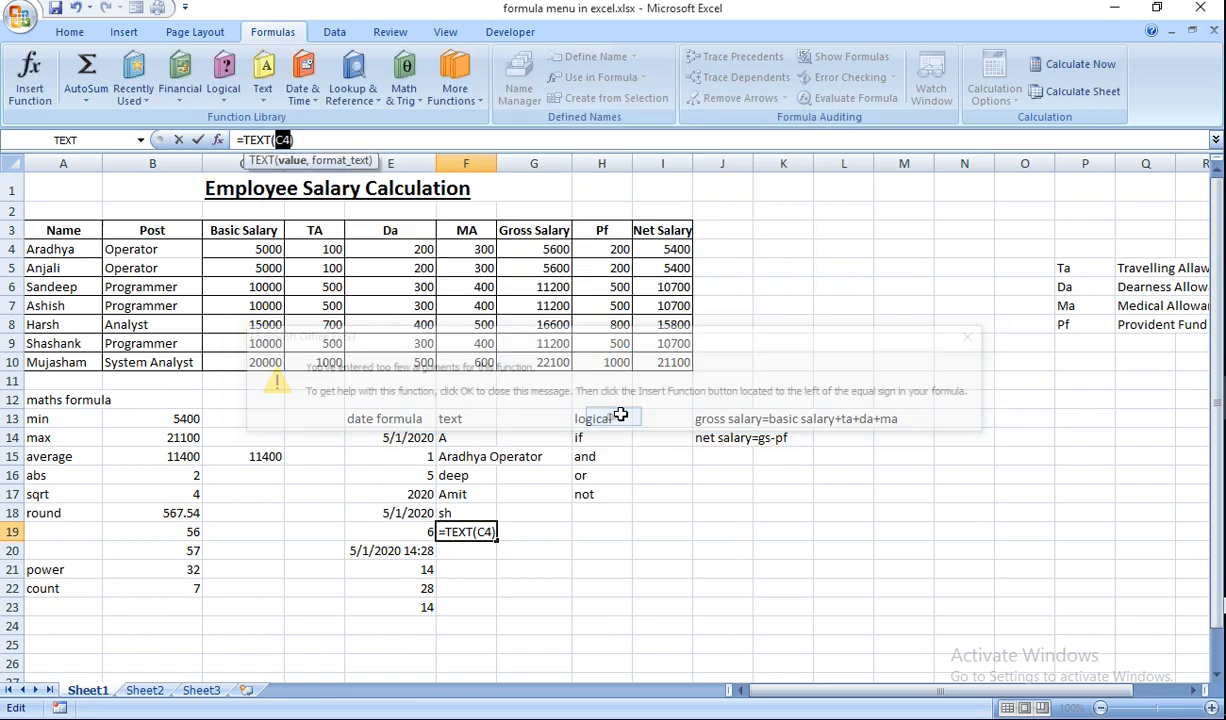
Try an unquoted t as the format text of F19's TEXT function, and clear the cell
left_click(484, 532)
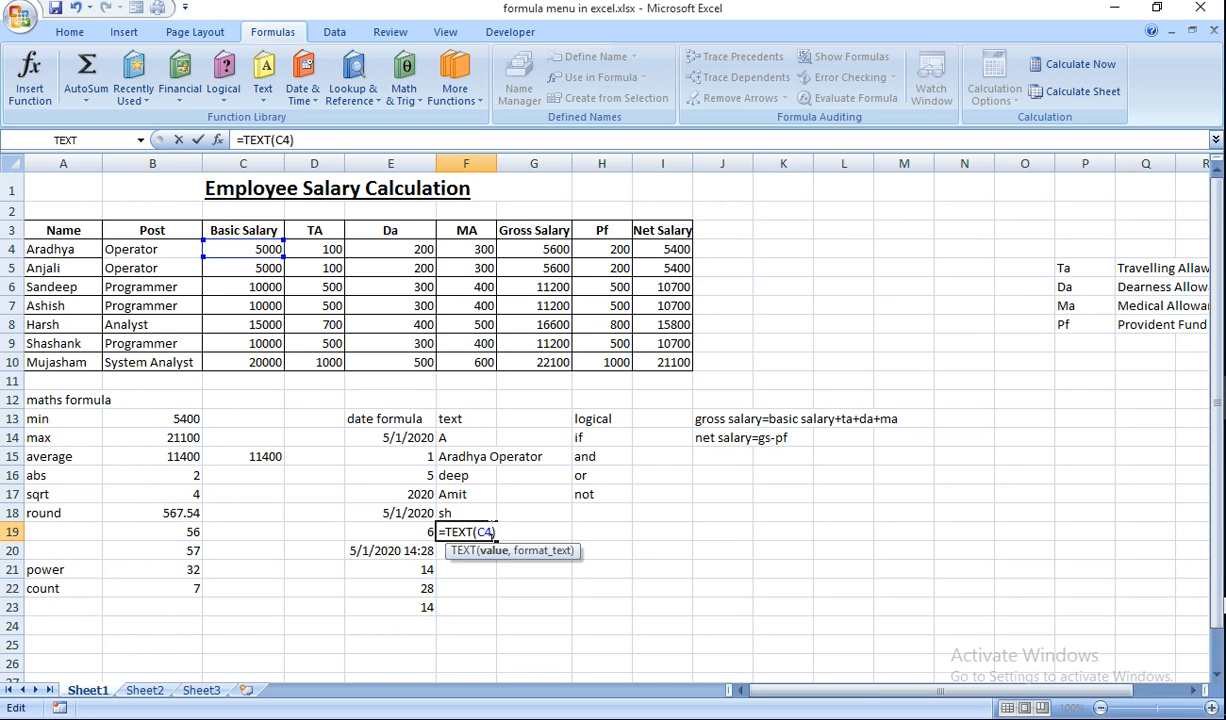
type(",")
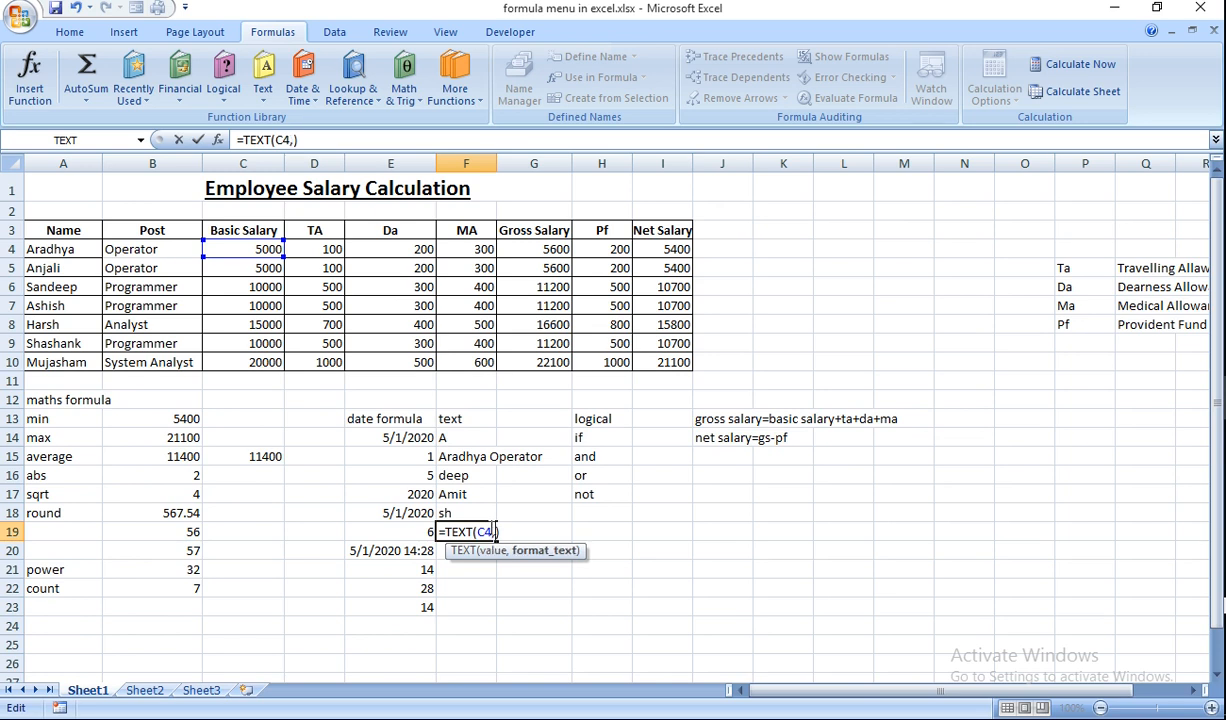
type("t")
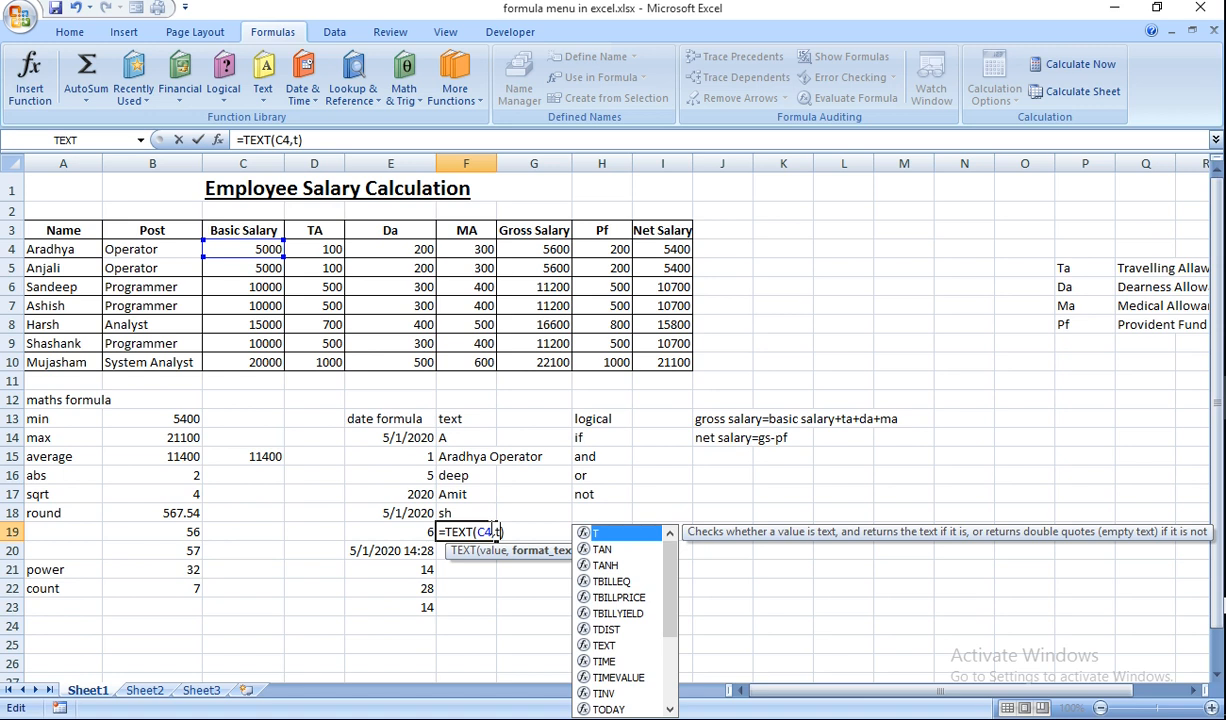
left_click(603, 646)
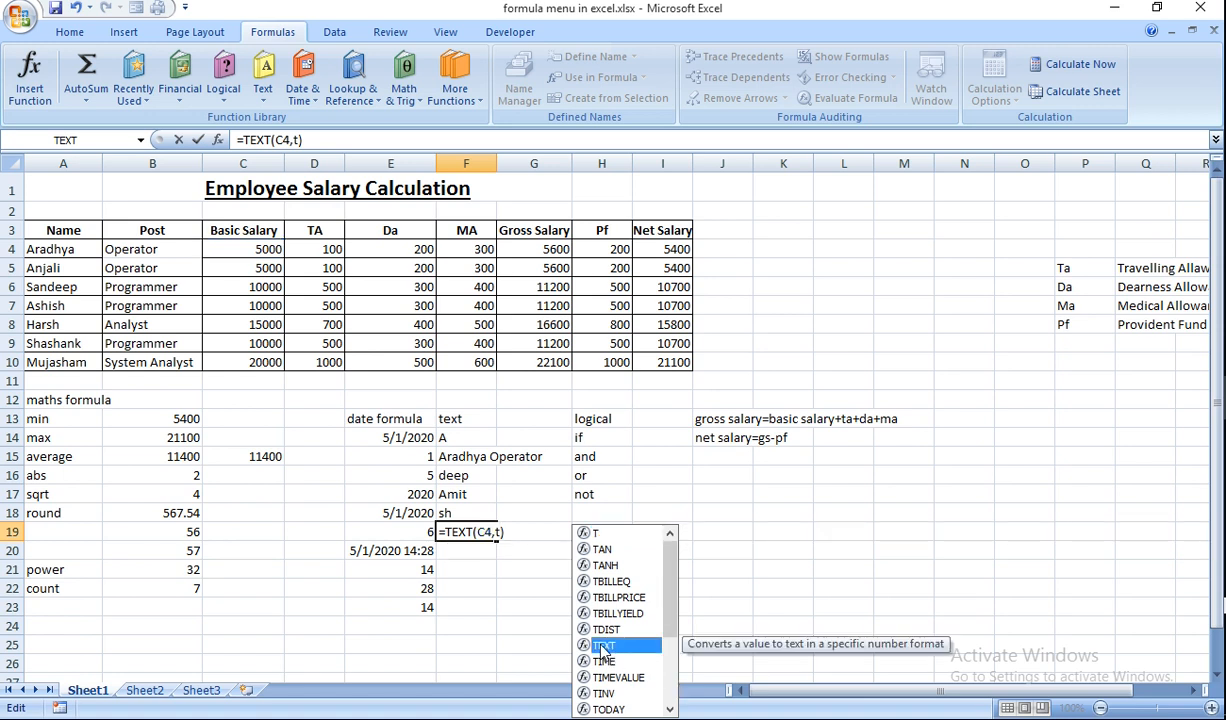
key("Return")
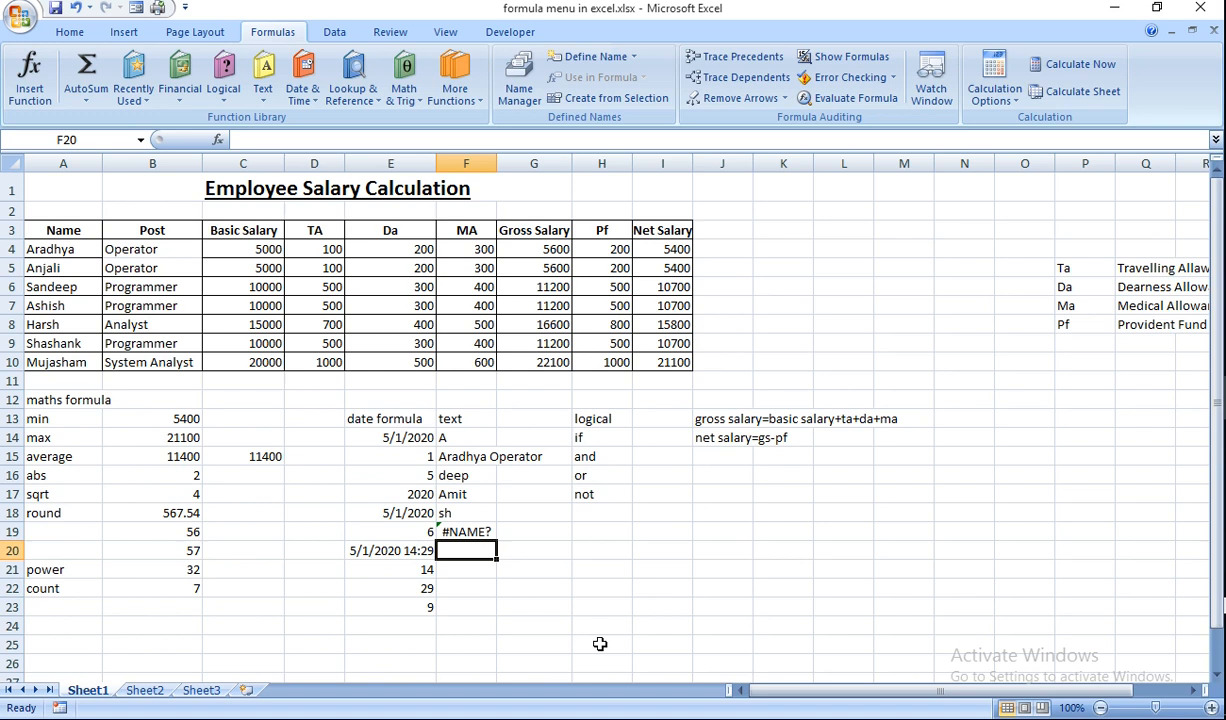
left_click(472, 530)
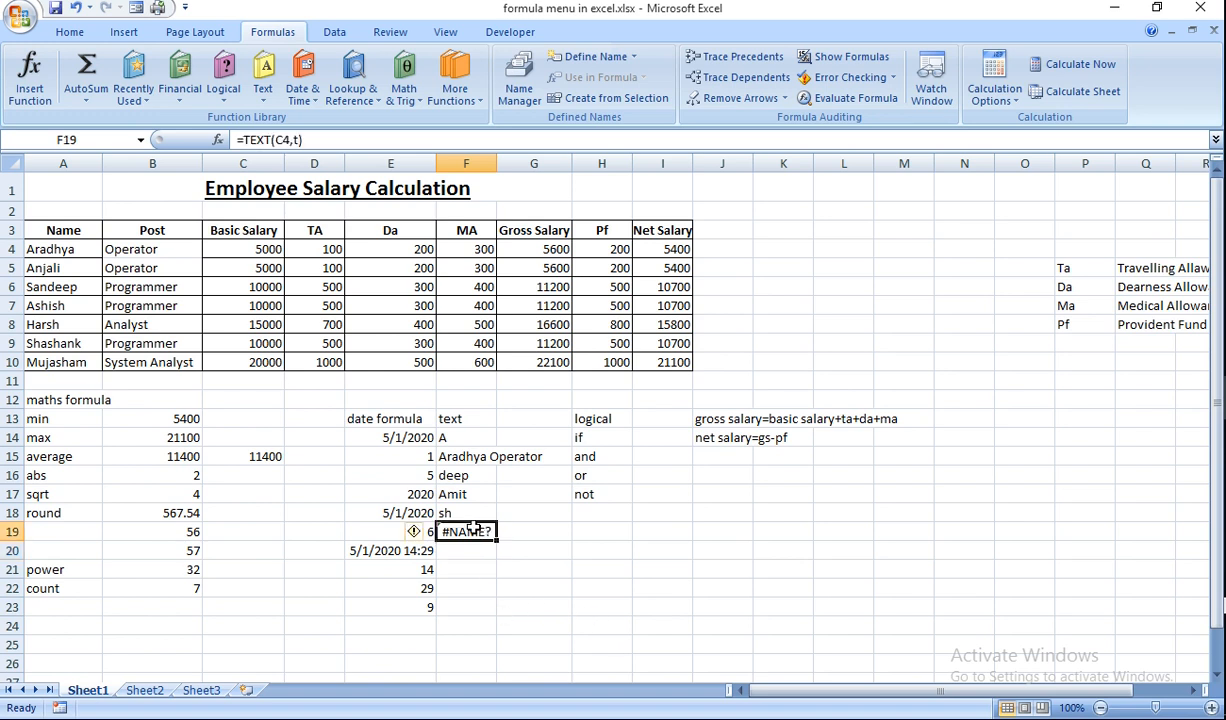
key("Delete")
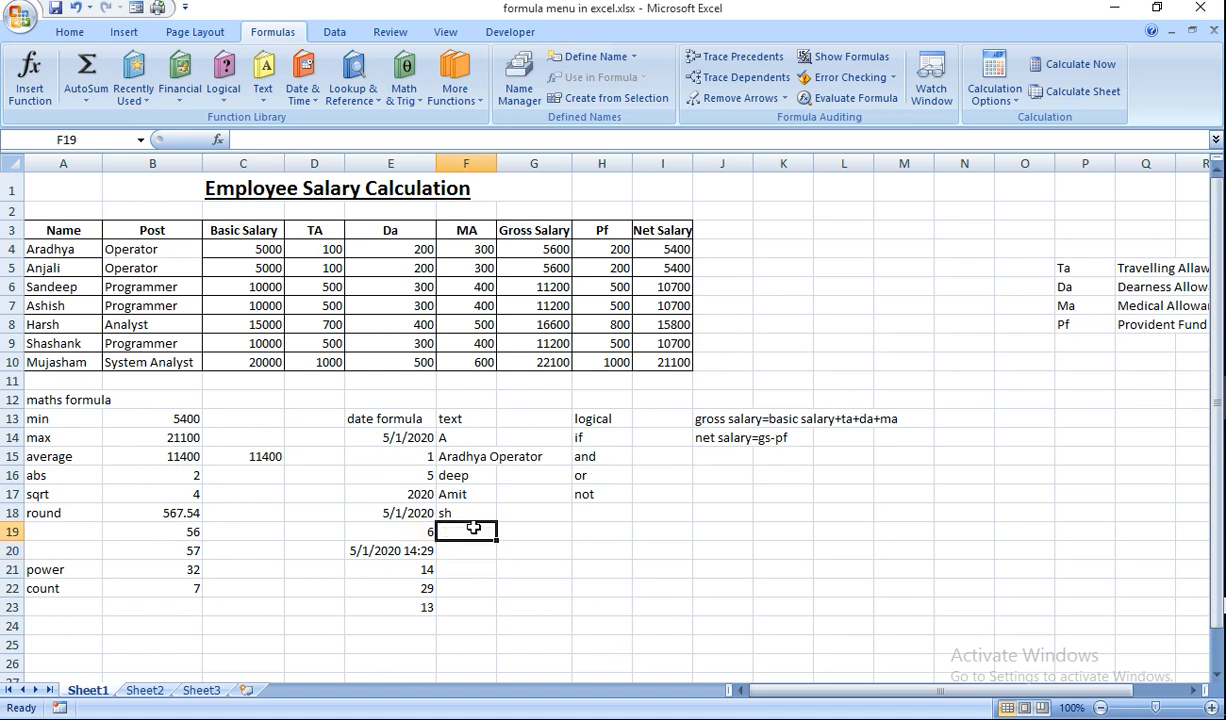
Insert an UPPER function in F19 that converts the post in B4, and widen column F to fit the text
left_click(263, 90)
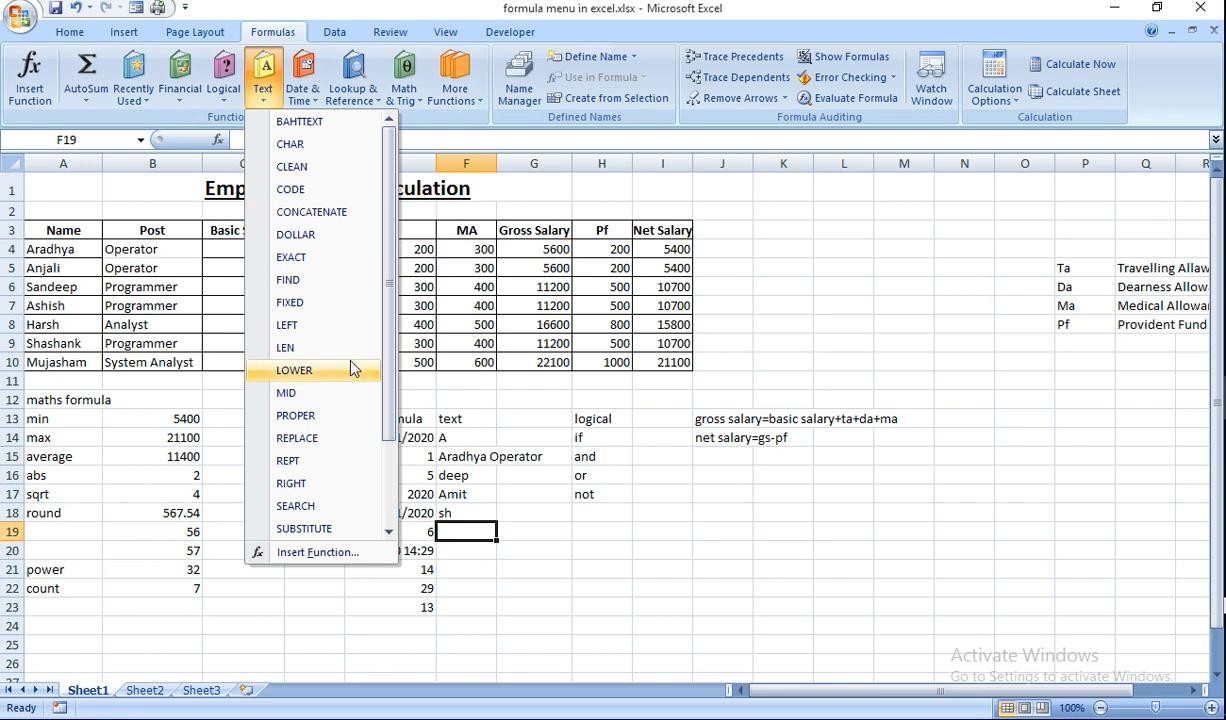
left_click(389, 515)
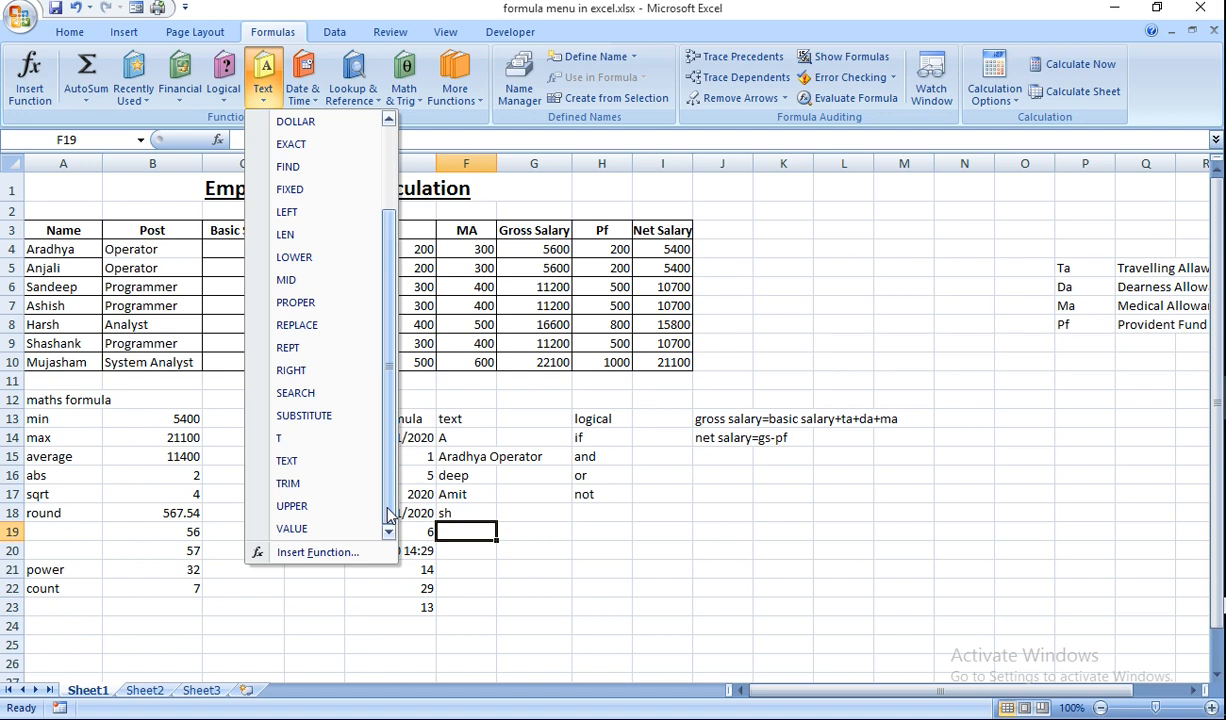
left_click(304, 508)
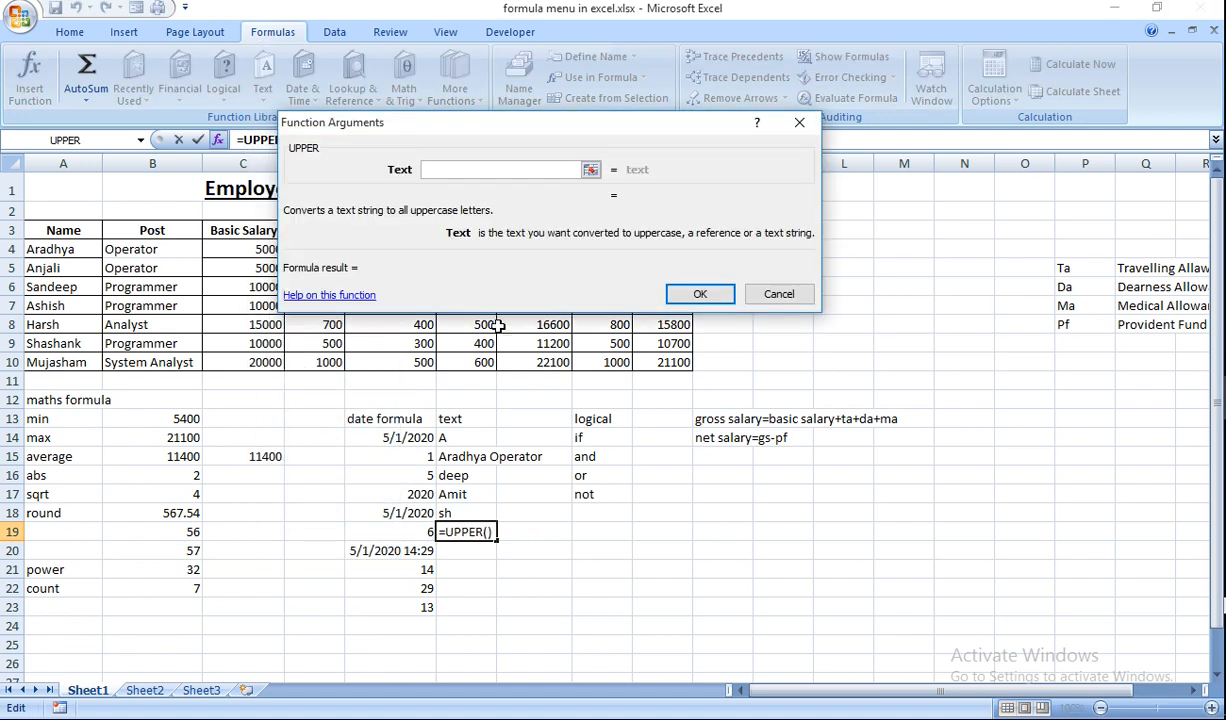
left_click(591, 172)
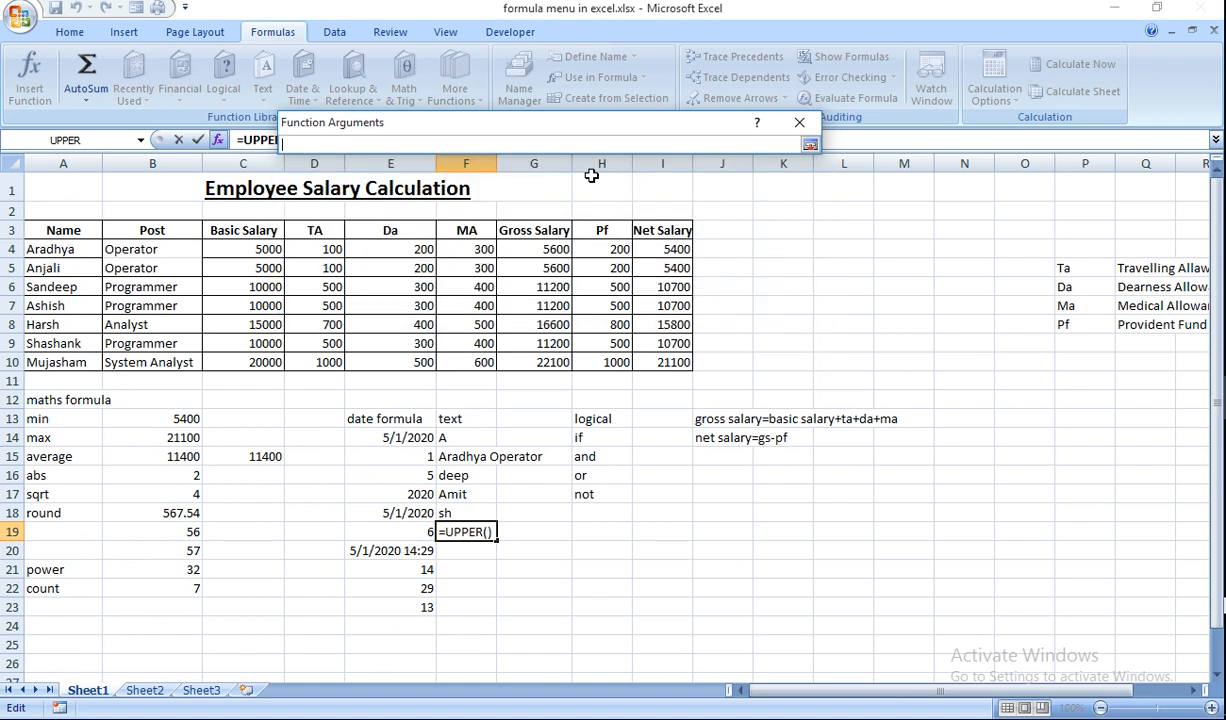
left_click(127, 248)
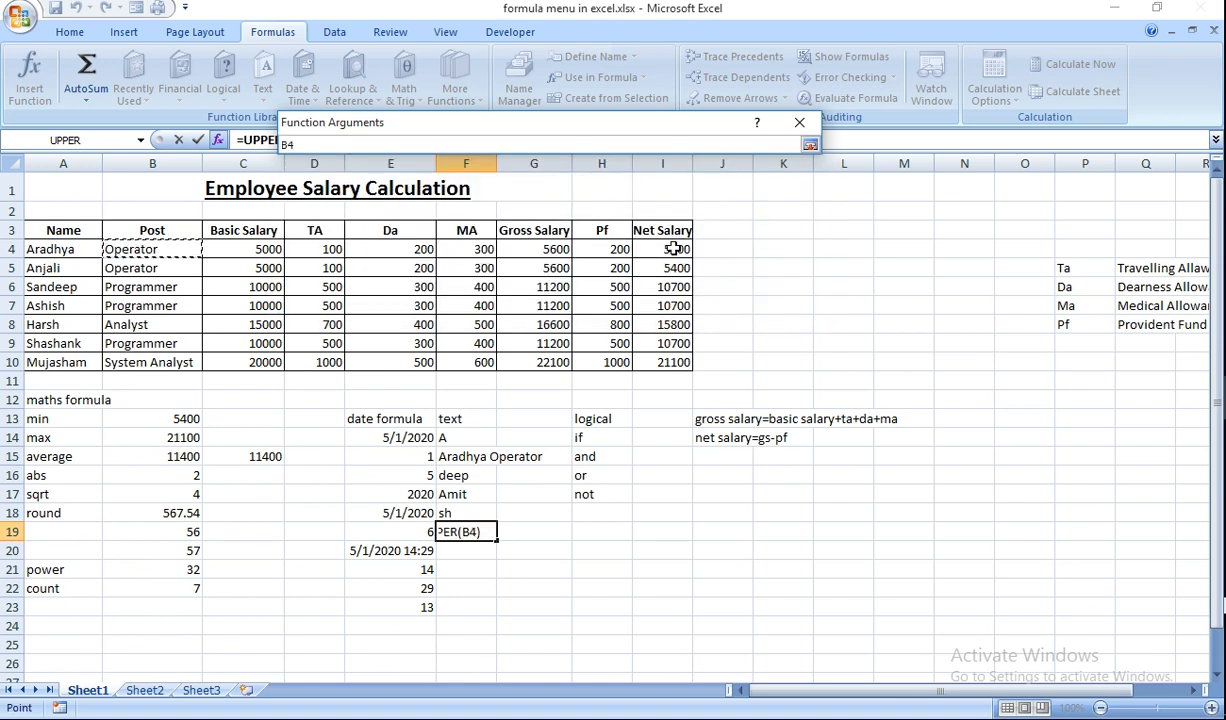
key("Return")
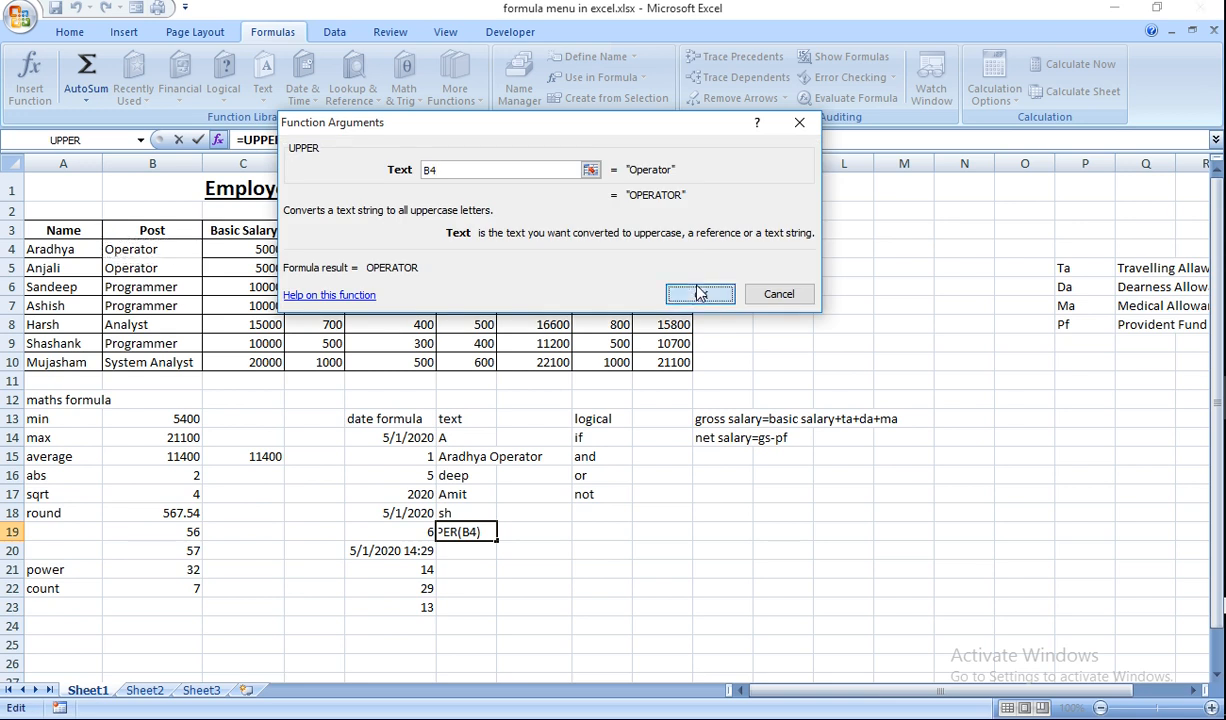
left_click(698, 288)
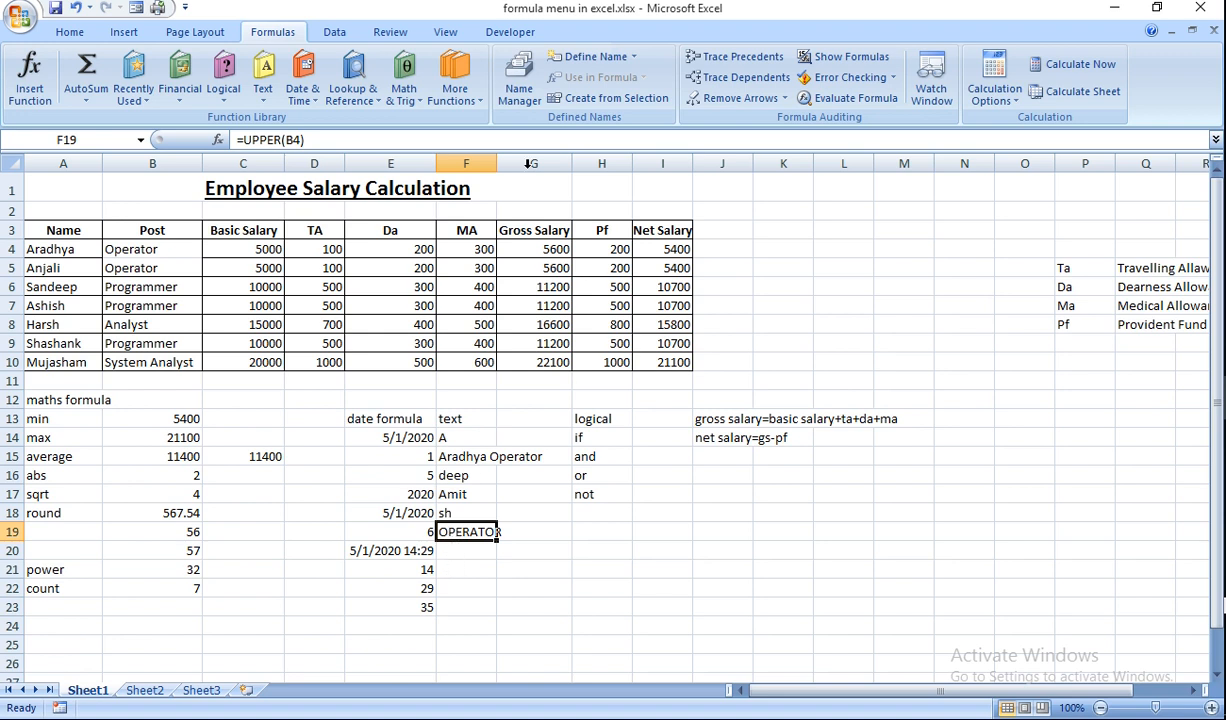
left_click_drag(493, 160, 519, 161)
Enter a LOWER function in F20 that converts the post in B4 to lowercase
left_click(471, 551)
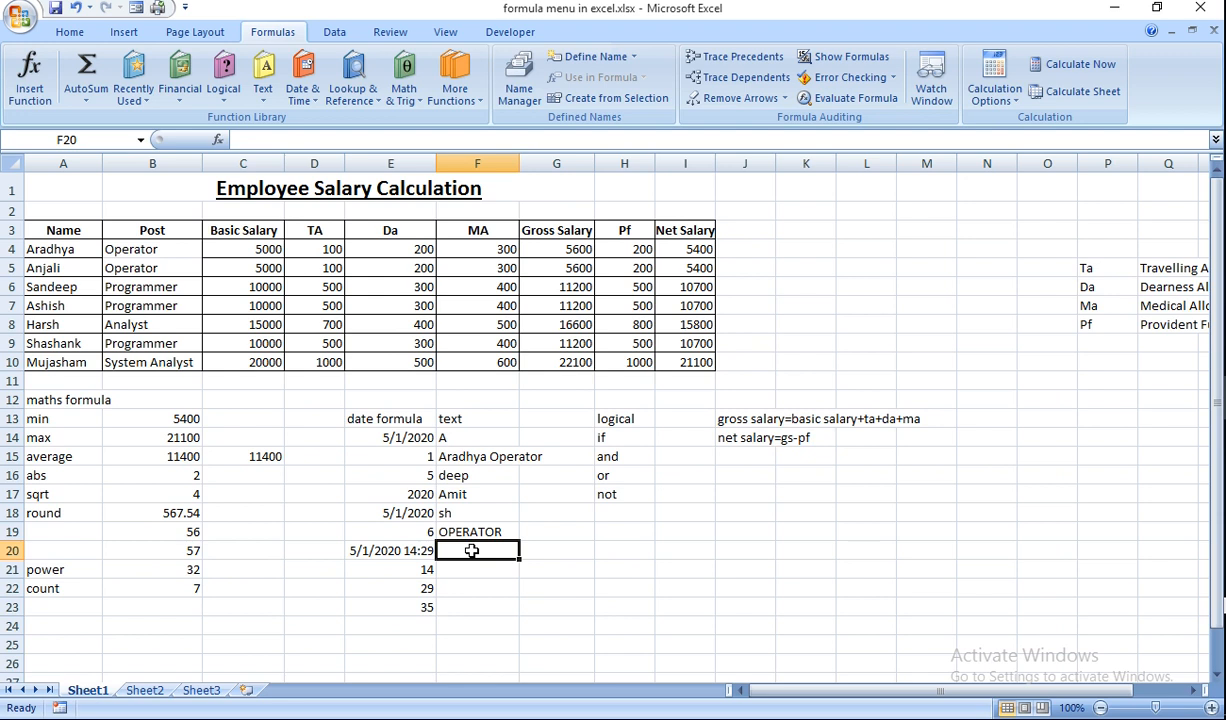
type("=low")
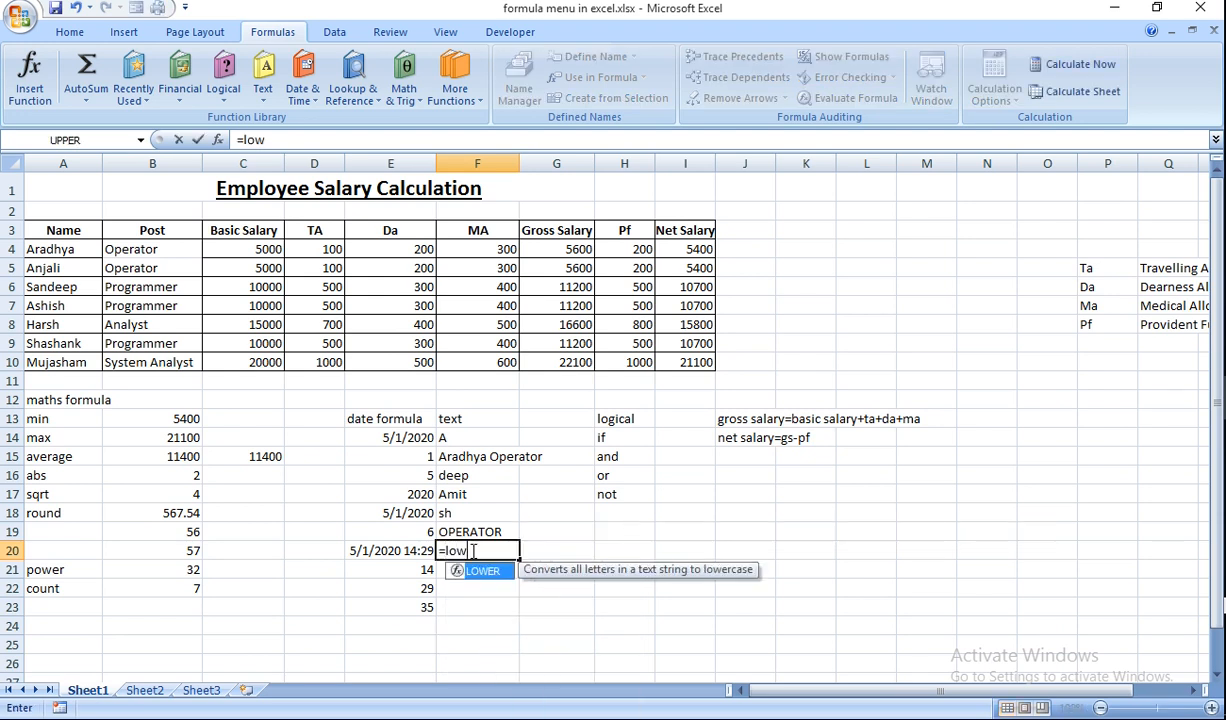
type("er(")
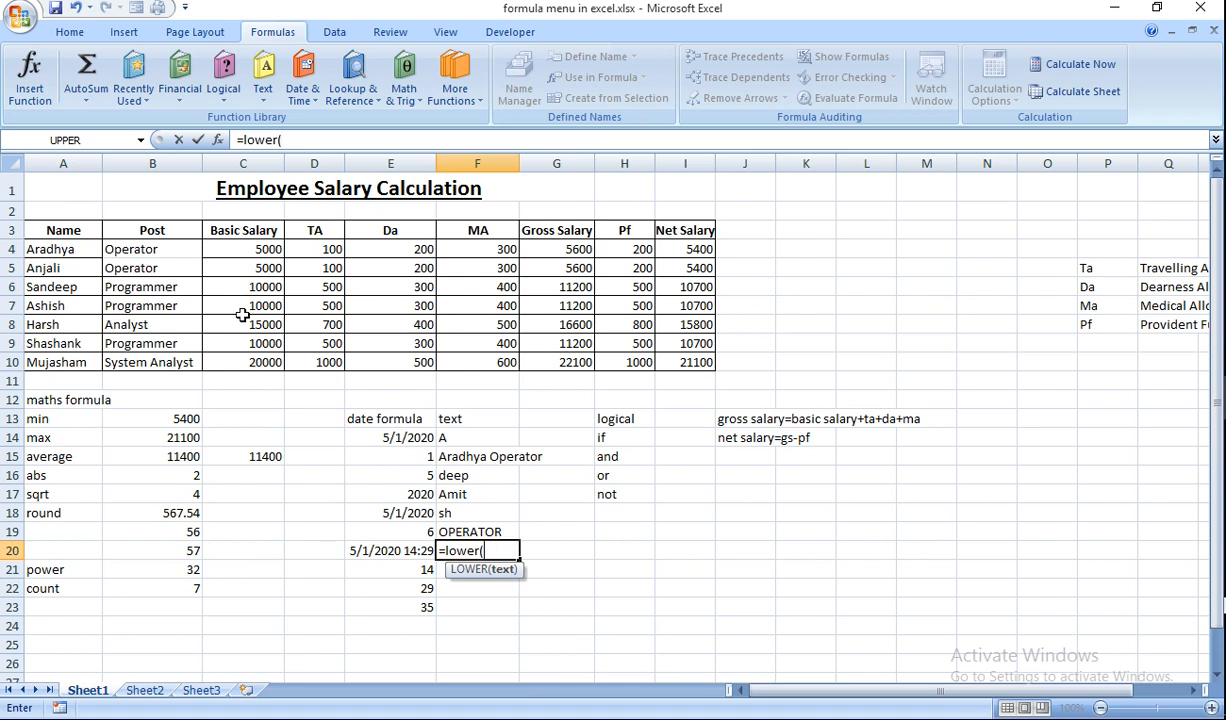
left_click(126, 250)
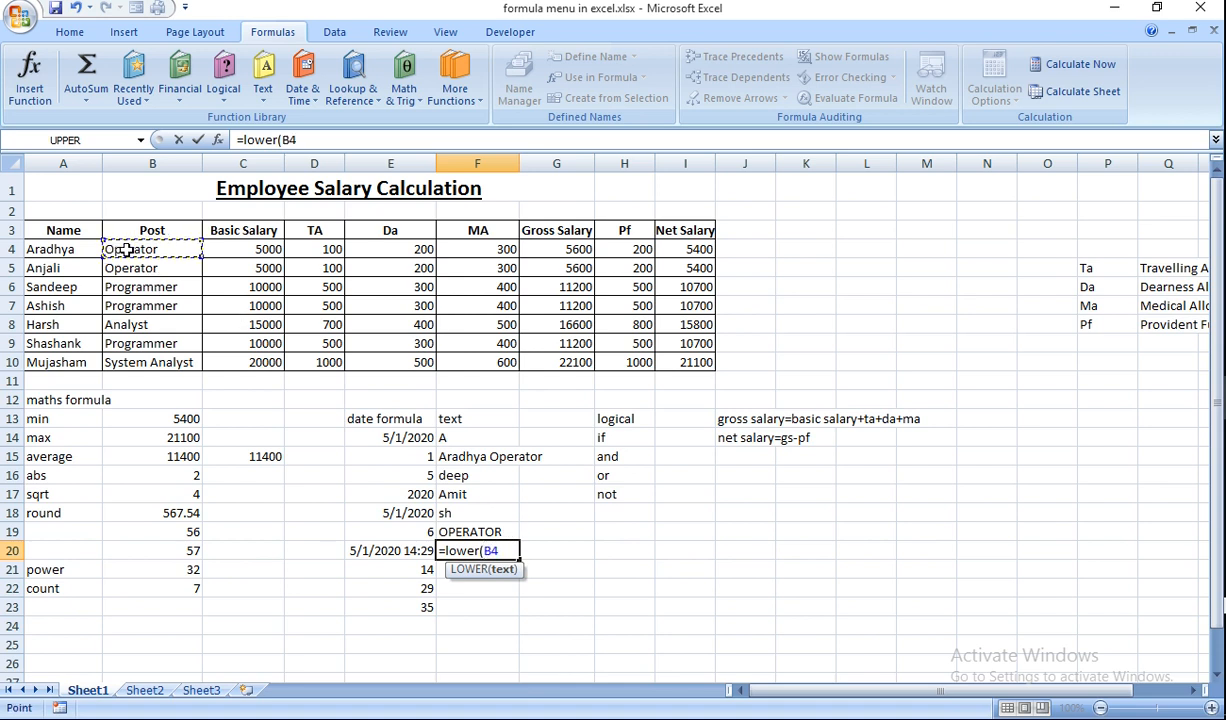
key("Return")
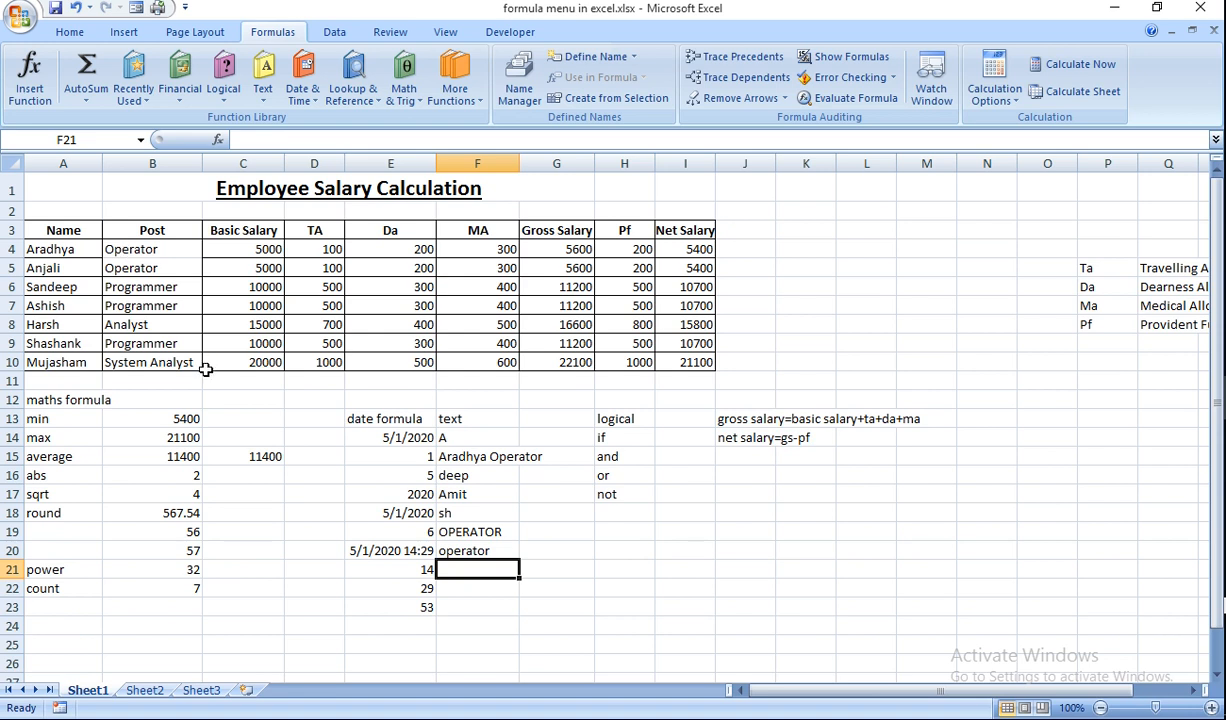
Insert a CODE function in F21 that returns the numeric code of the first character of the name in A4
left_click(263, 78)
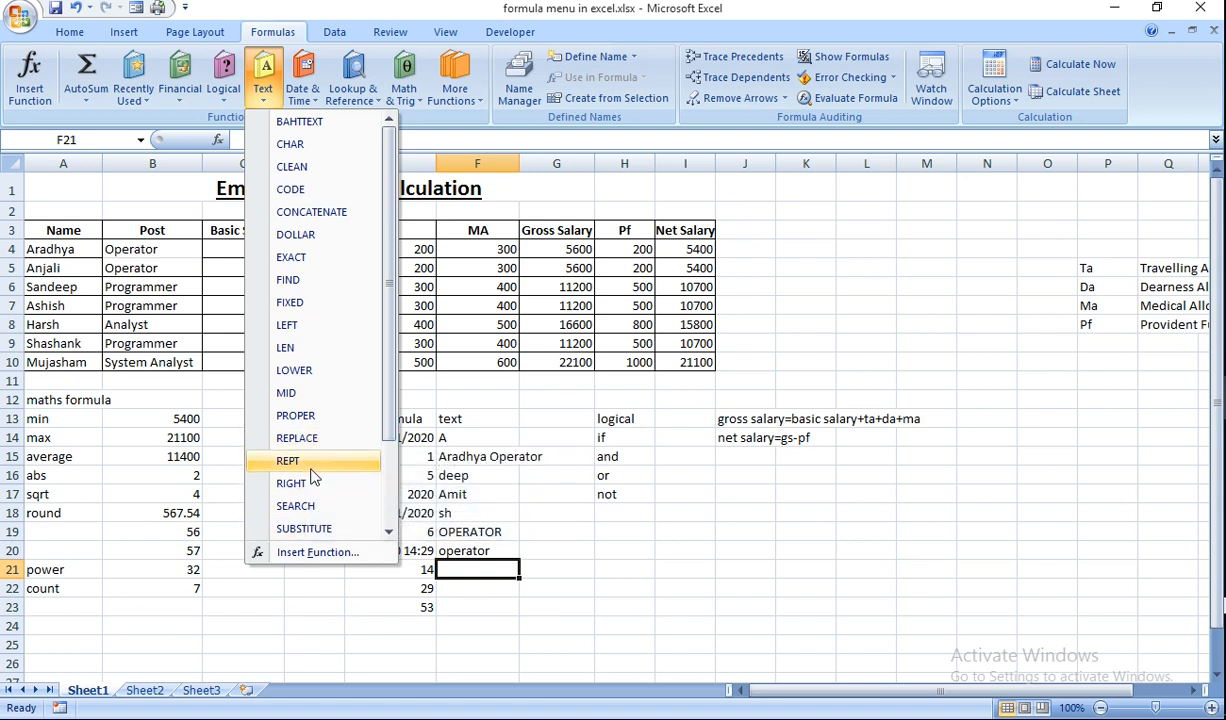
left_click(388, 500)
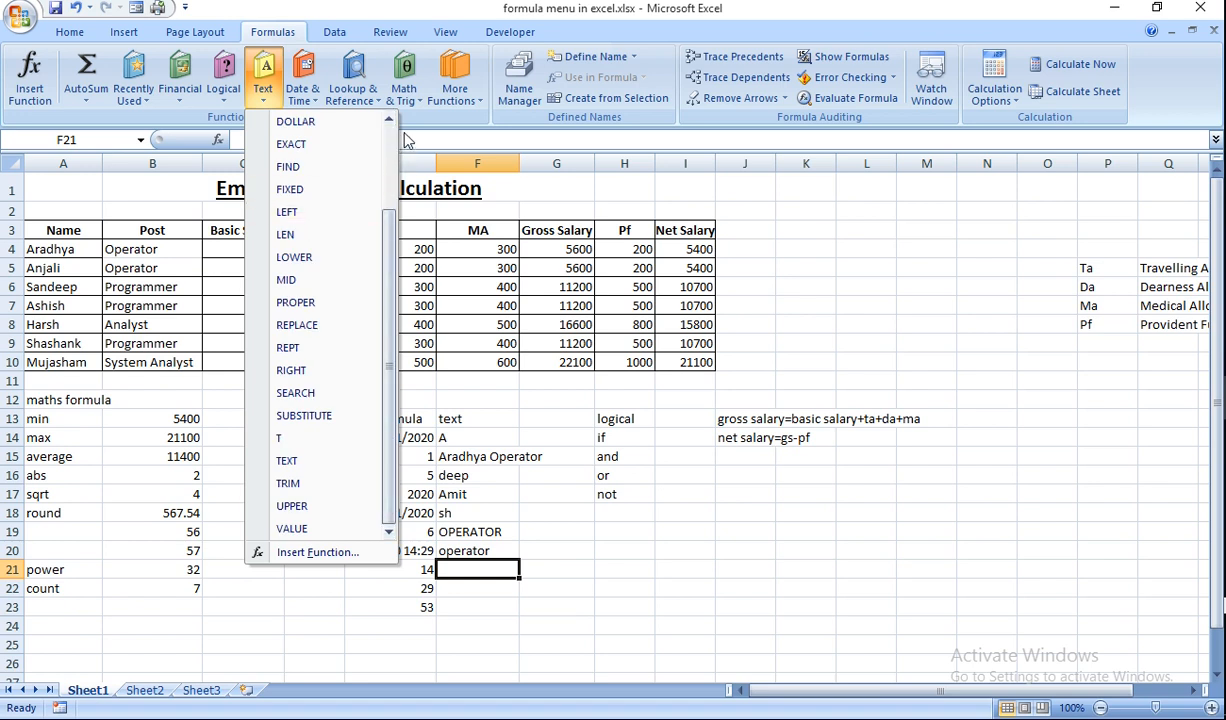
left_click(384, 148)
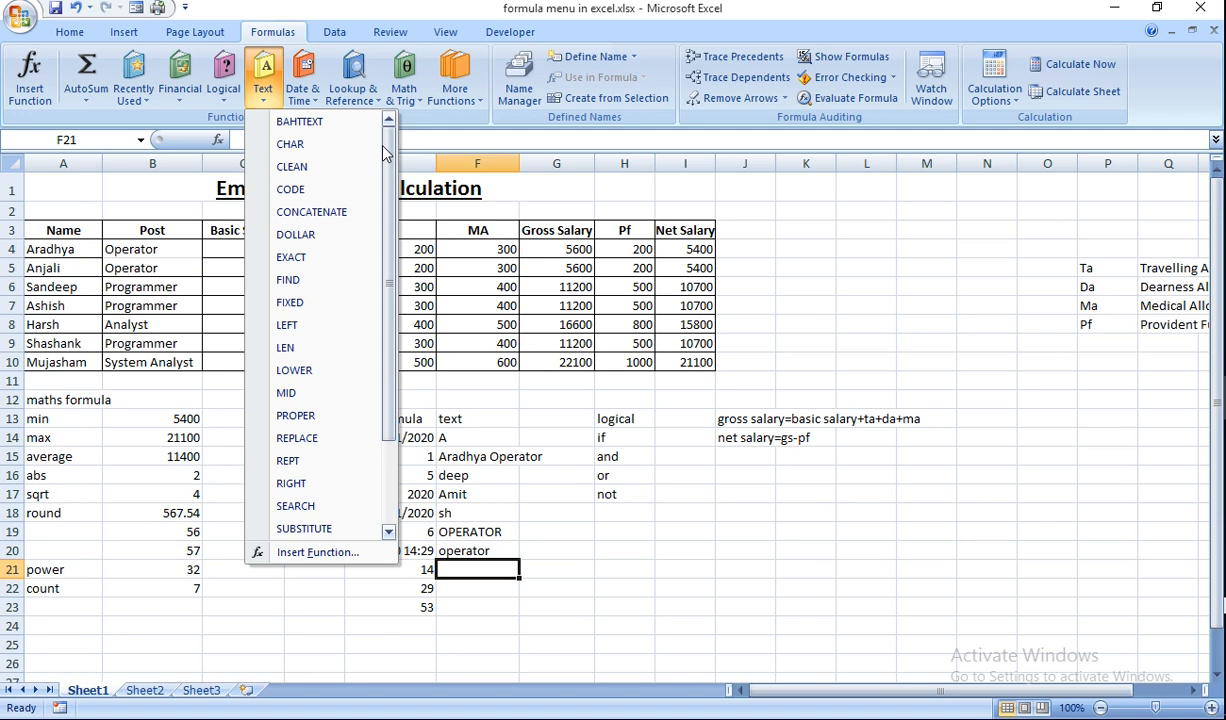
left_click(300, 190)
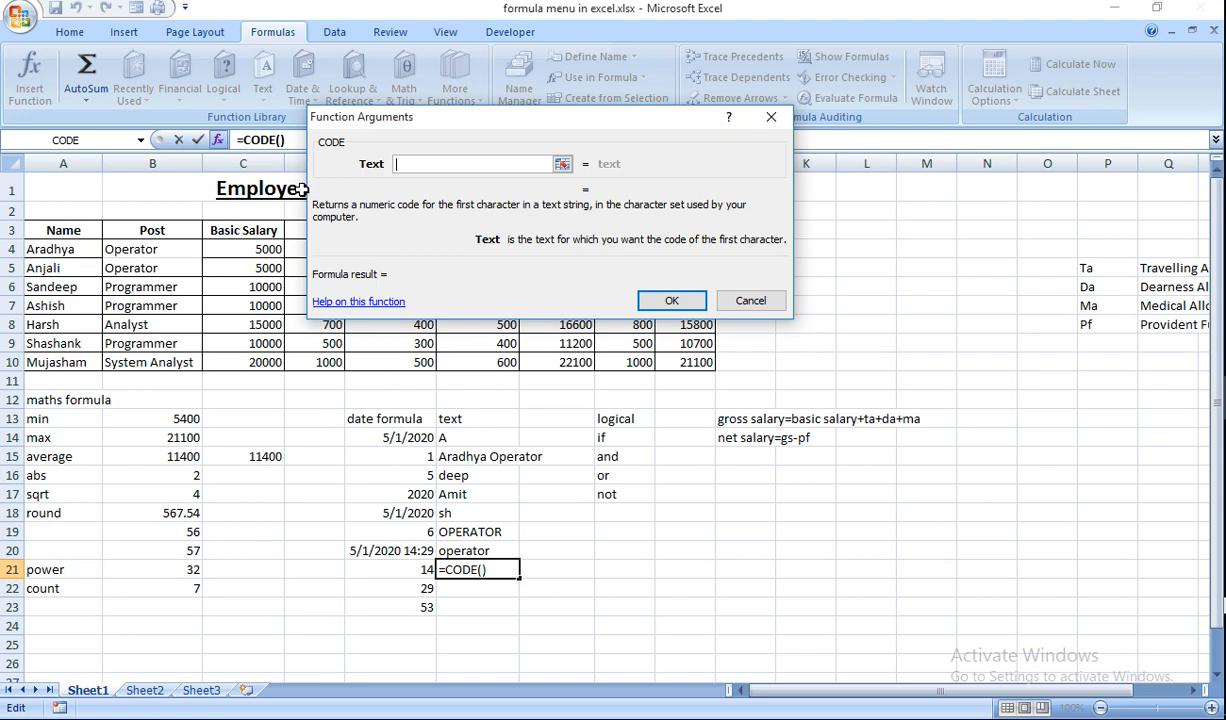
type("a")
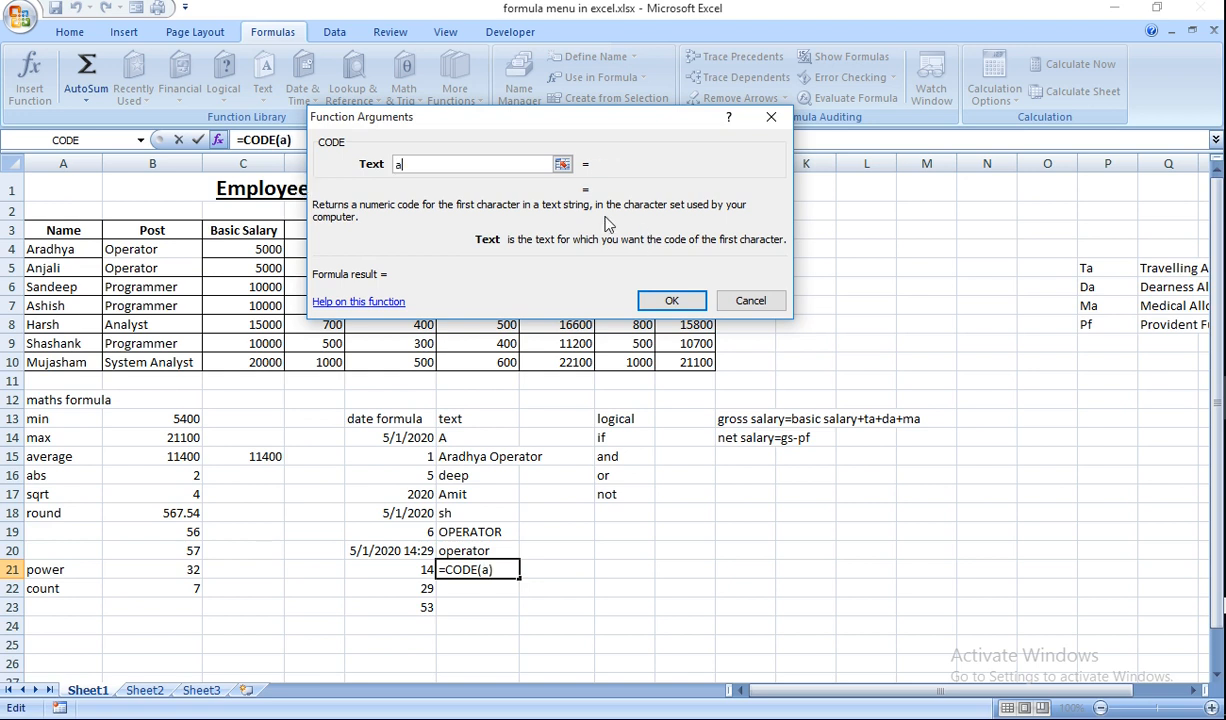
left_click(562, 164)
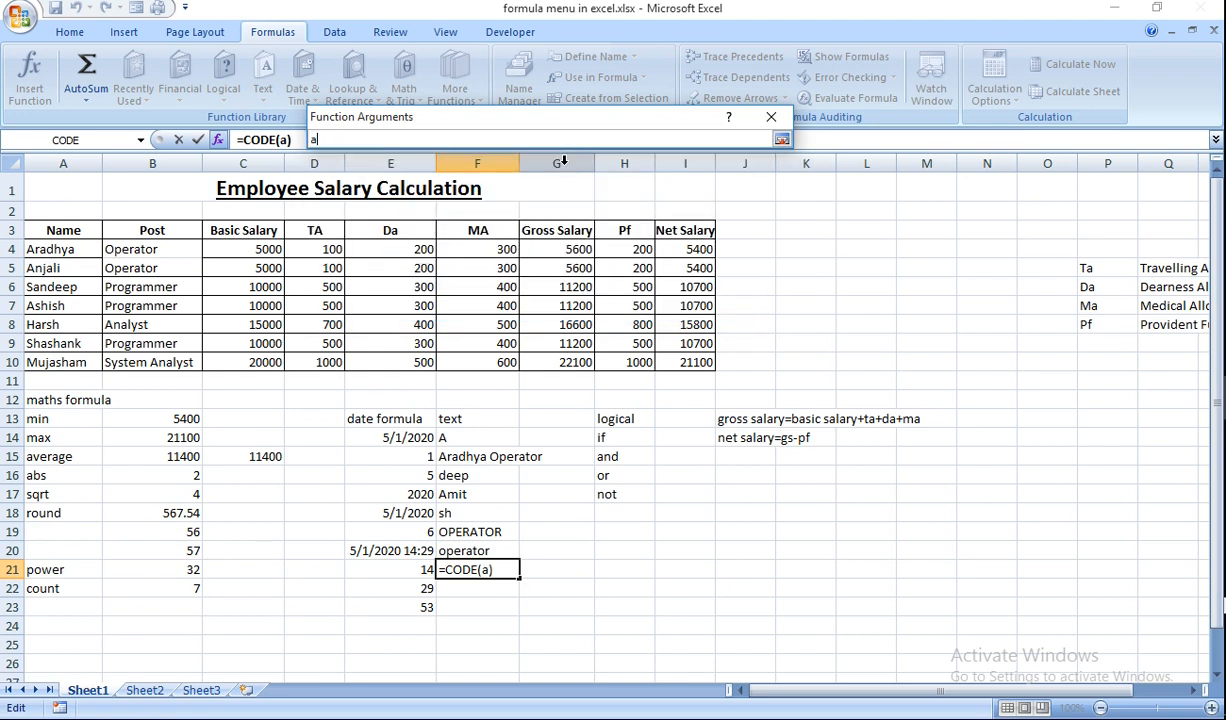
type("+")
left_click(55, 245)
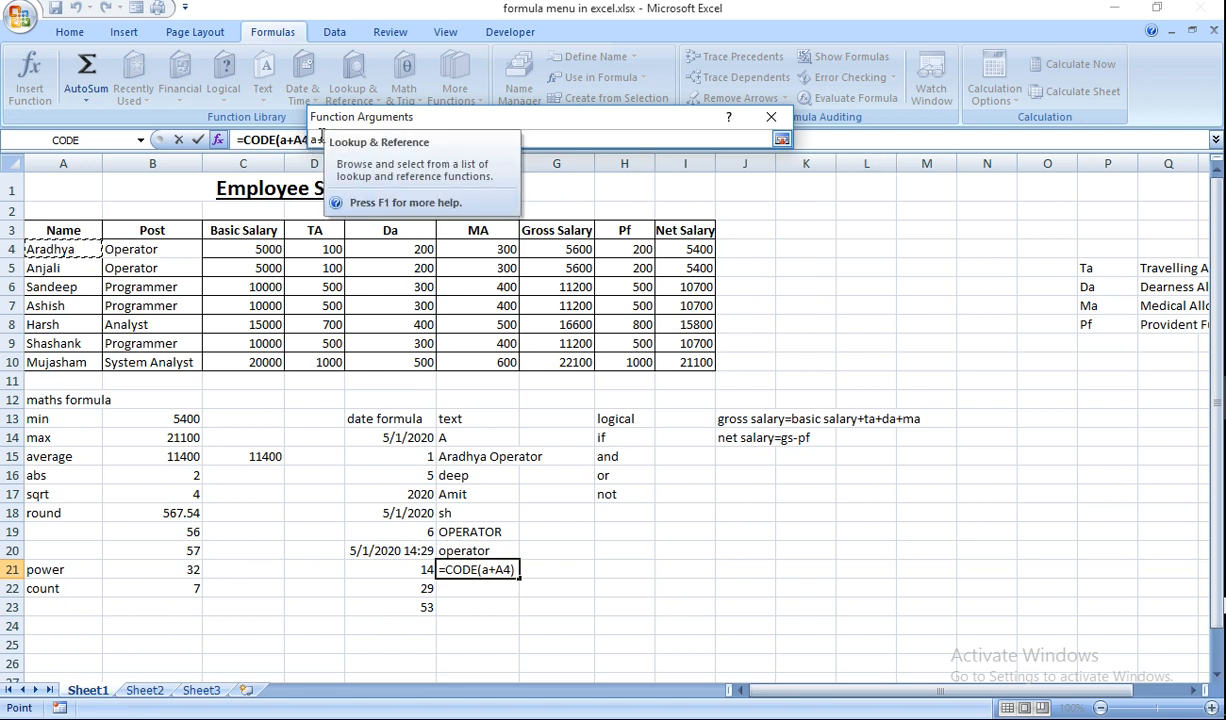
left_click(323, 135)
key("BackSpace")
key("BackSpace")
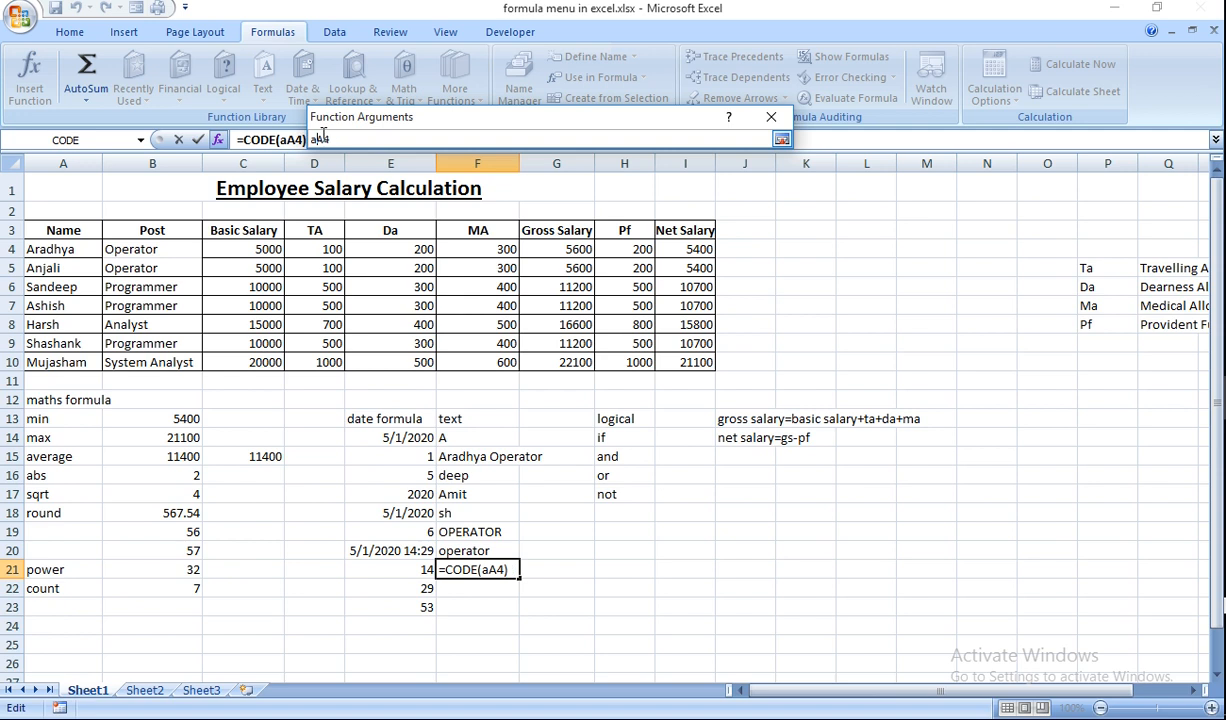
left_click(782, 140)
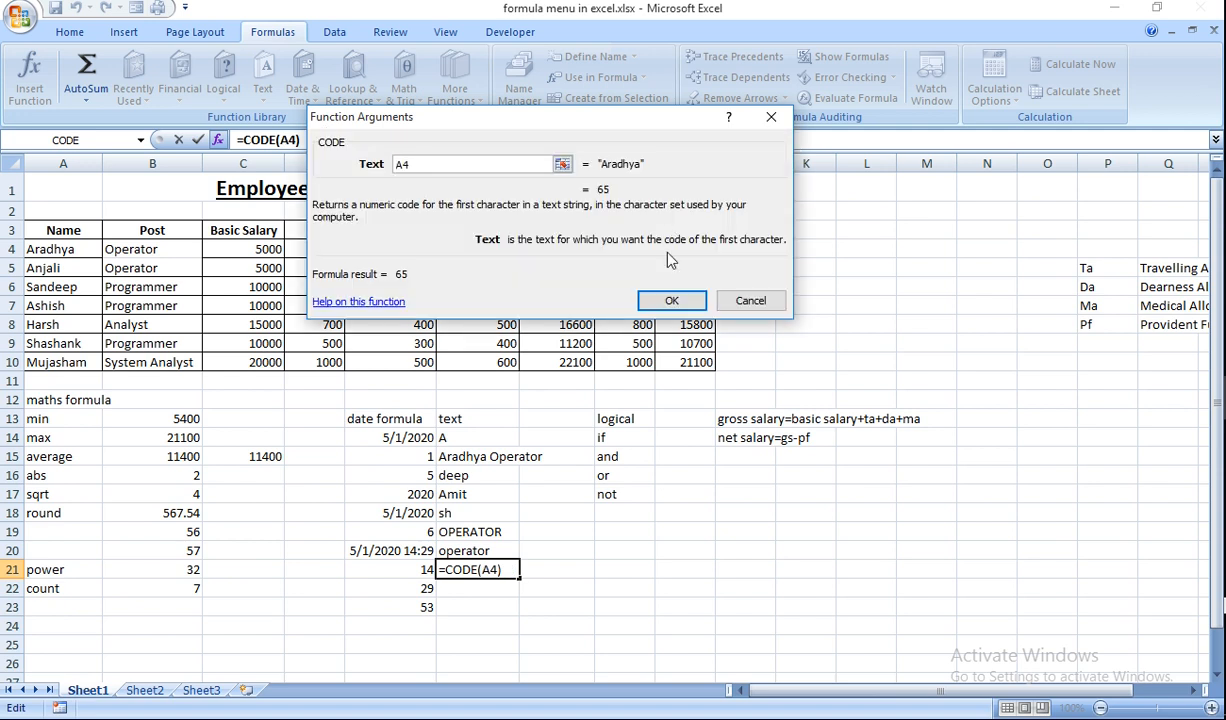
left_click(667, 297)
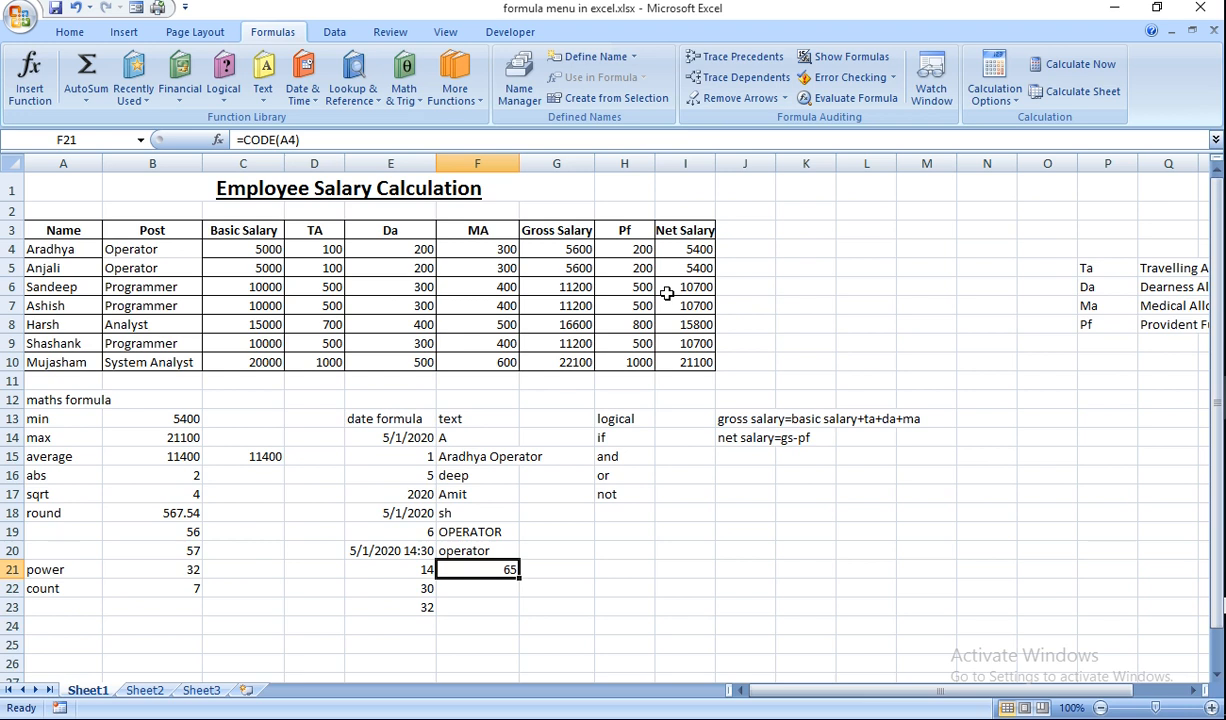
Enter a CHAR function in F22 that returns the character for code 65
left_click(464, 587)
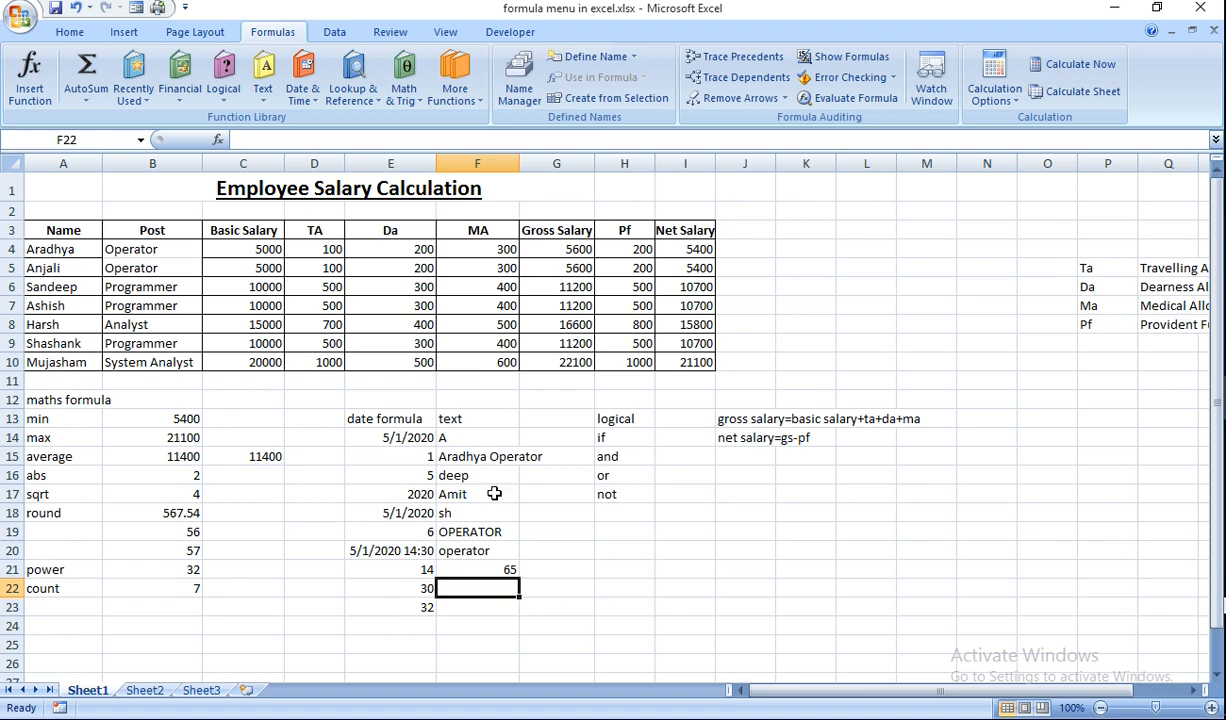
type("=c")
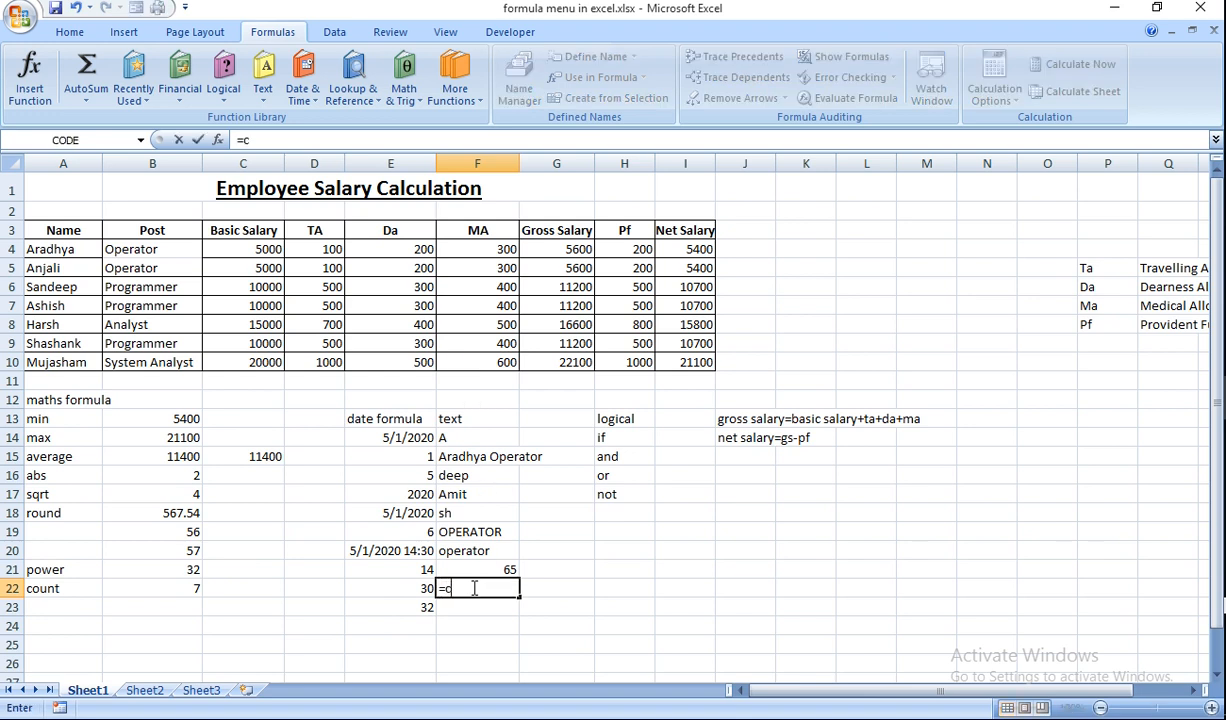
type("har")
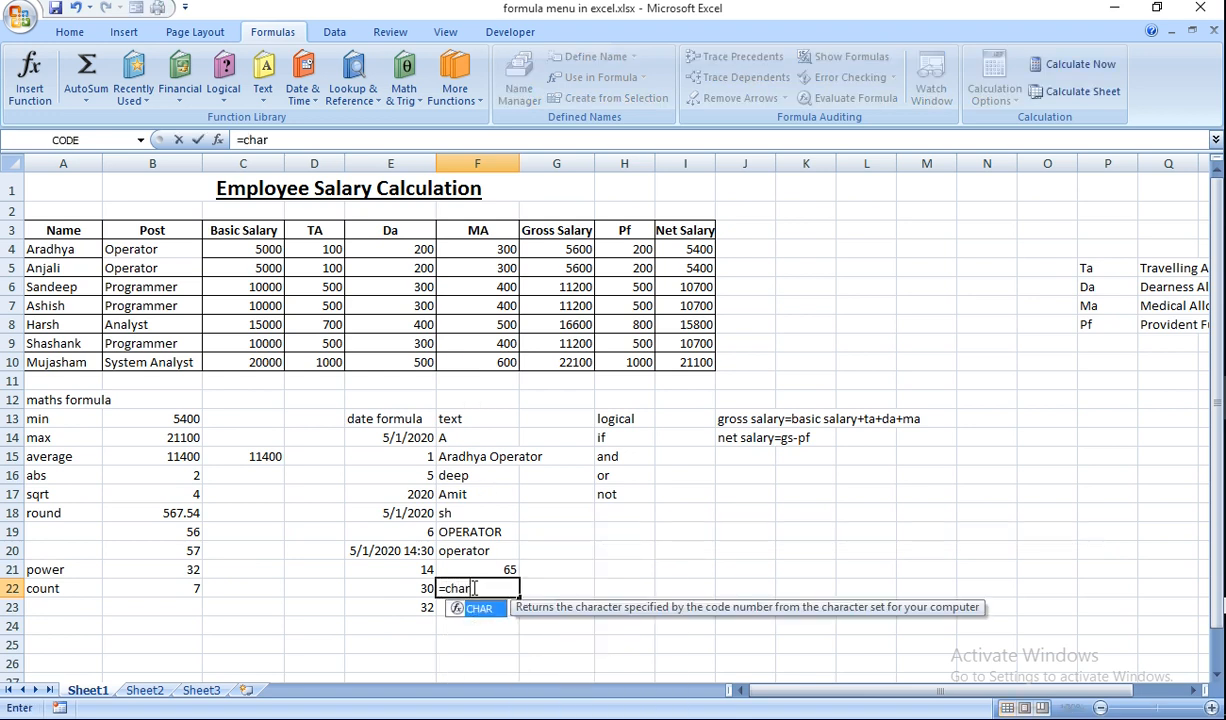
type("(65)")
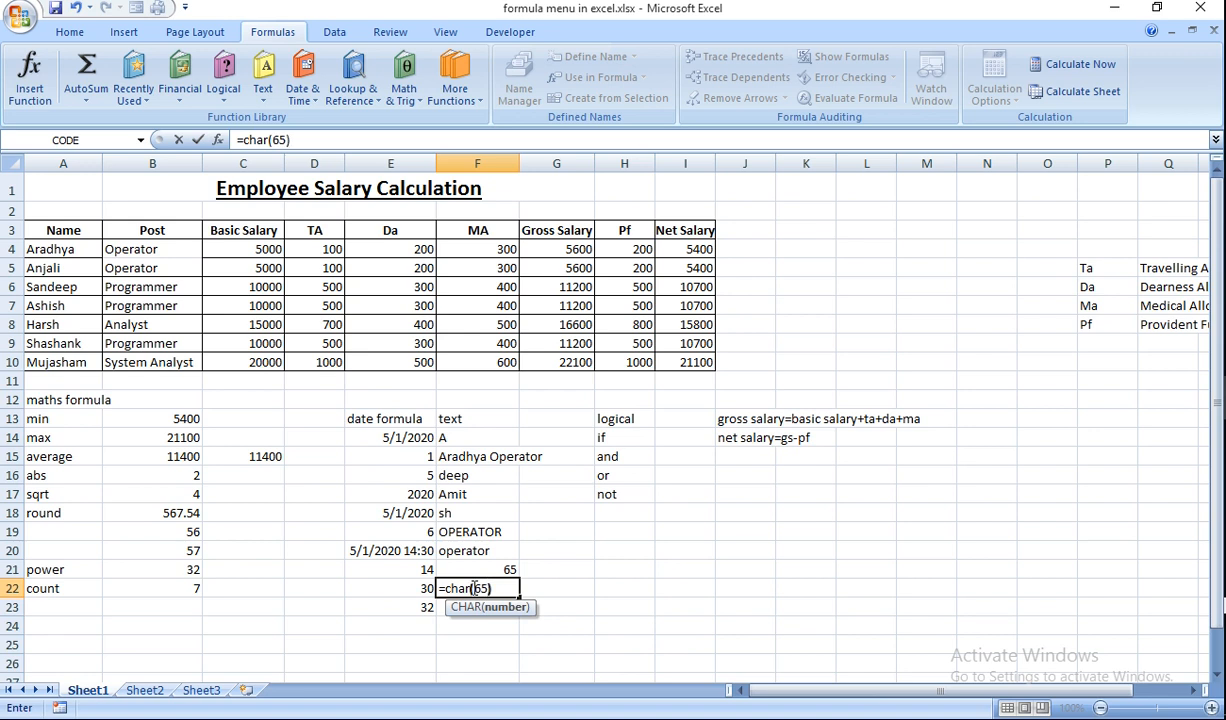
key("Return")
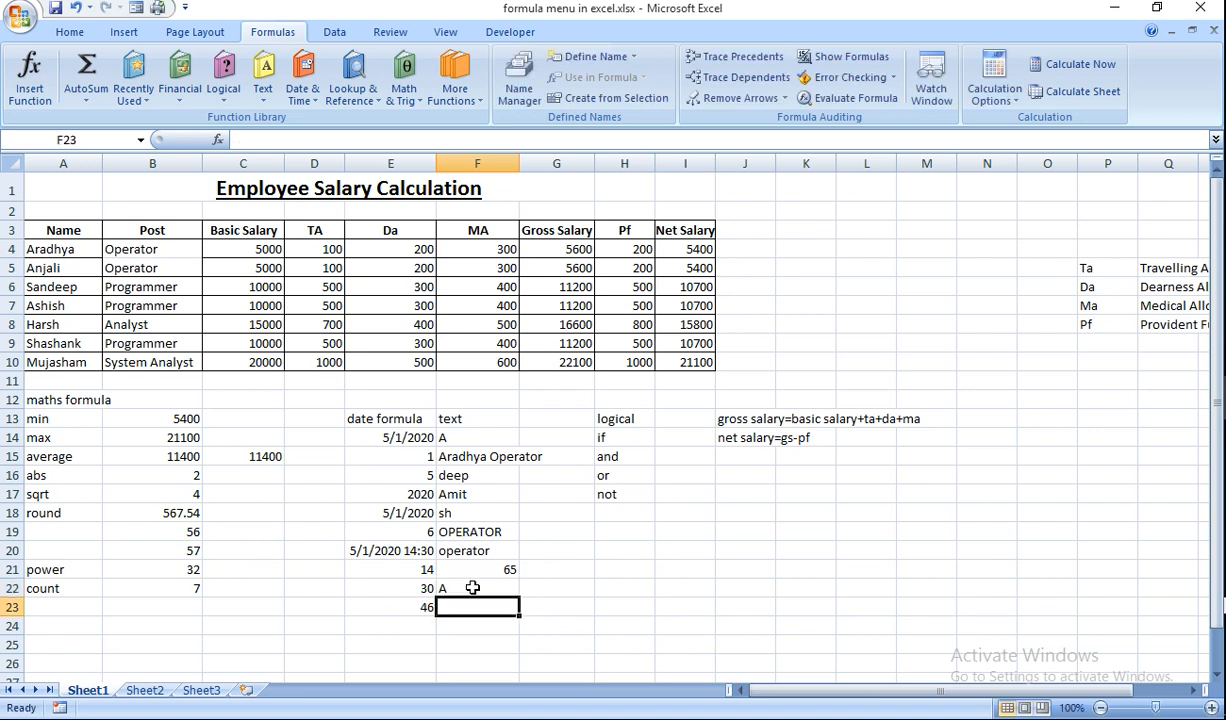
Insert a FIND function in F23 that locates "ra" within the name in A4, with the start number set to 2
left_click(260, 88)
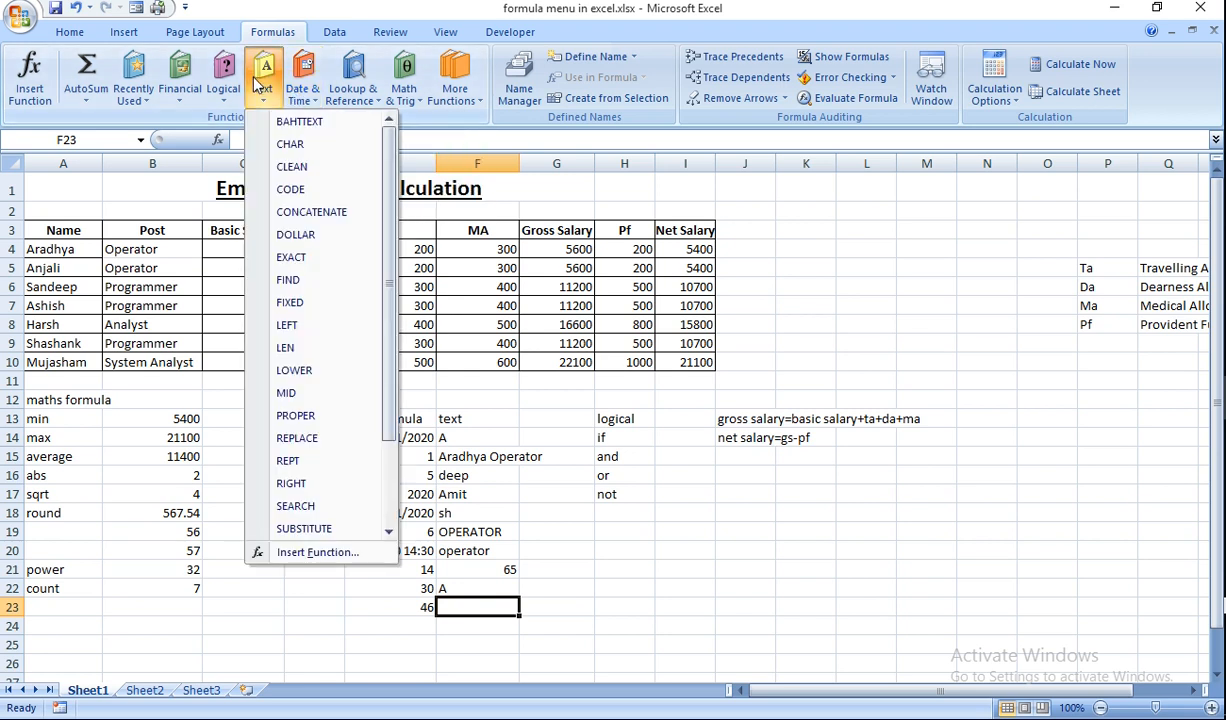
left_click(310, 283)
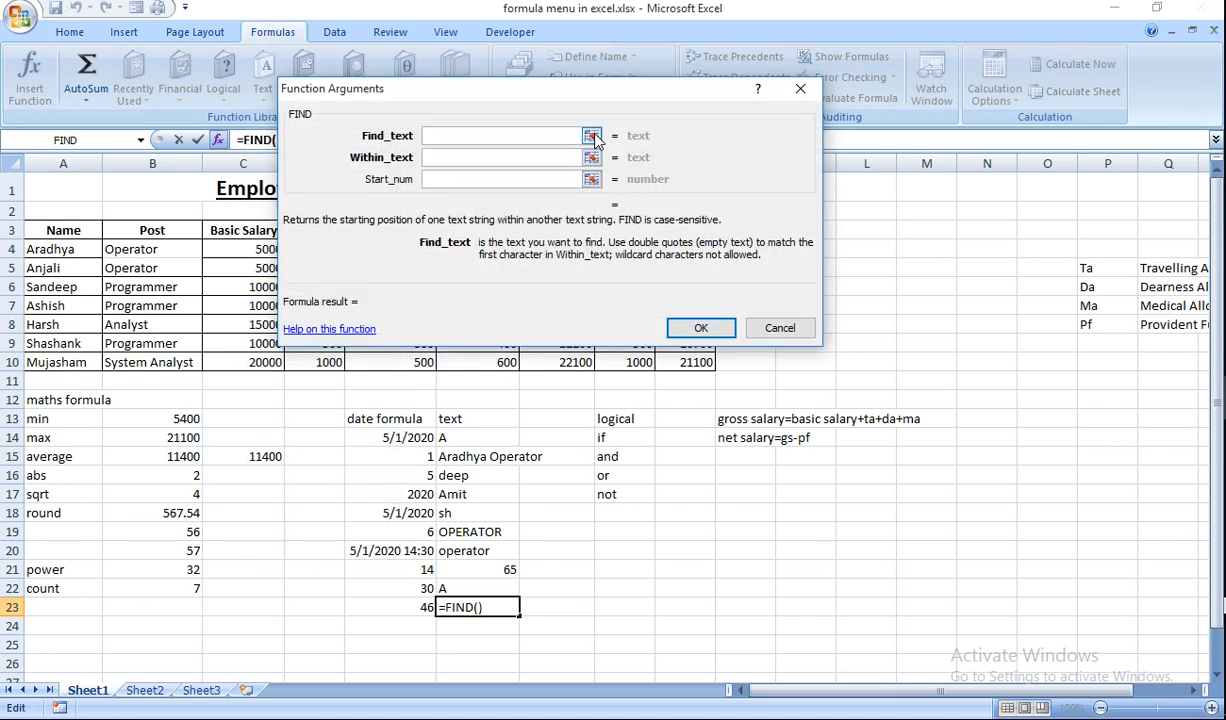
type("\"ra\"")
key("Tab")
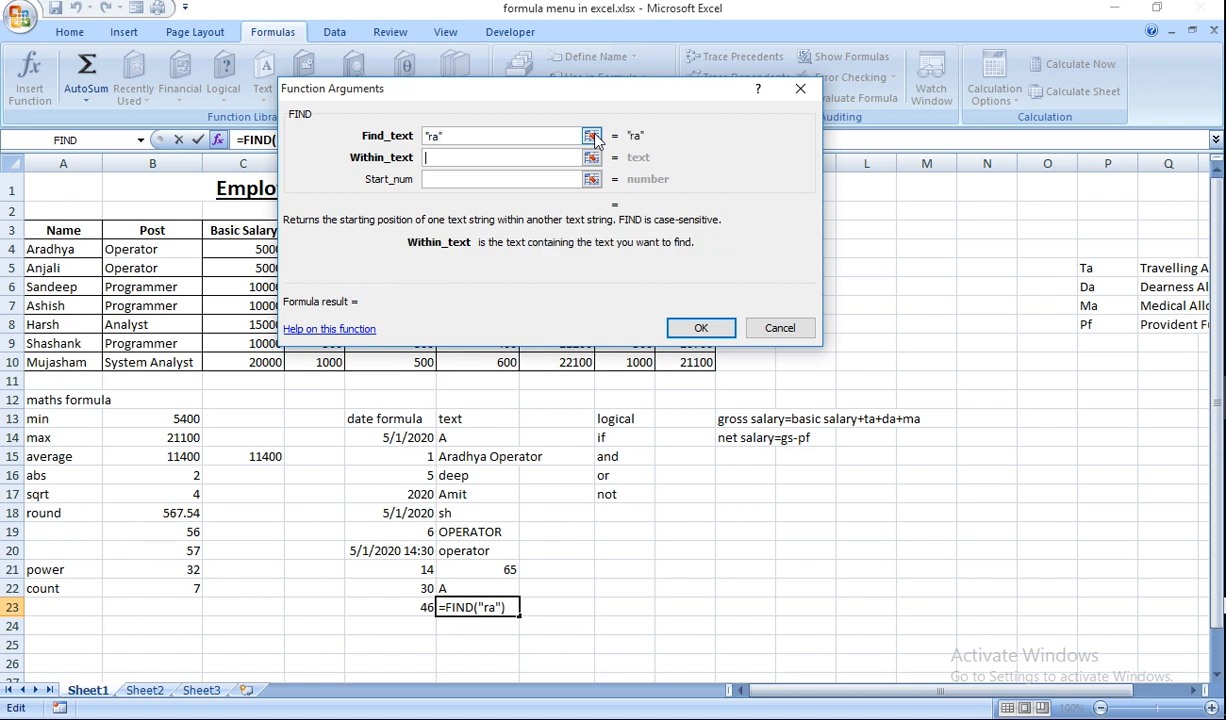
left_click(73, 250)
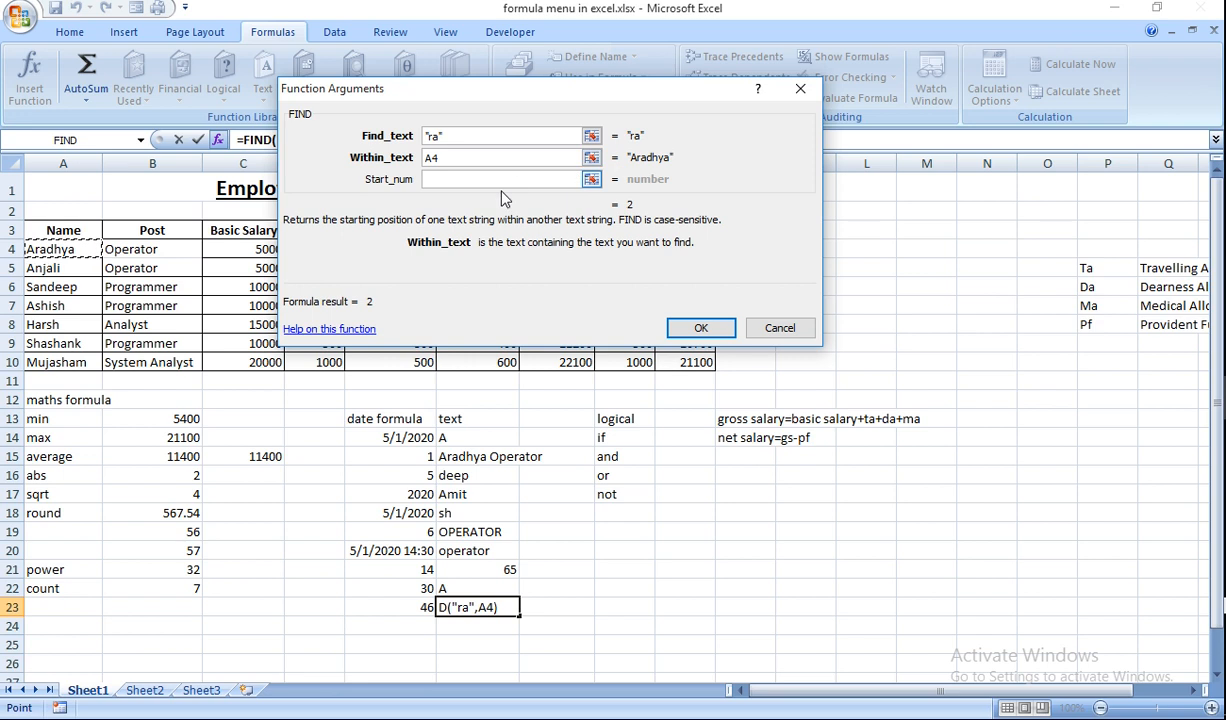
left_click(485, 179)
type("1")
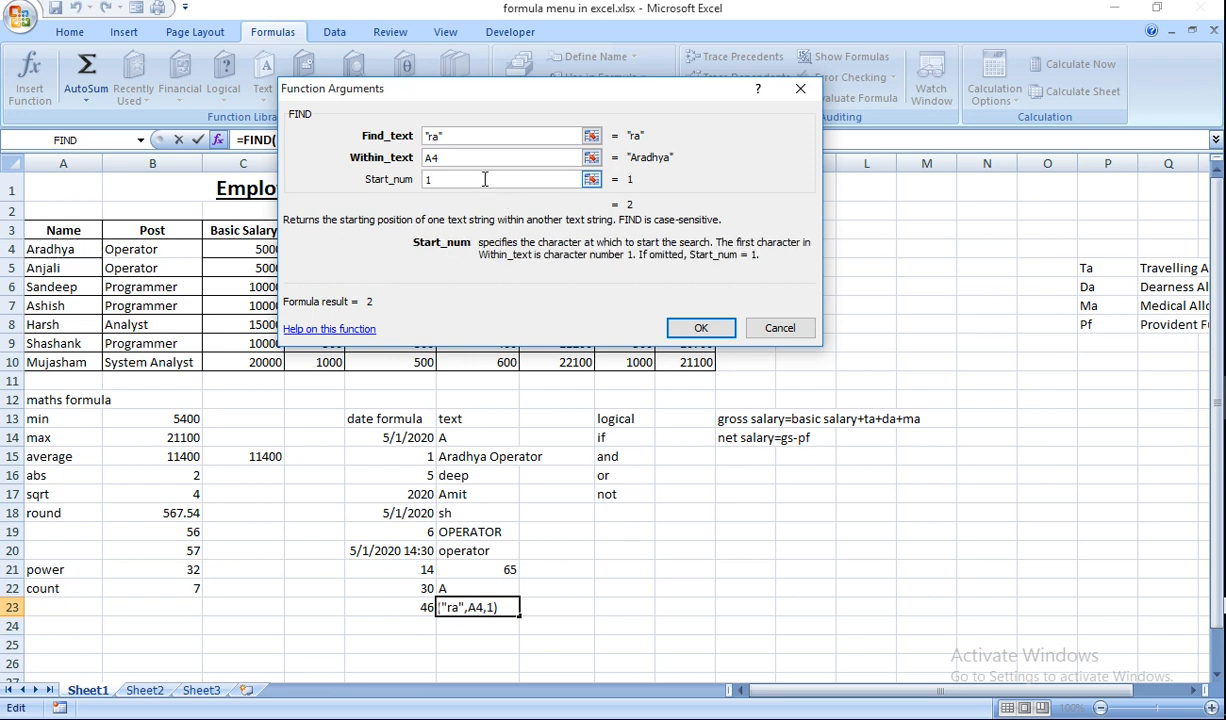
key("BackSpace")
type("2")
left_click(697, 328)
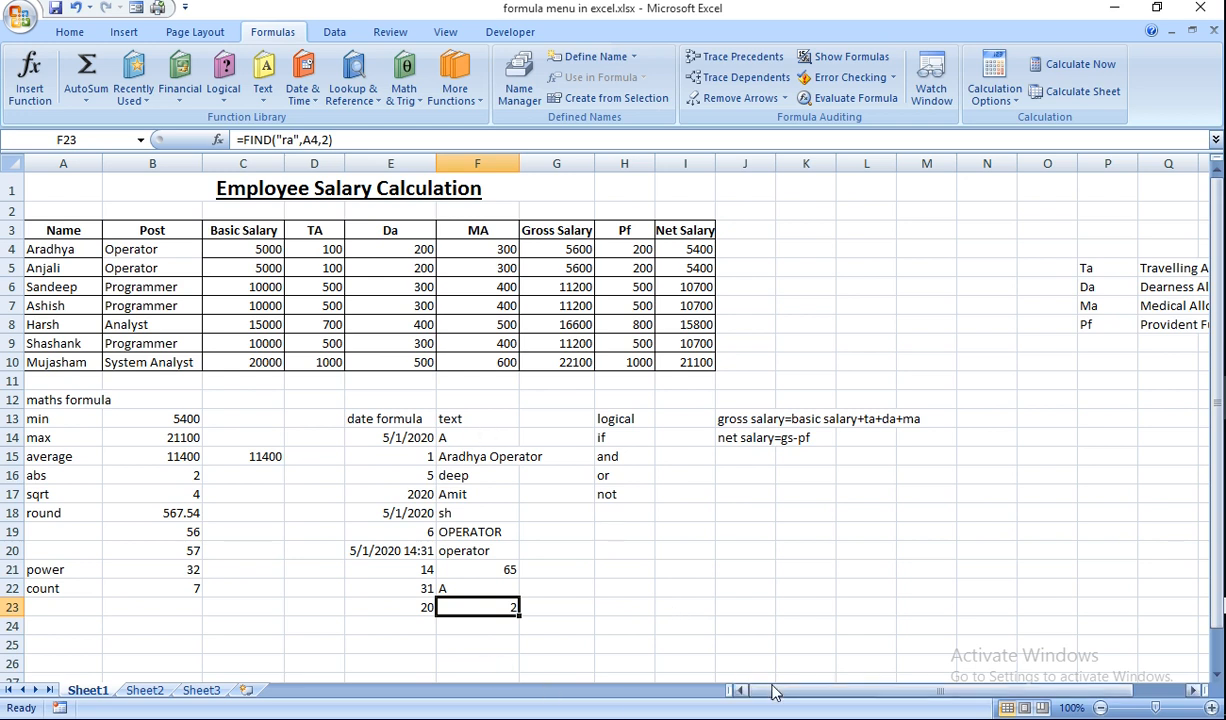
left_click(264, 90)
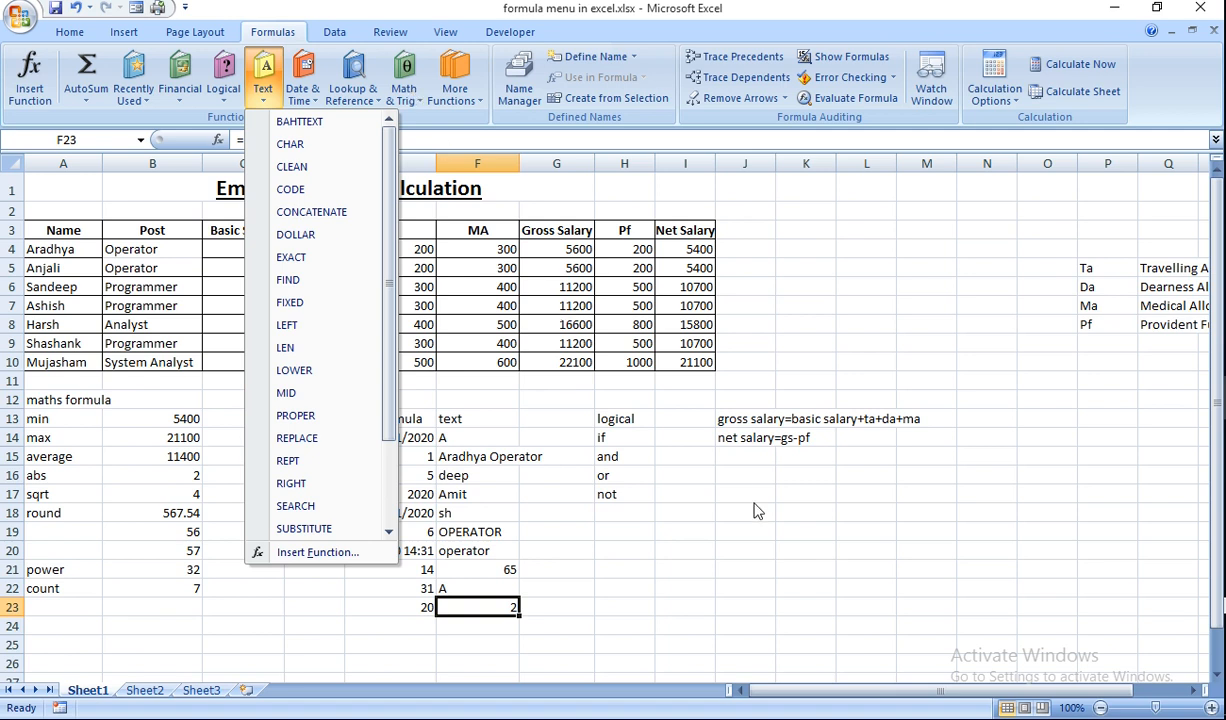
left_click(876, 518)
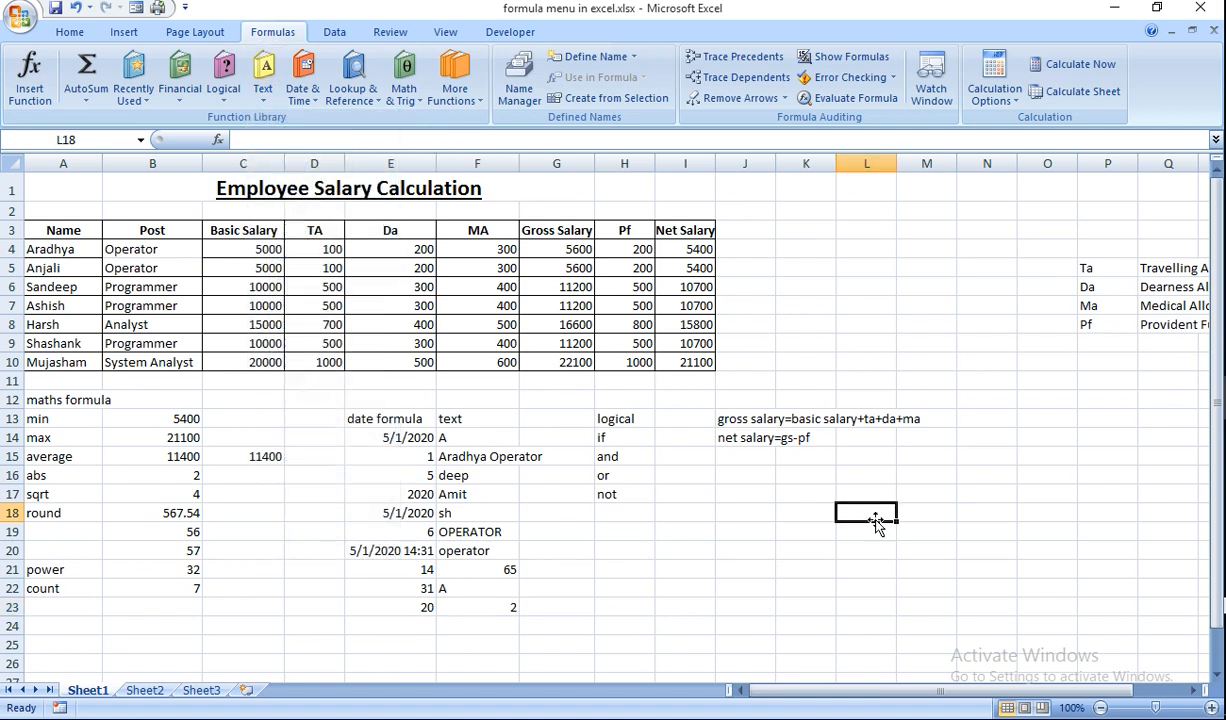